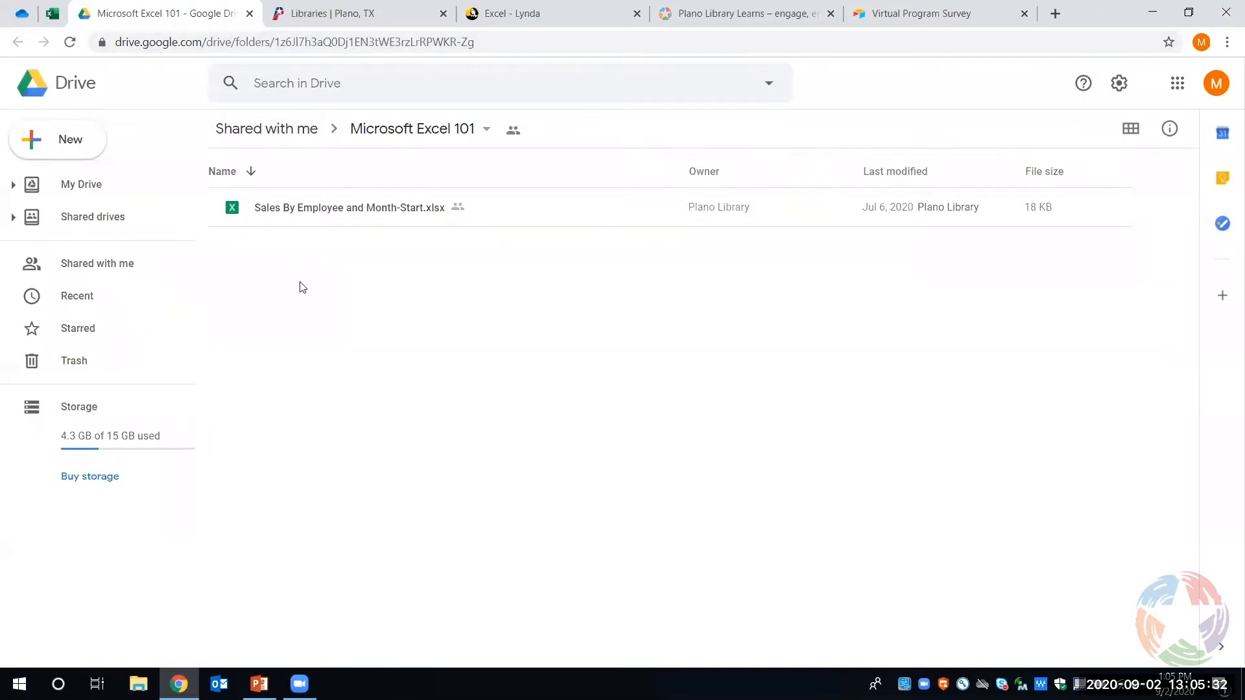
- Download Sales By Employee and Month-Start.xlsx from the shared Microsoft Excel 101 folder and open it in Excel
double_click(319, 211)
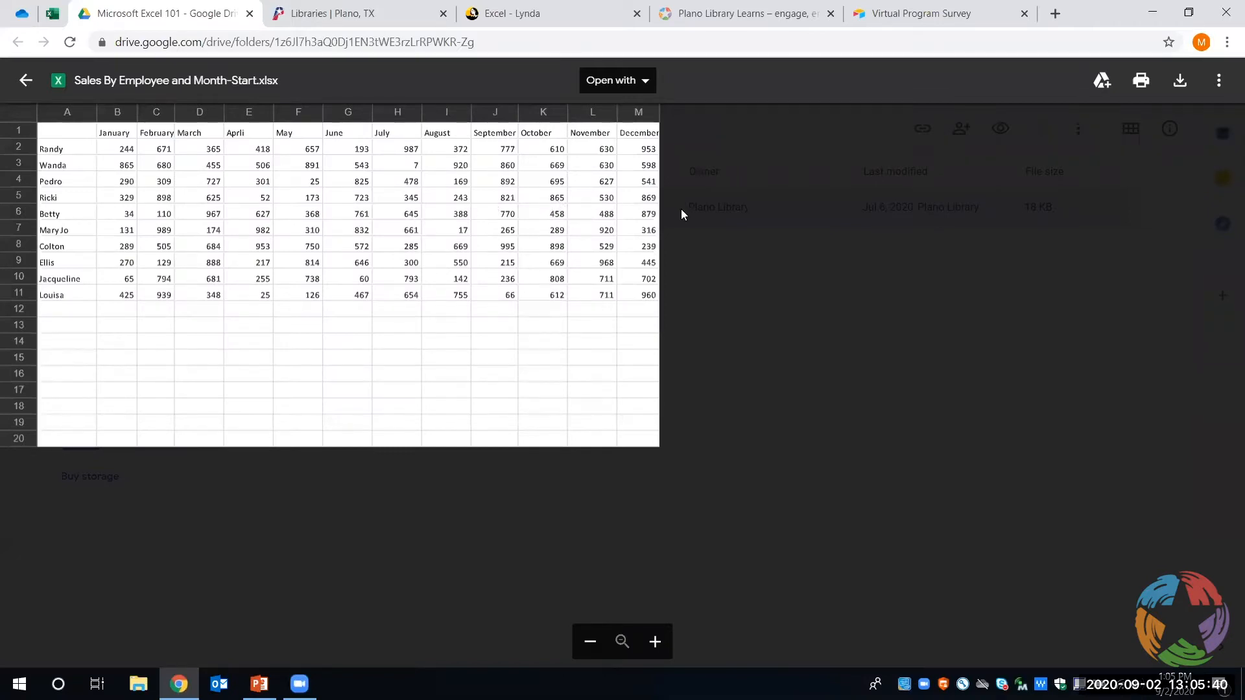
left_click(1180, 88)
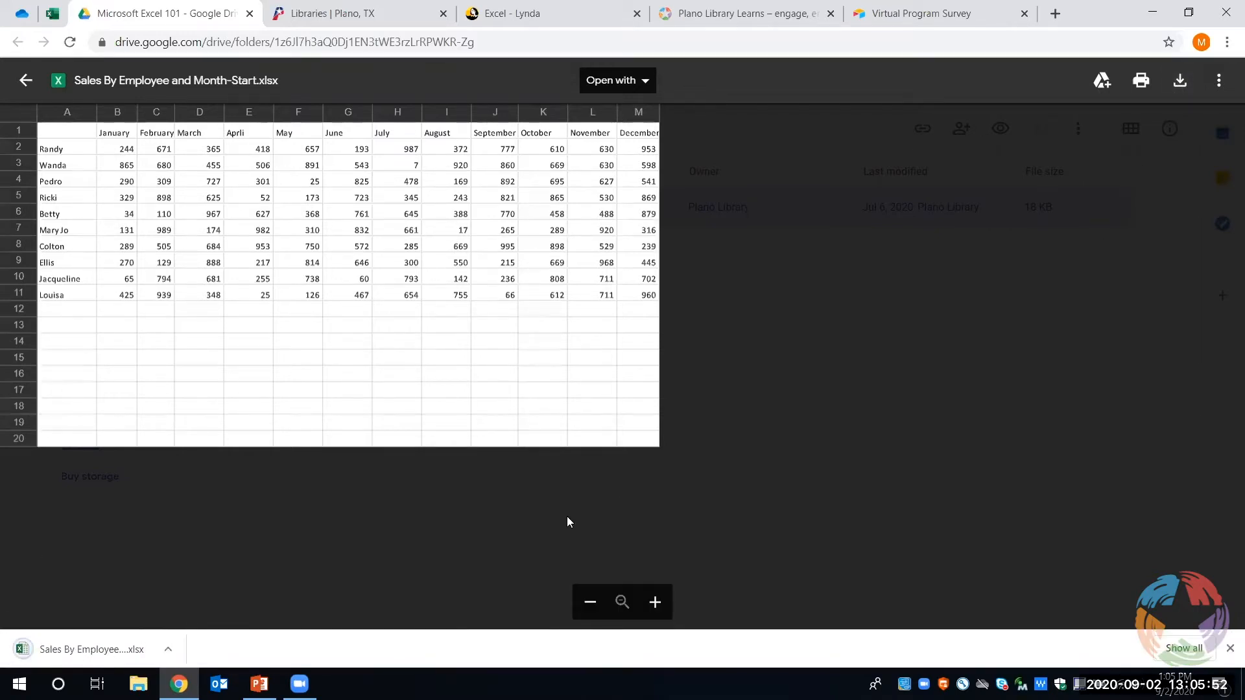
left_click(115, 650)
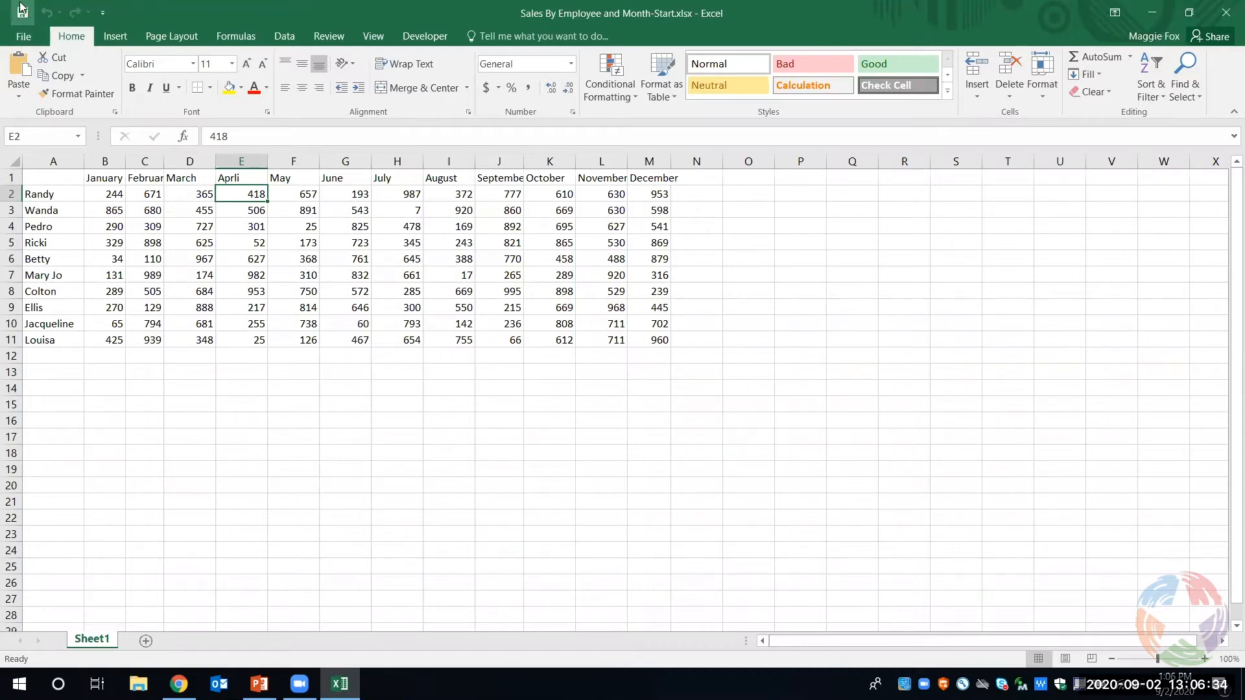
- Add the Spelling command to the Quick Access Toolbar and view its customization options
left_click(102, 14)
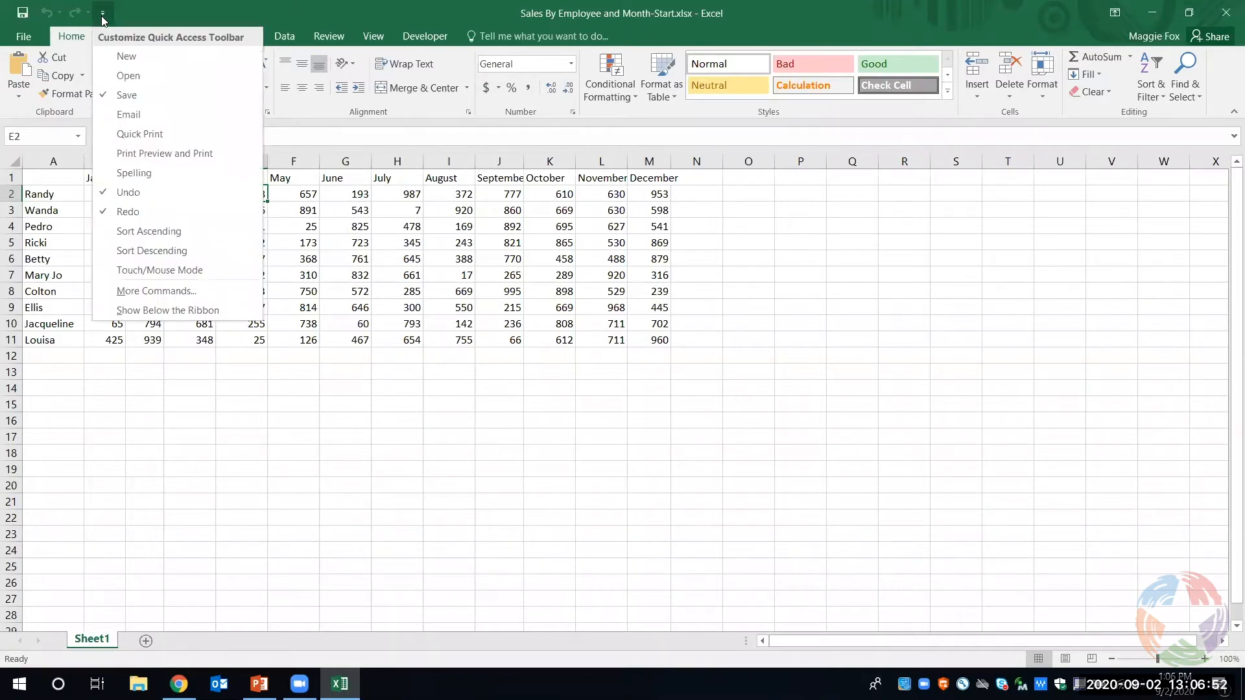
left_click(127, 172)
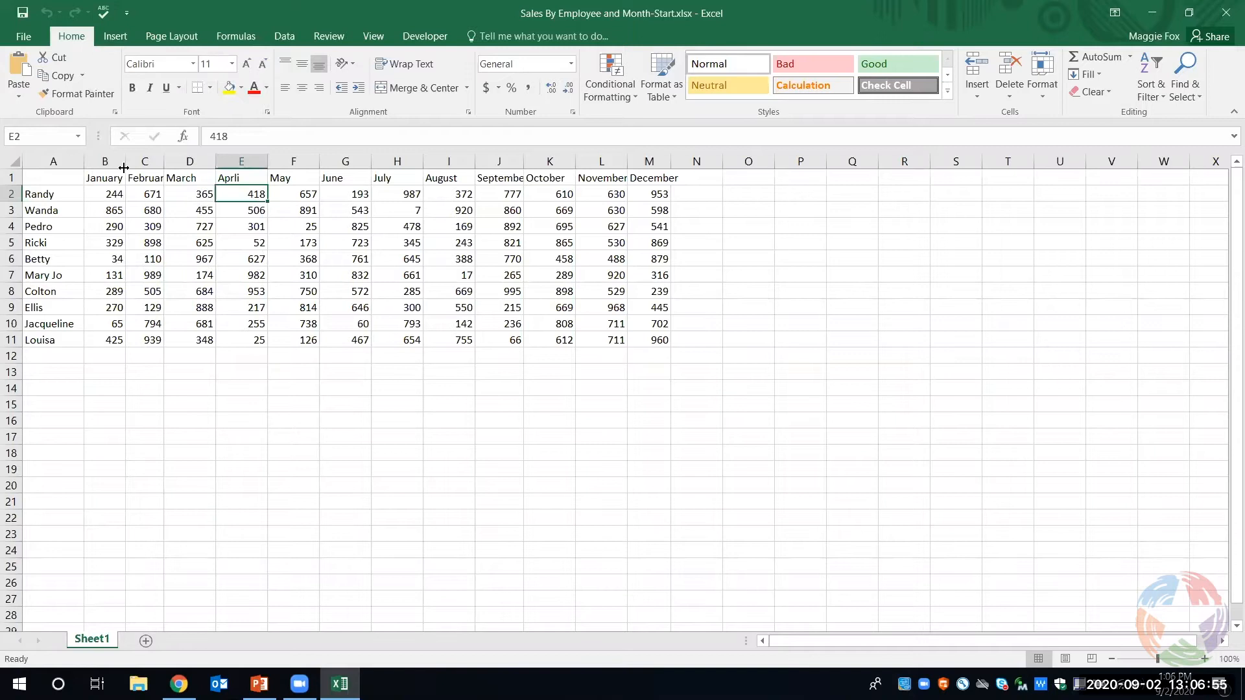
right_click(105, 20)
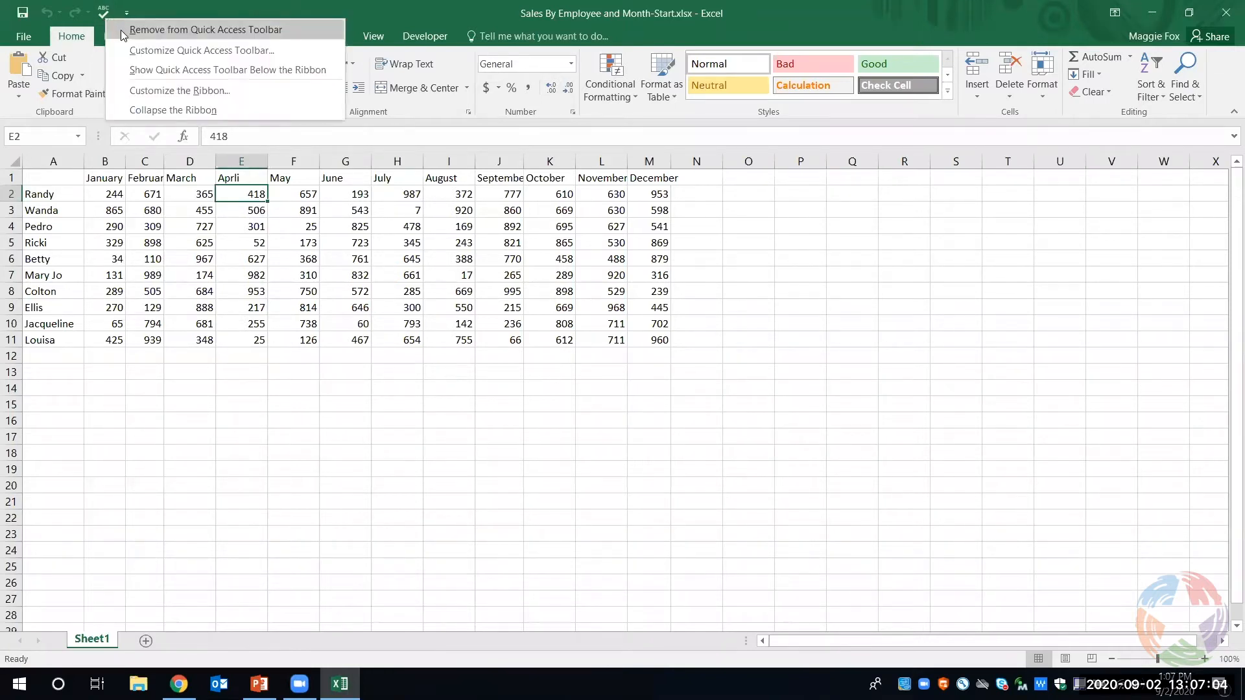
left_click(159, 13)
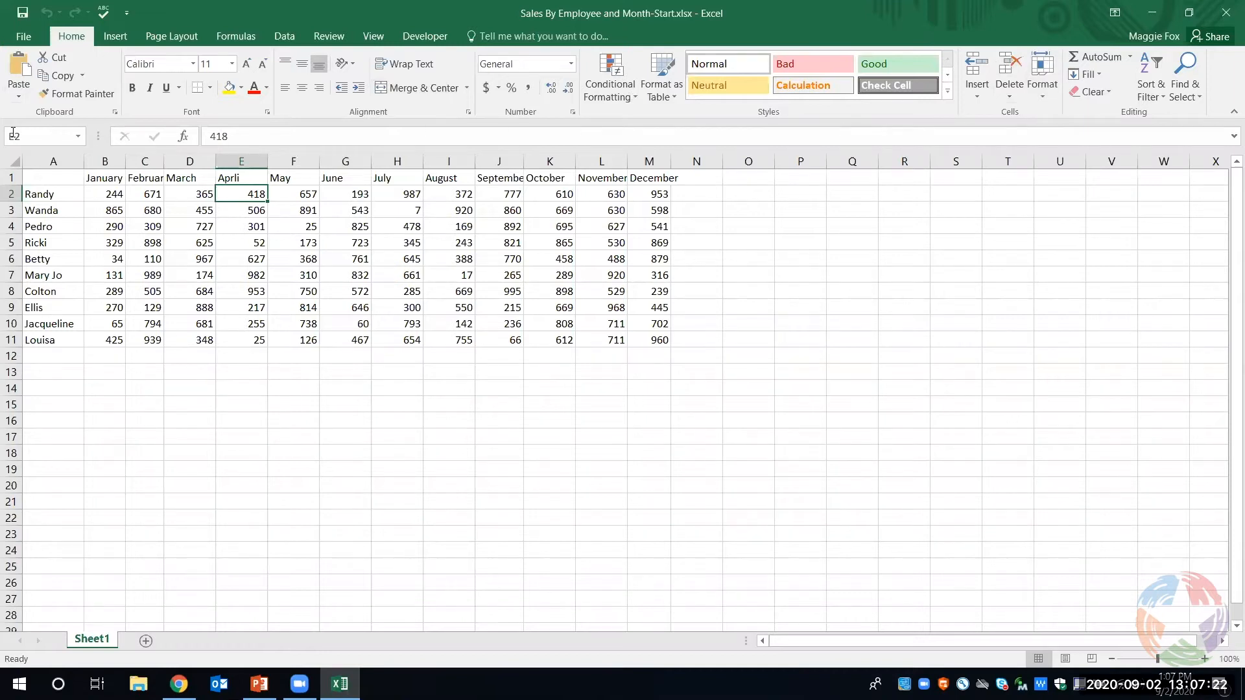
- Look over the workbook's file information and the list of available AutoSum functions
left_click(37, 45)
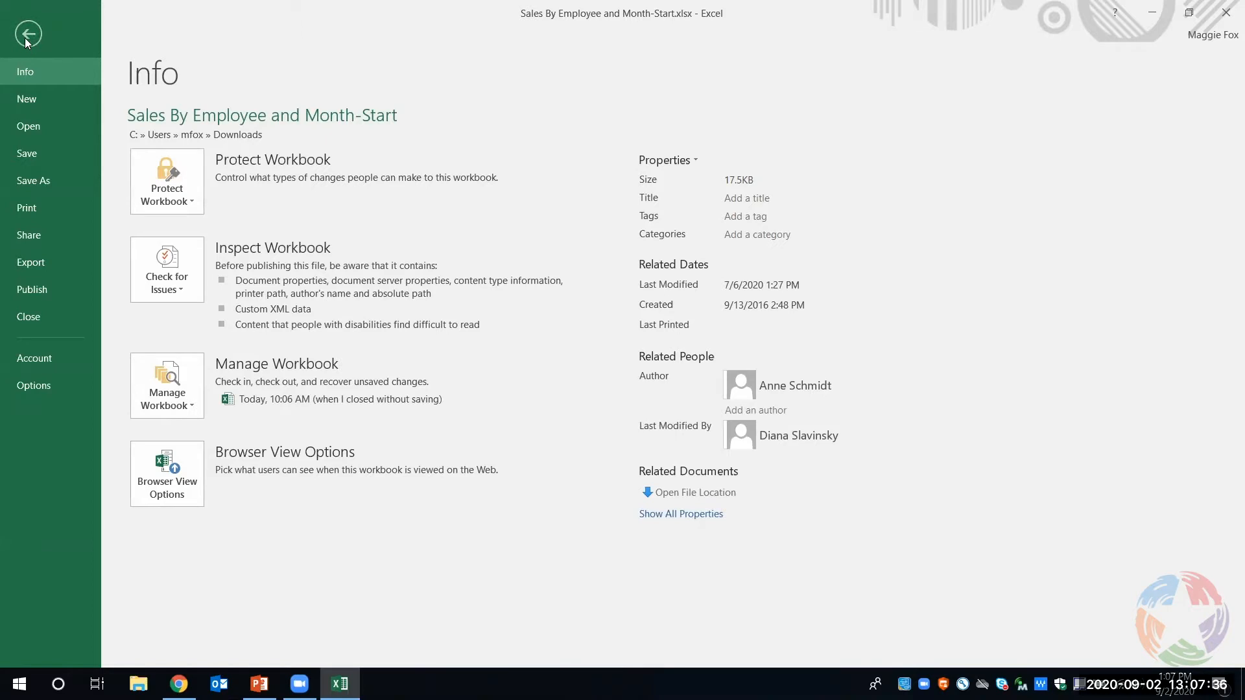
left_click(26, 39)
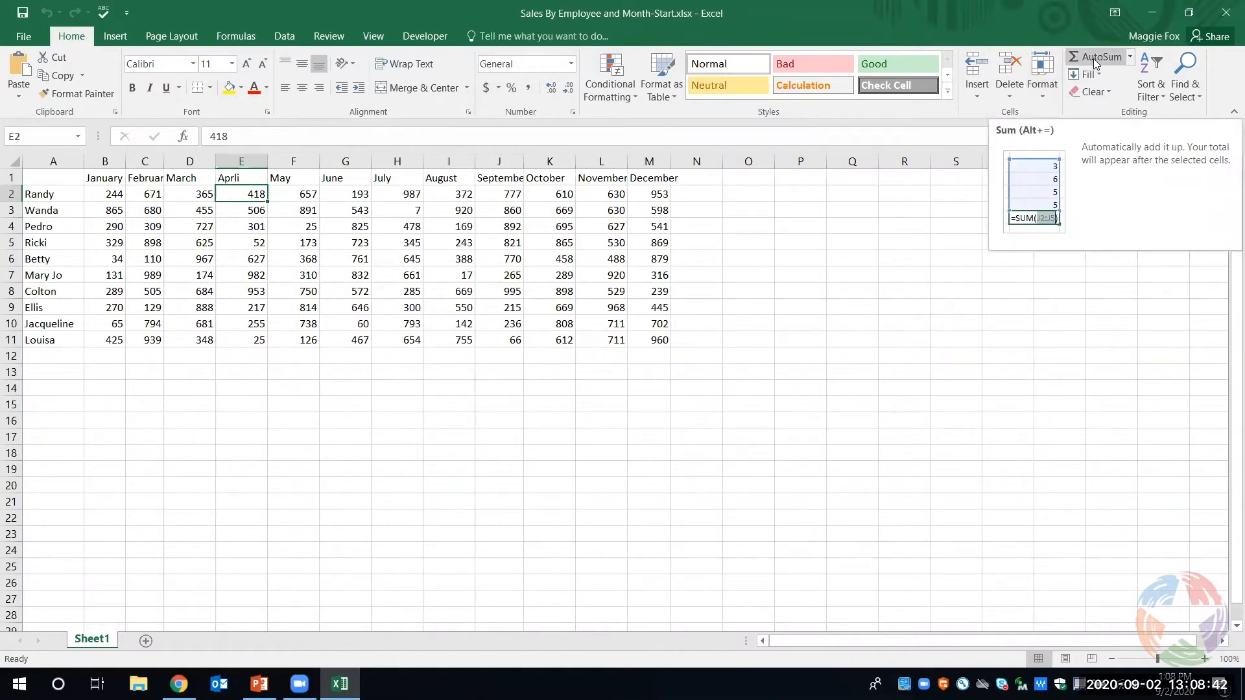
left_click(1129, 58)
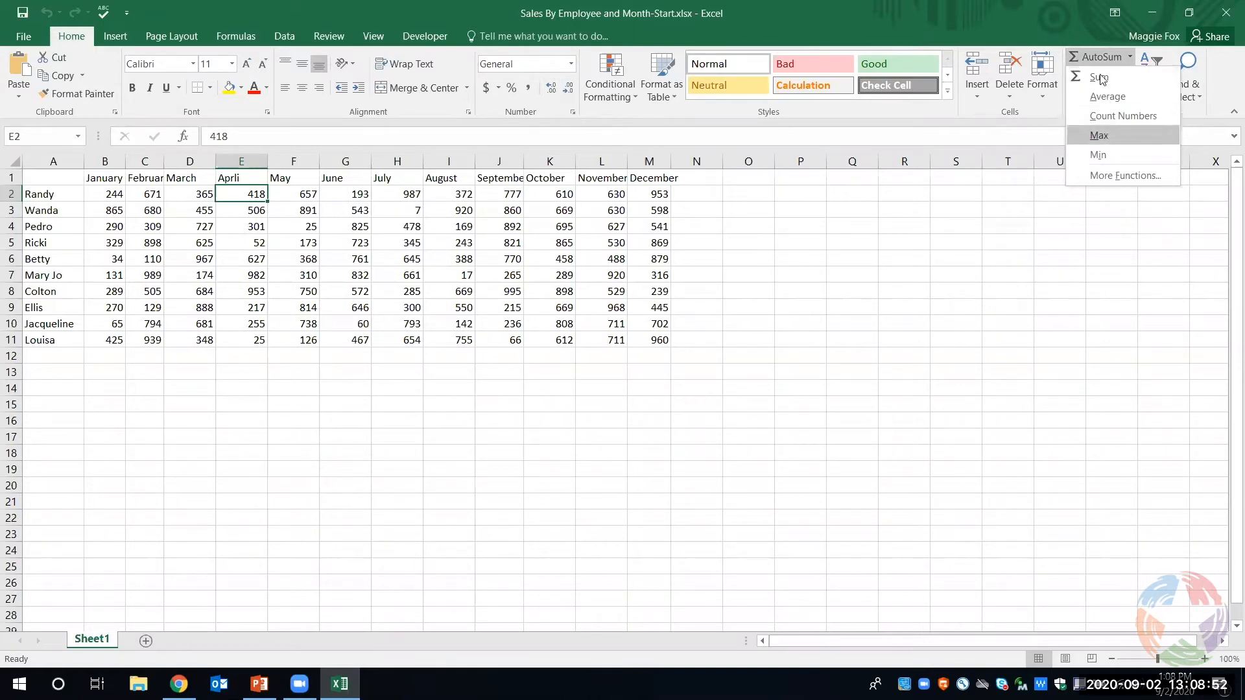
left_click(1075, 35)
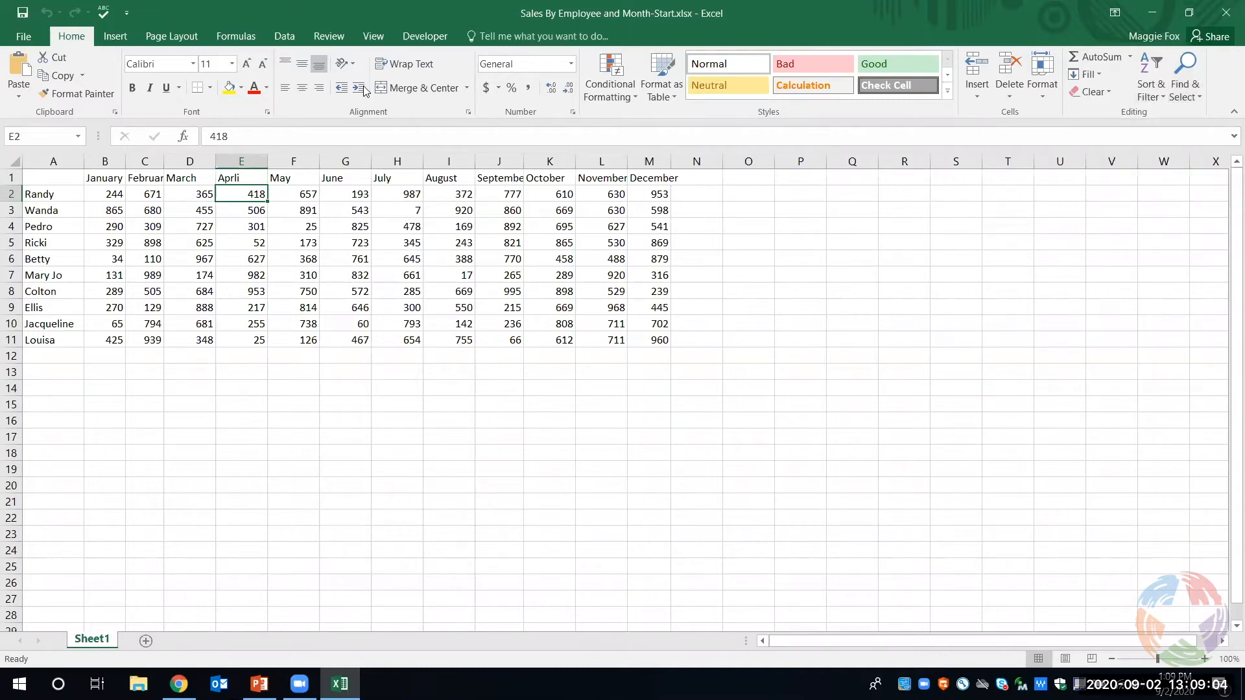
- Examine the Insert, Page Layout, Formulas, Data, Review, View and Developer commands, and return to the Home commands
left_click(118, 39)
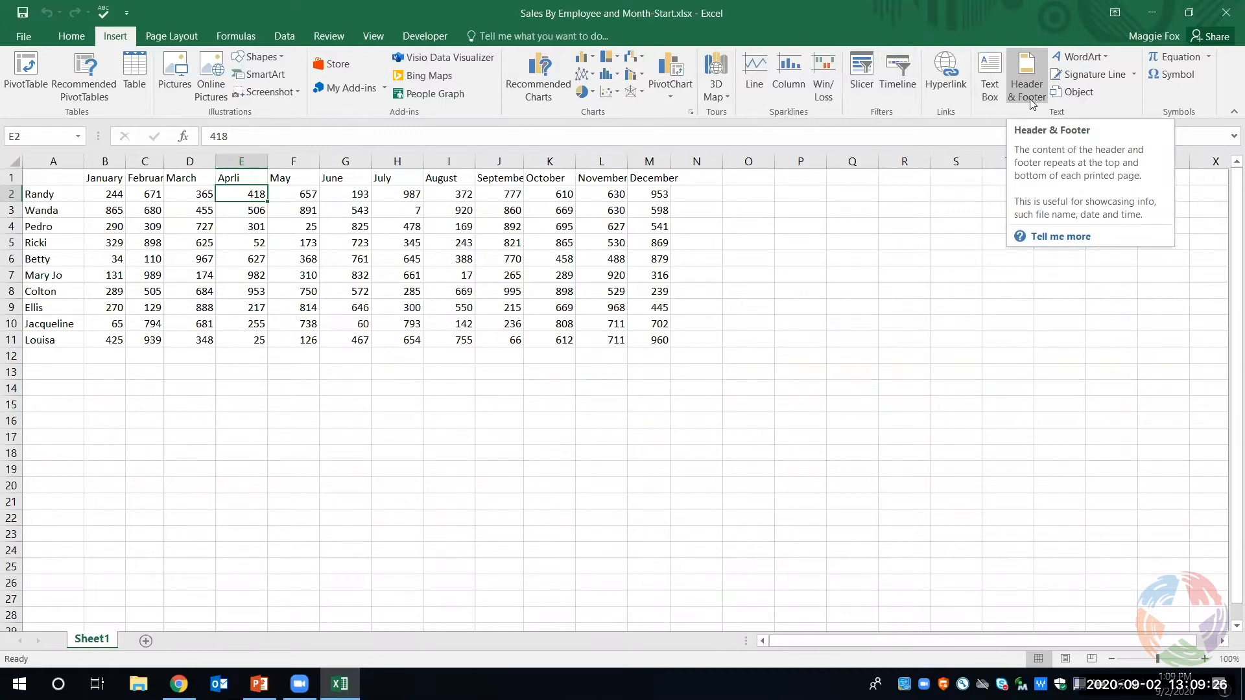
left_click(179, 38)
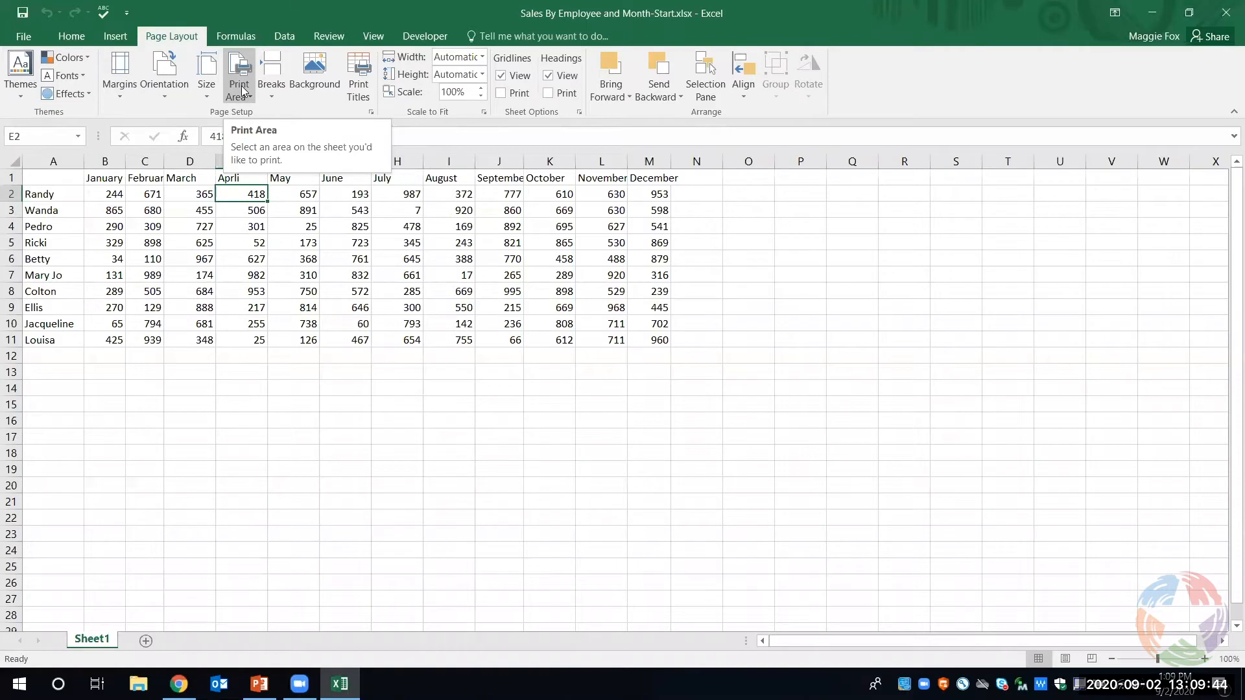
left_click(237, 37)
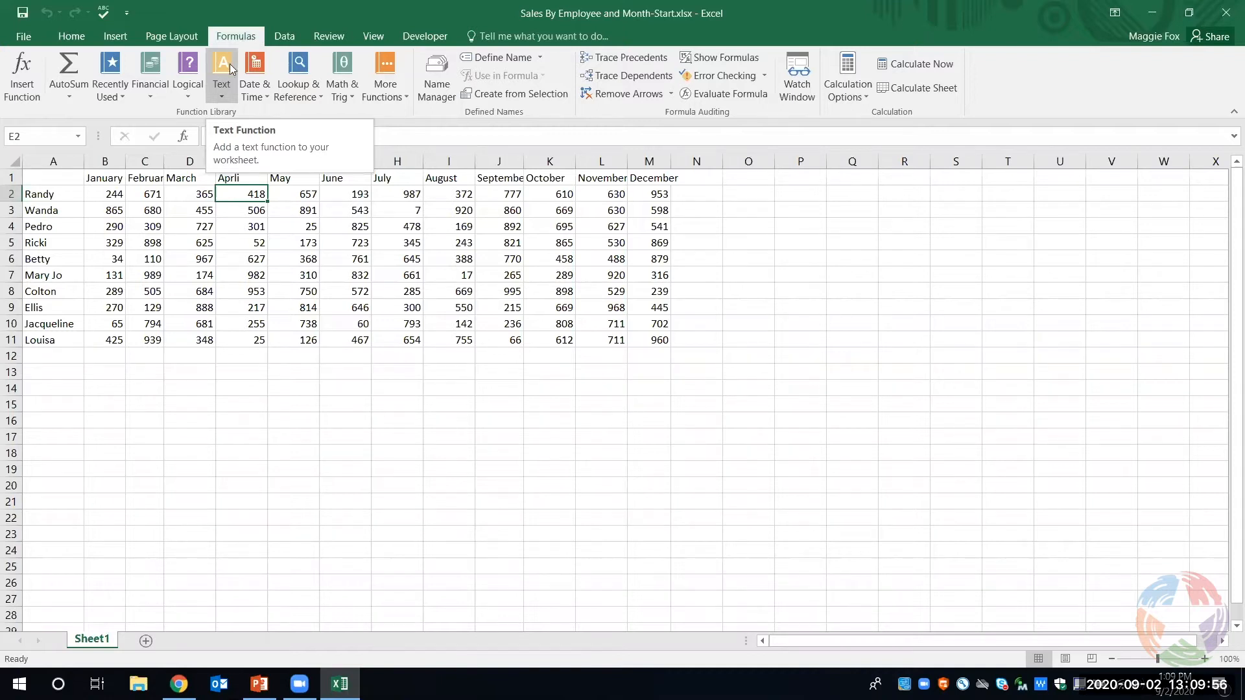
left_click(276, 42)
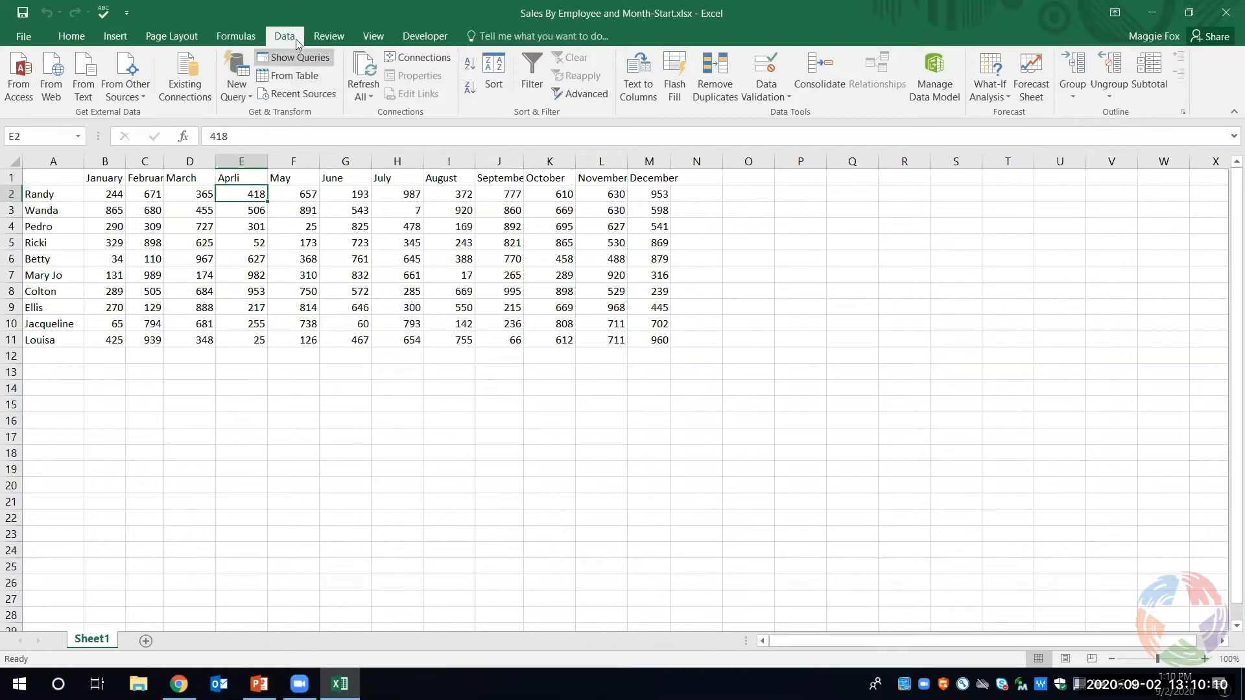
left_click(338, 38)
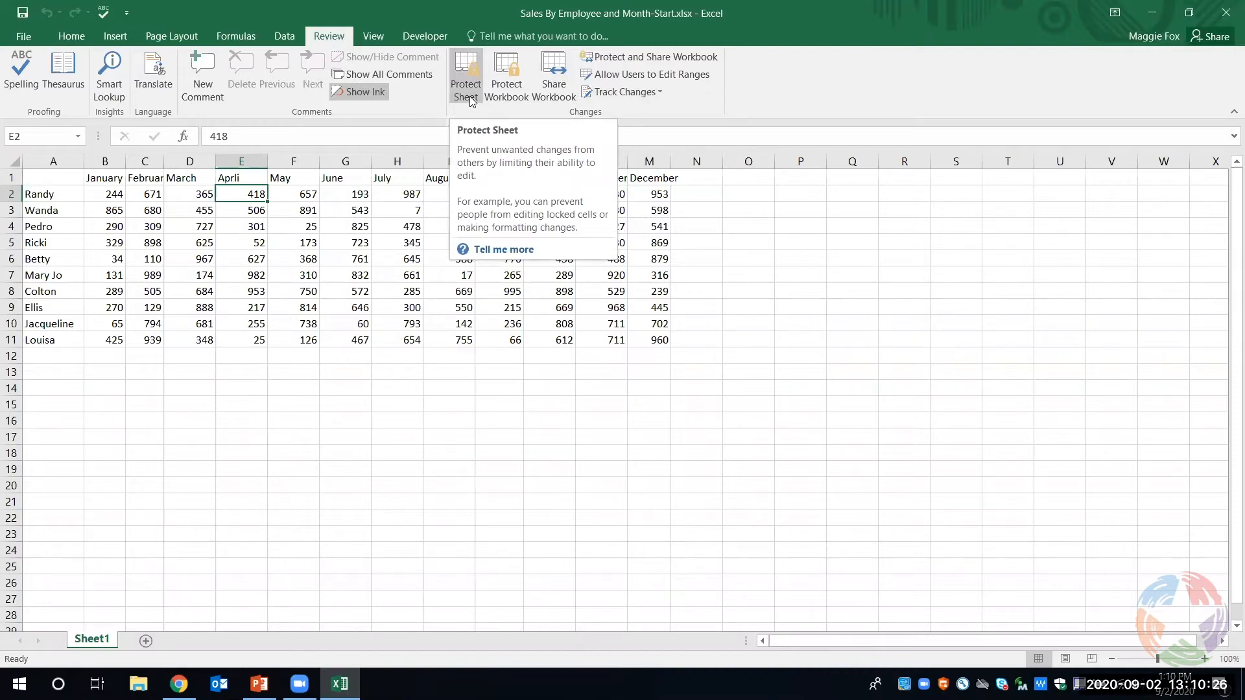
left_click(375, 40)
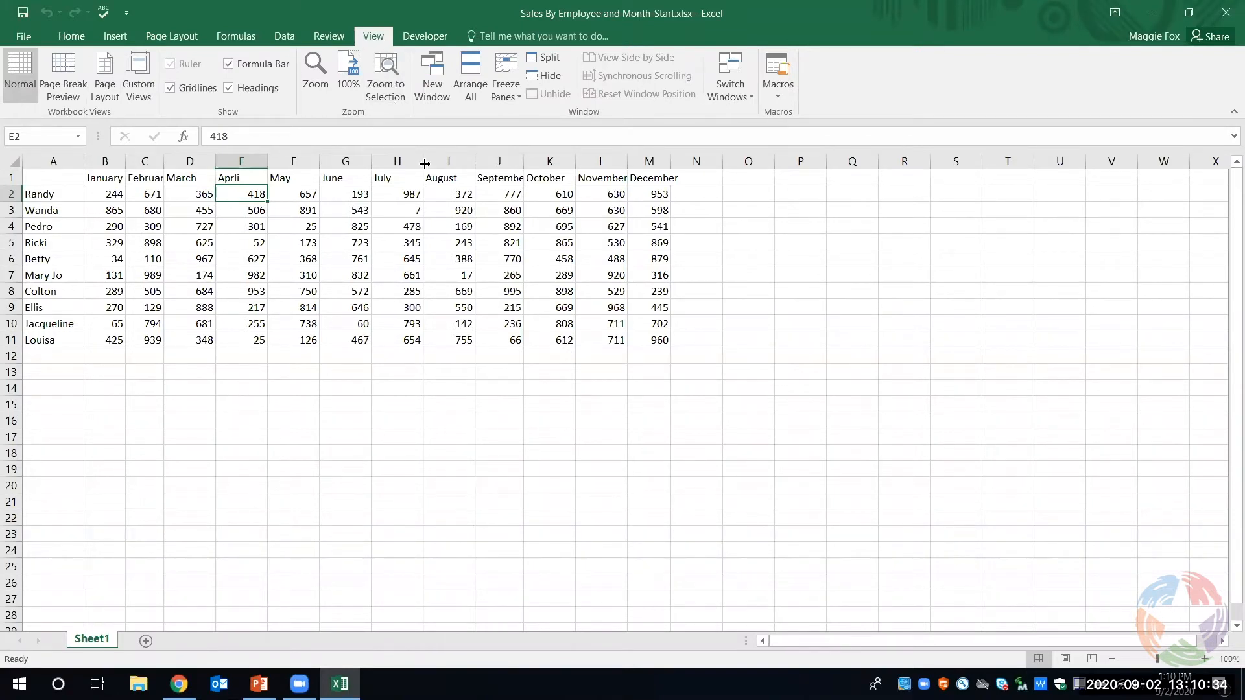
left_click(422, 38)
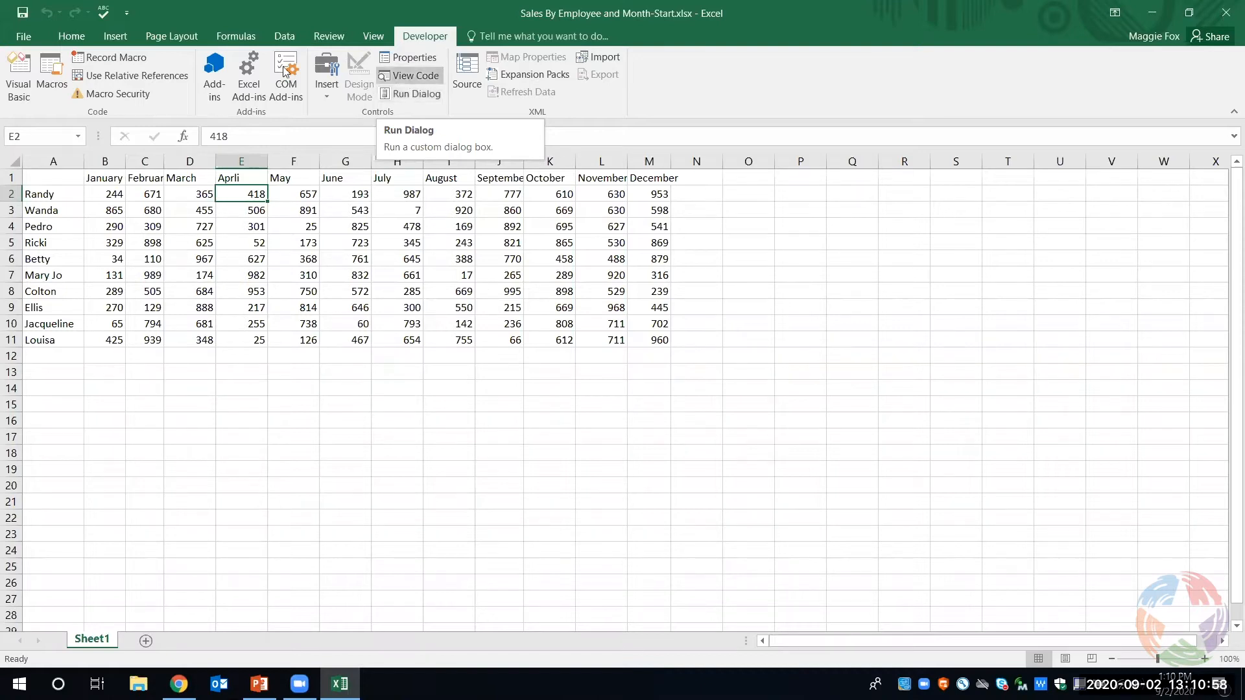
left_click(58, 37)
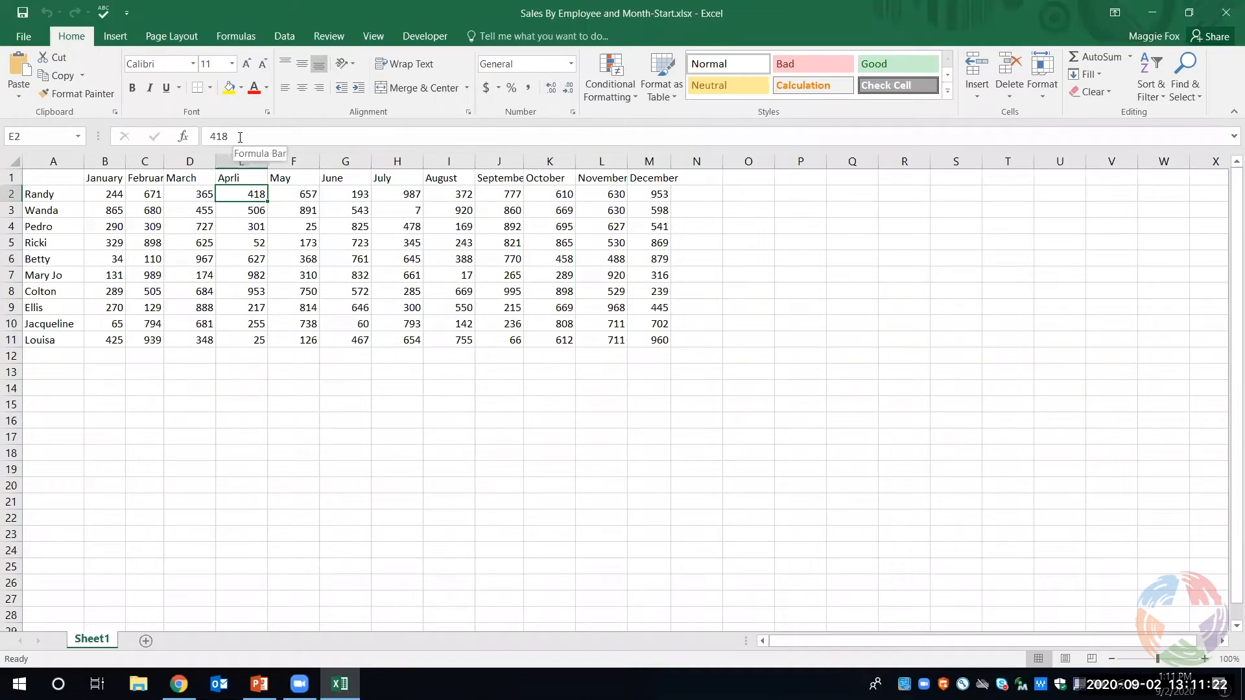
- Inspect the addresses and contents of cells A5, B5, D4, H8 and J1 by selecting each one
left_click(55, 246)
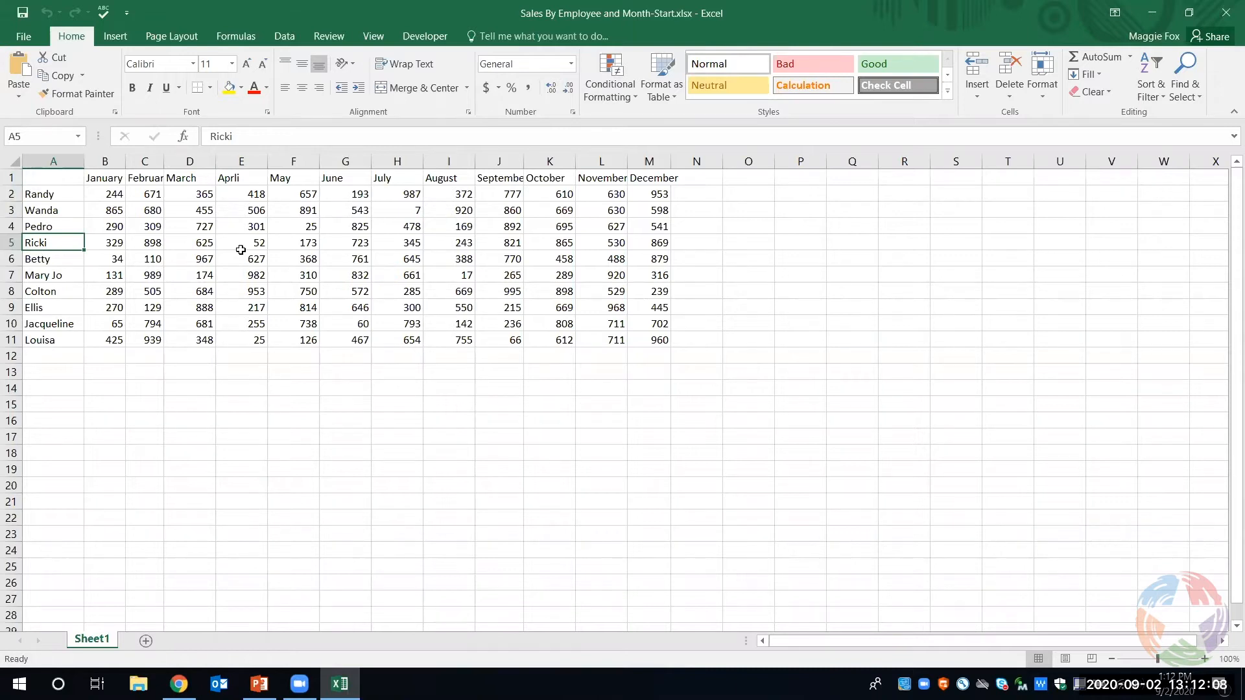
left_click(119, 243)
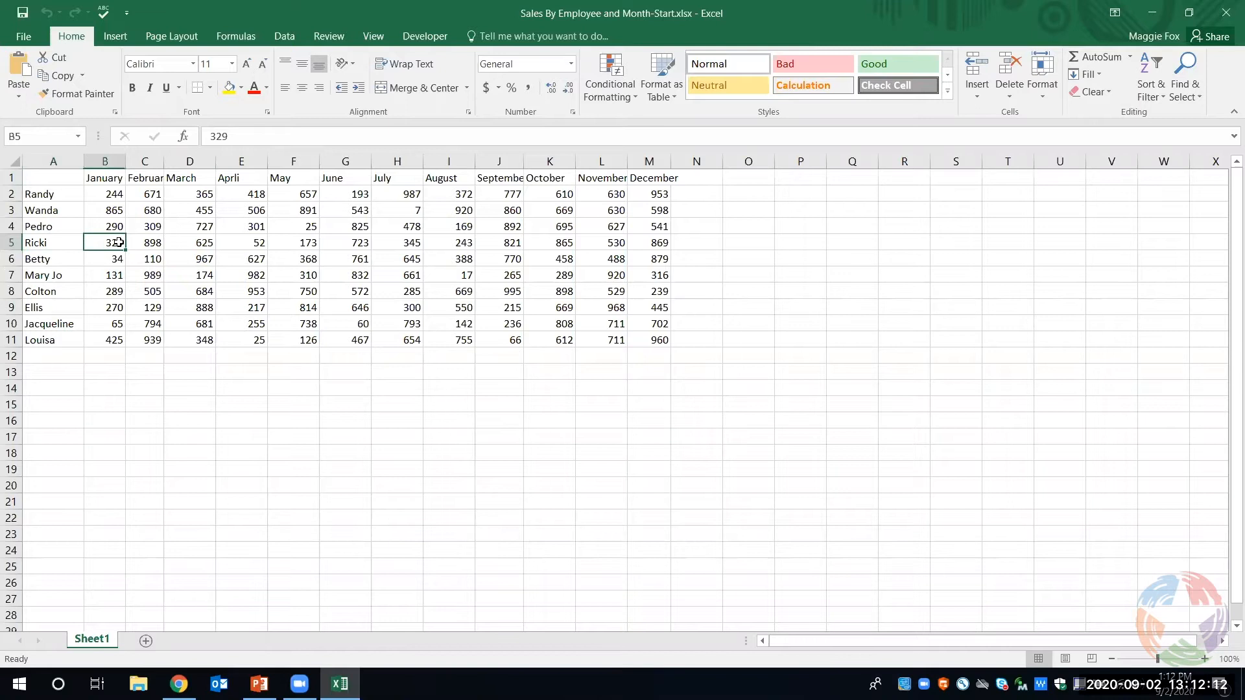
left_click(183, 220)
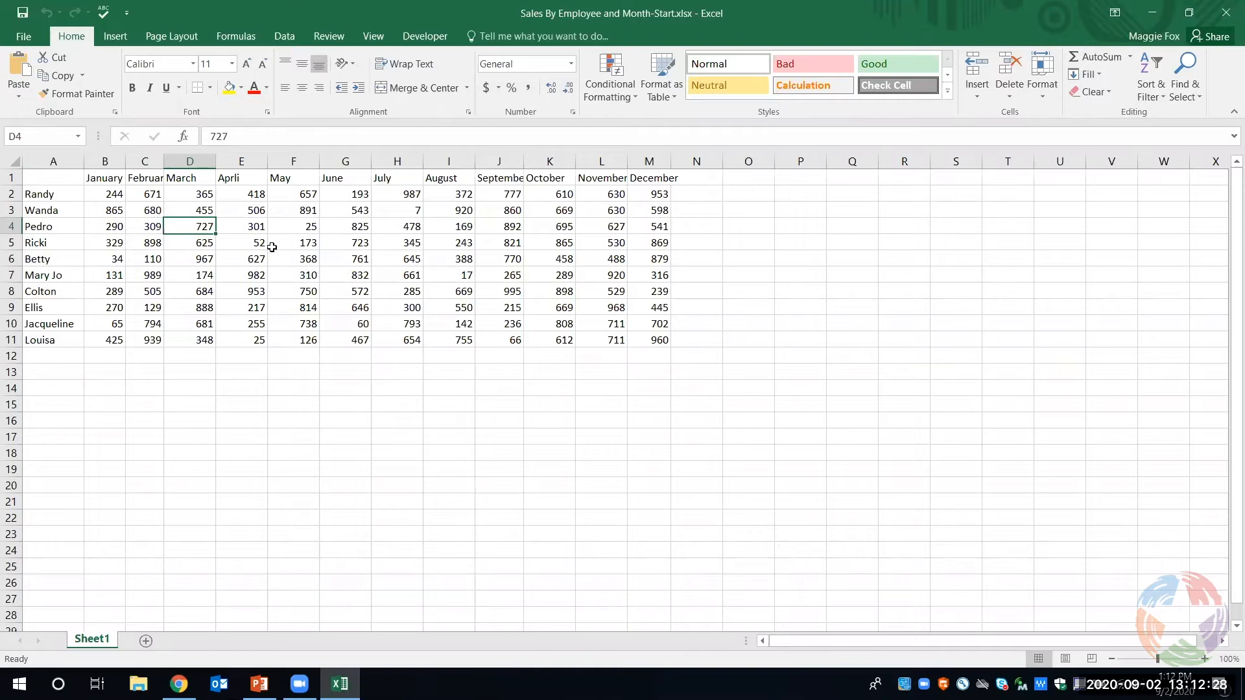
left_click(406, 295)
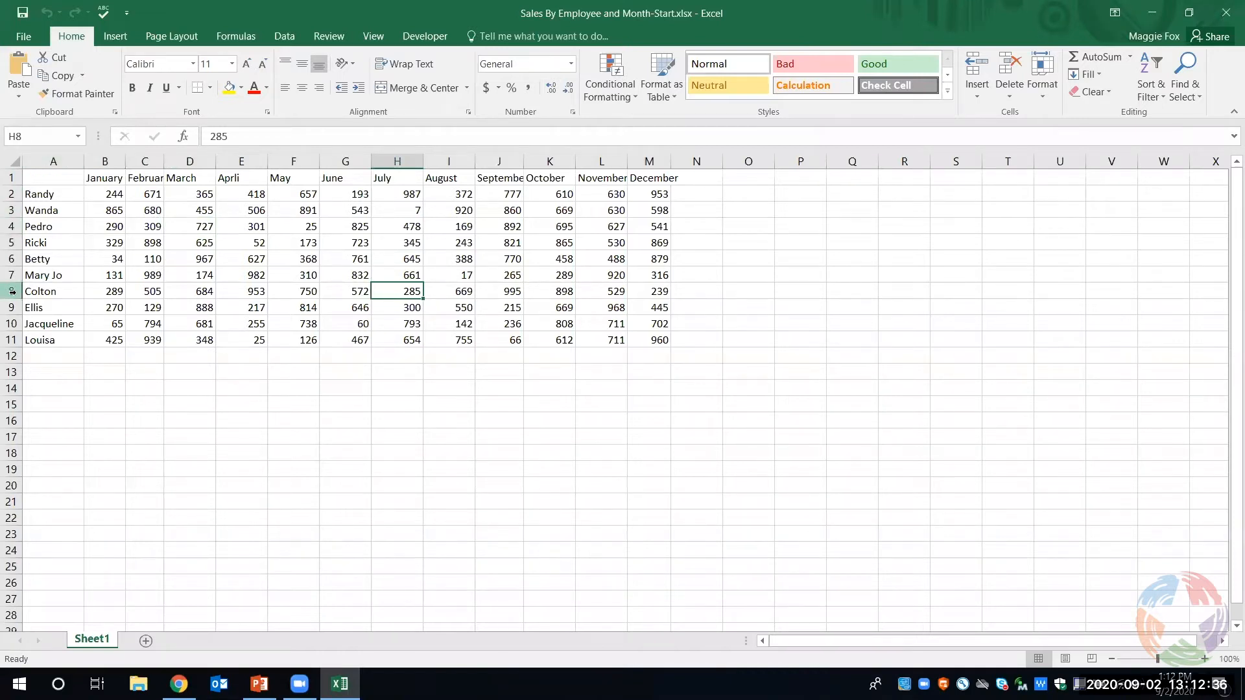
left_click(487, 179)
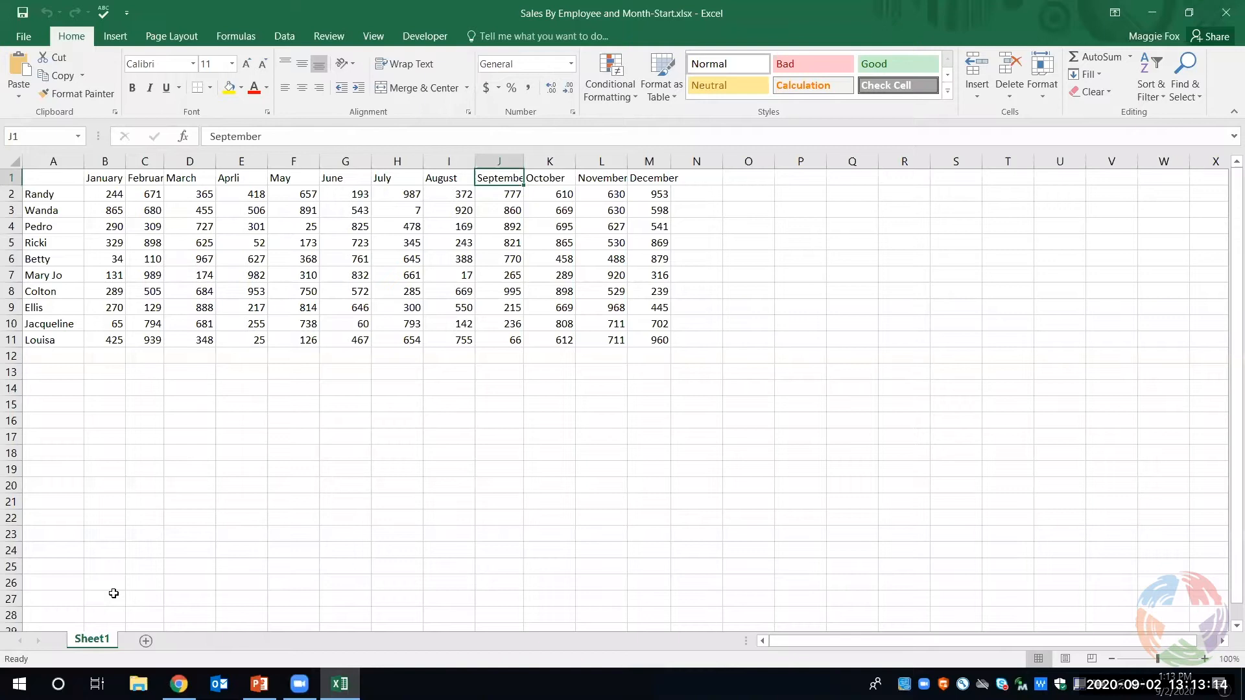
- Try widening column B manually and auto-fitting column C to its contents, and undo both width changes
left_click(1205, 660)
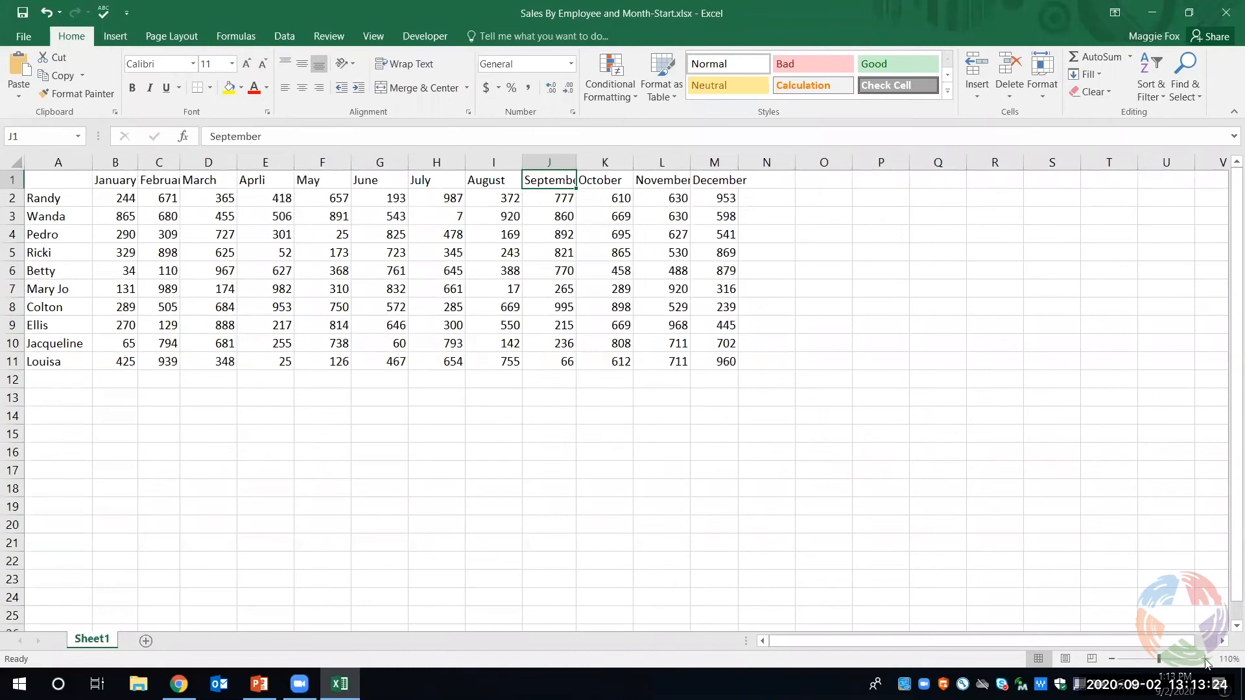
left_click(1206, 661)
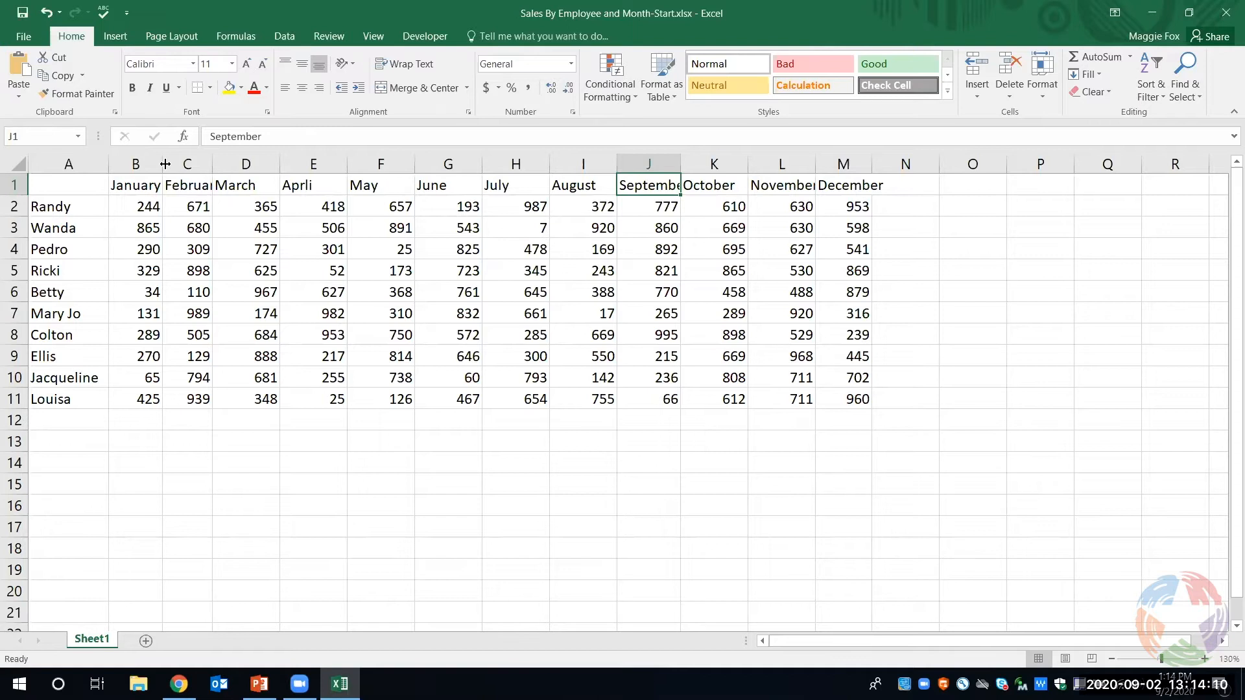
left_click_drag(160, 163, 184, 165)
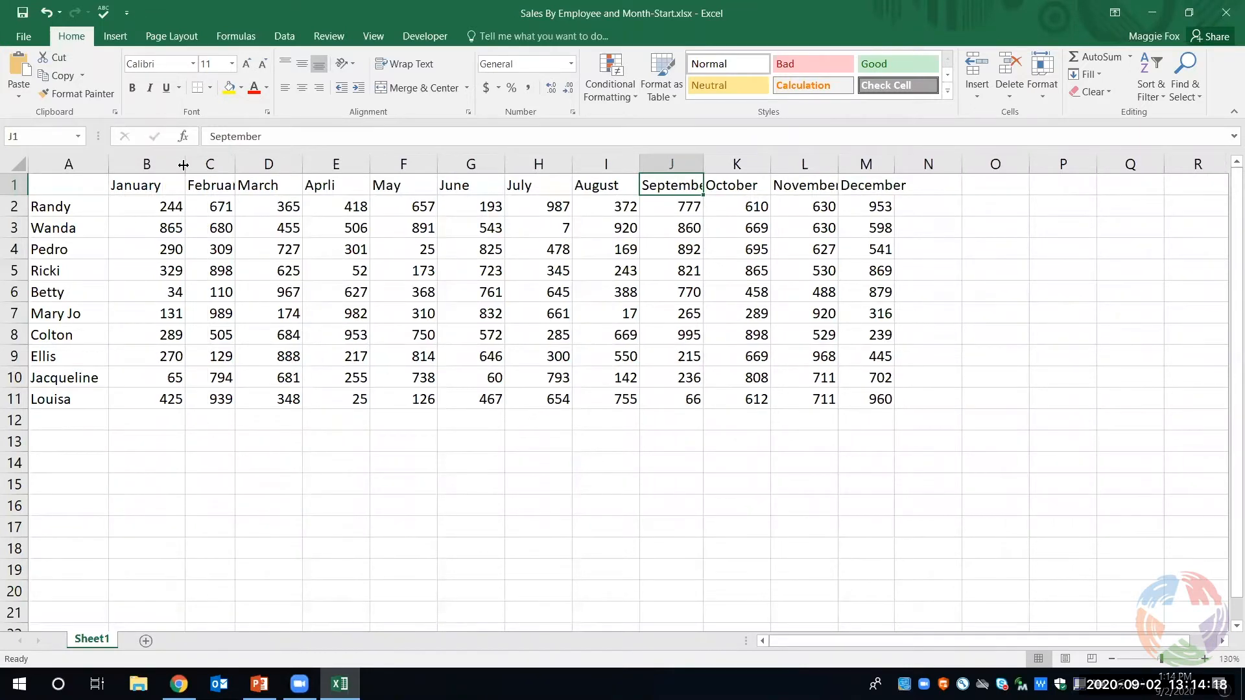
double_click(232, 162)
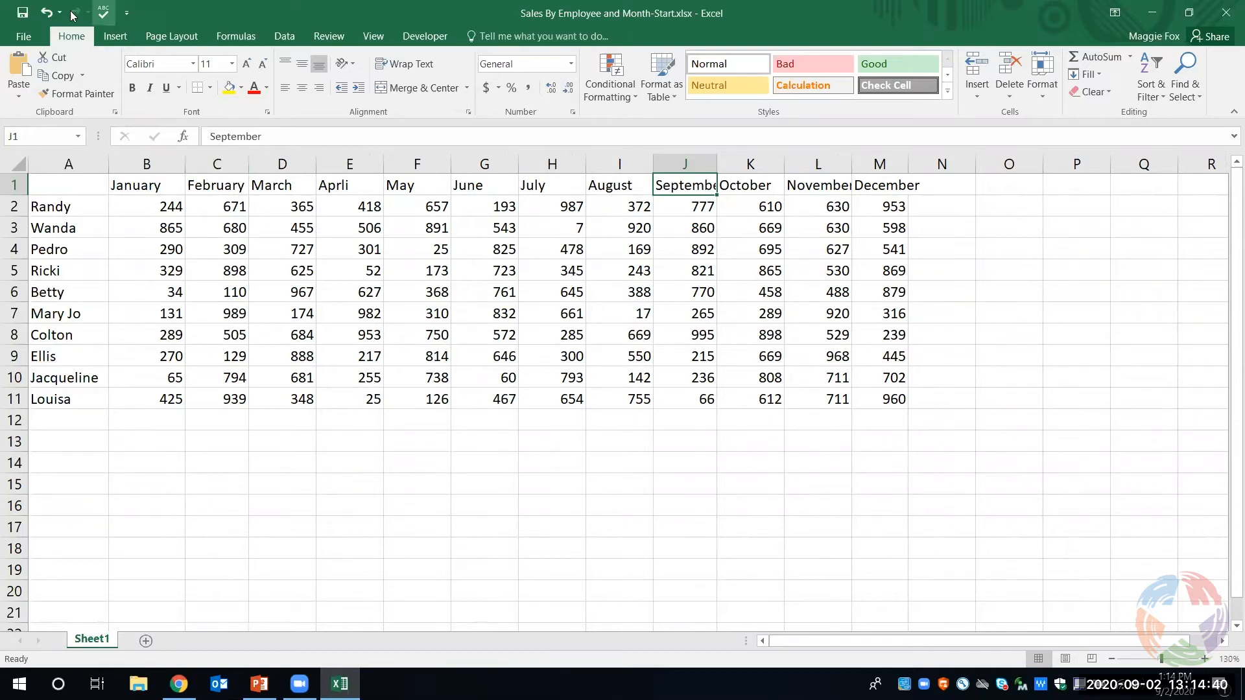
left_click(46, 11)
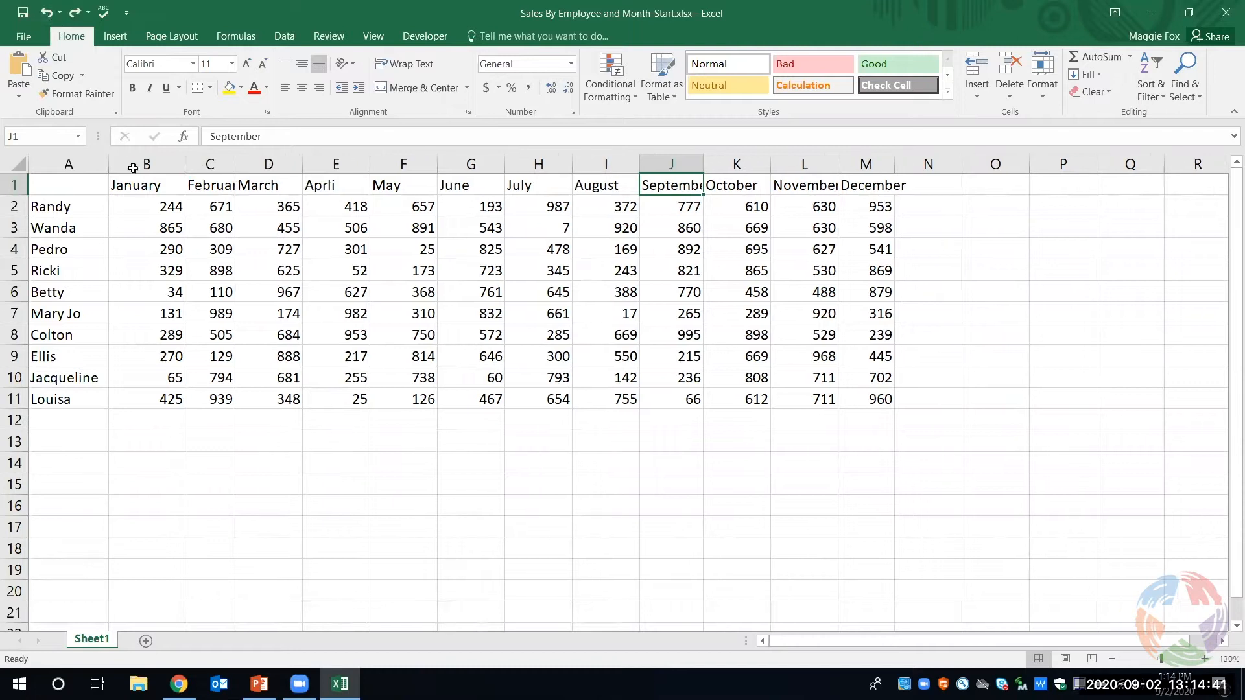
left_click(45, 12)
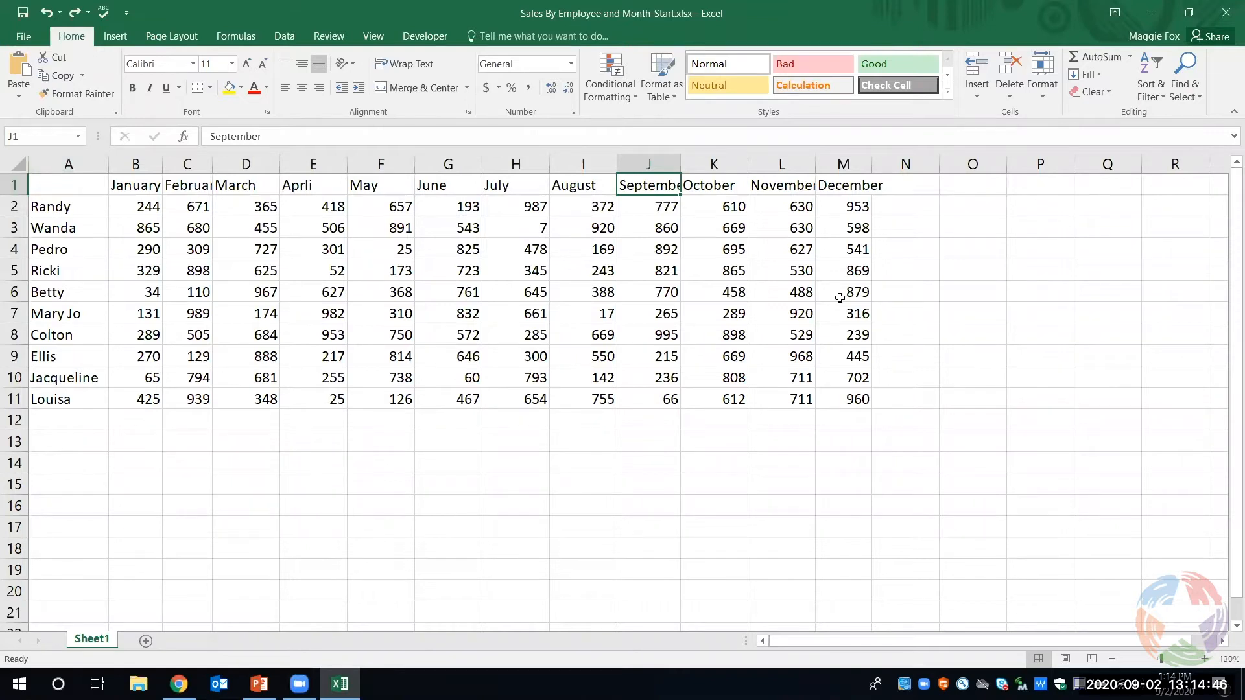
- Try setting the width of all columns in the sheet to 2, and undo that change
left_click(17, 162)
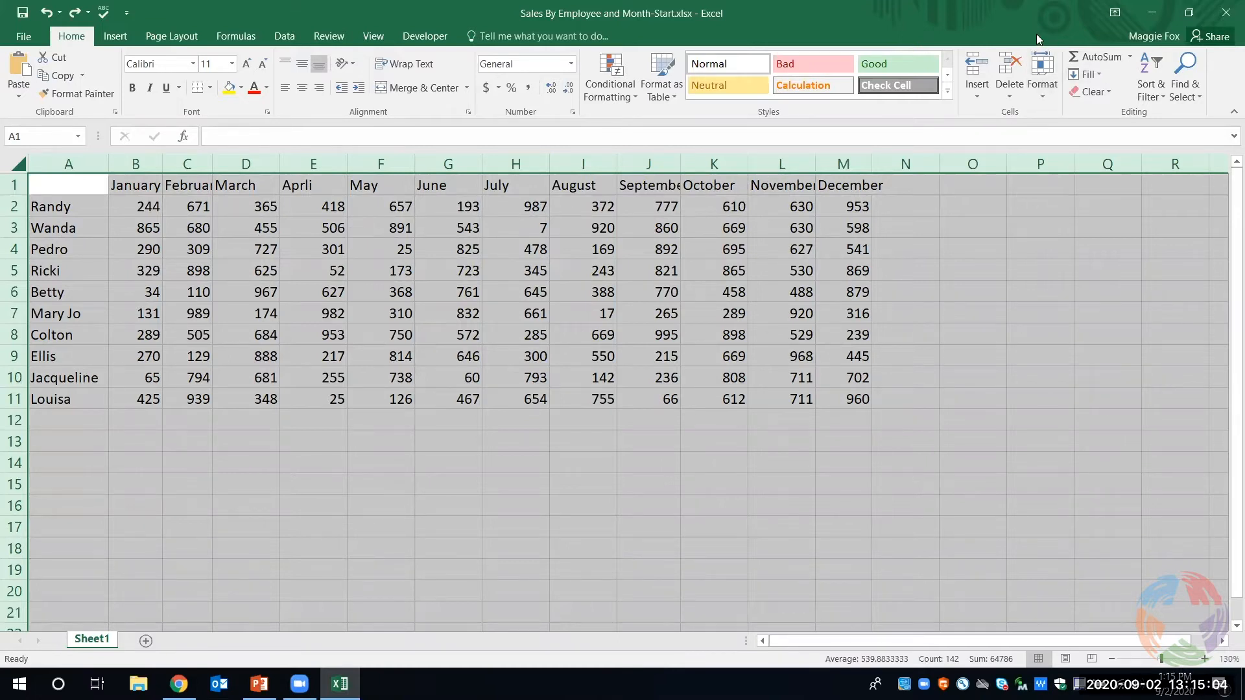
left_click(1043, 100)
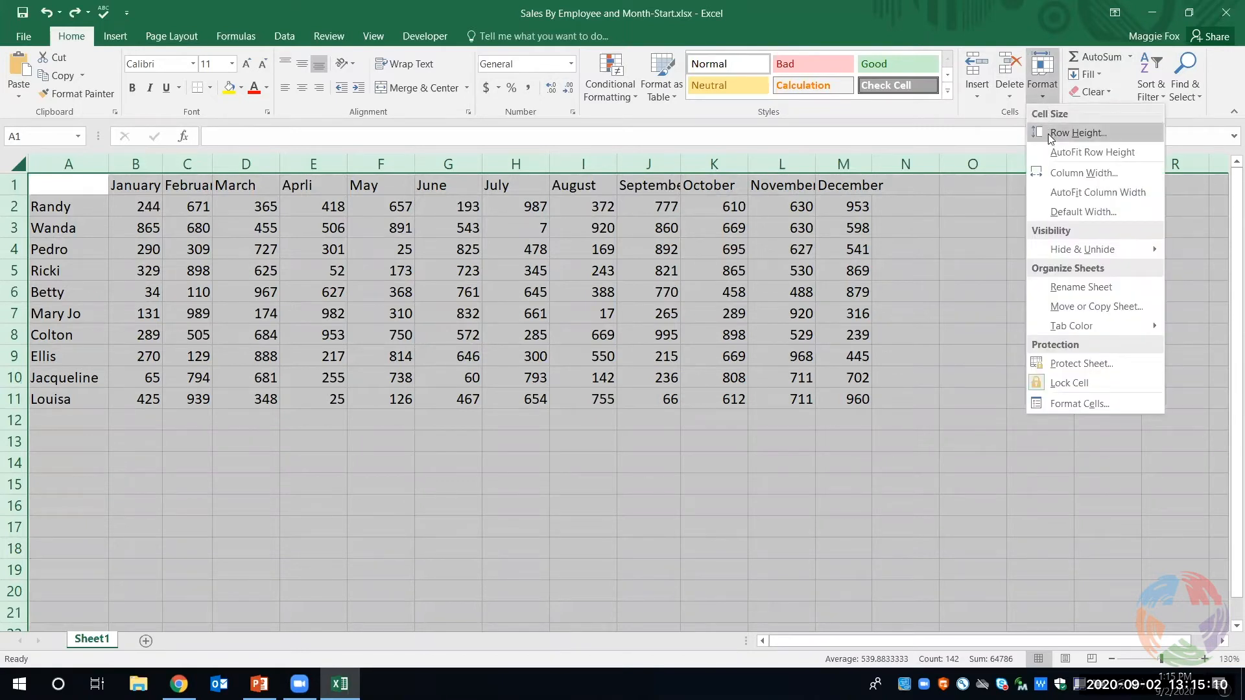
left_click(1061, 174)
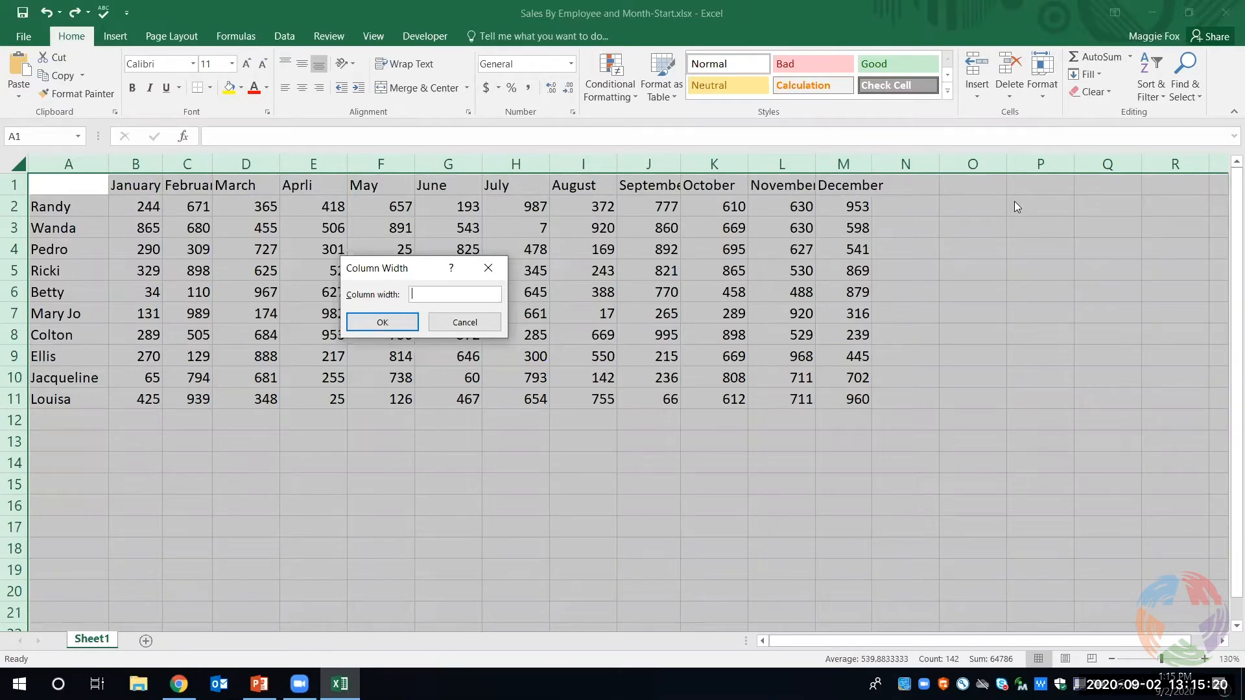
type("2")
key("Return")
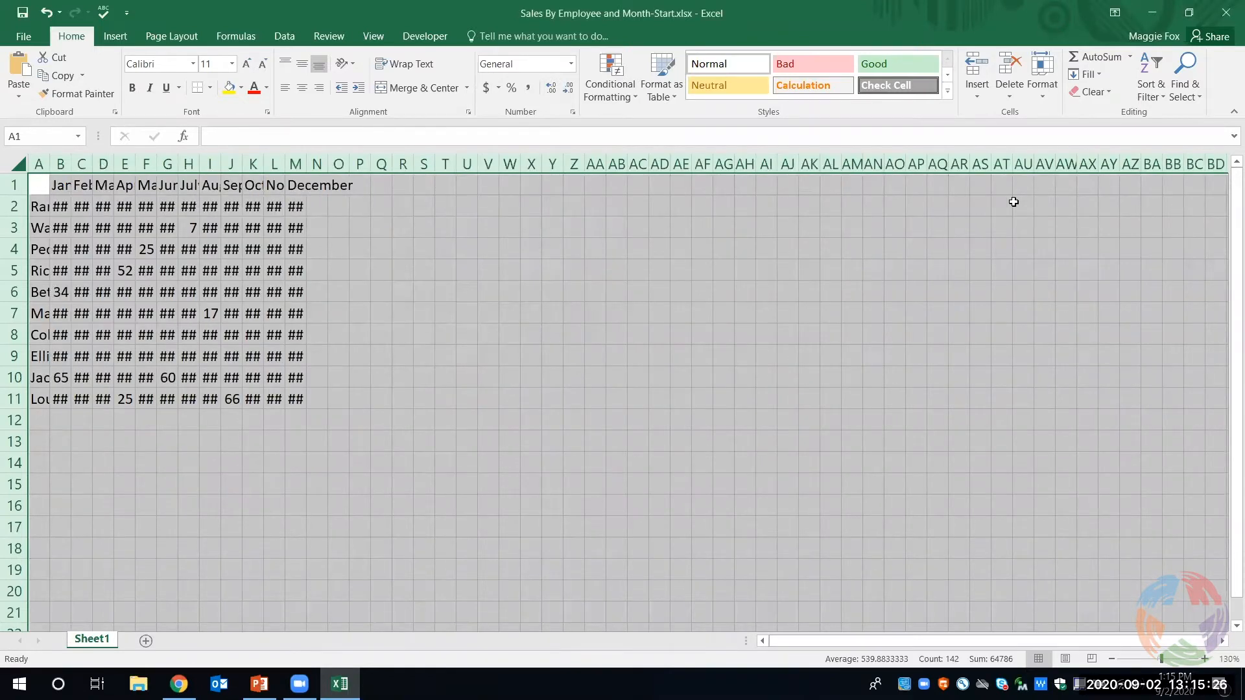
left_click(40, 20)
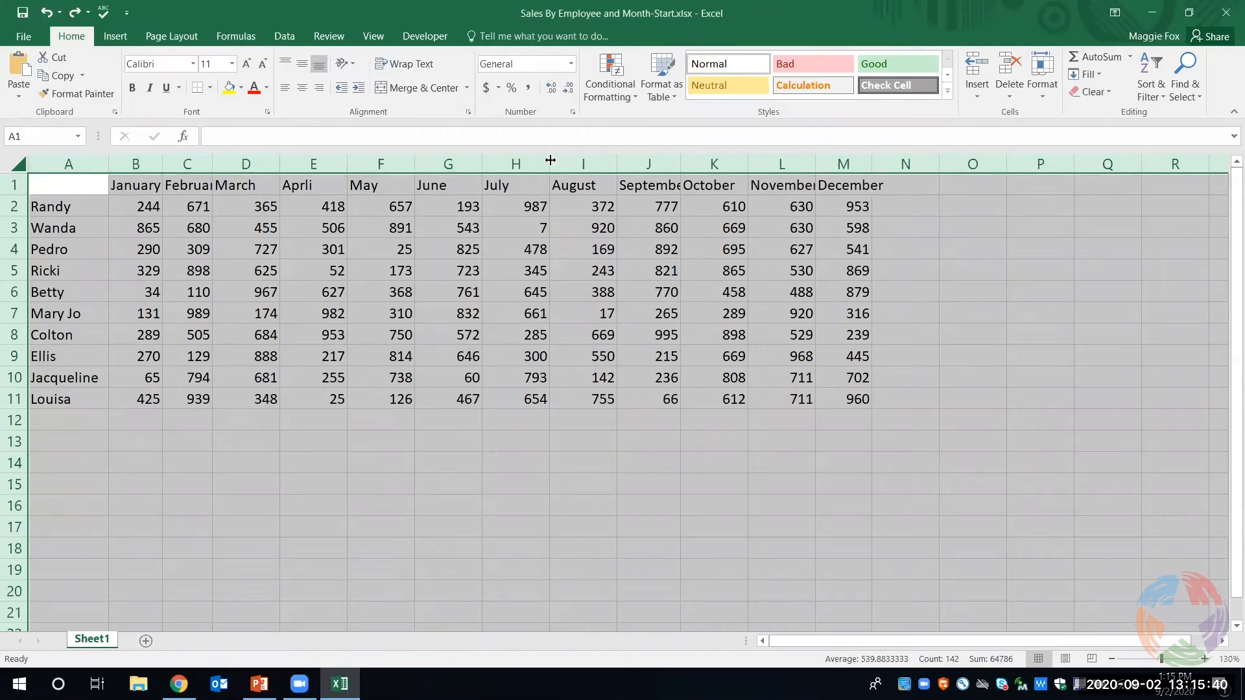
- Set the width of all columns in the sheet to 10
left_click(1035, 97)
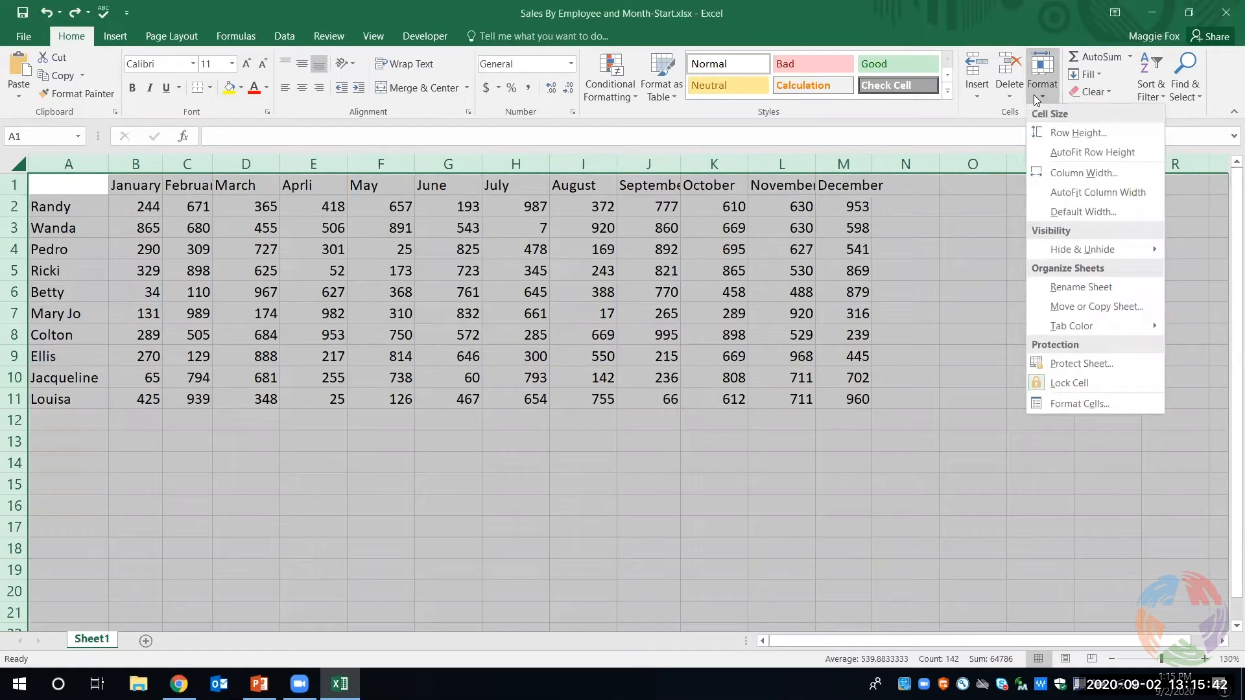
left_click(1111, 174)
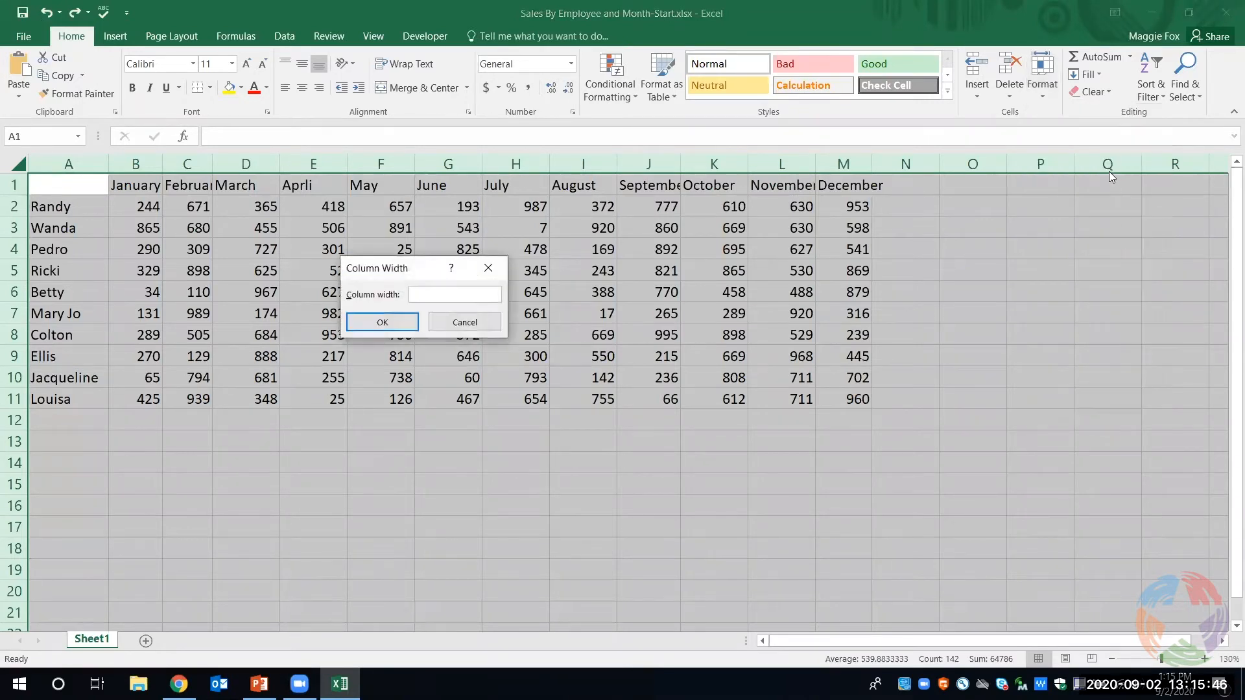
type("10")
key("Return")
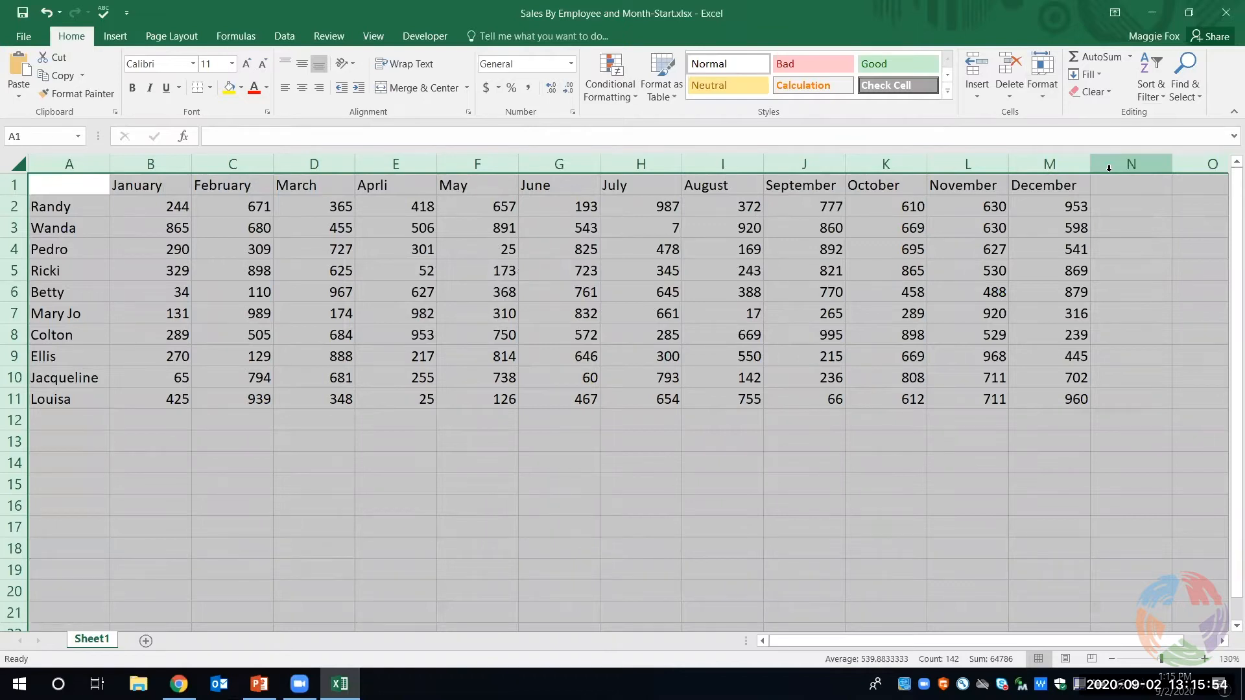
left_click(986, 499)
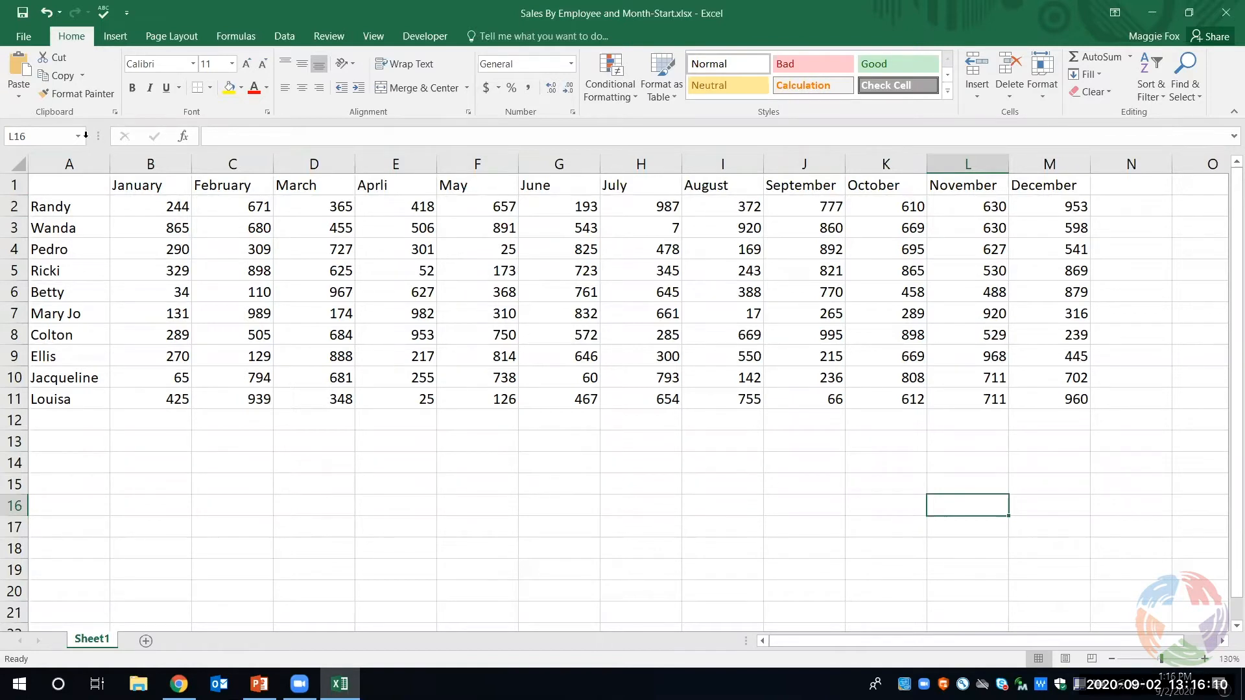
- Fill the month heading cells B1:M1 with a light blue theme color
left_click(131, 185)
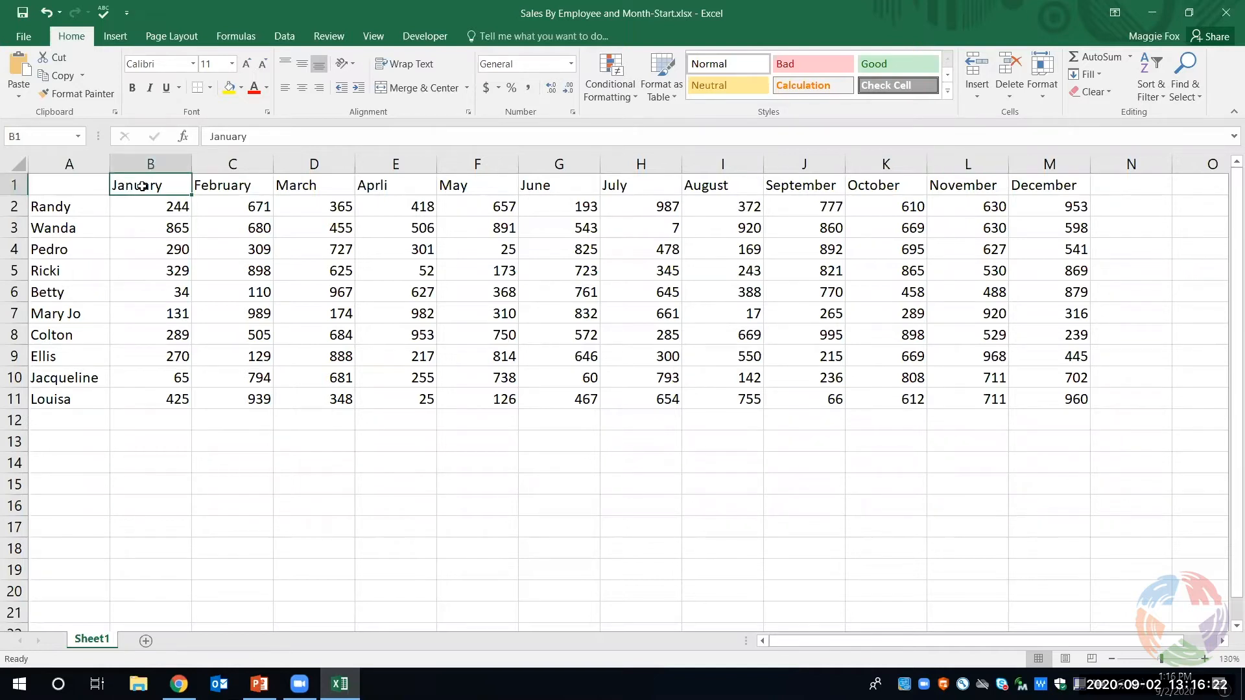
left_click_drag(148, 184, 1030, 189)
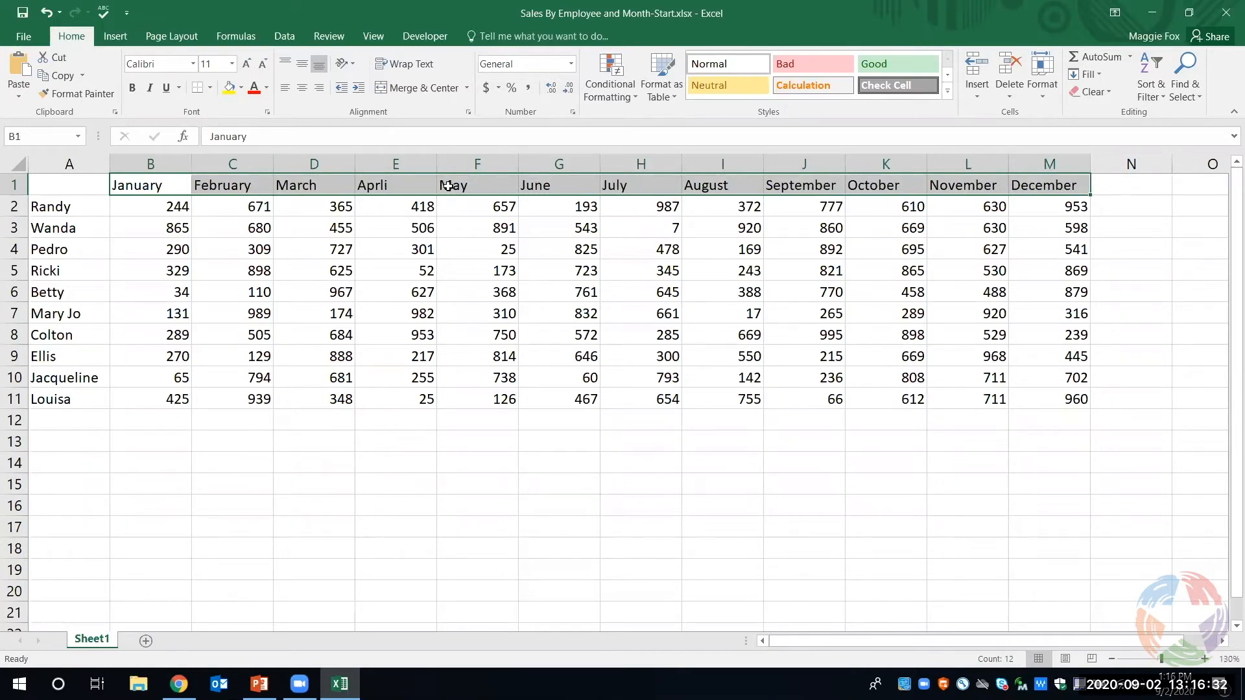
left_click(242, 89)
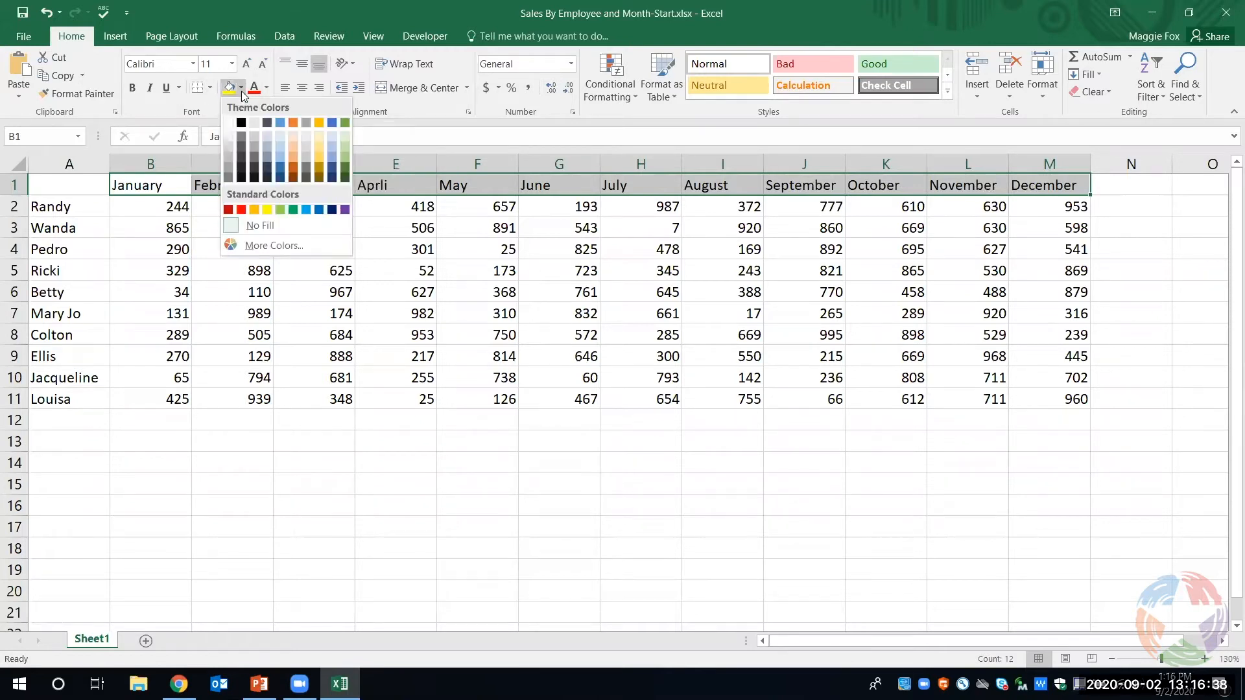
left_click(280, 155)
left_click(530, 425)
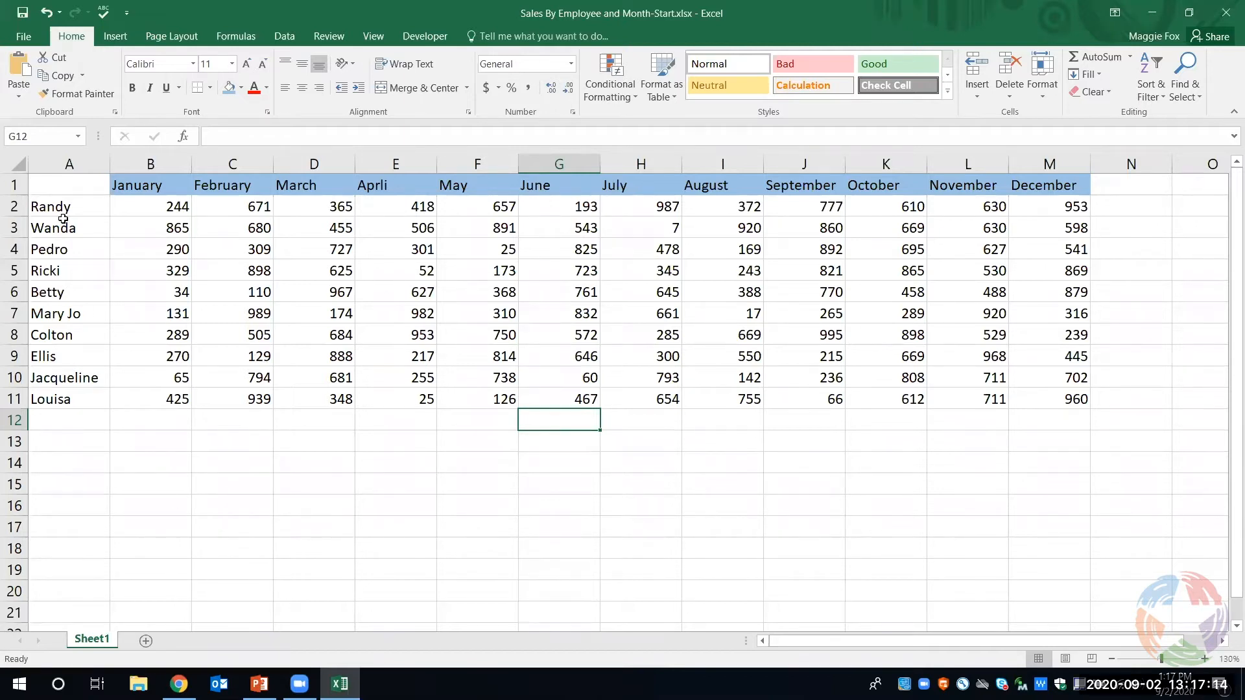
- Sort the employee names in column A from A to Z, expanding the selection to include the adjacent sales data
left_click(70, 162)
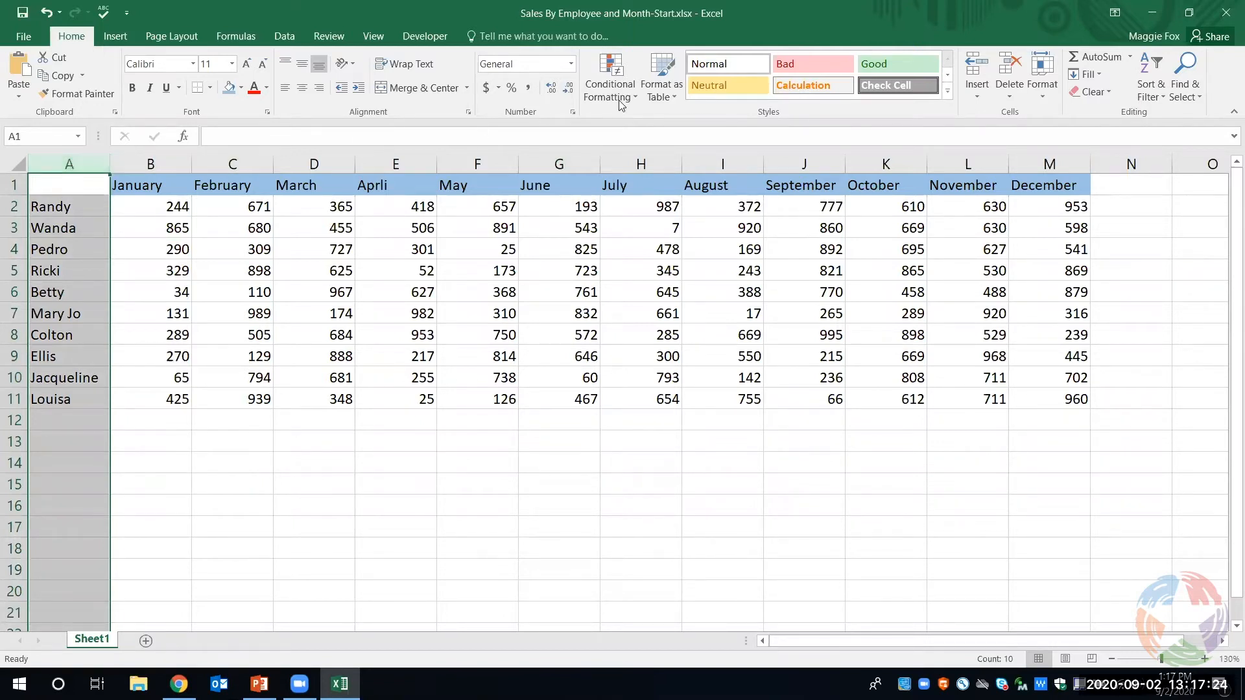
left_click(1151, 83)
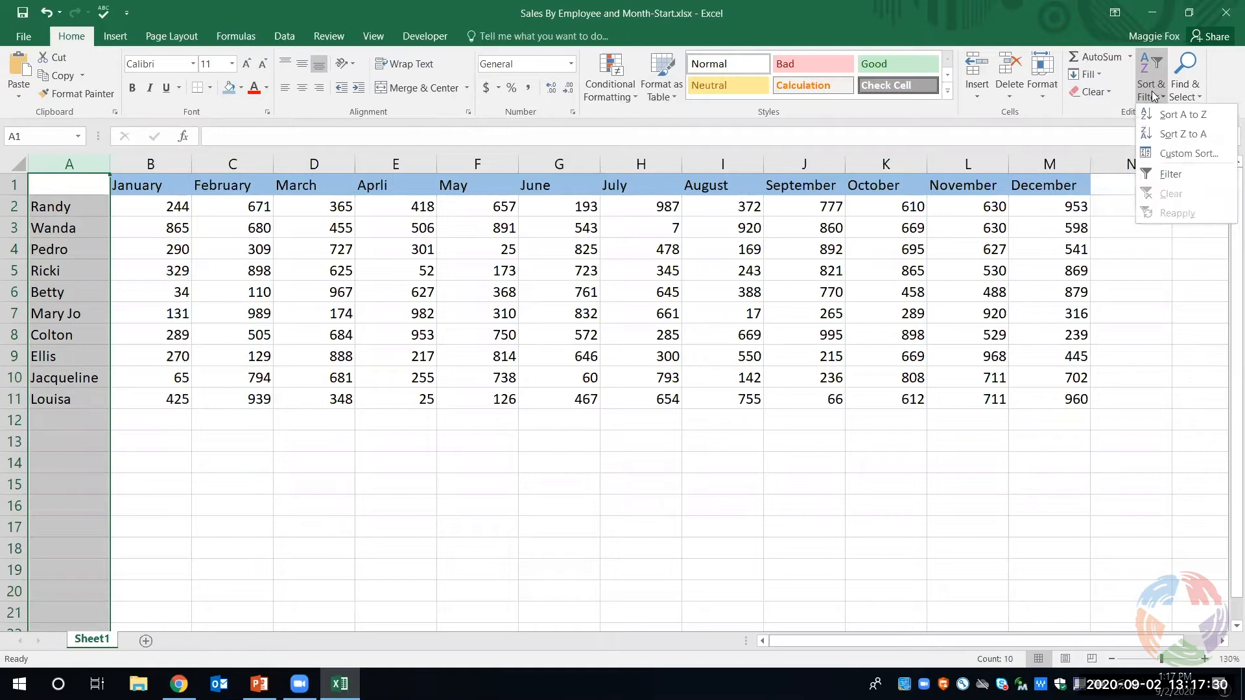
left_click(1174, 118)
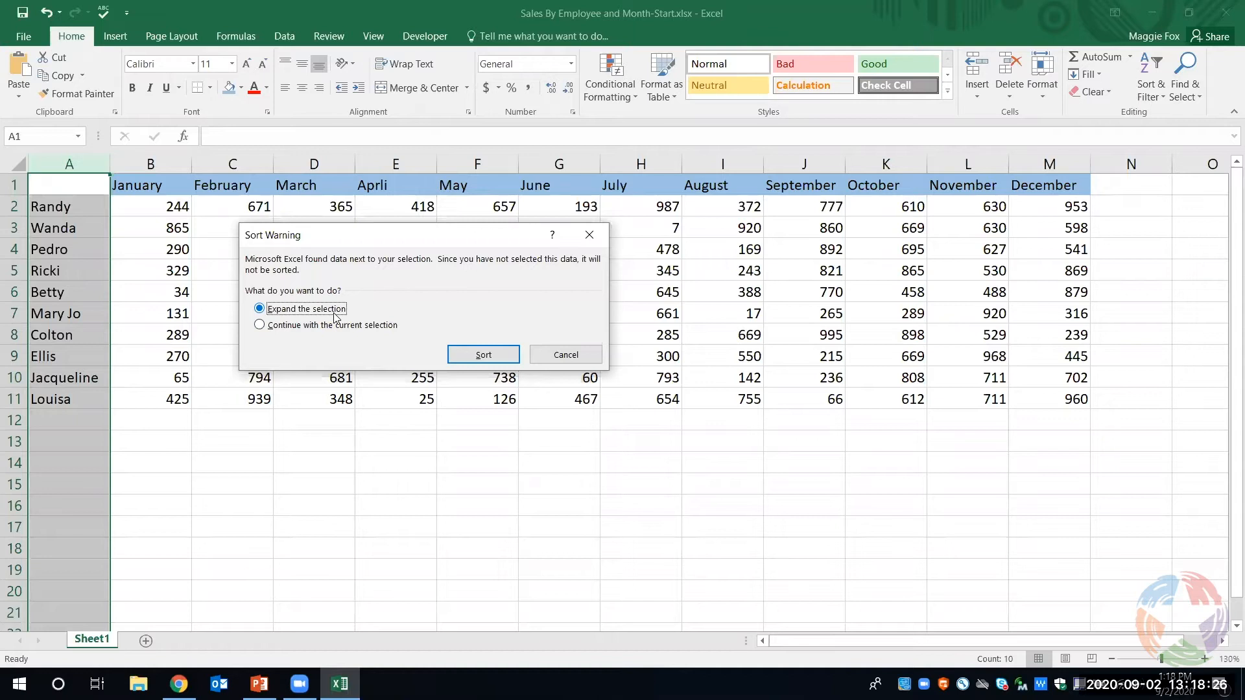
left_click(490, 358)
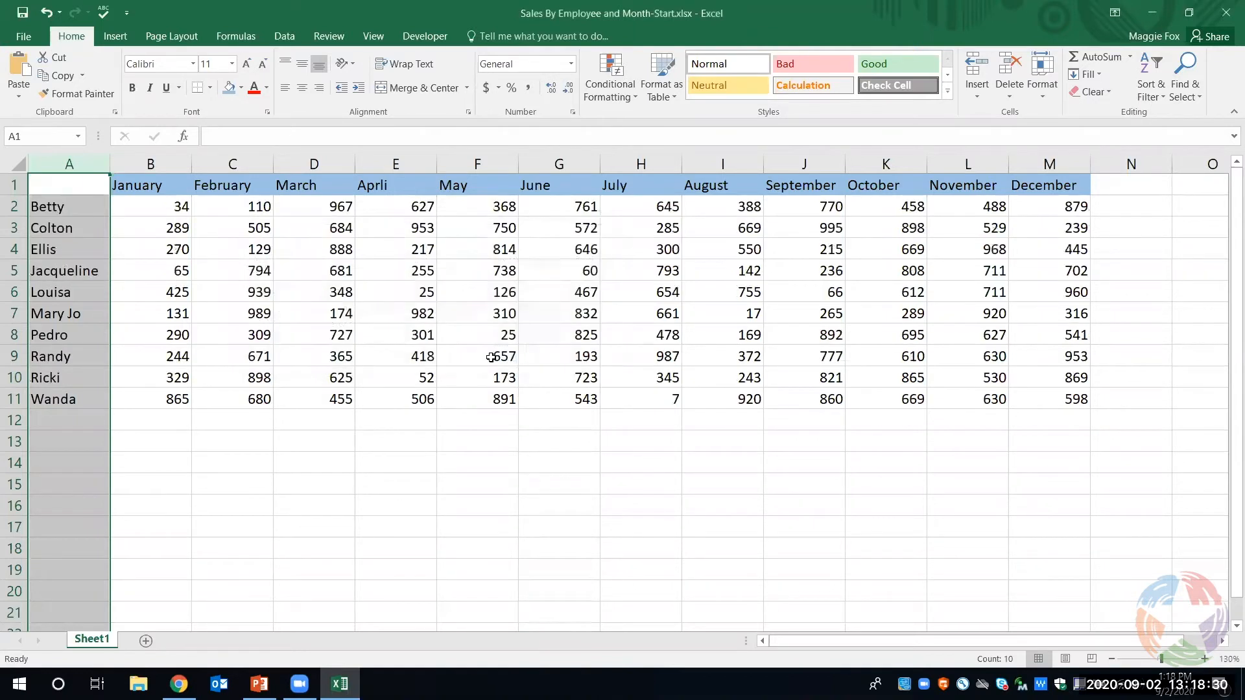
left_click(470, 490)
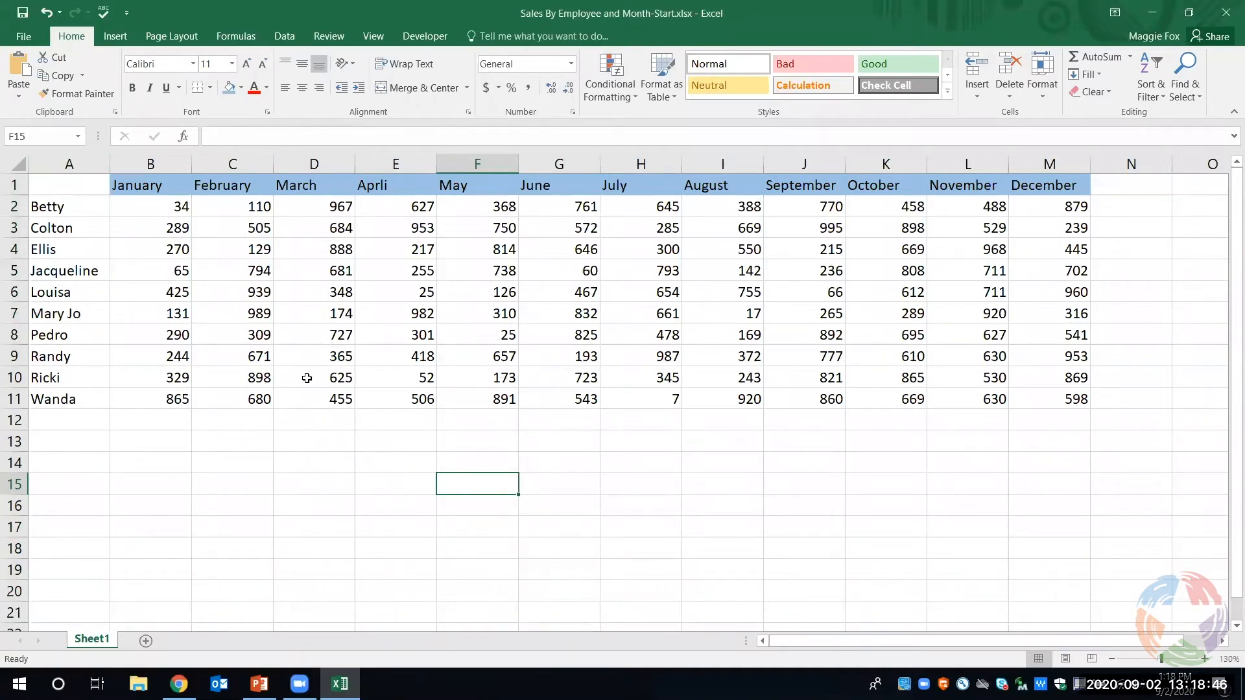
- Try inserting a sheet row above row 7, and undo the insertion
left_click(298, 351)
left_click(304, 319)
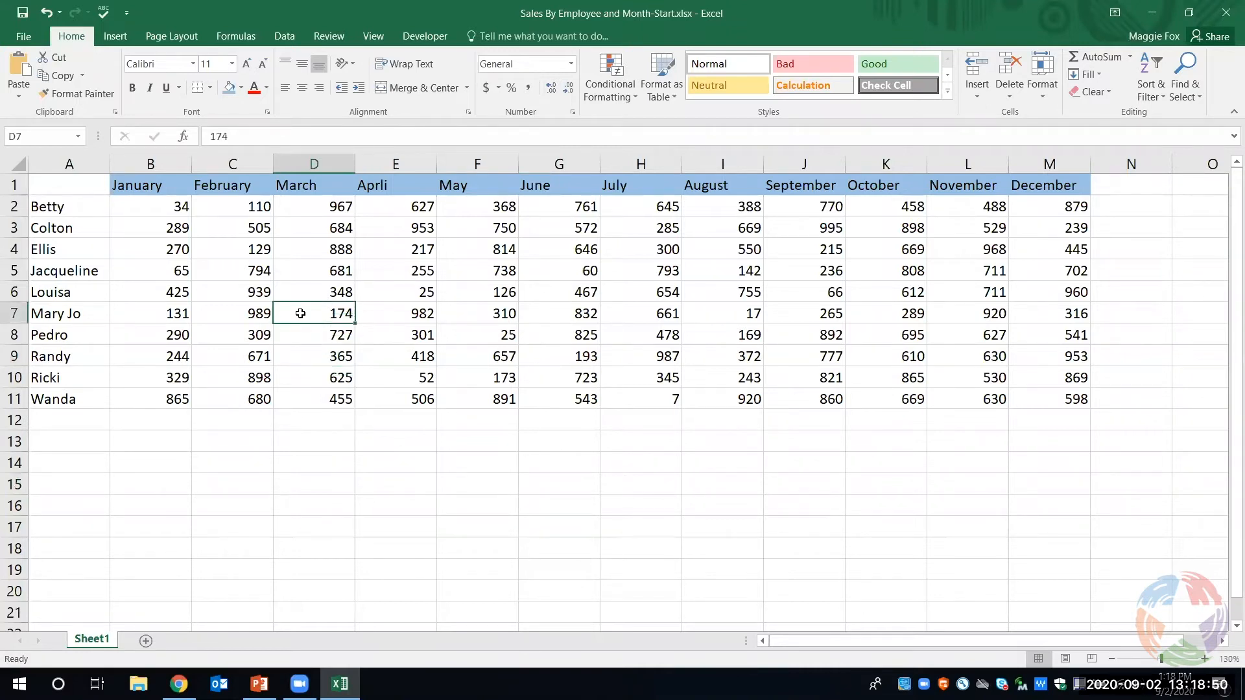
left_click(977, 99)
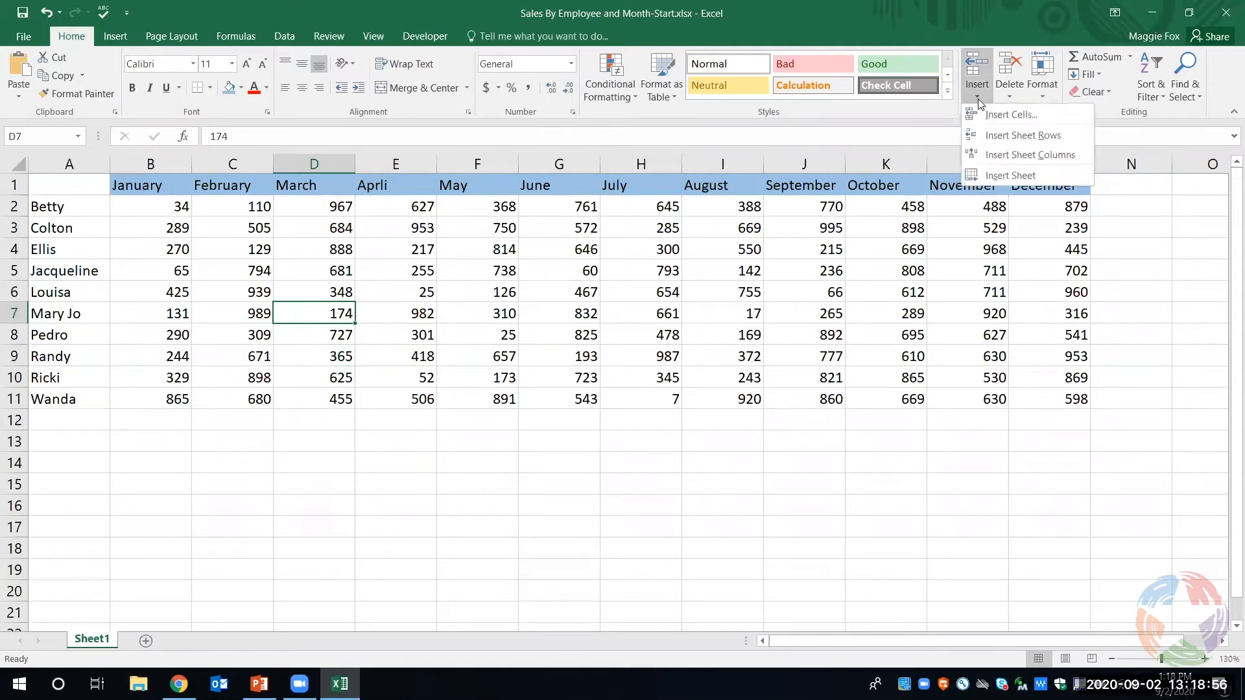
left_click(997, 134)
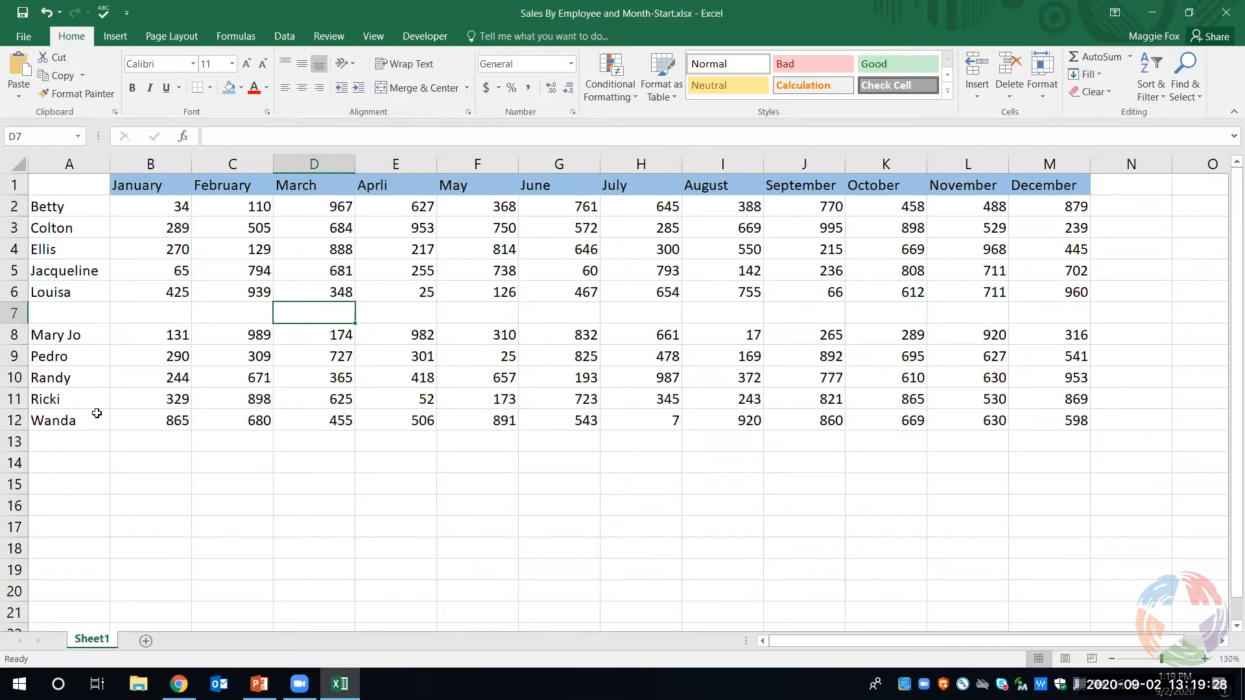
left_click(46, 17)
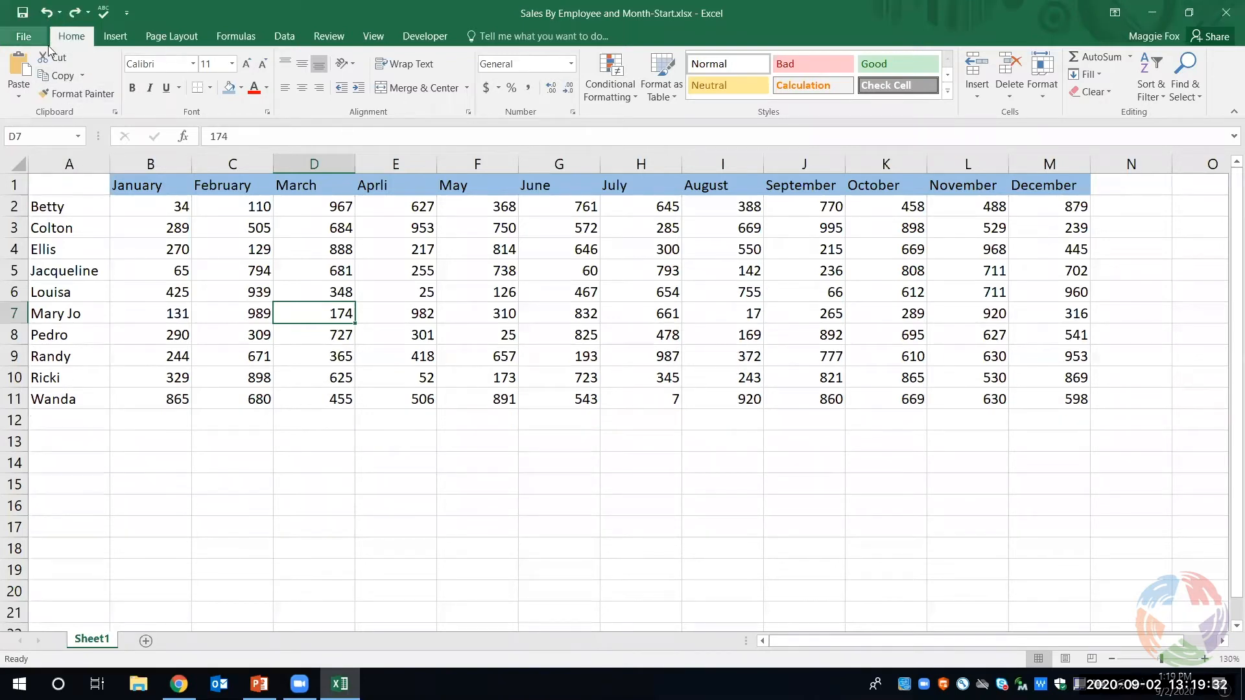
- Insert a sheet row above the last employee in row 11 and enter the new employee's first name in A11
left_click(99, 400)
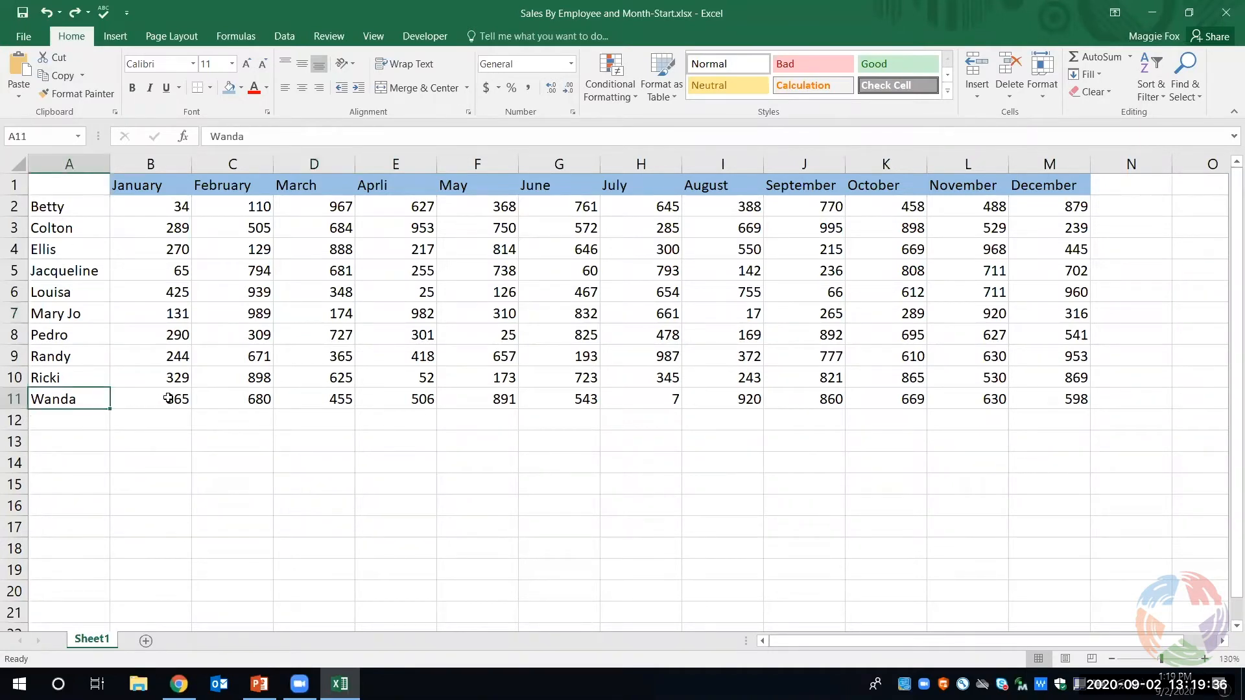
left_click(977, 100)
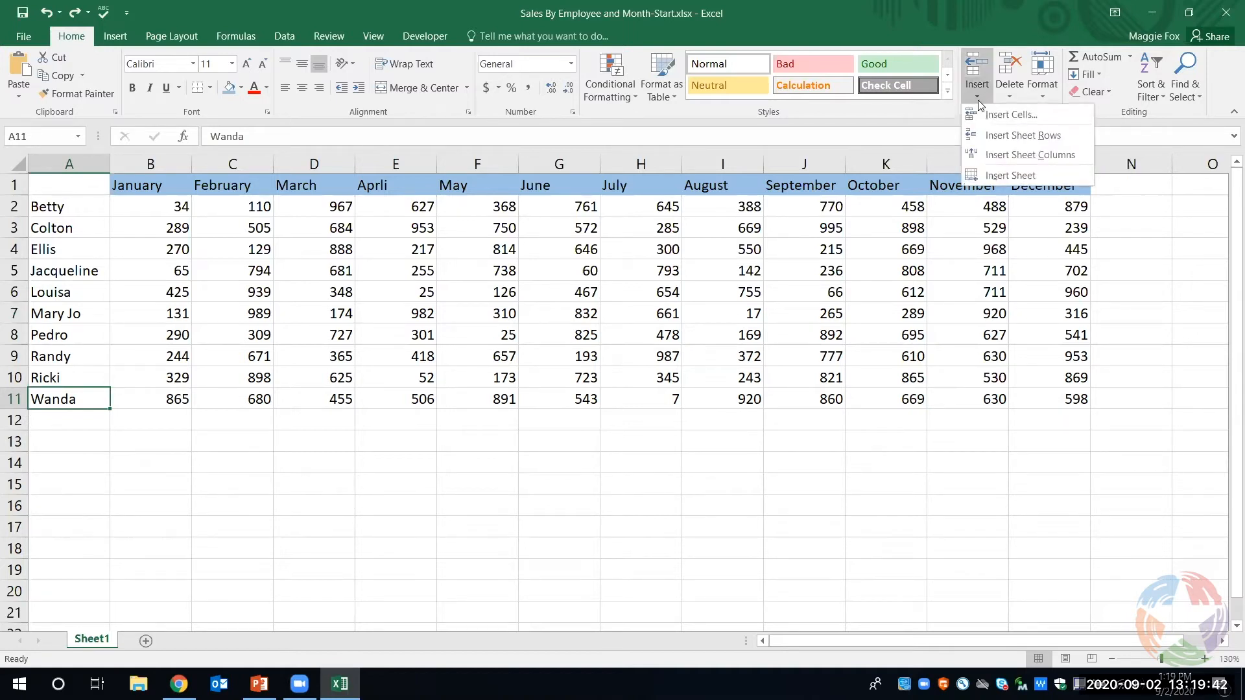
left_click(990, 136)
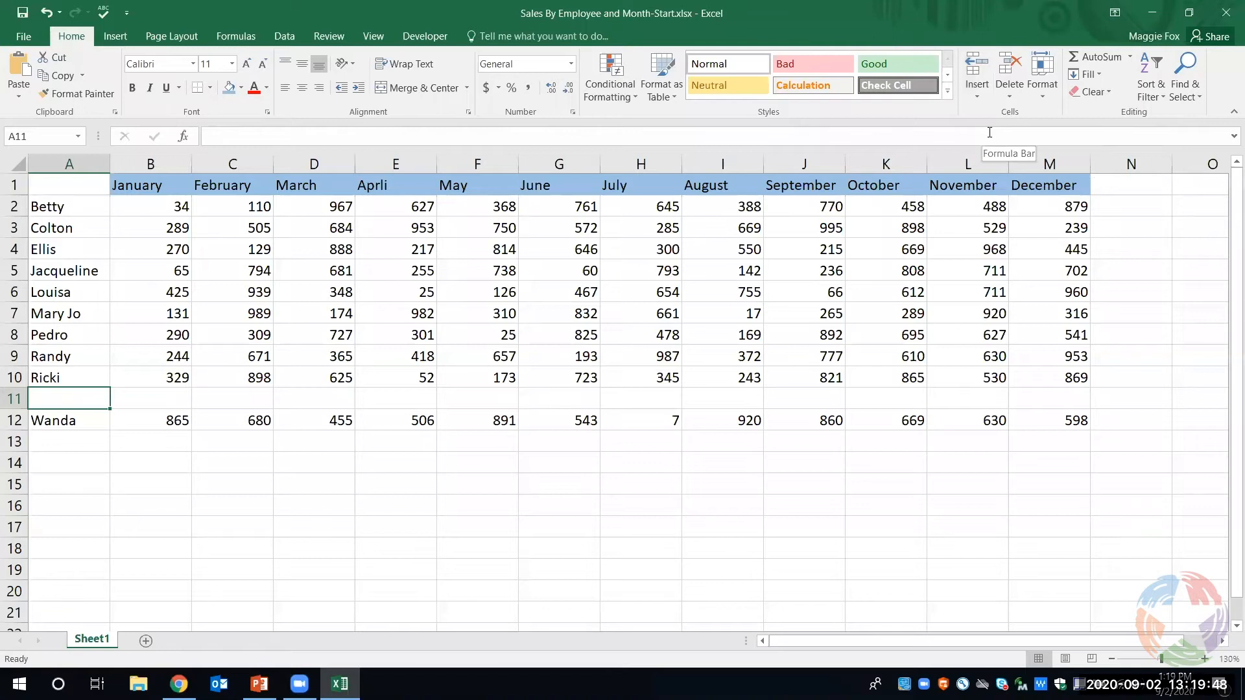
type("Steven")
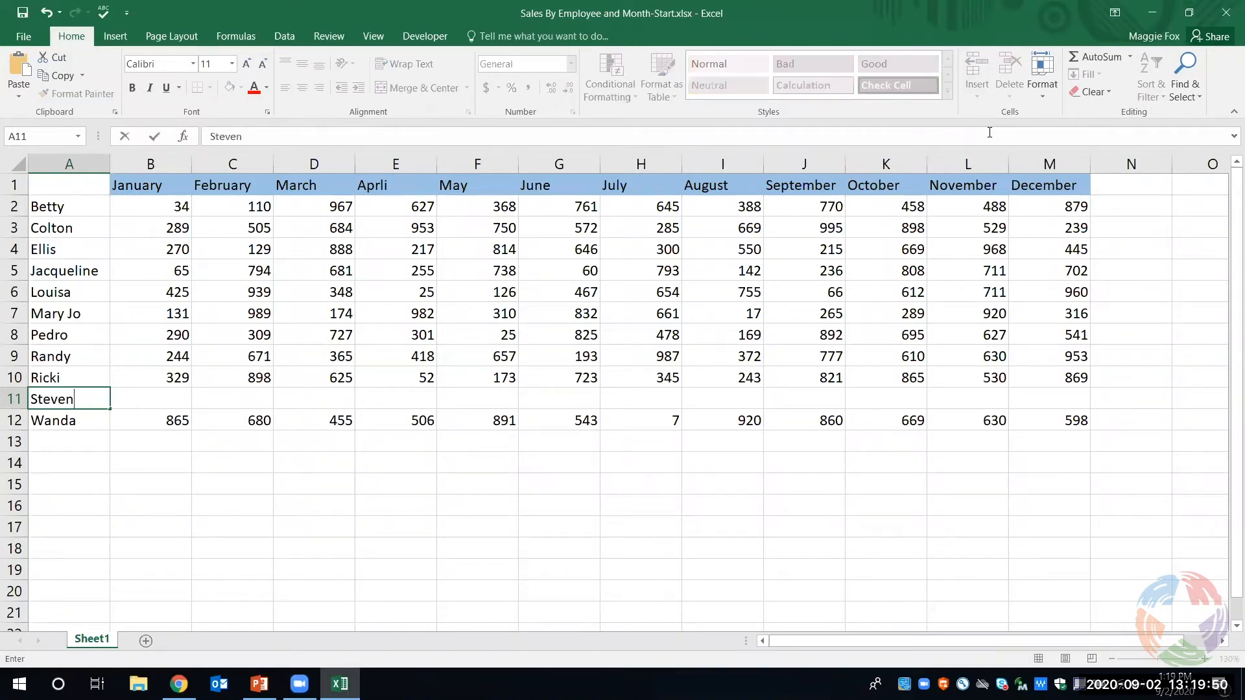
key("Tab")
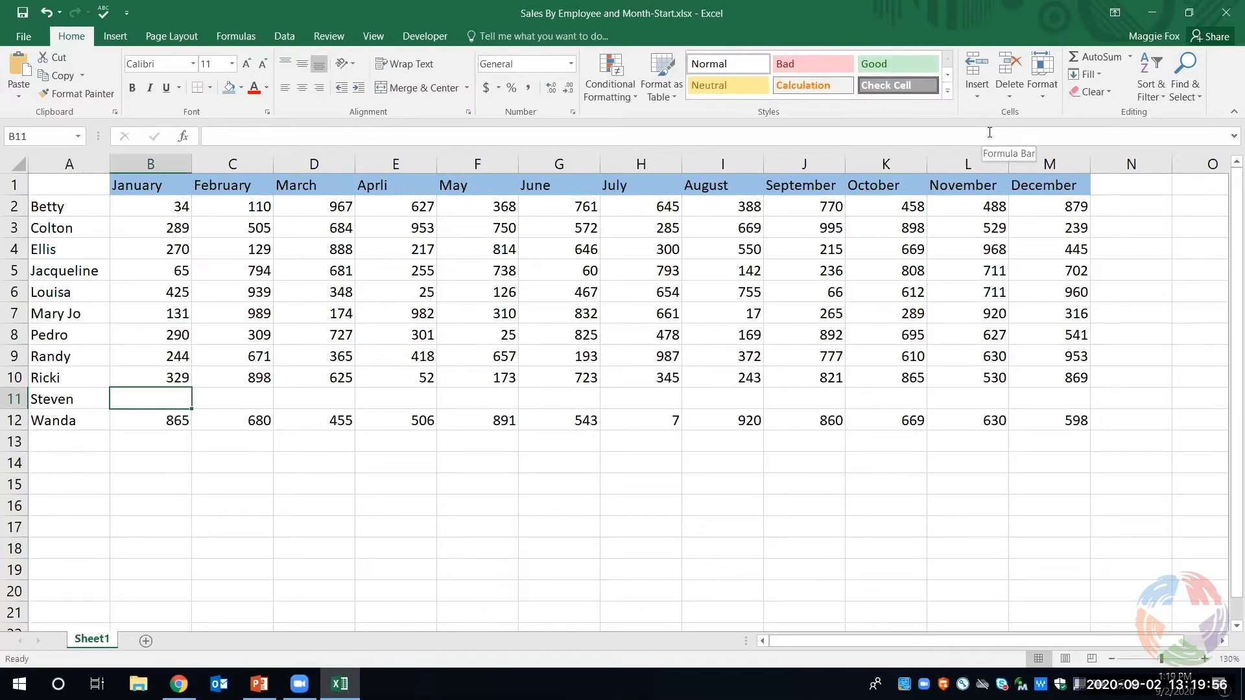
- Enter the new employee's January to April sales in B11:E11 as 315, 845, 707 and 928
type("315")
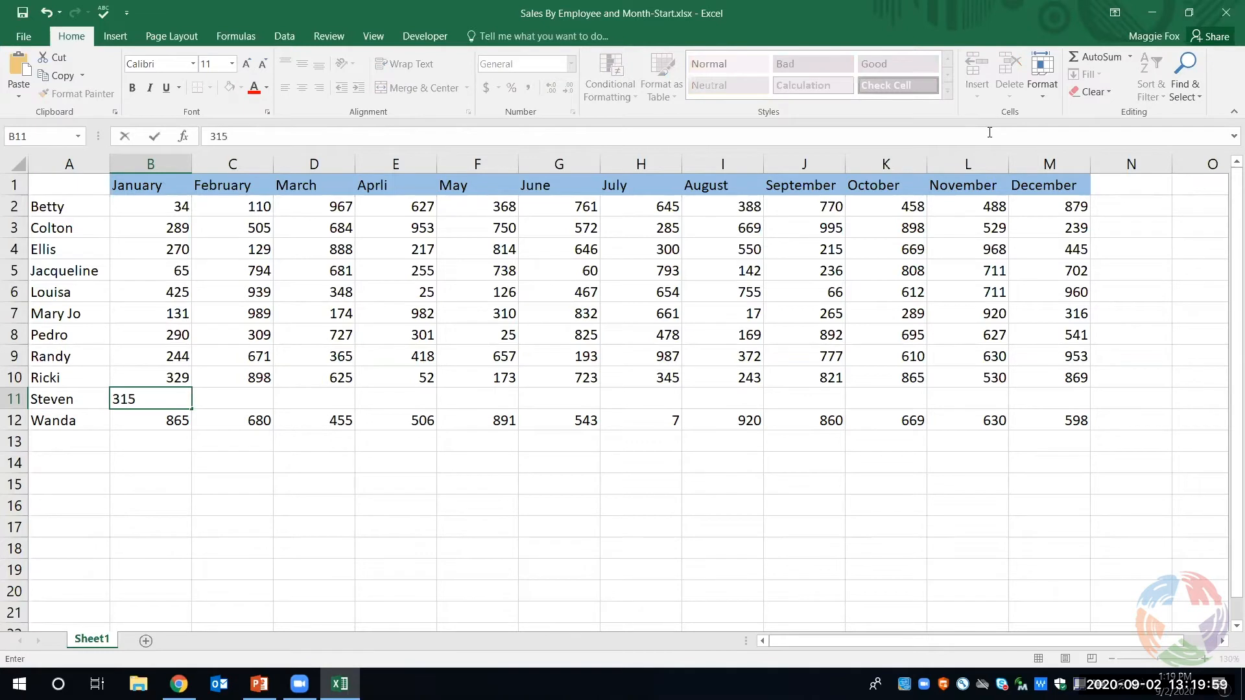
key("Tab")
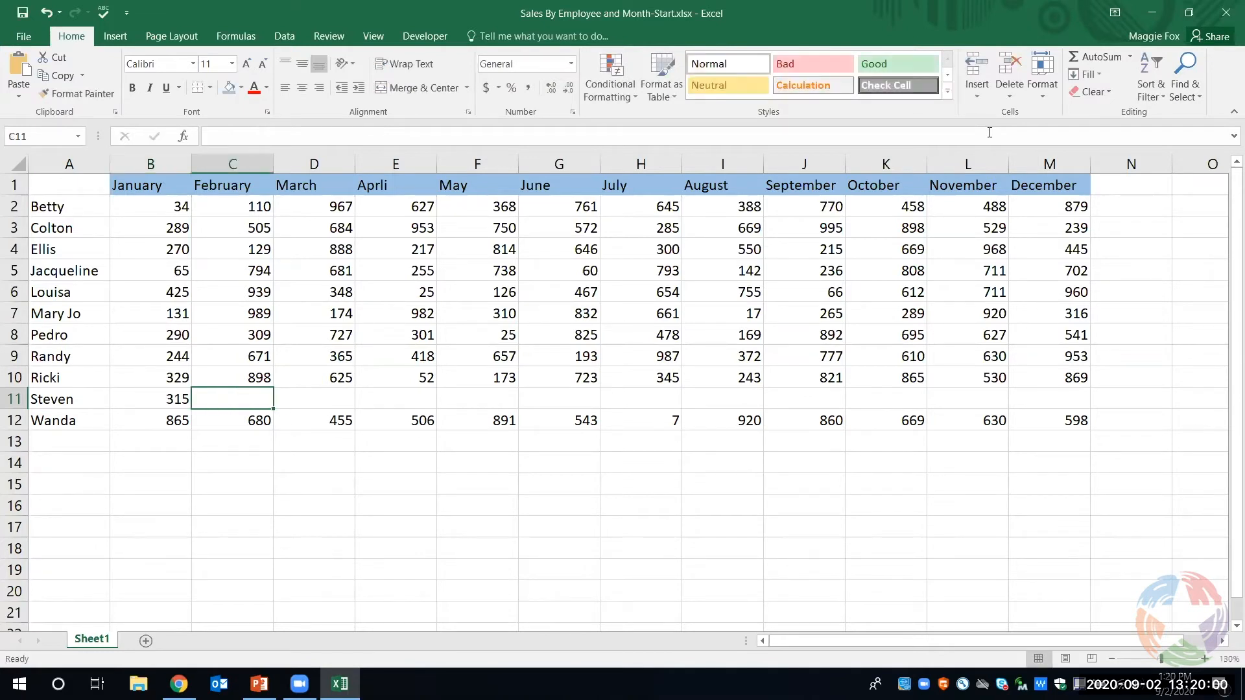
type("845")
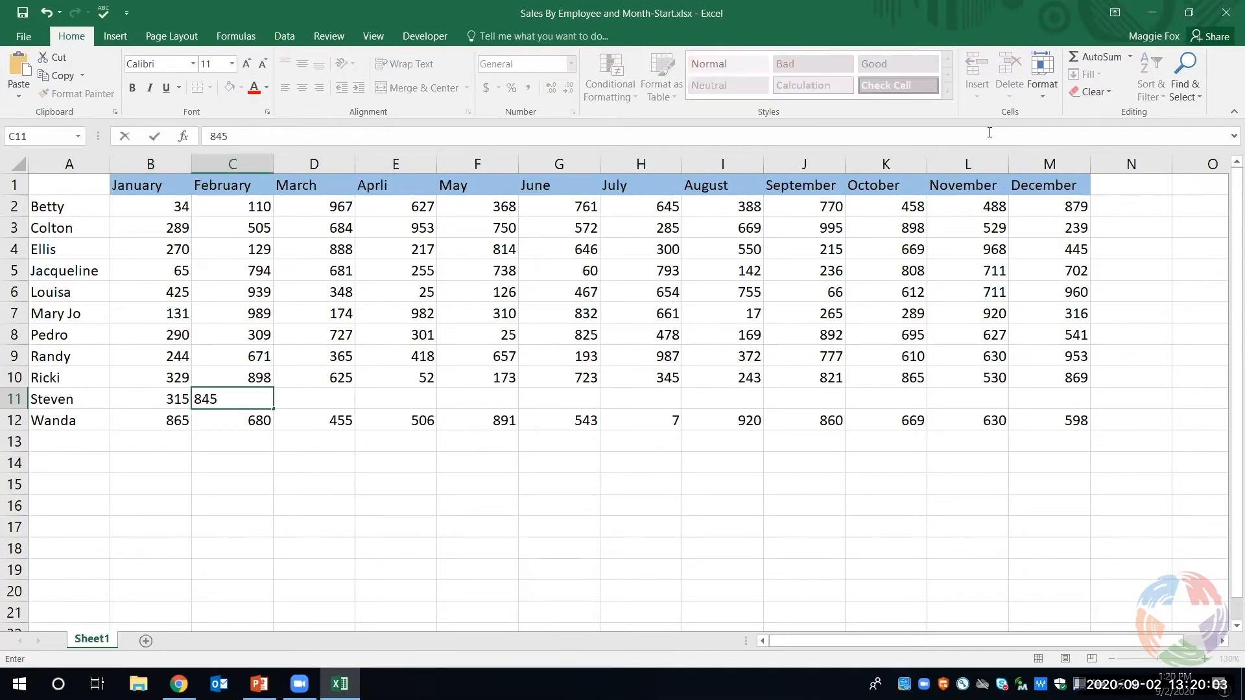
key("Tab")
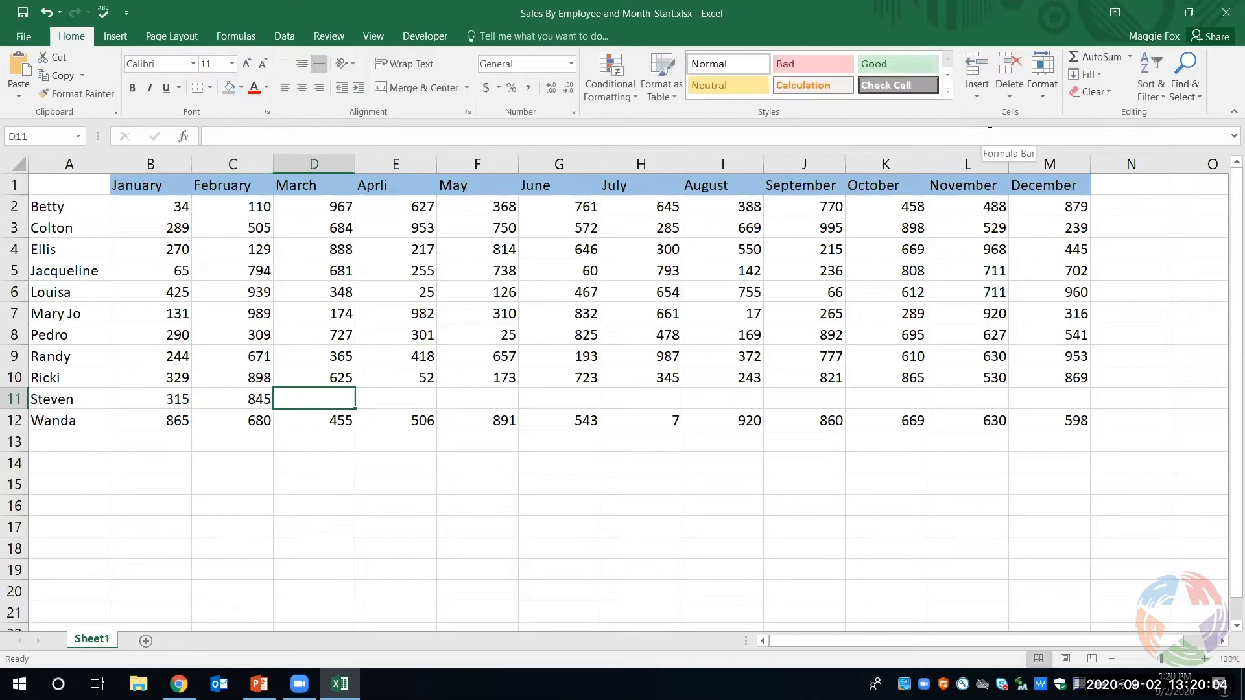
type("707")
key("Tab")
type("9")
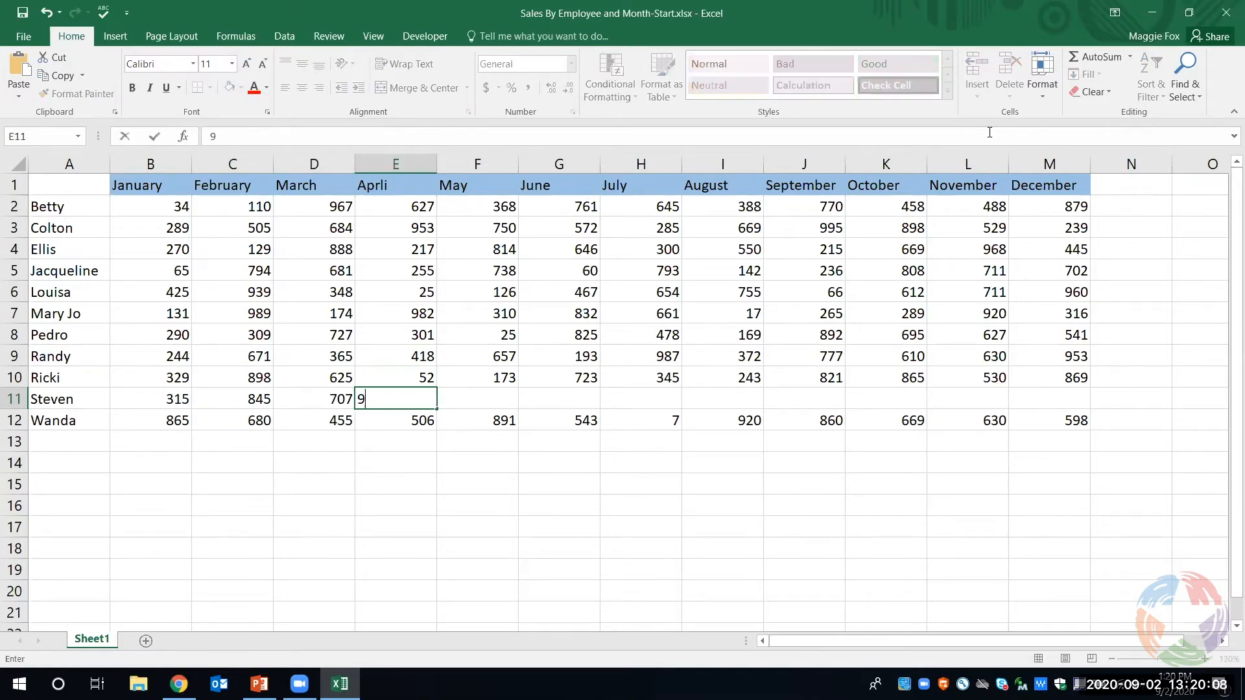
type("28")
key("Tab")
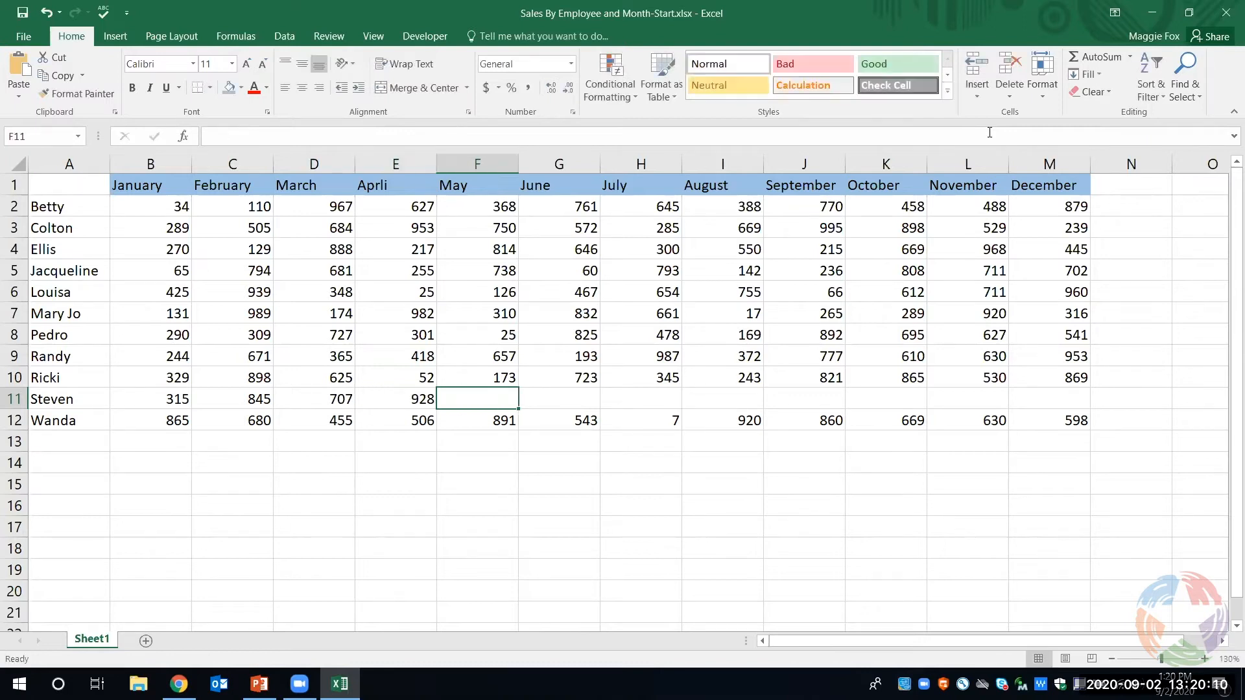
- Enter the new employee's May to August sales in F11:I11 as 348, 46, 47 and 52
type("348")
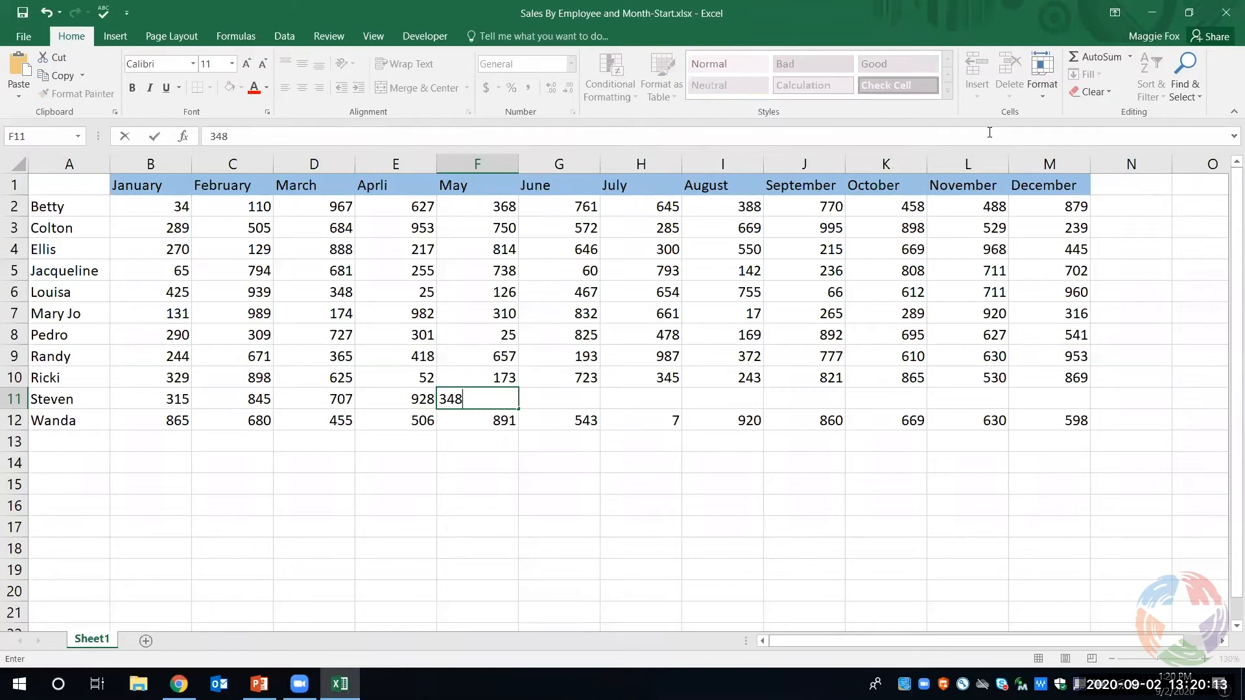
key("Tab")
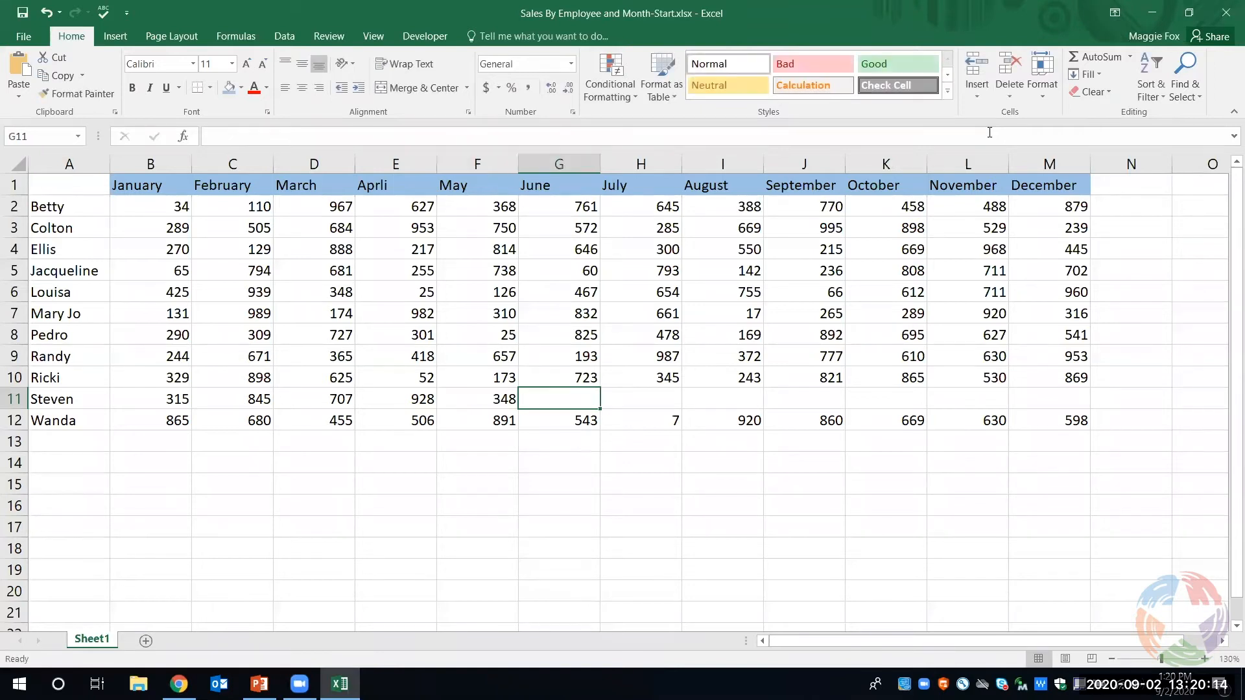
type("46")
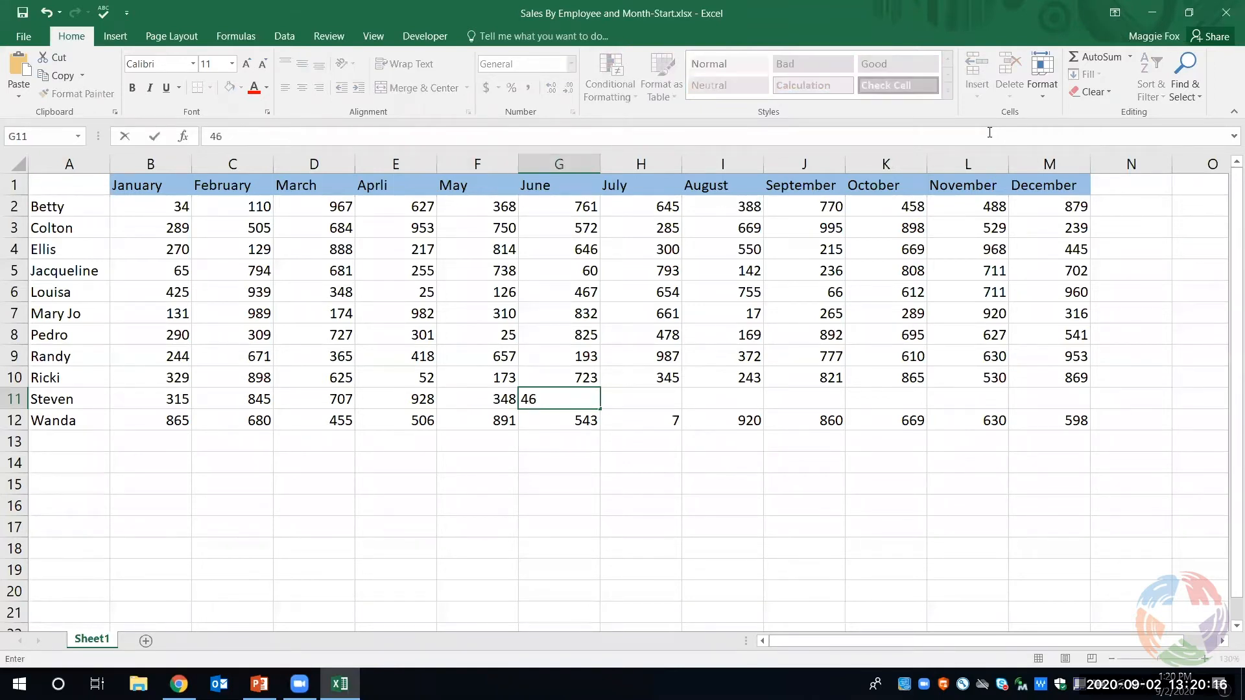
key("Tab")
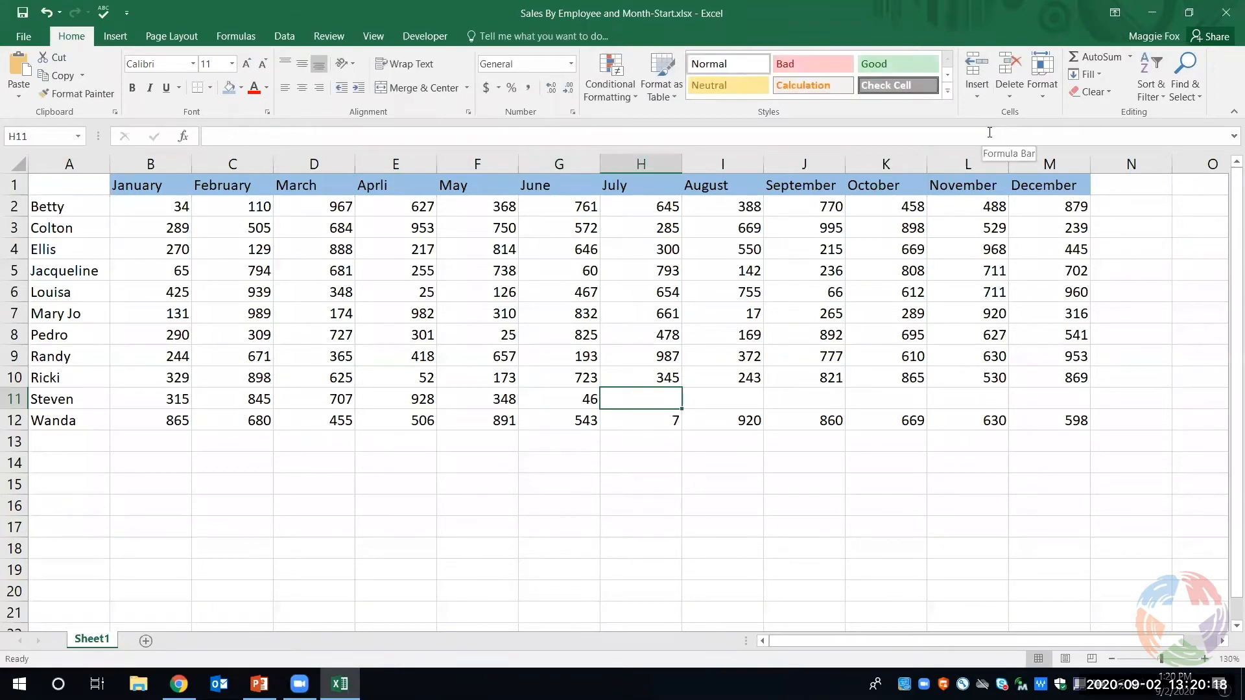
type("47")
key("Tab")
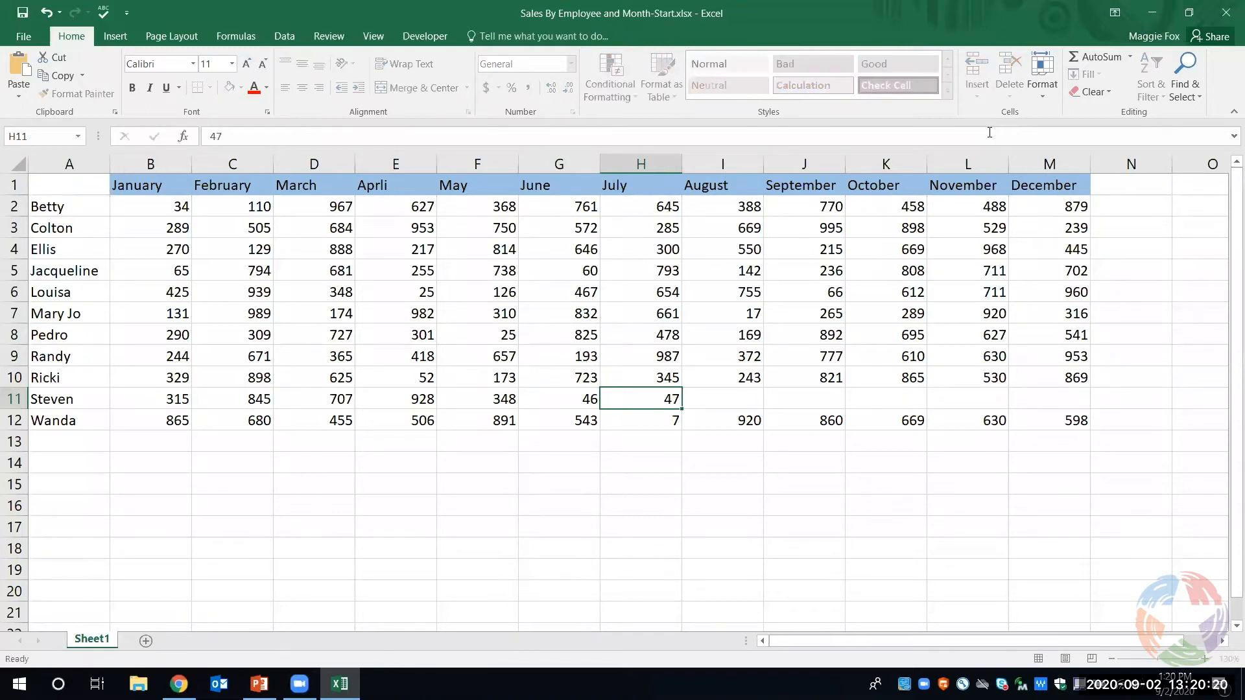
type("5")
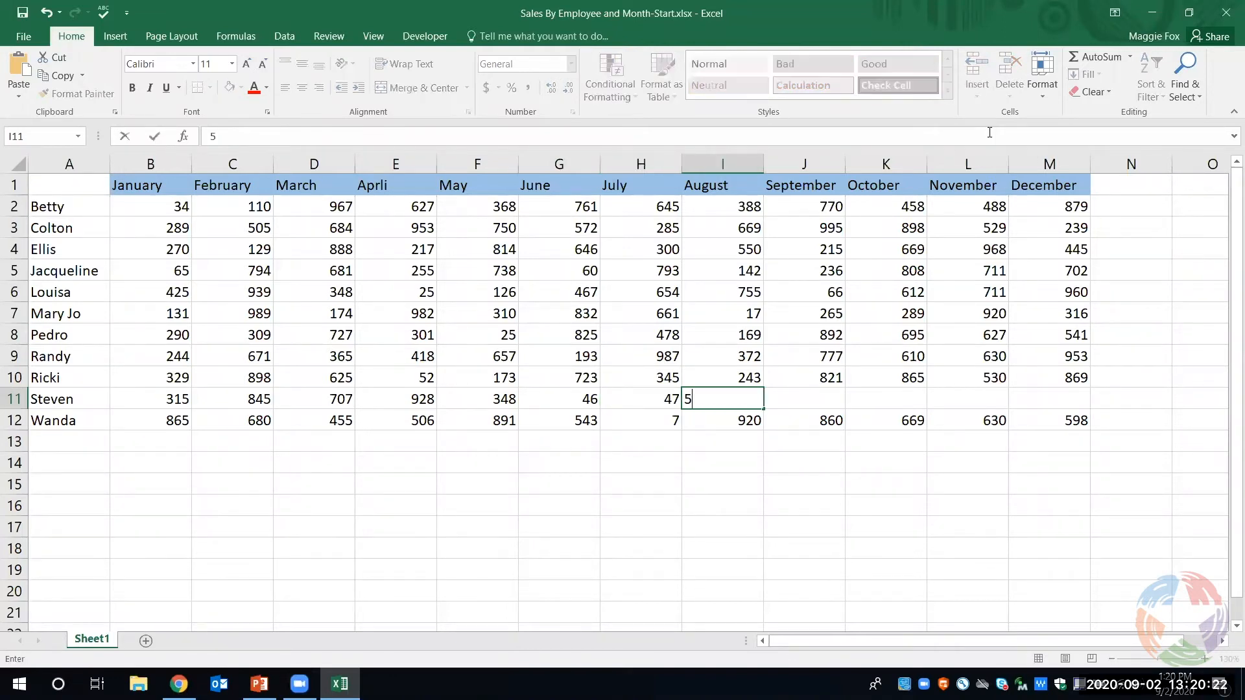
type("2")
key("Tab")
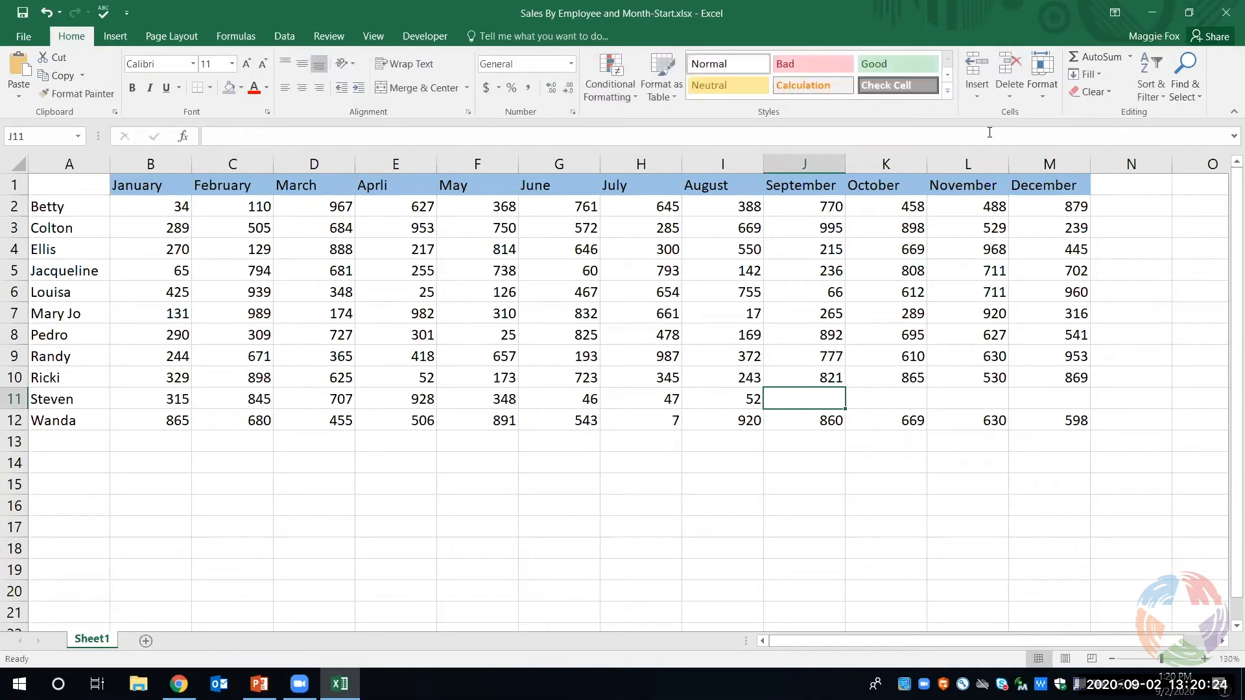
- Enter the new employee's September to December sales in J11:M11 as 687, 768, 925 and 816
type("687")
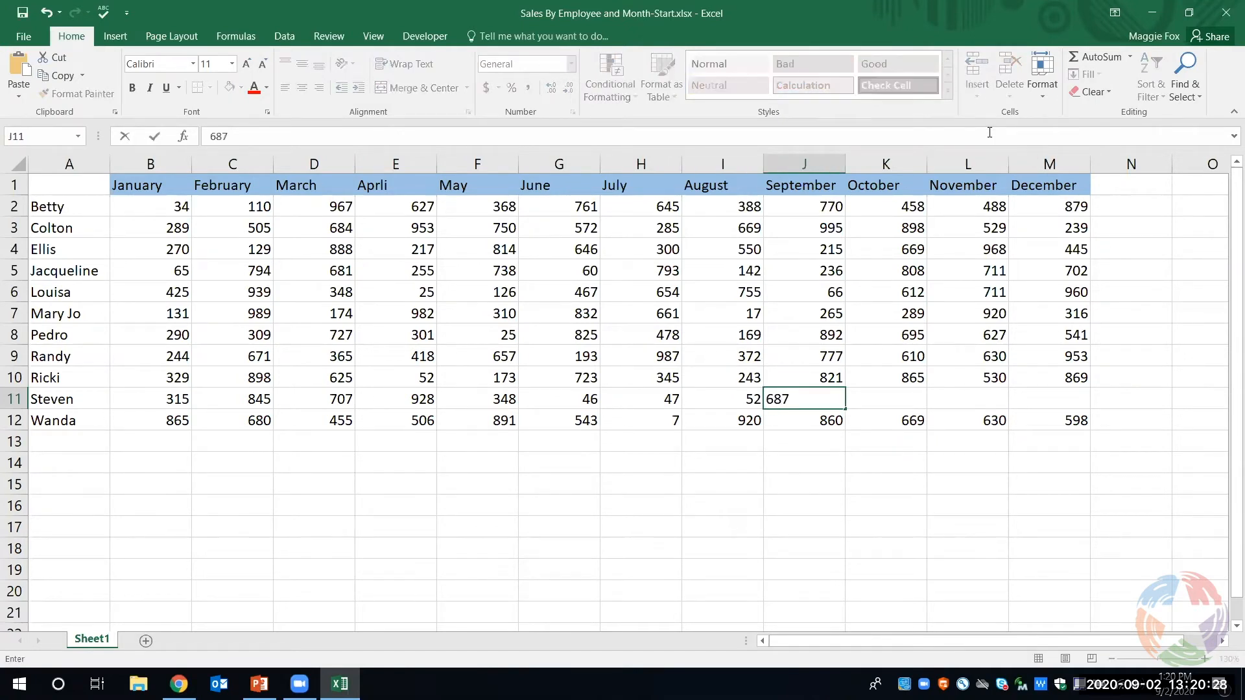
key("Tab")
type("76")
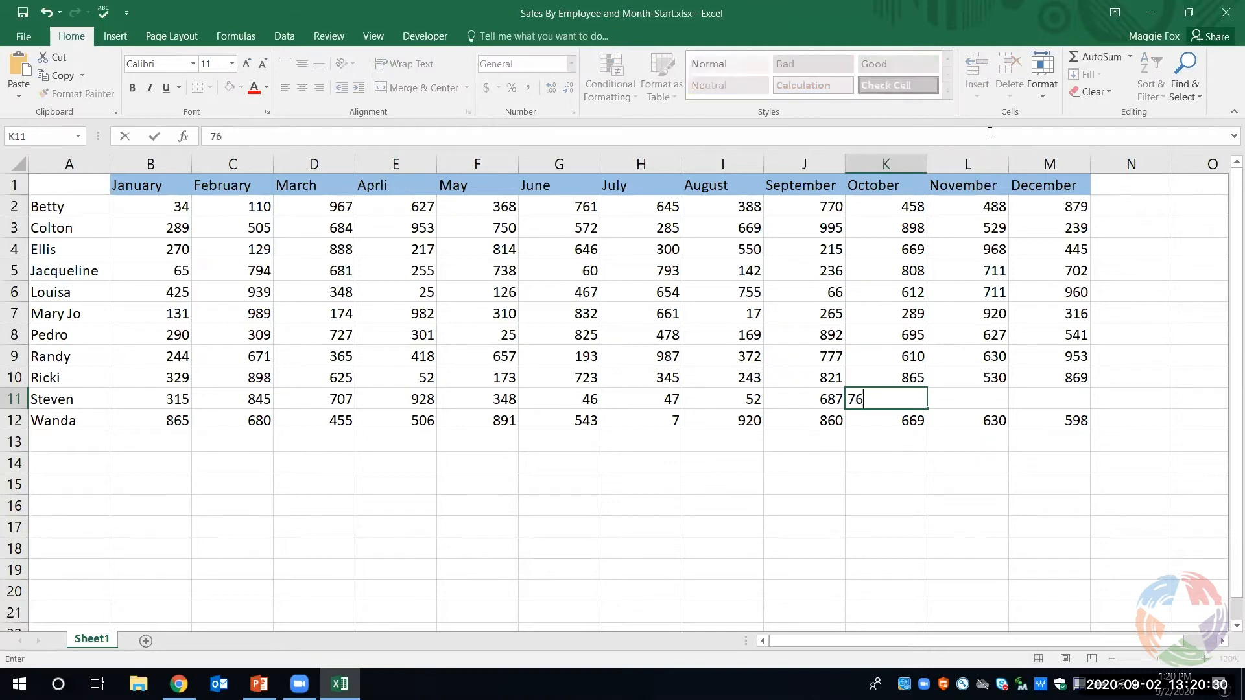
type("8")
key("Tab")
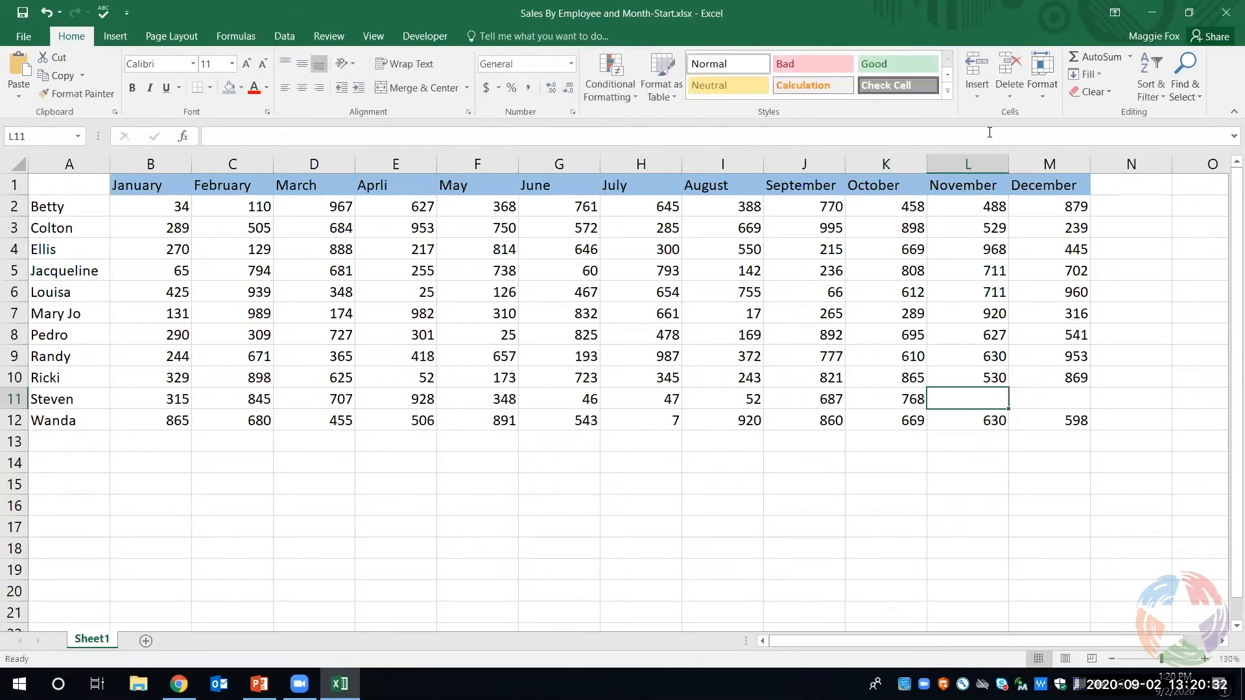
type("925")
key("Tab")
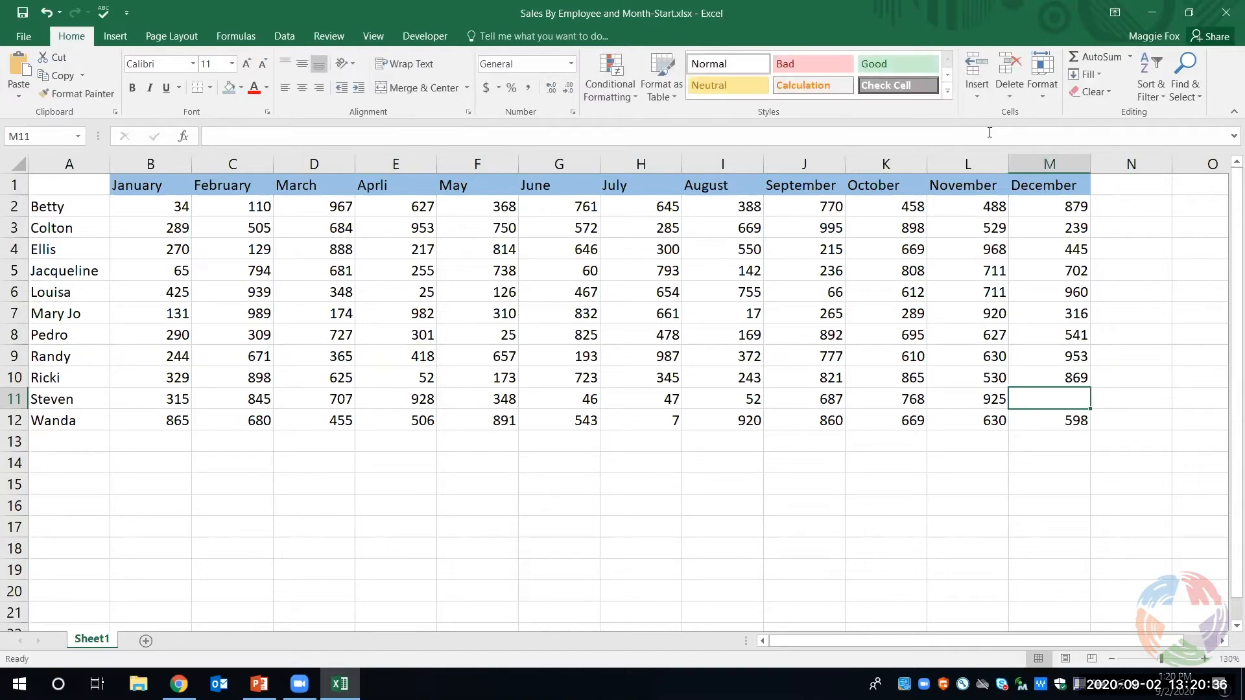
type("816")
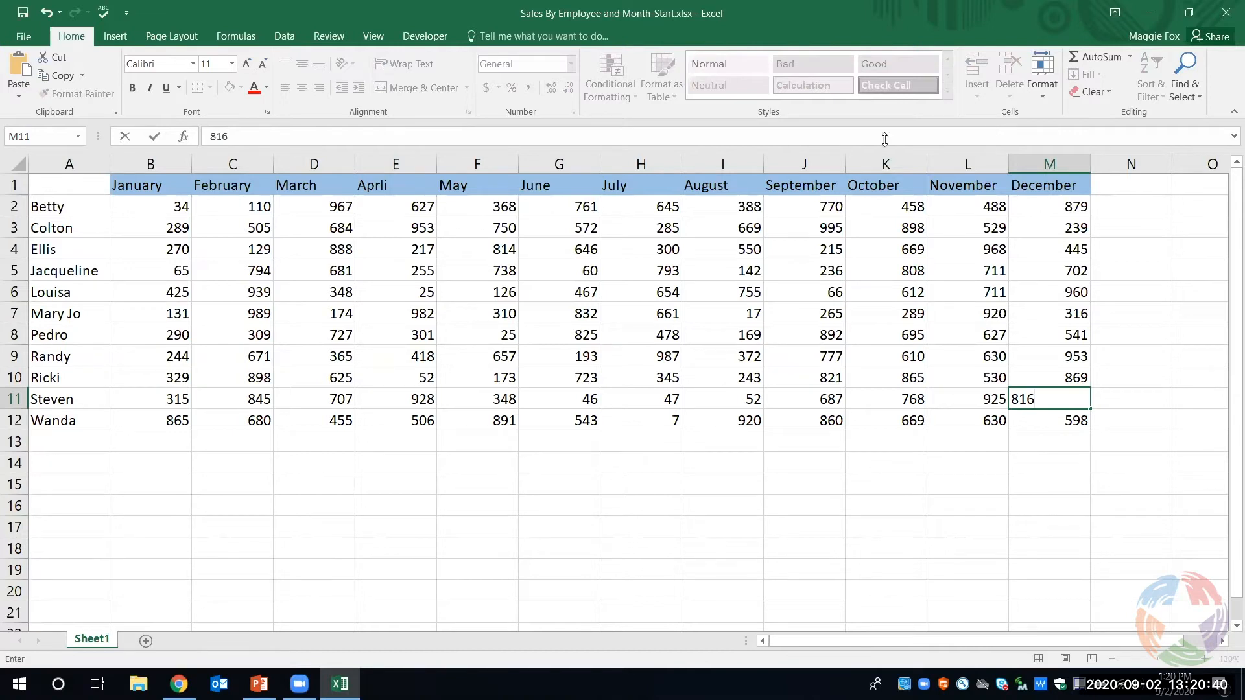
left_click(1150, 414)
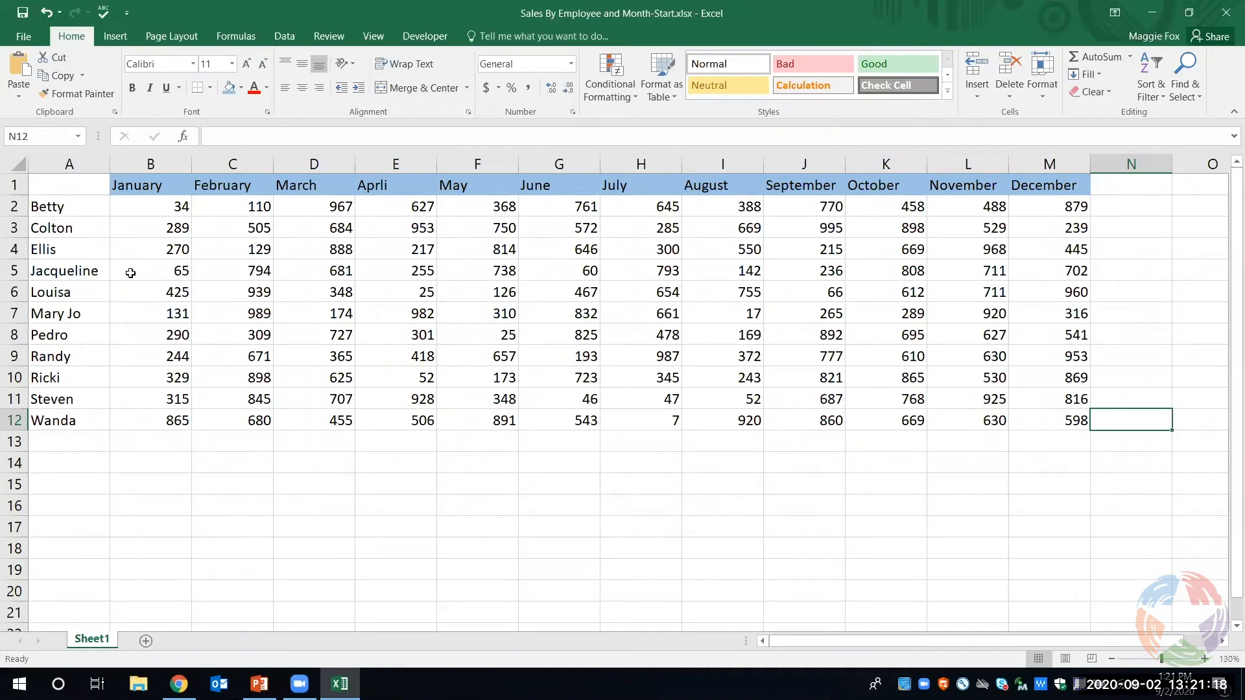
- Insert a new sheet column B in front of the January column
left_click(171, 297)
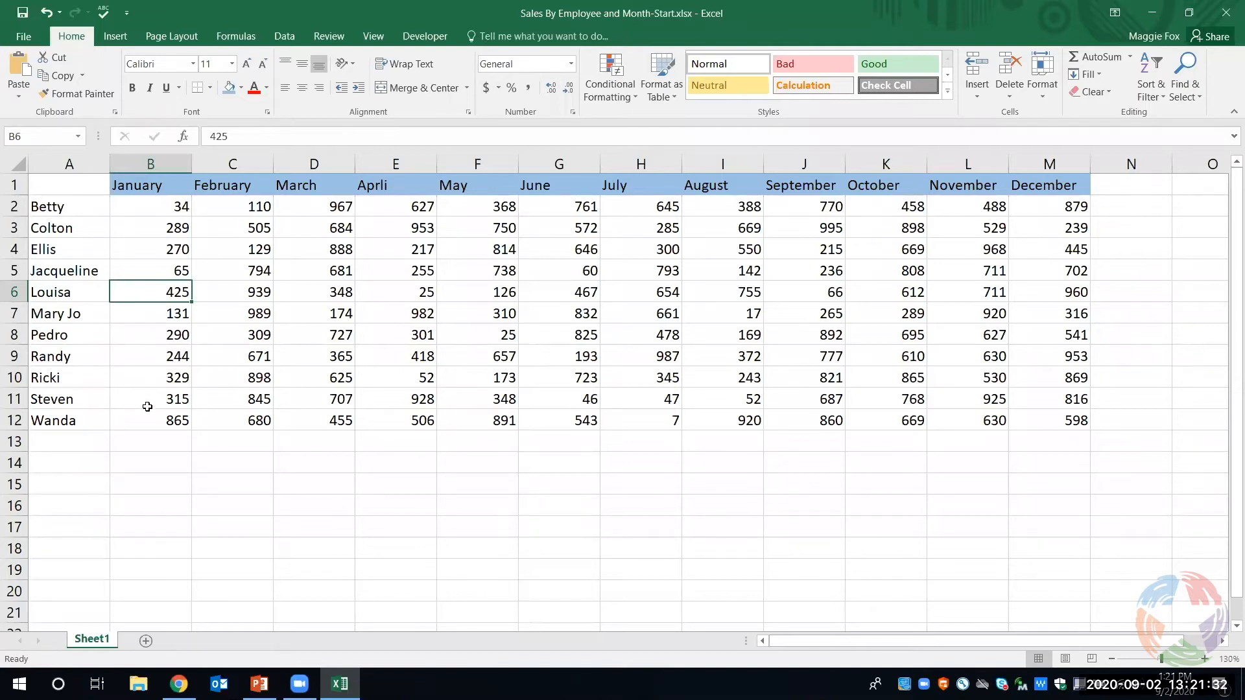
left_click(158, 252)
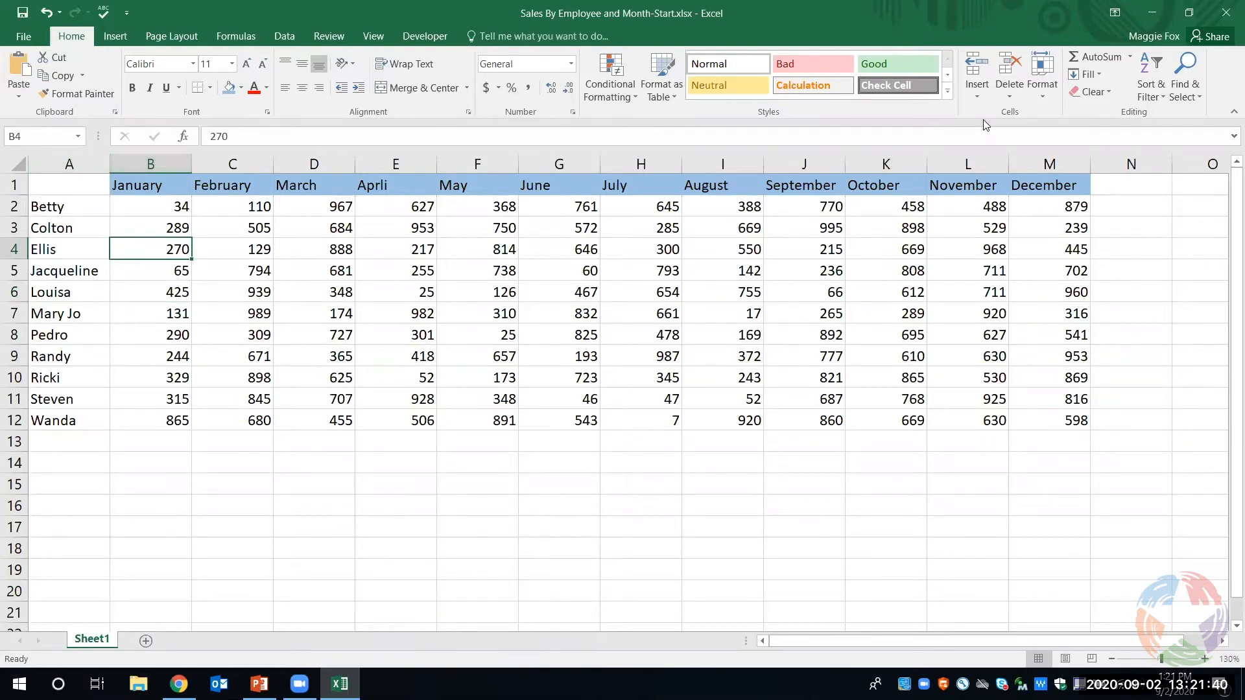
left_click(976, 98)
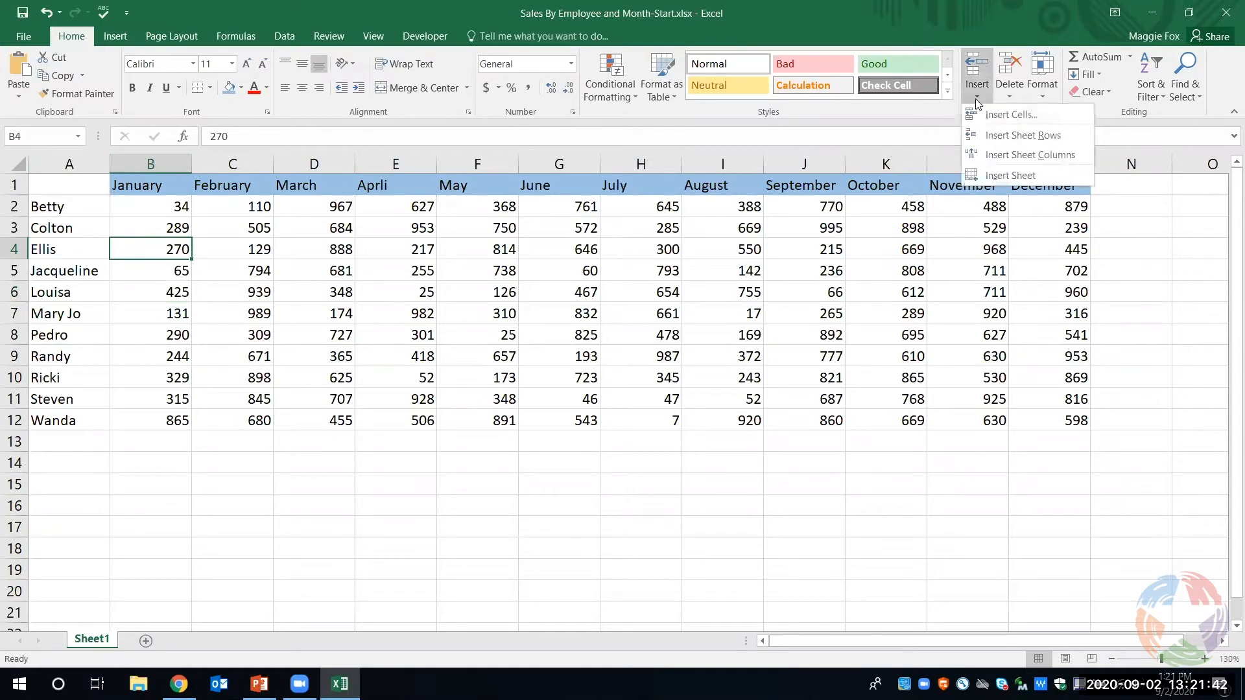
left_click(986, 155)
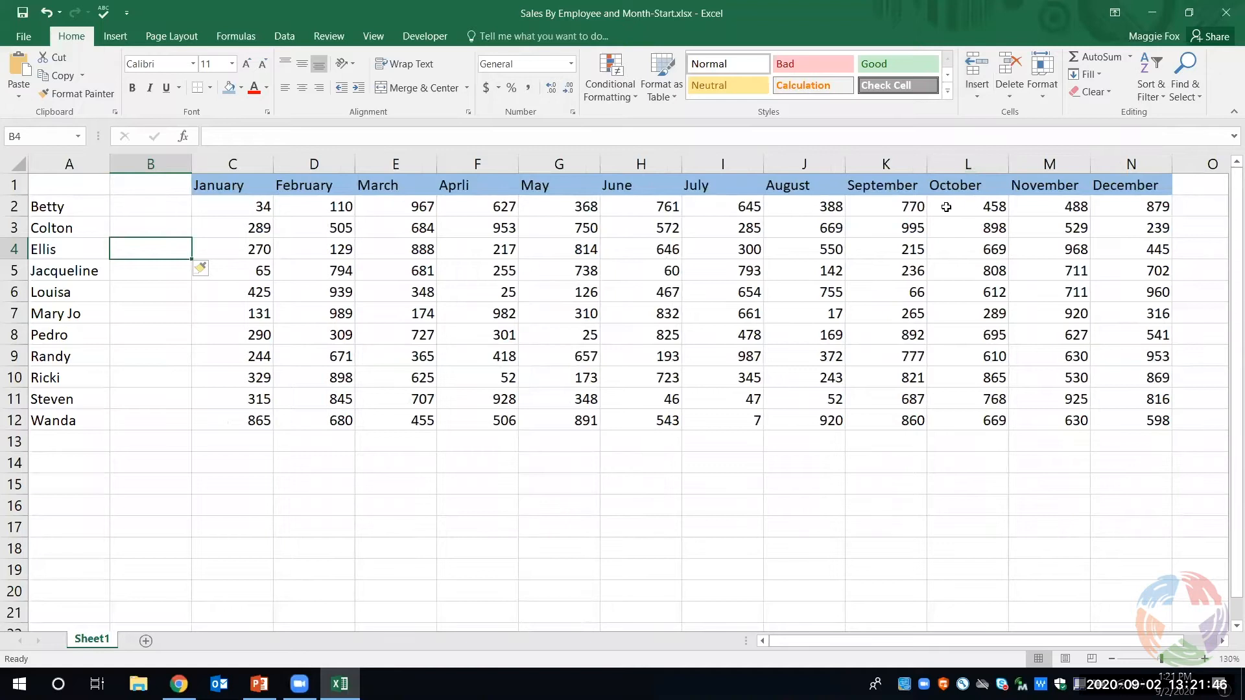
- Enter the heading Total Sales in B1 and the heading Employee in A1
left_click(146, 190)
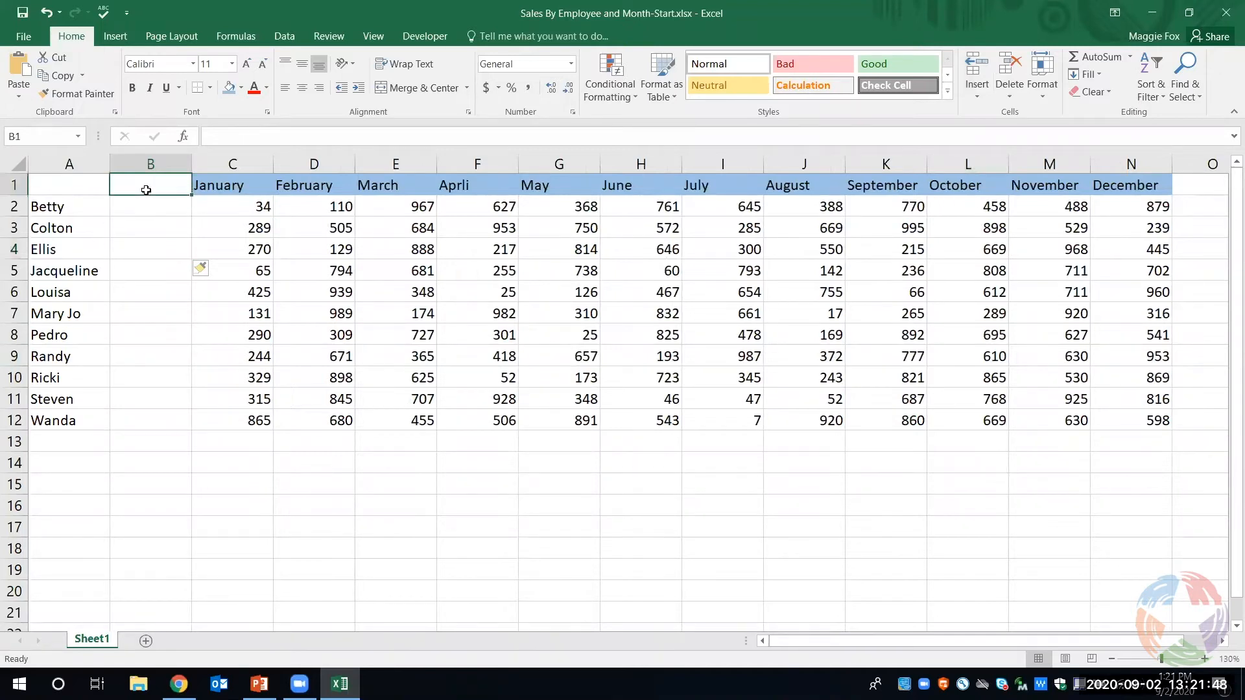
type("Tot")
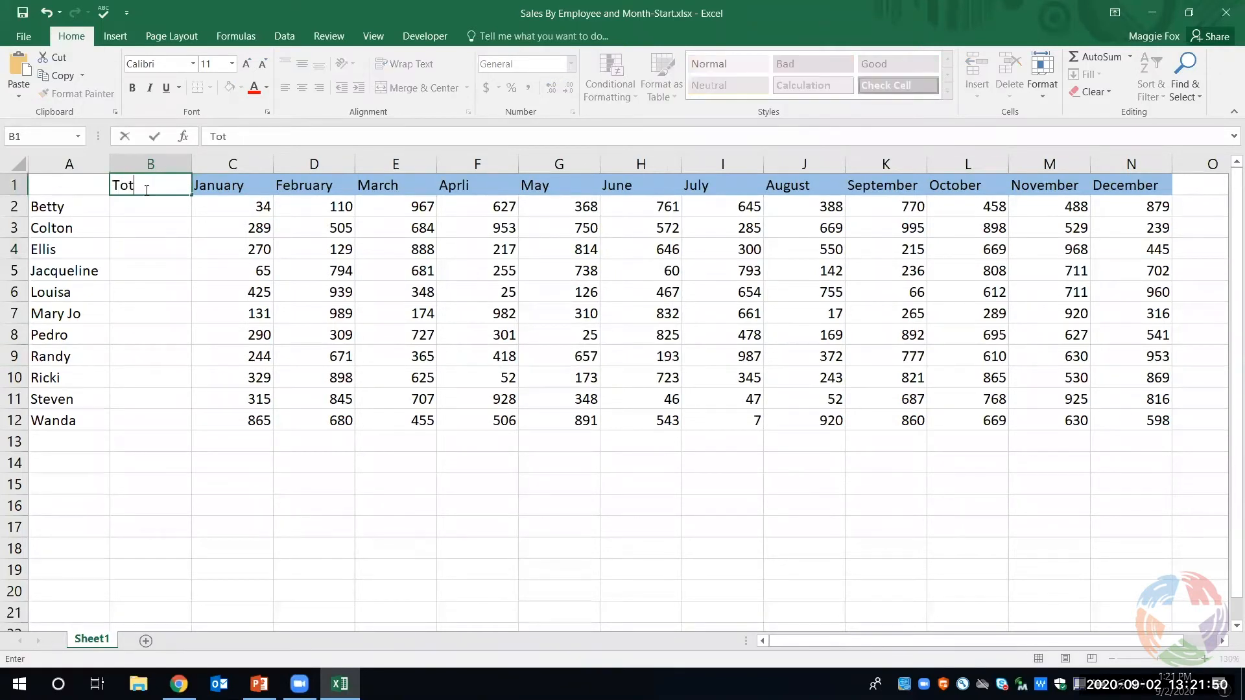
type("al Sales")
left_click(78, 182)
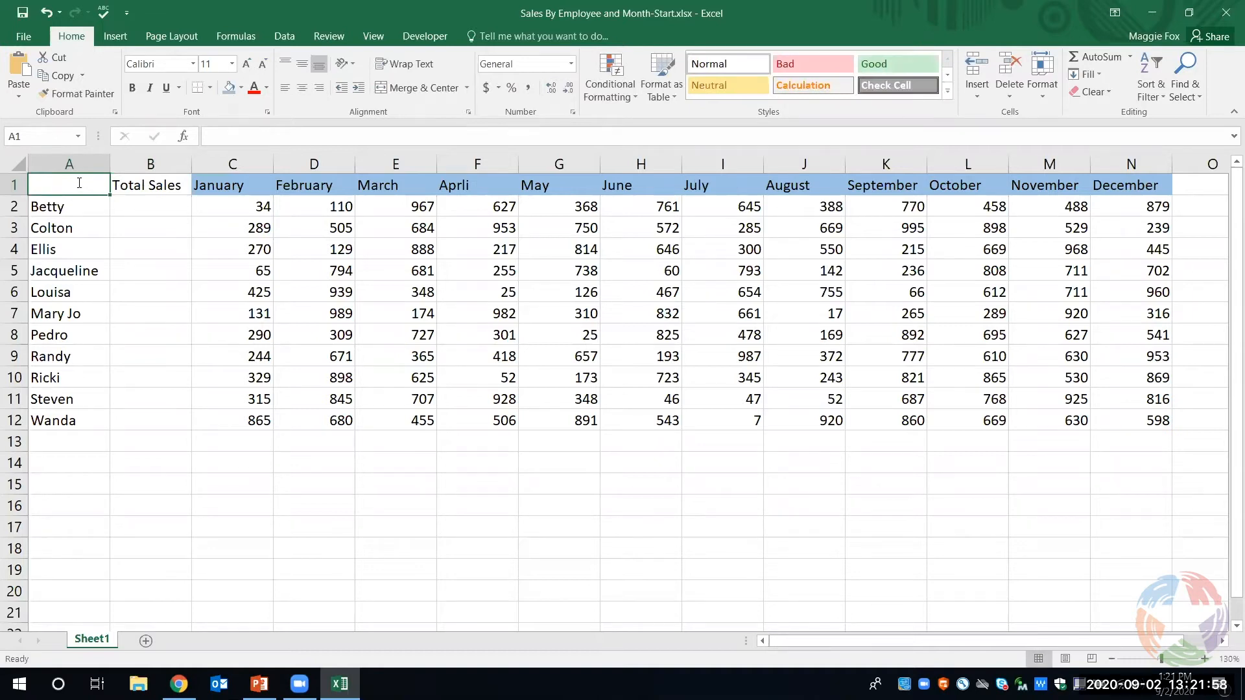
type("Employee")
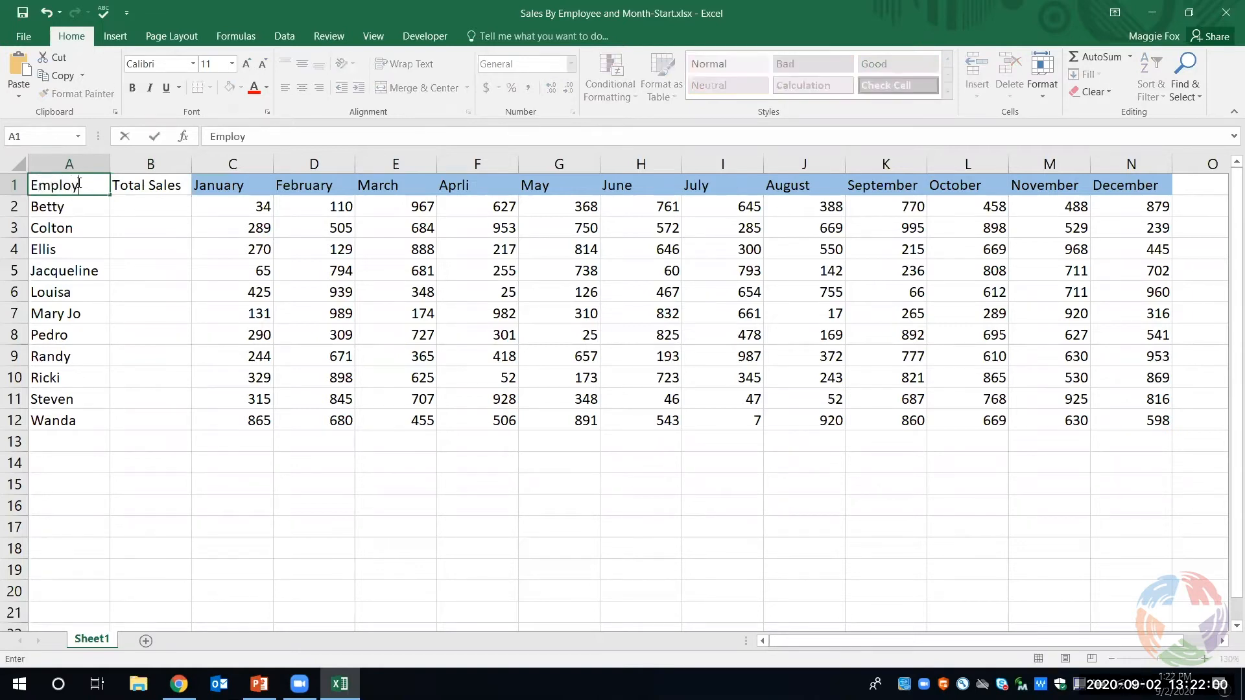
left_click(126, 230)
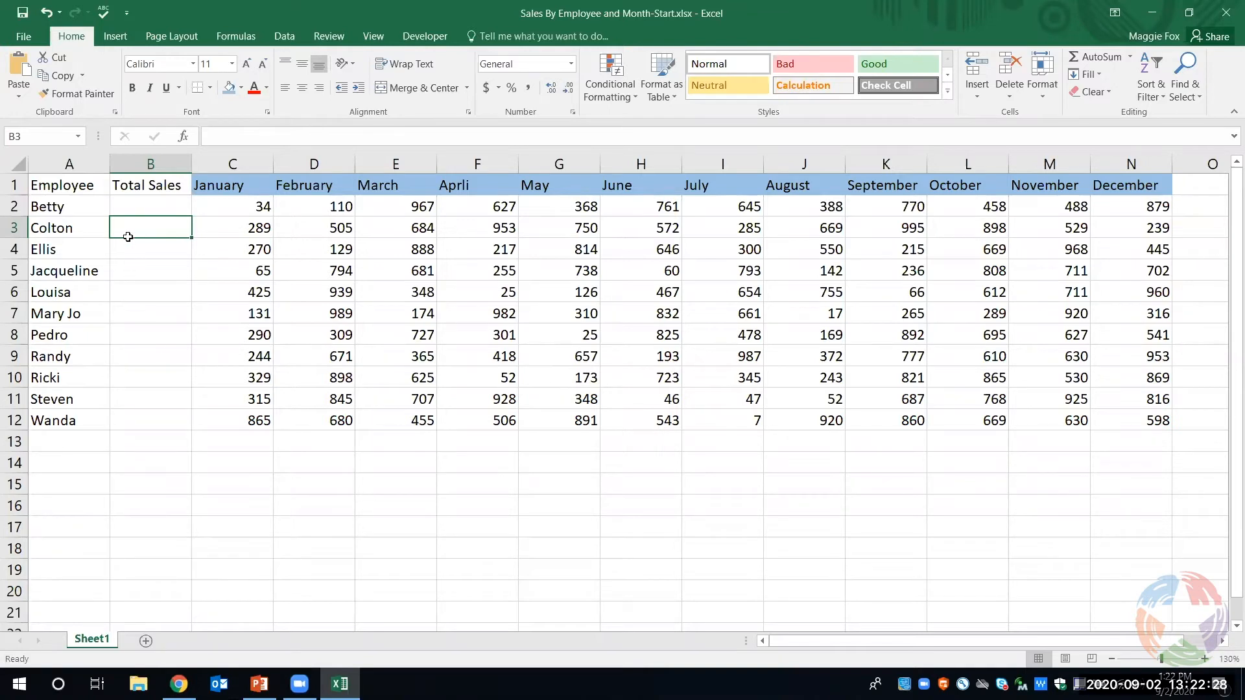
- Use AutoSum in B2 to total the first employee's monthly sales over C2:N2, and review the finished formula
left_click(135, 205)
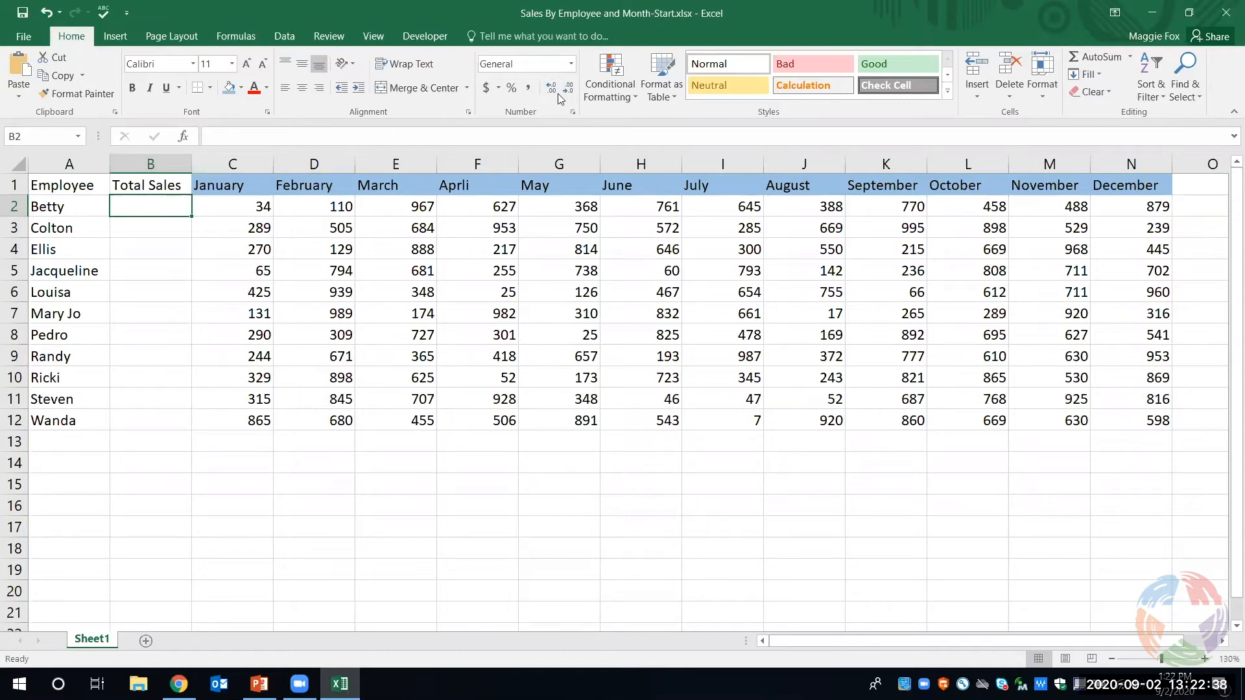
left_click(1108, 57)
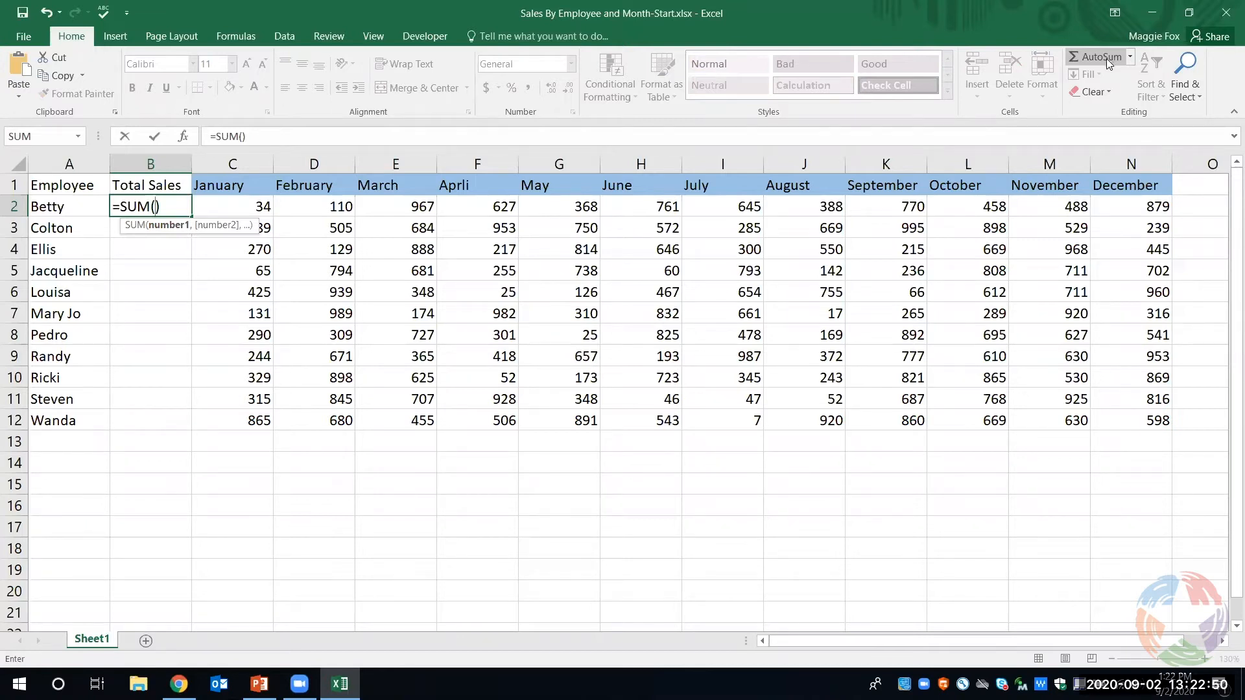
left_click(238, 207)
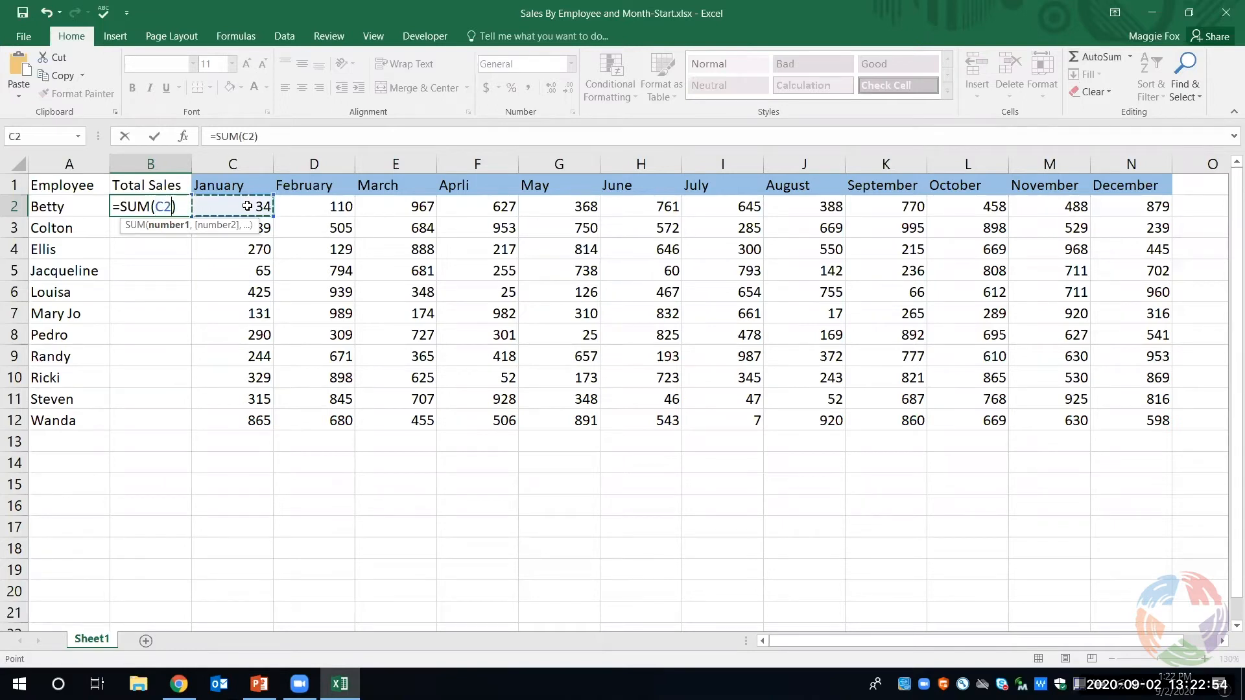
left_click_drag(258, 206, 1108, 208)
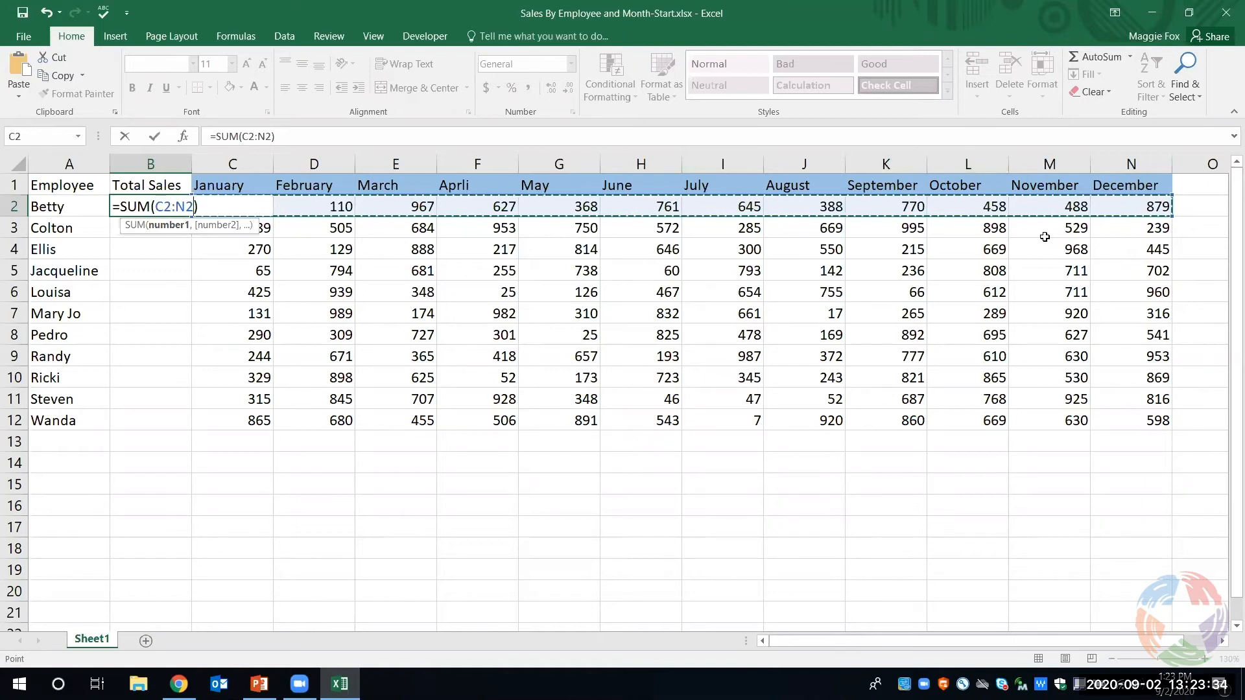
key("Return")
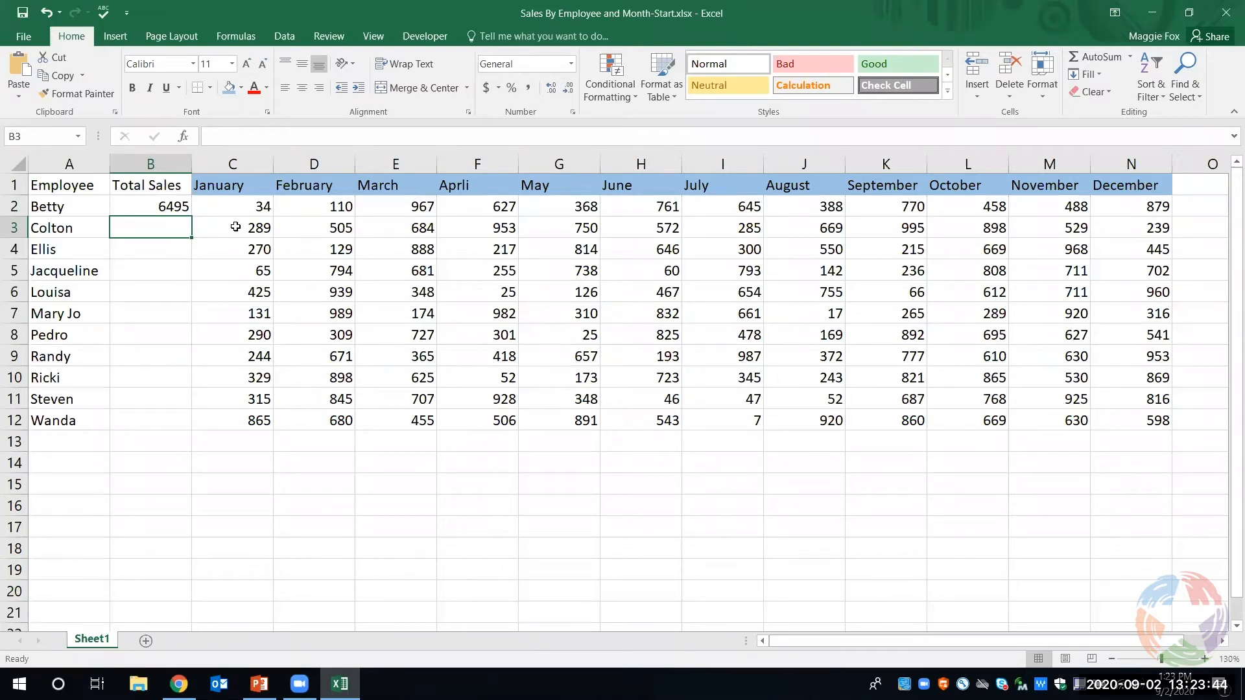
left_click(177, 206)
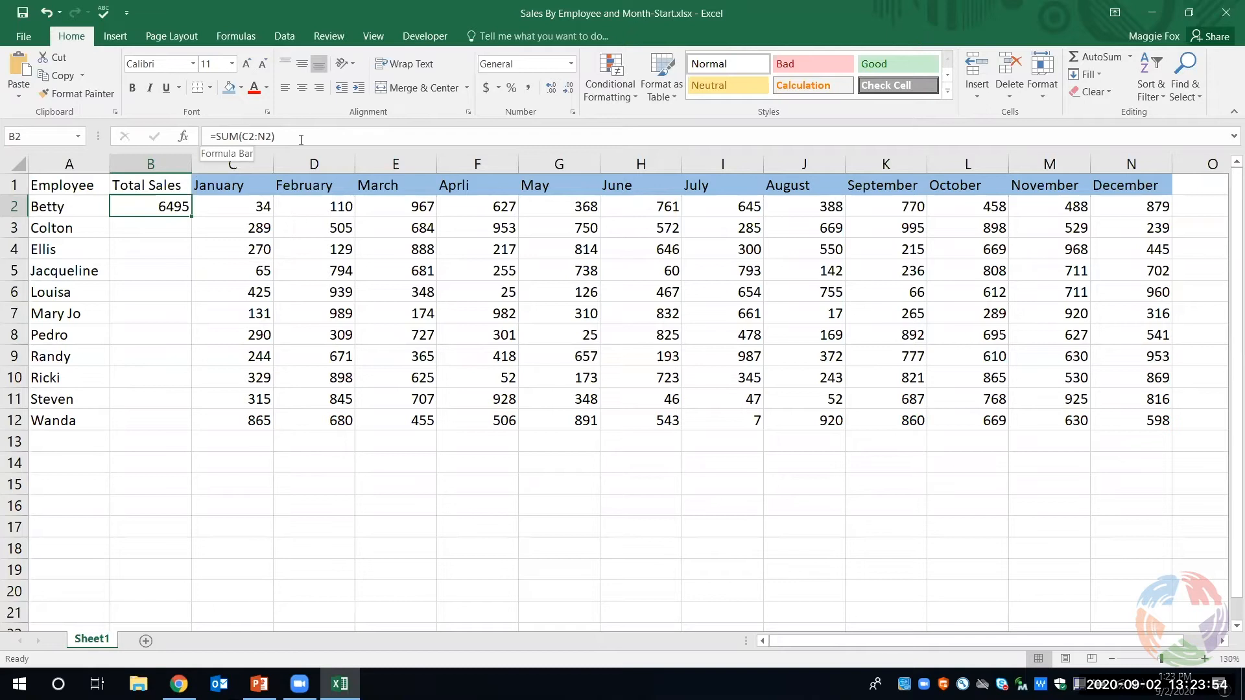
- Write the formula =SUM(C3:N3) by hand in B3 to total the second employee's sales
left_click(164, 230)
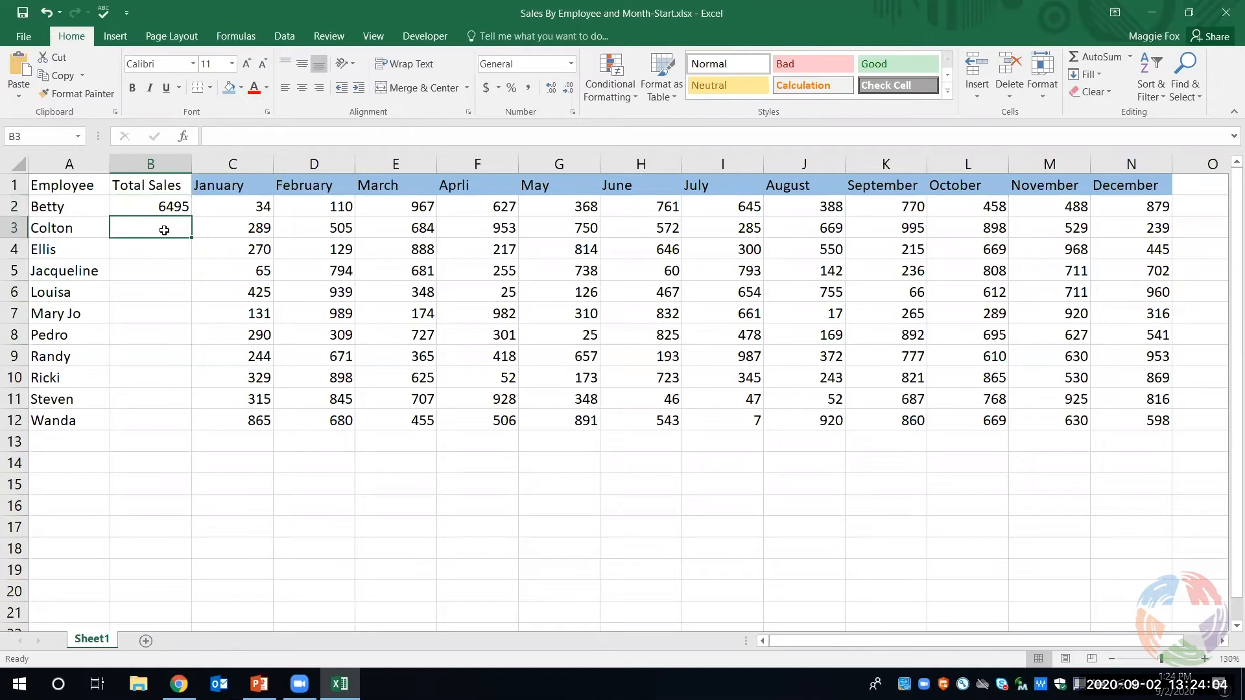
type("=")
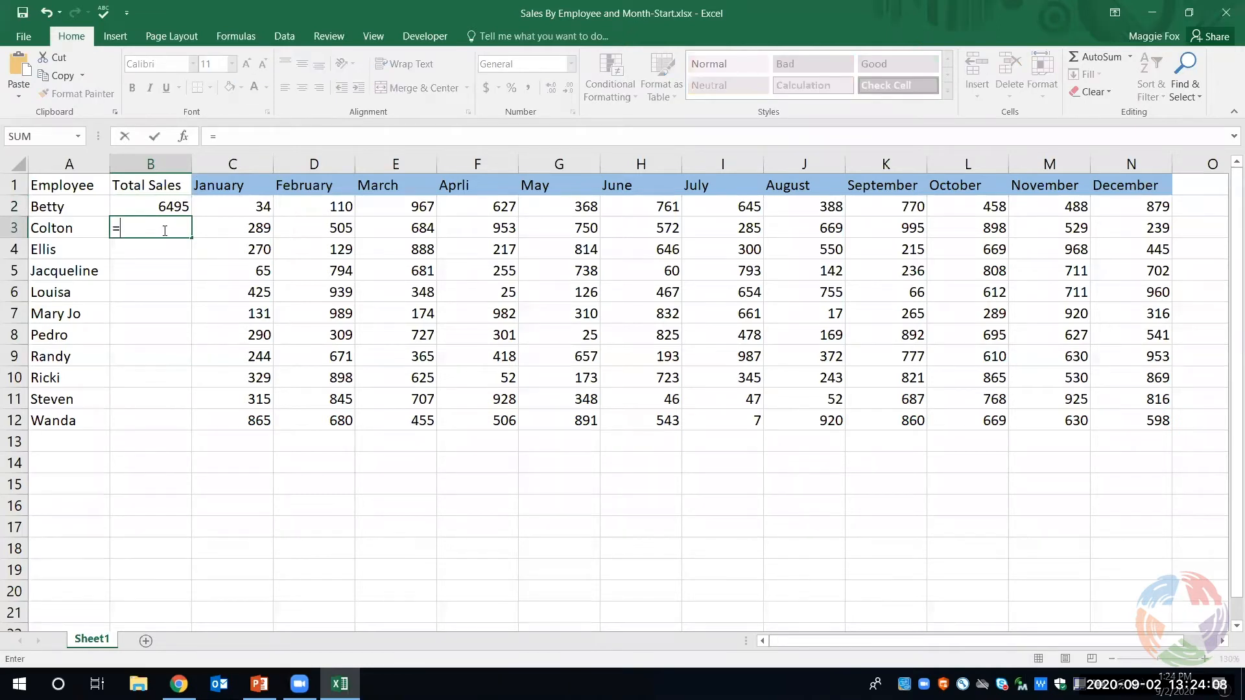
type("SUM")
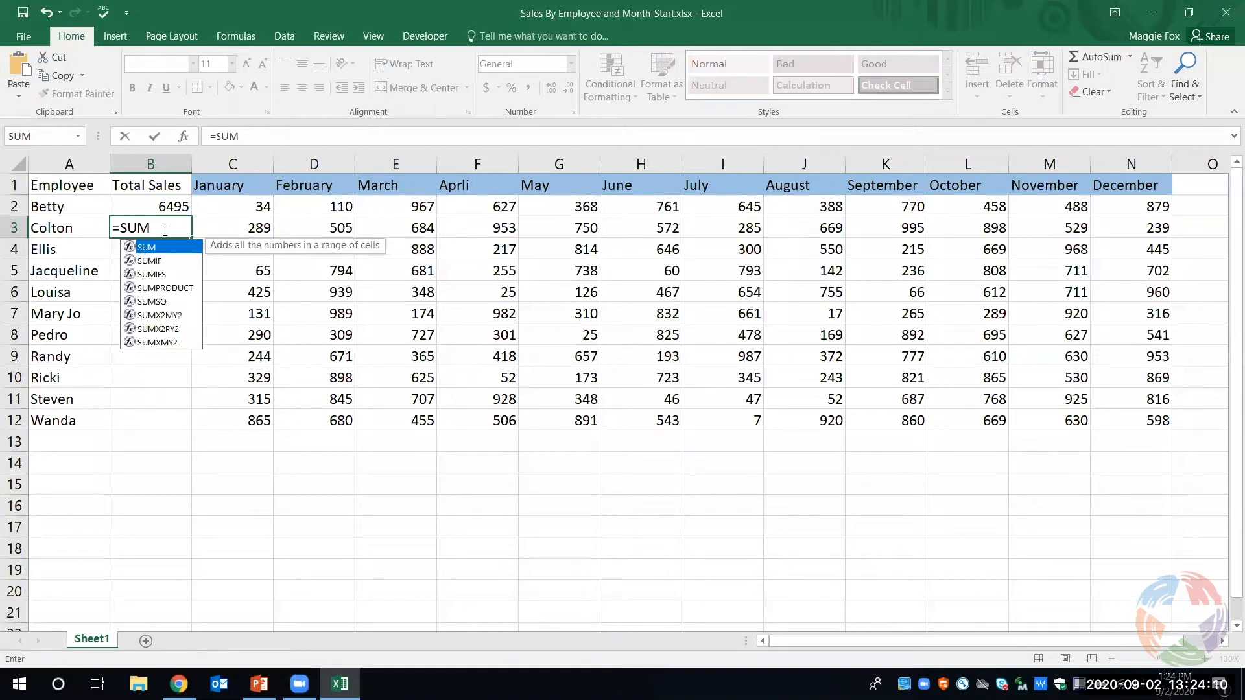
type("(")
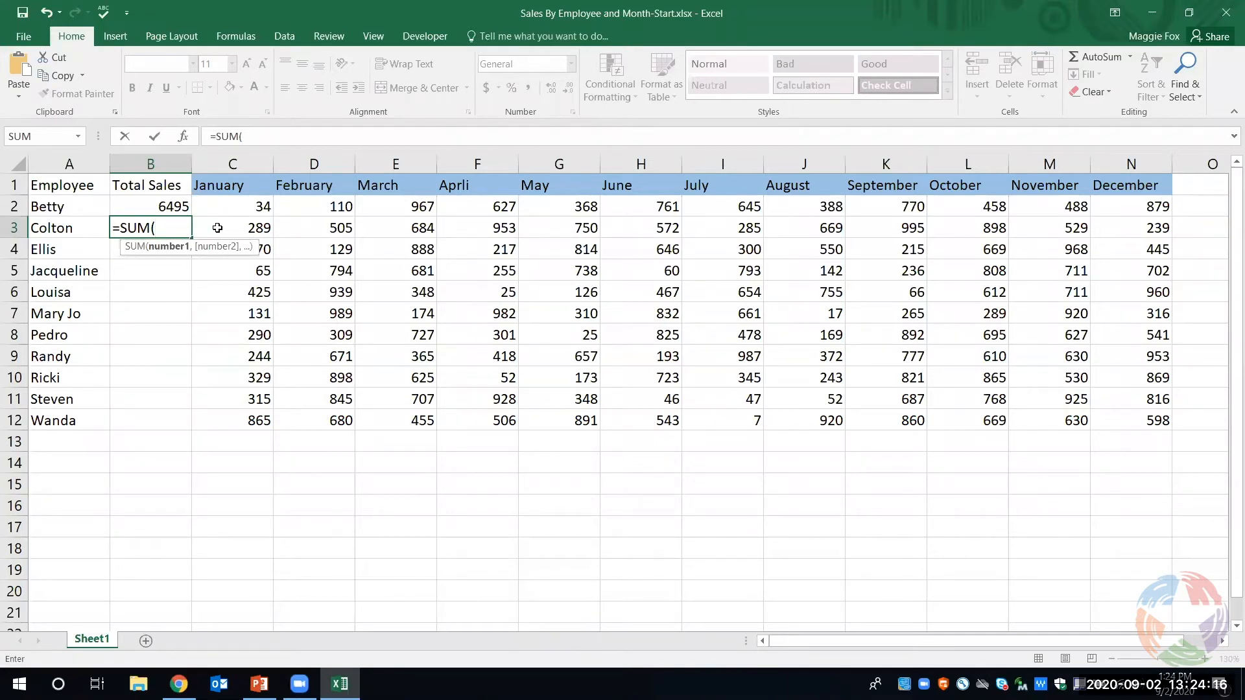
type("c")
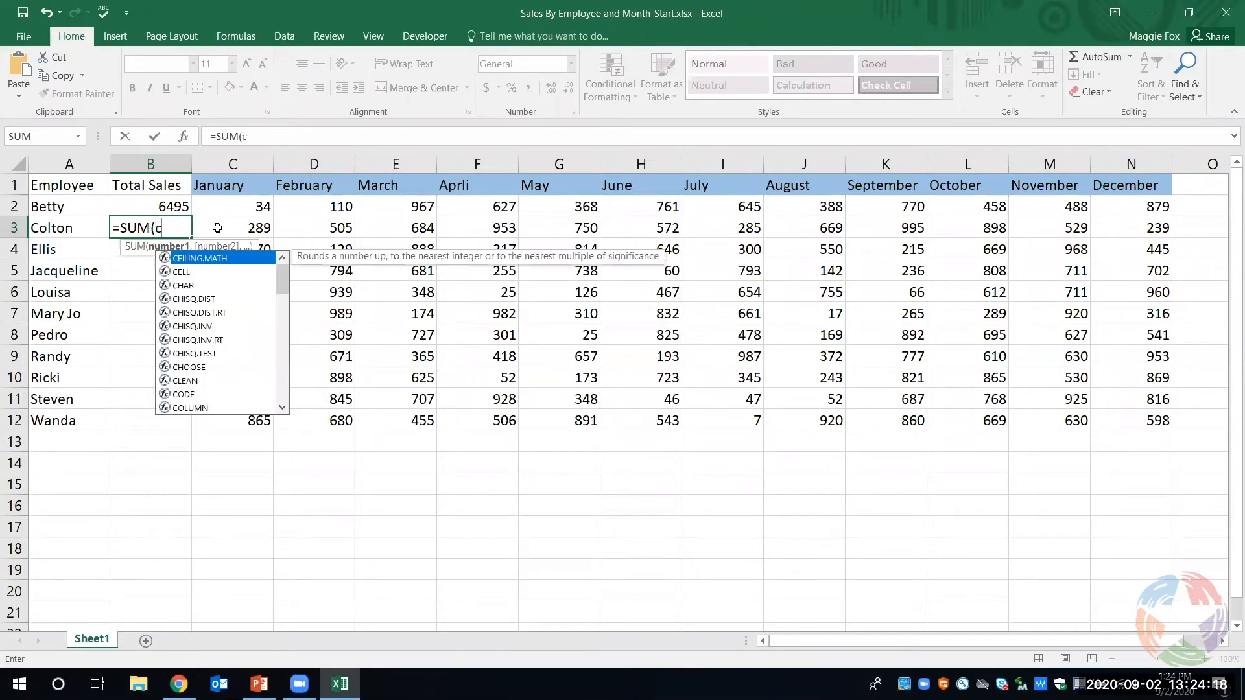
type("3")
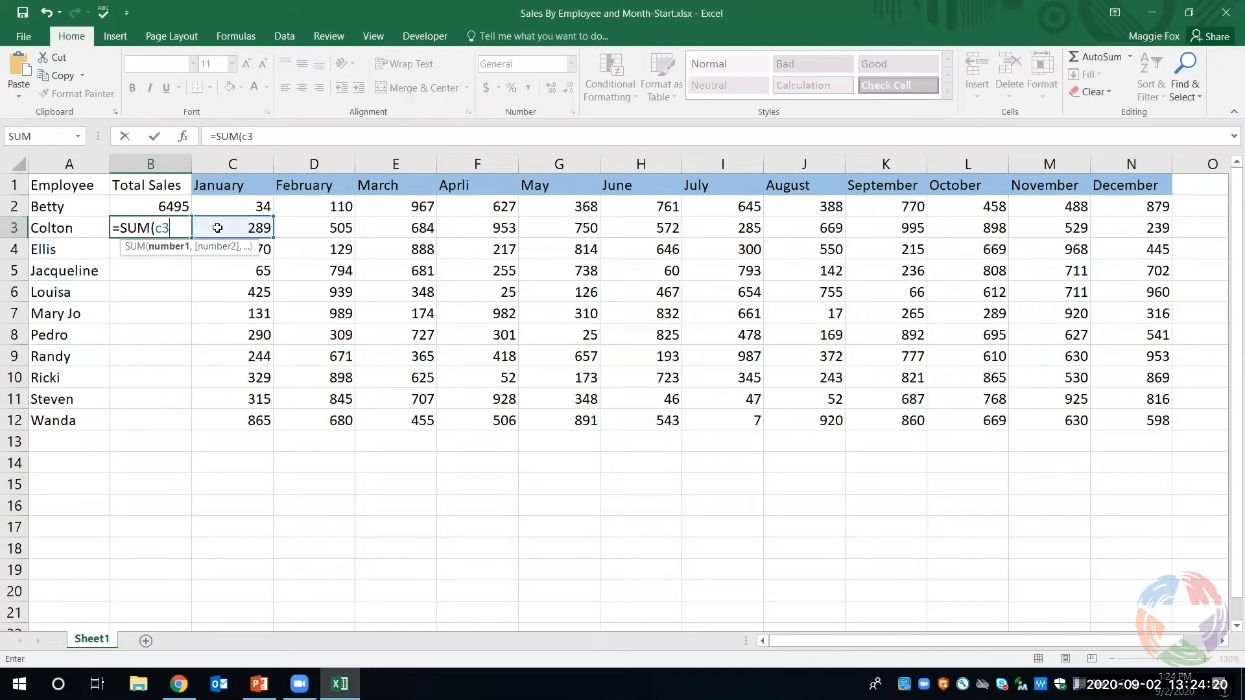
type(":N")
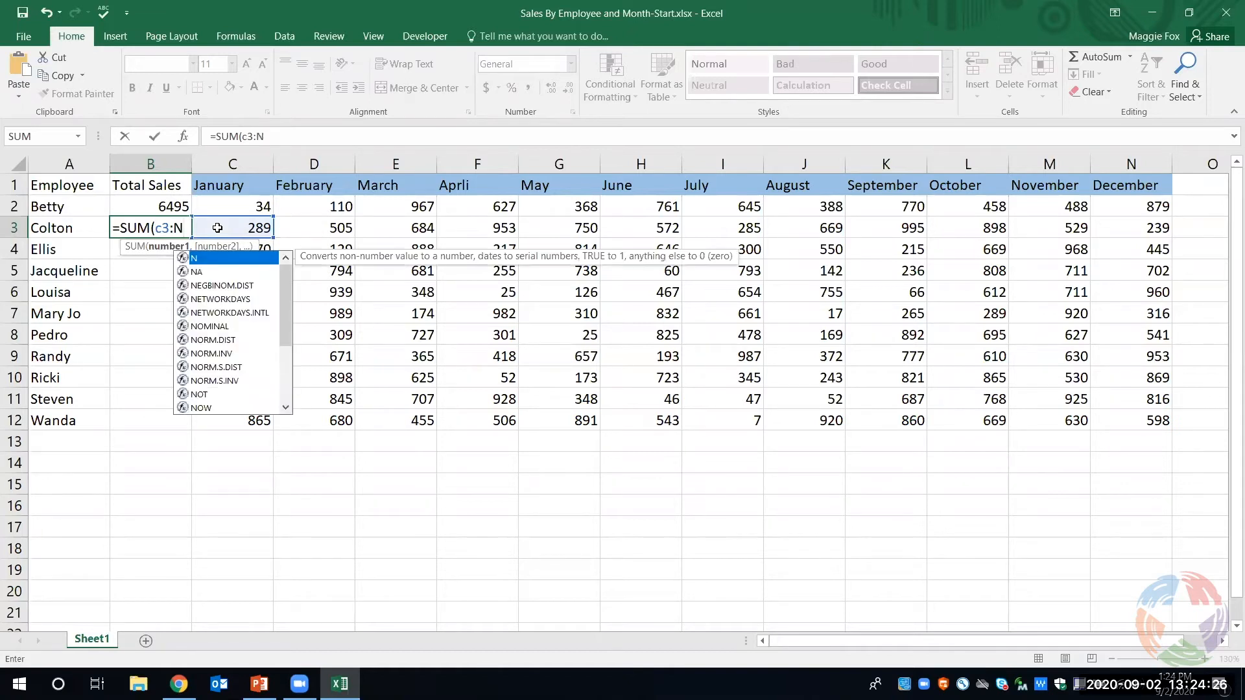
type("3")
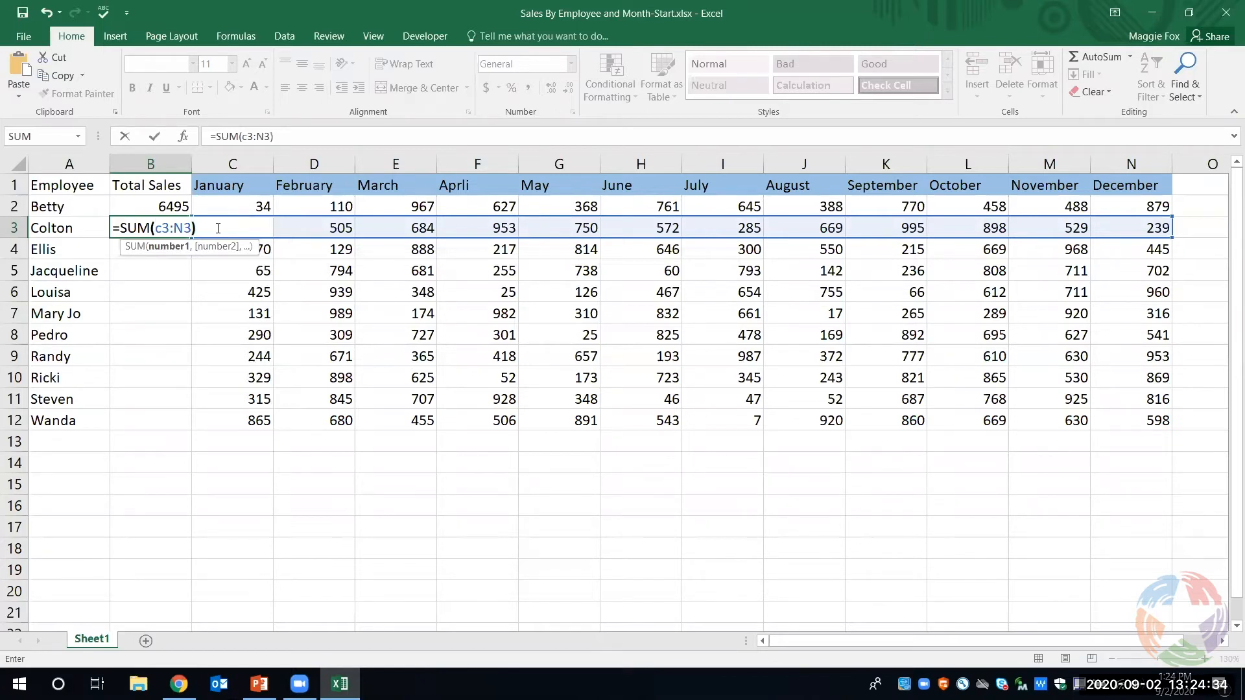
type(")")
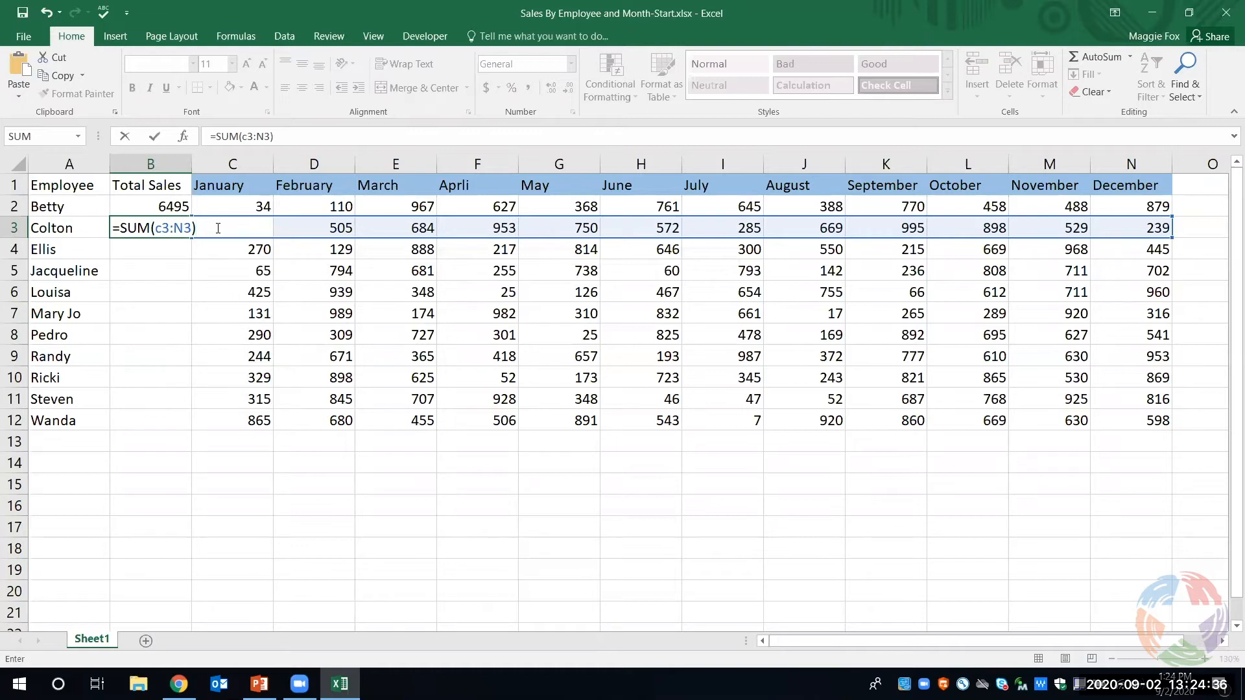
key("Return")
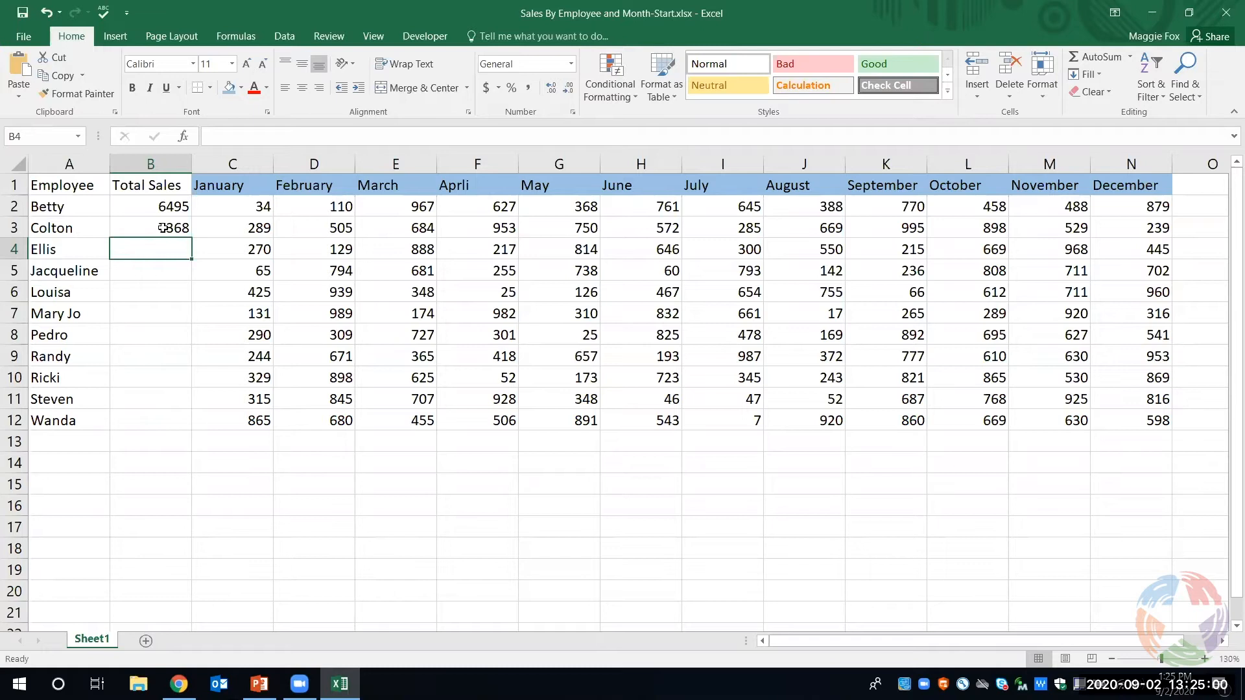
- Fill the SUM formula from B3 down through B12 for the remaining employees
left_click(163, 228)
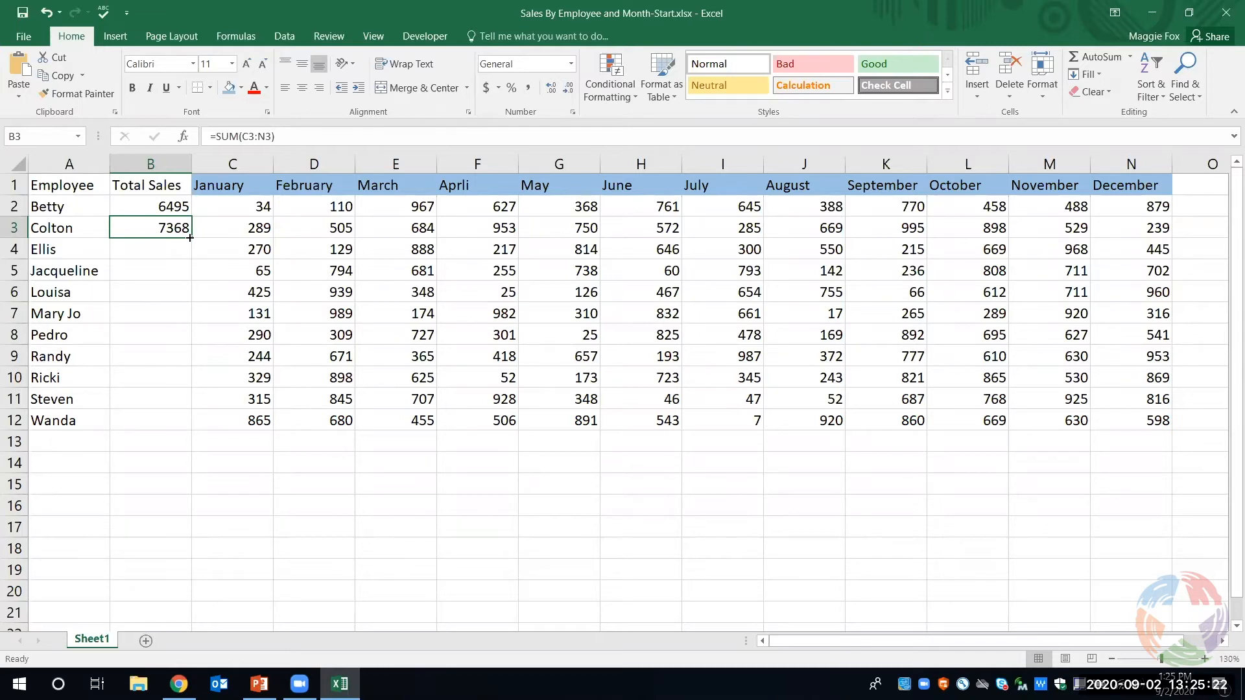
left_click_drag(190, 237, 185, 385)
left_click_drag(187, 407, 187, 425)
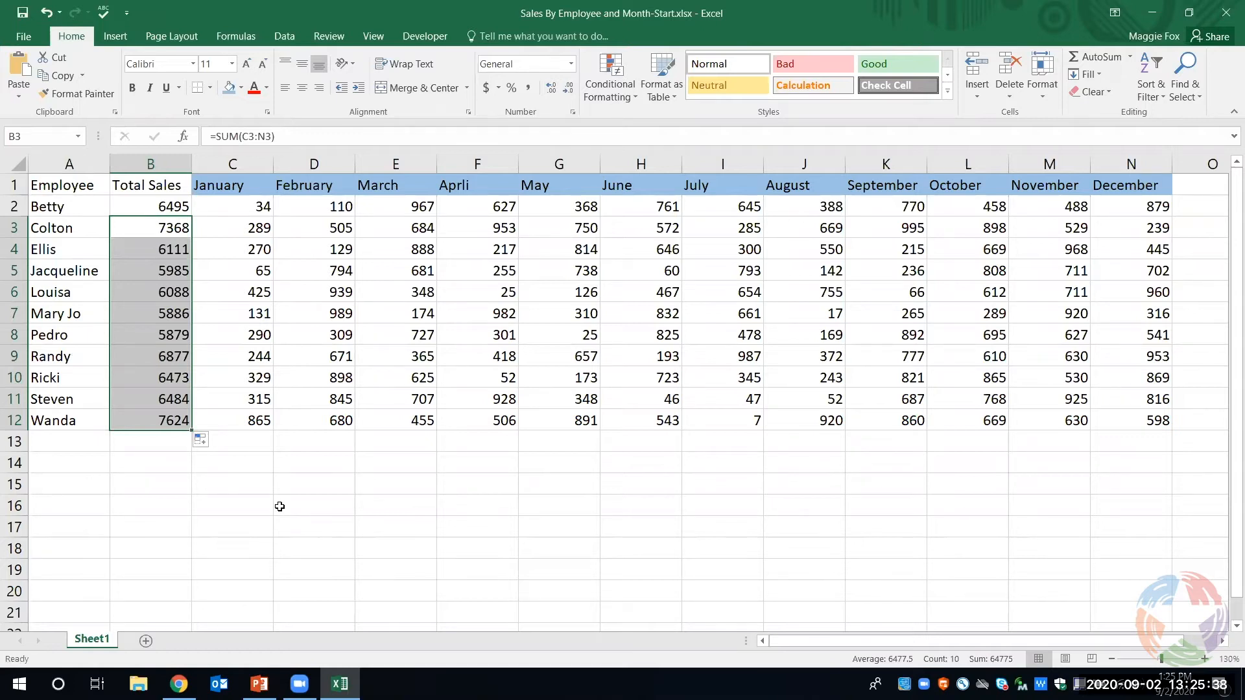
left_click(280, 506)
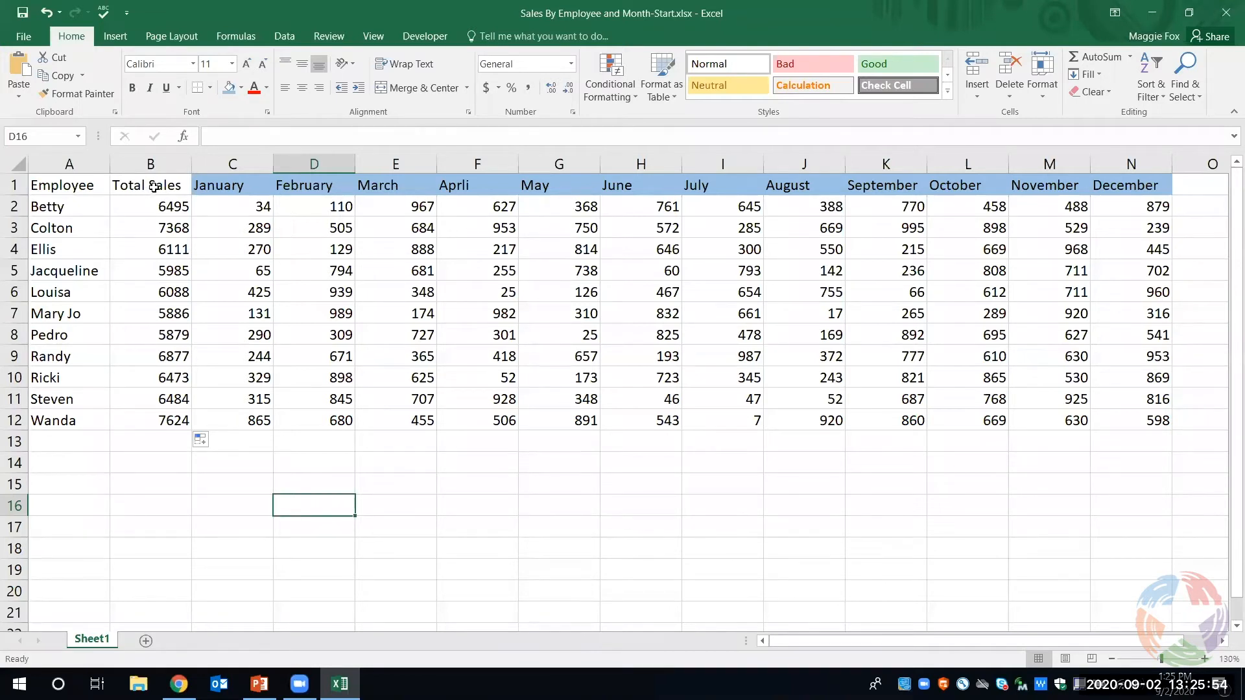
- Make the Total Sales column B1:B12 bold and give it a yellow fill
left_click(154, 187)
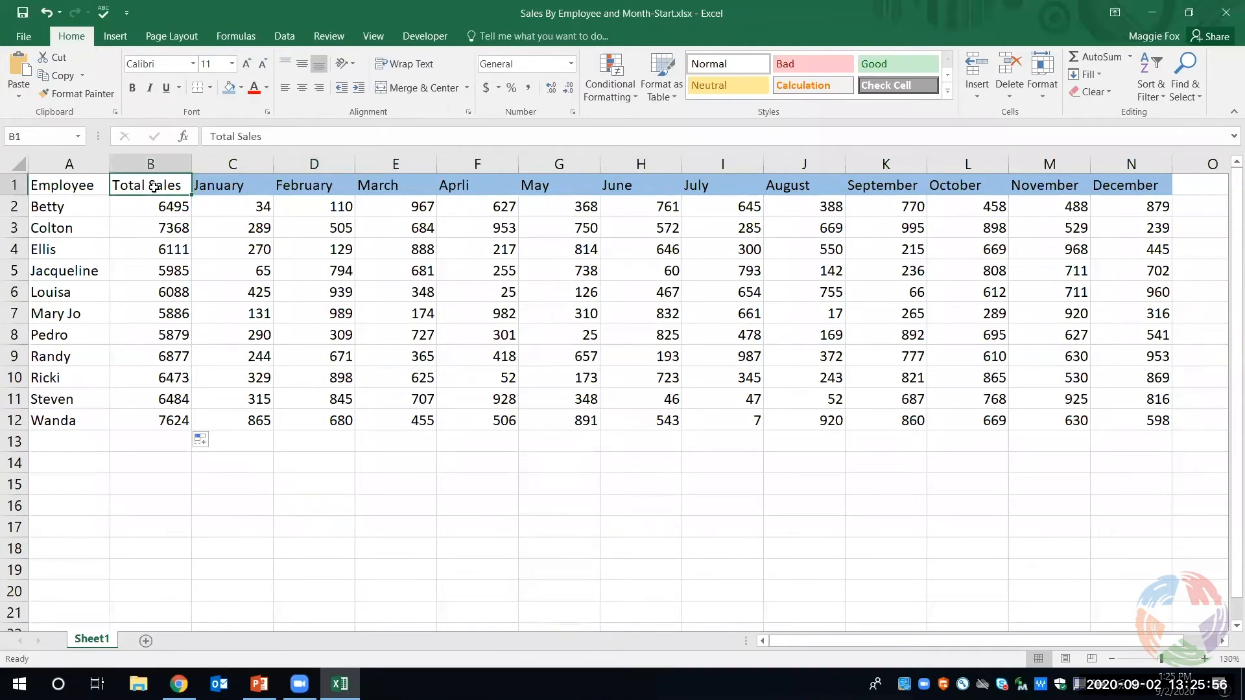
left_click_drag(154, 187, 151, 414)
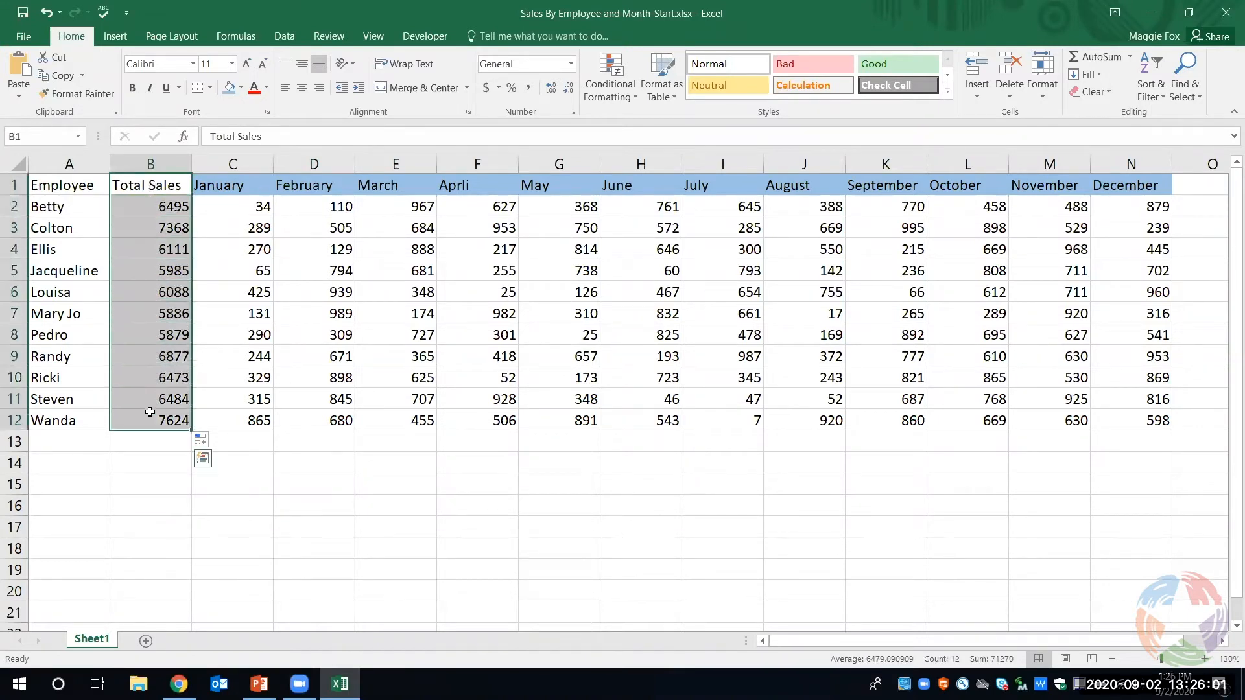
left_click(132, 89)
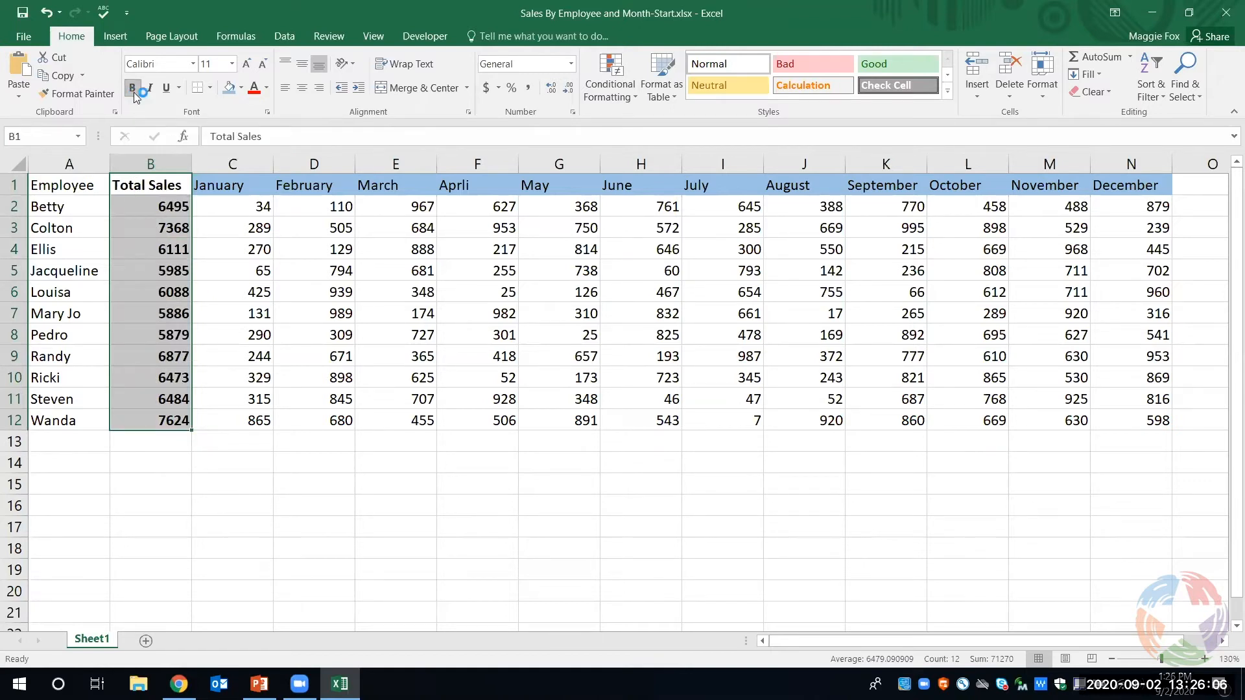
left_click(241, 89)
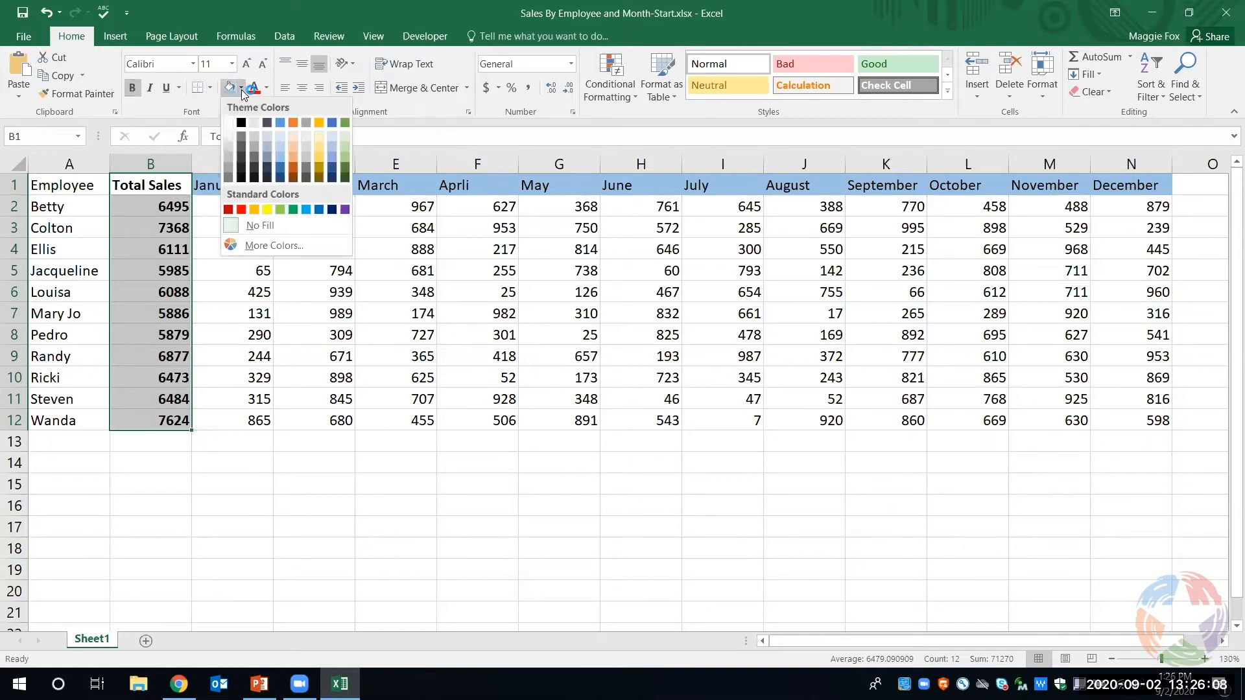
left_click(271, 210)
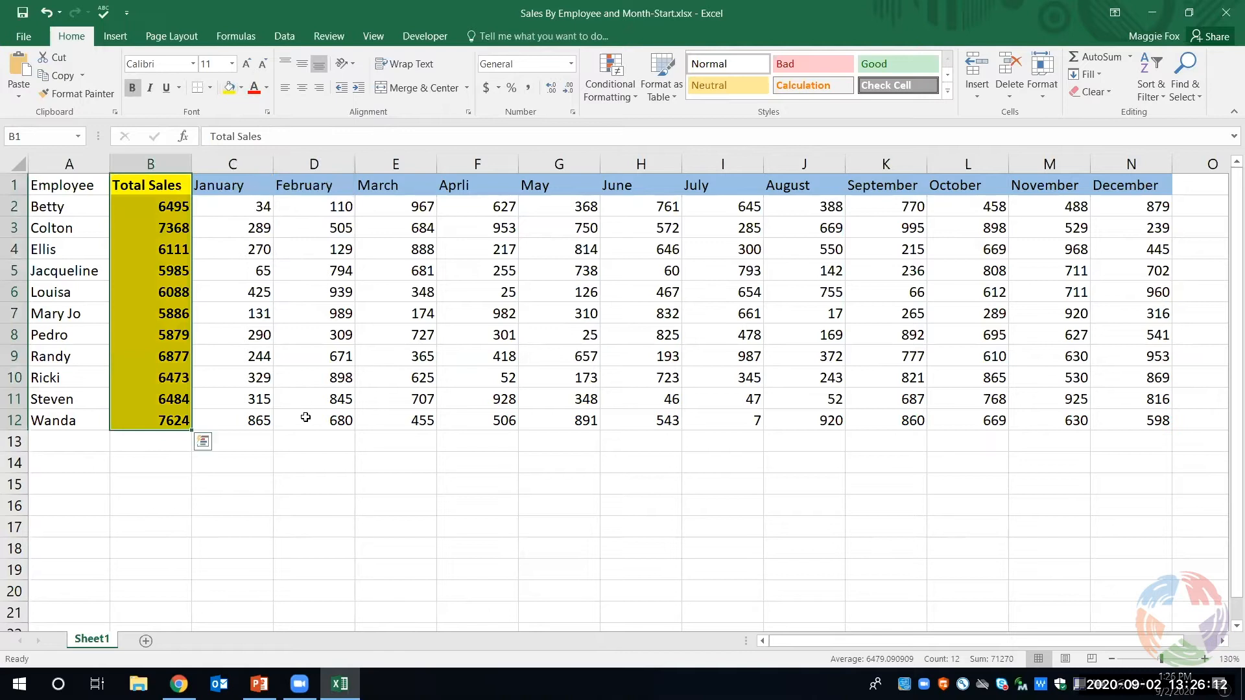
left_click(300, 526)
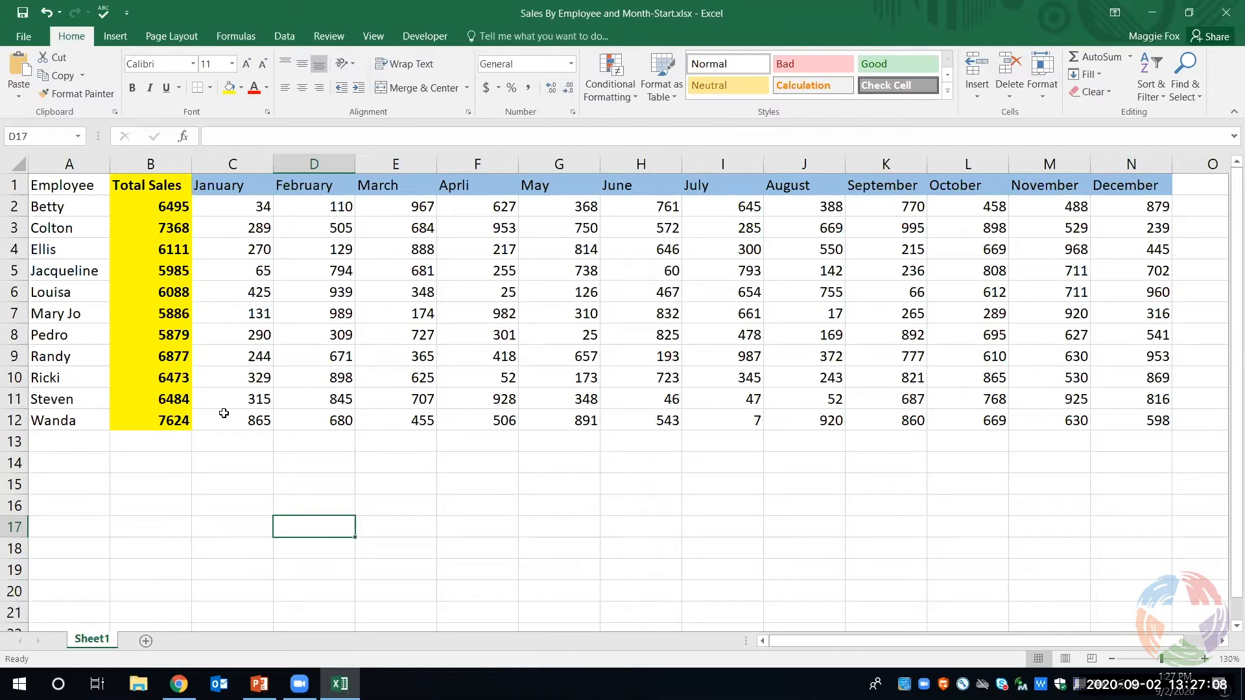
- Set up a custom sort of the whole sheet by Total Sales, on values, from Largest to Smallest
left_click(19, 166)
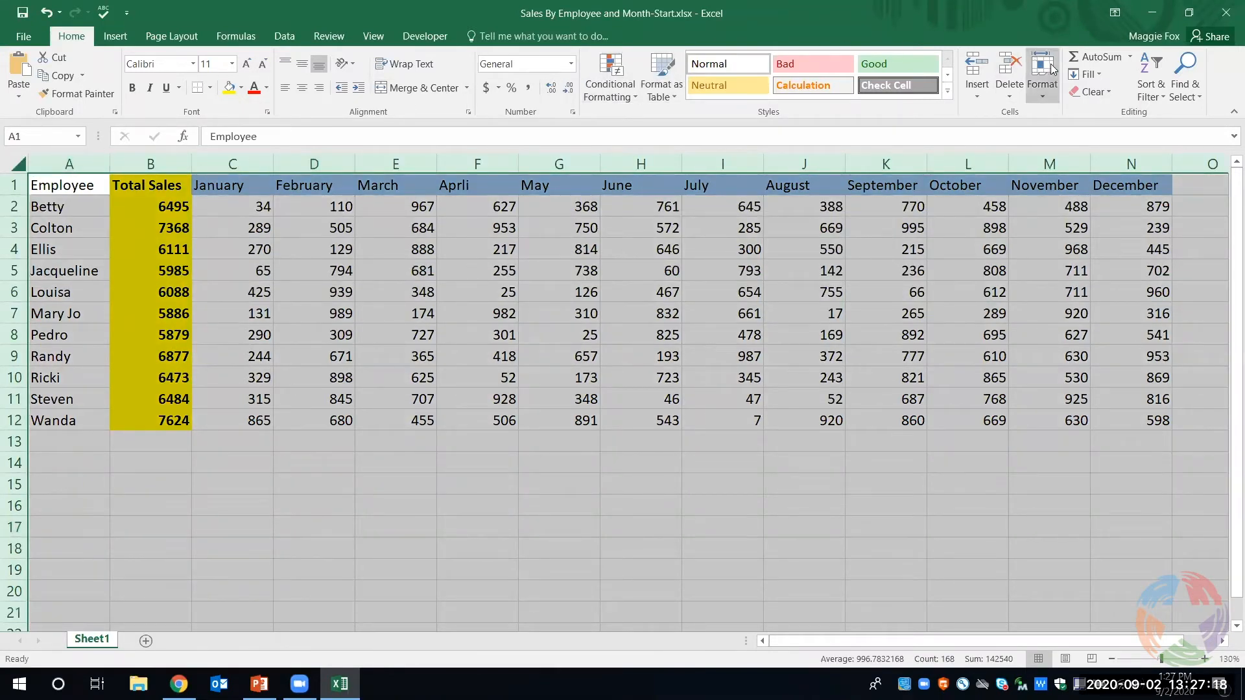
left_click(1146, 91)
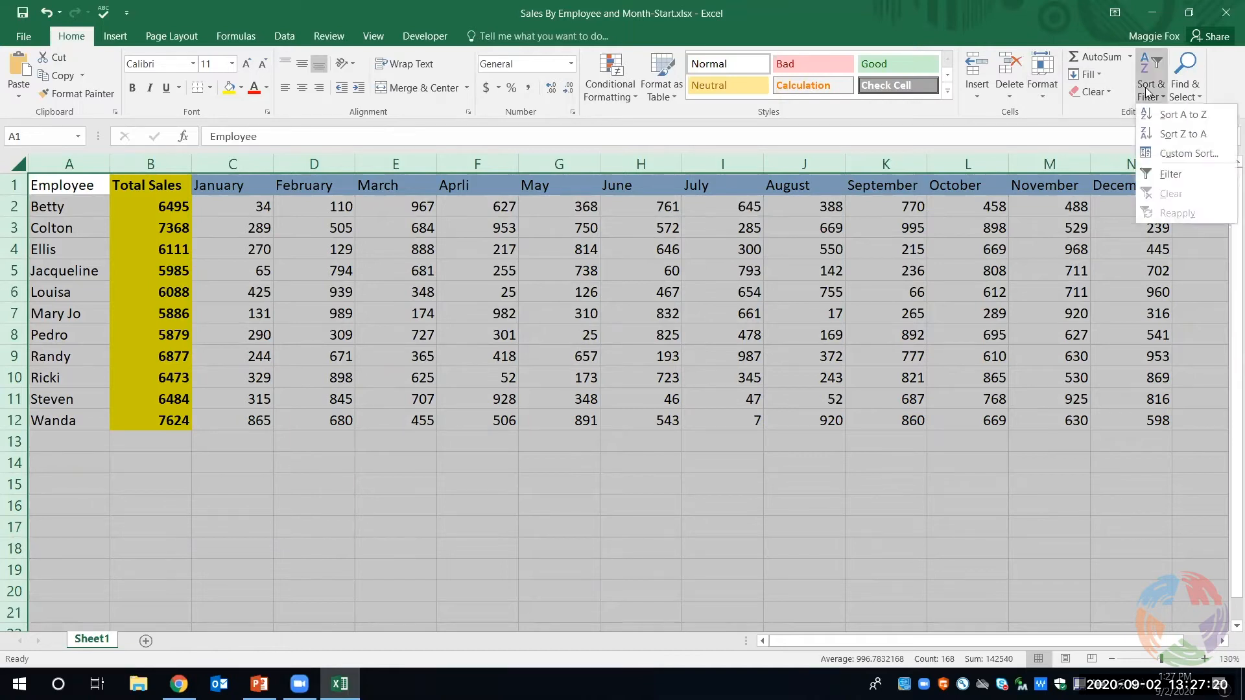
left_click(1176, 152)
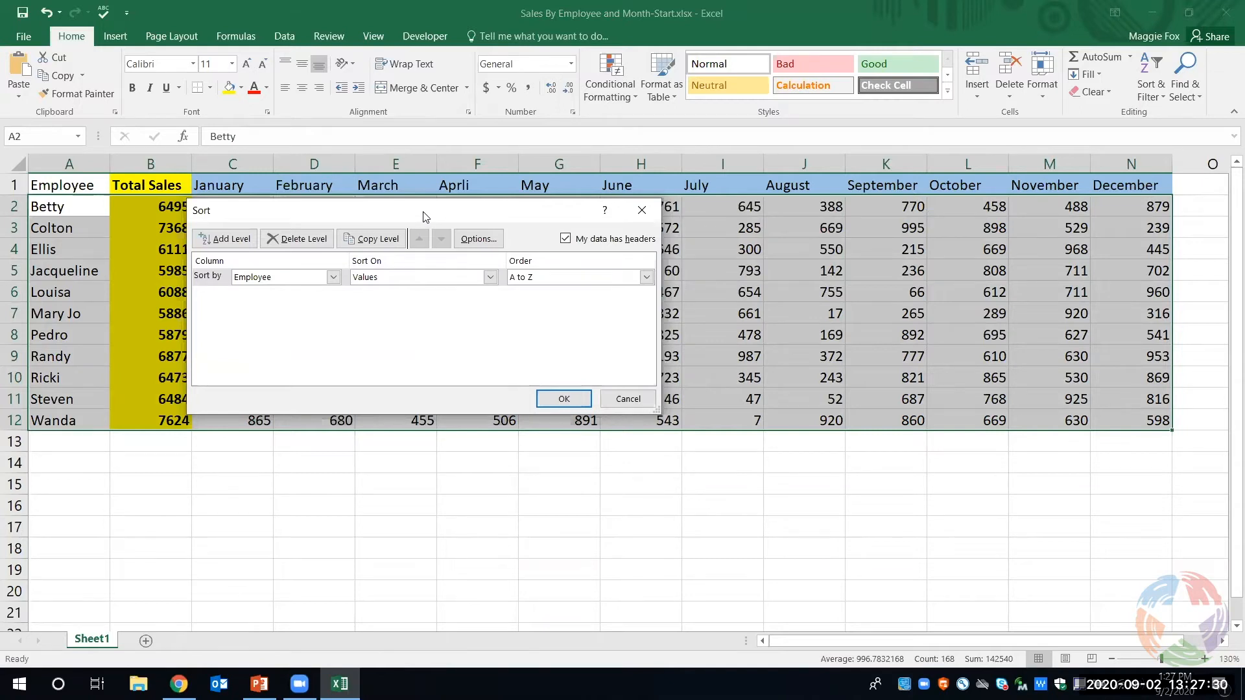
left_click_drag(425, 215, 599, 207)
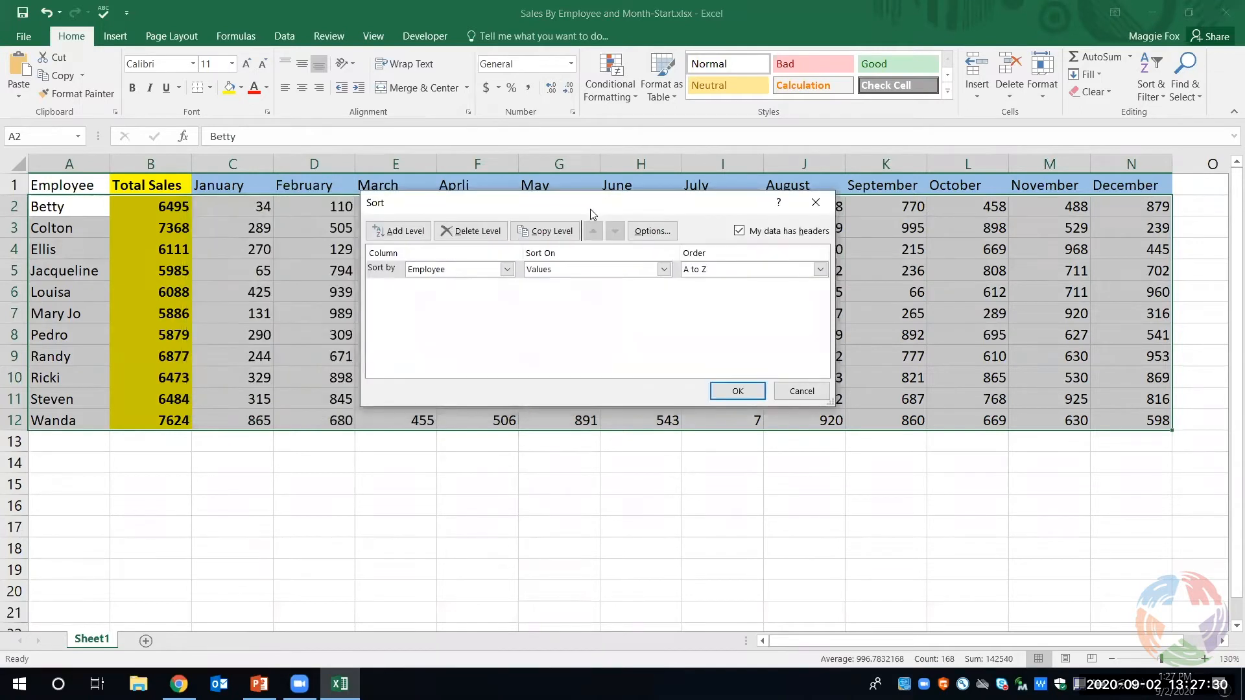
left_click(508, 270)
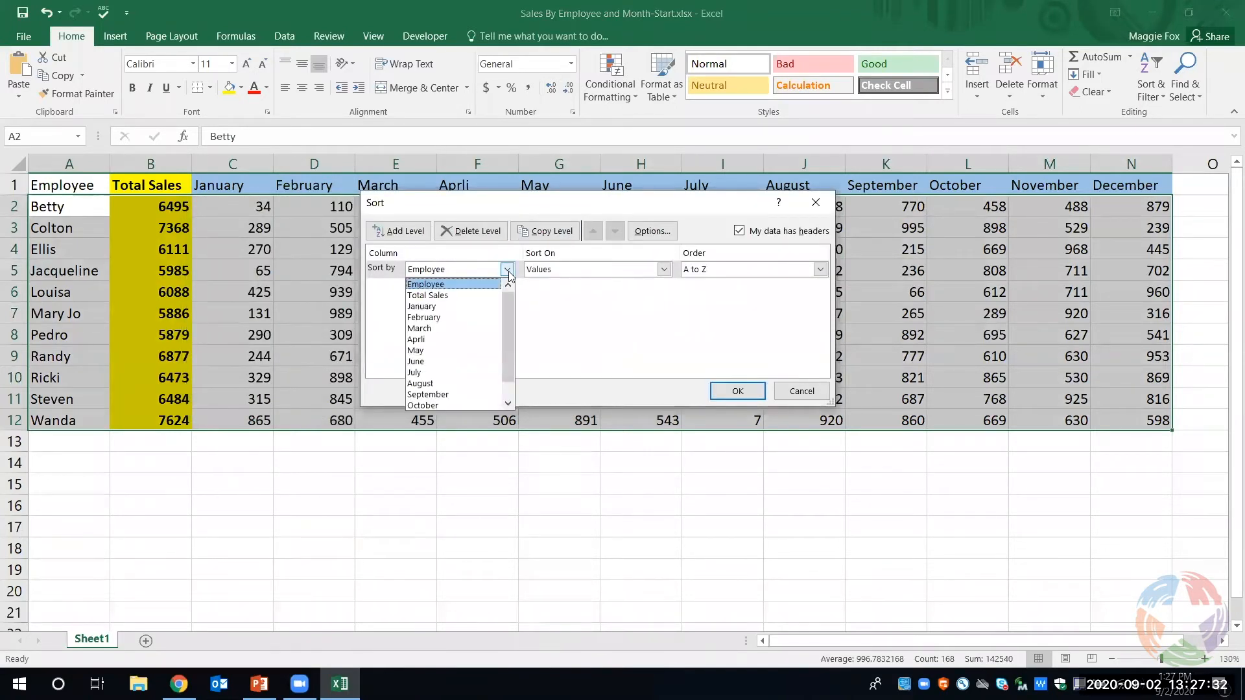
left_click(481, 296)
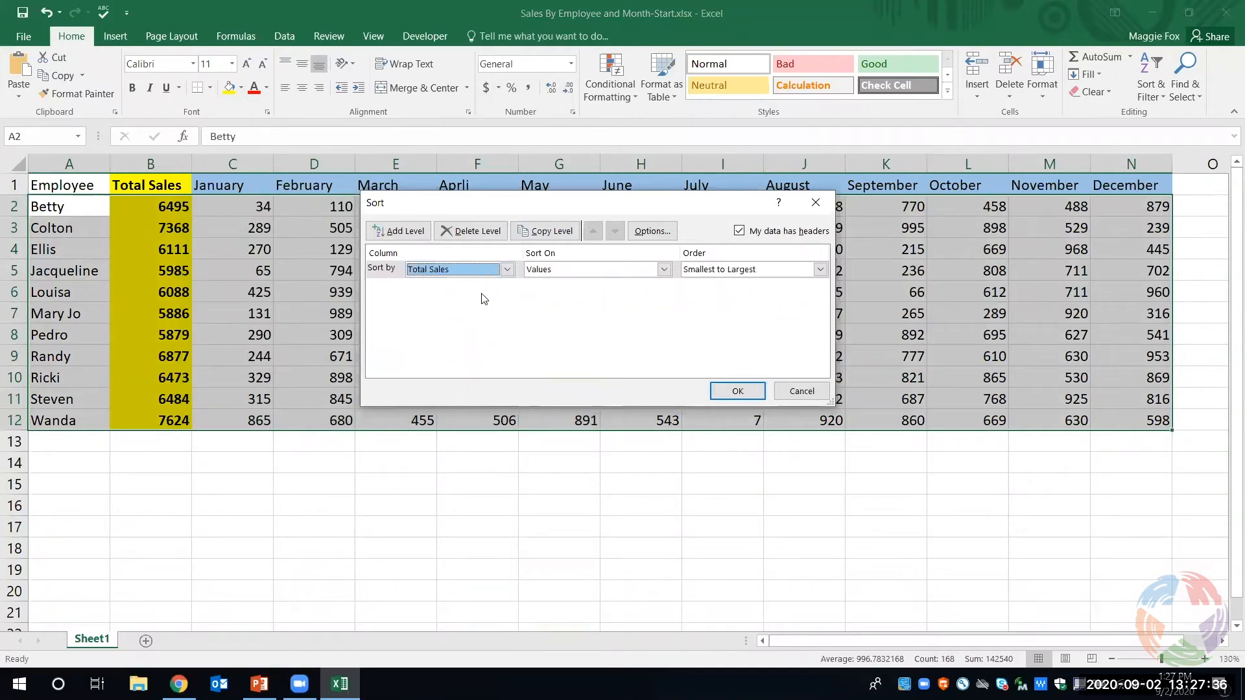
left_click(664, 271)
left_click(664, 271)
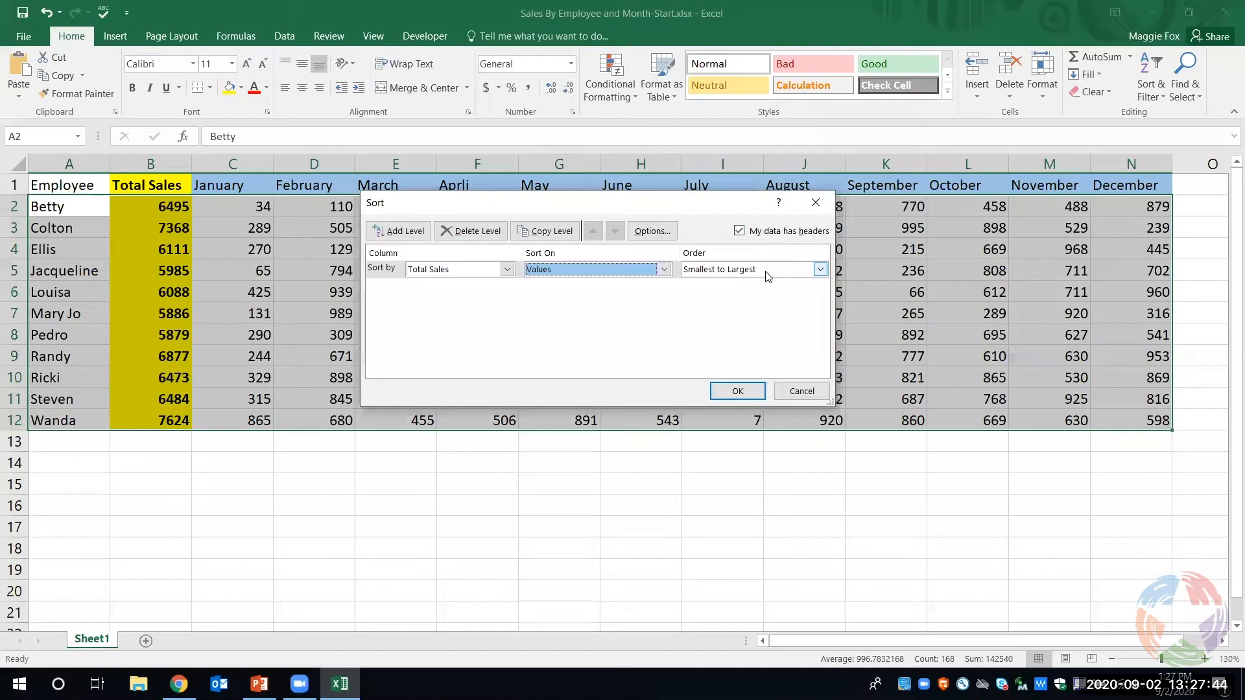
left_click(820, 270)
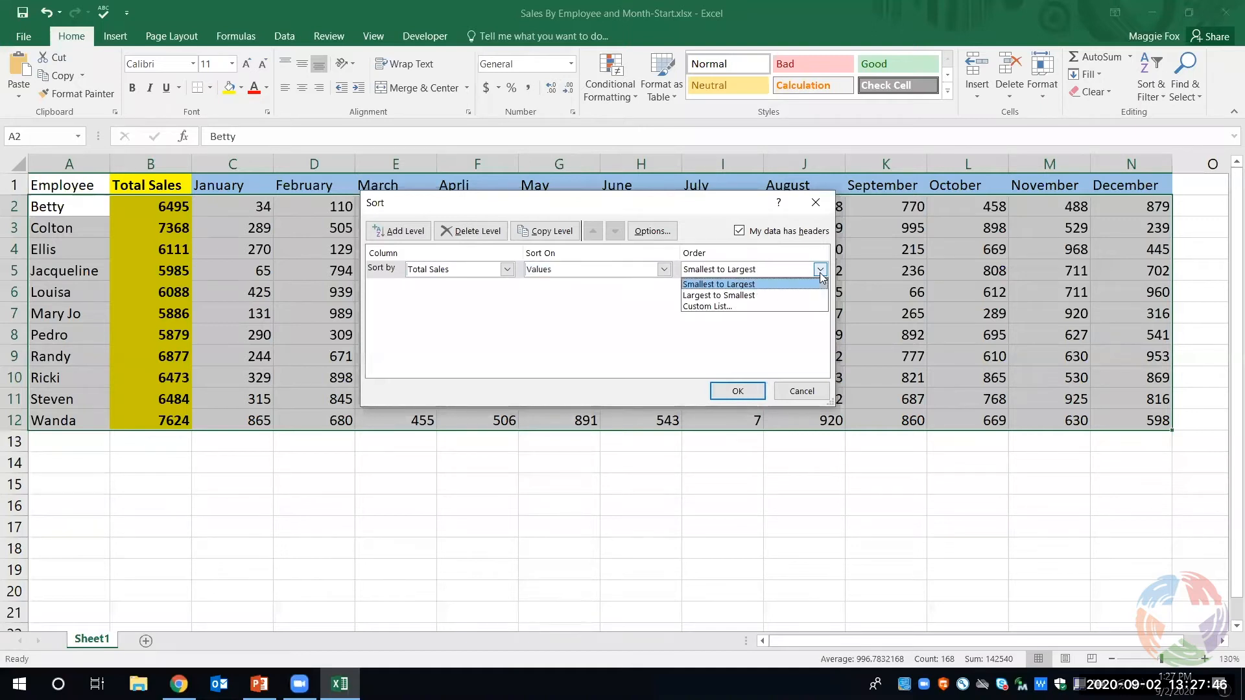
left_click(776, 297)
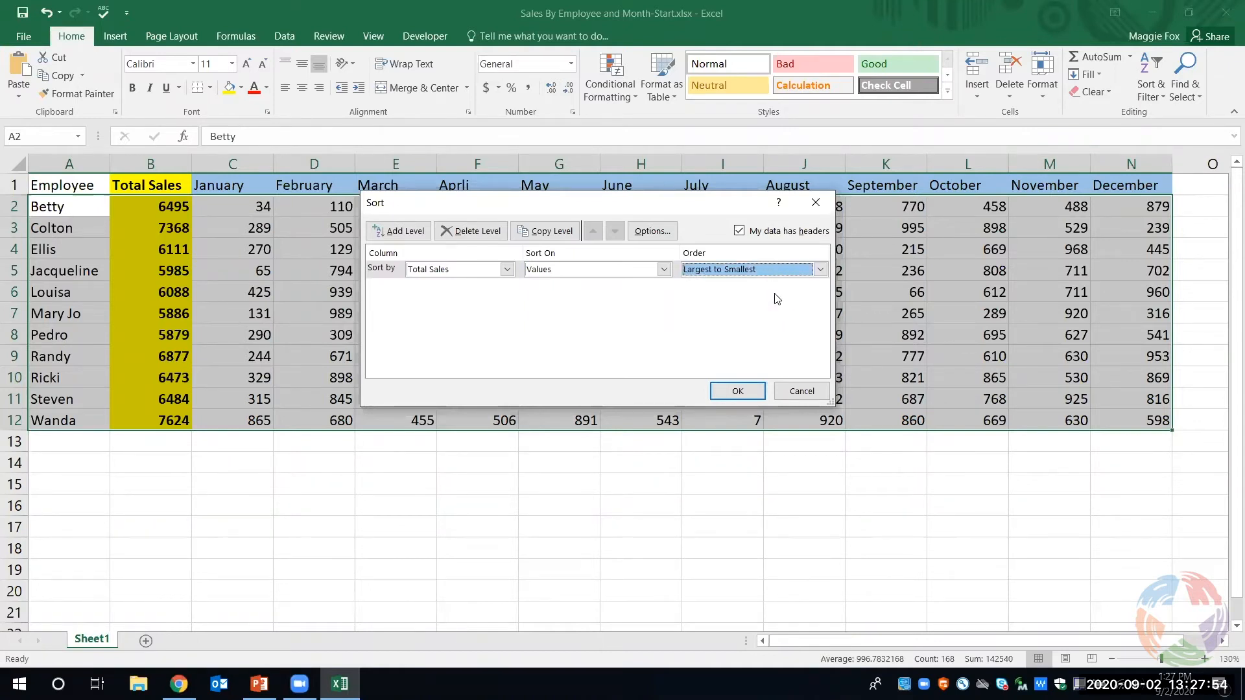
- Add a second sort level by Employee from A to Z and apply the sort
left_click(406, 240)
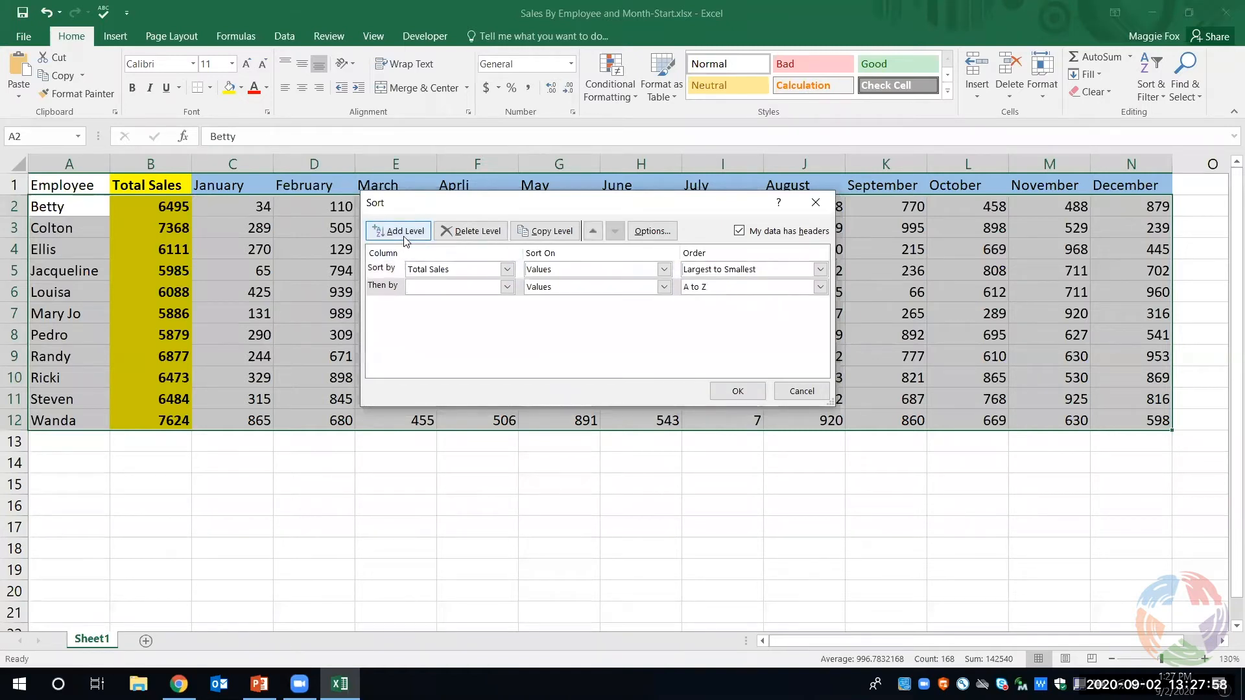
left_click(507, 286)
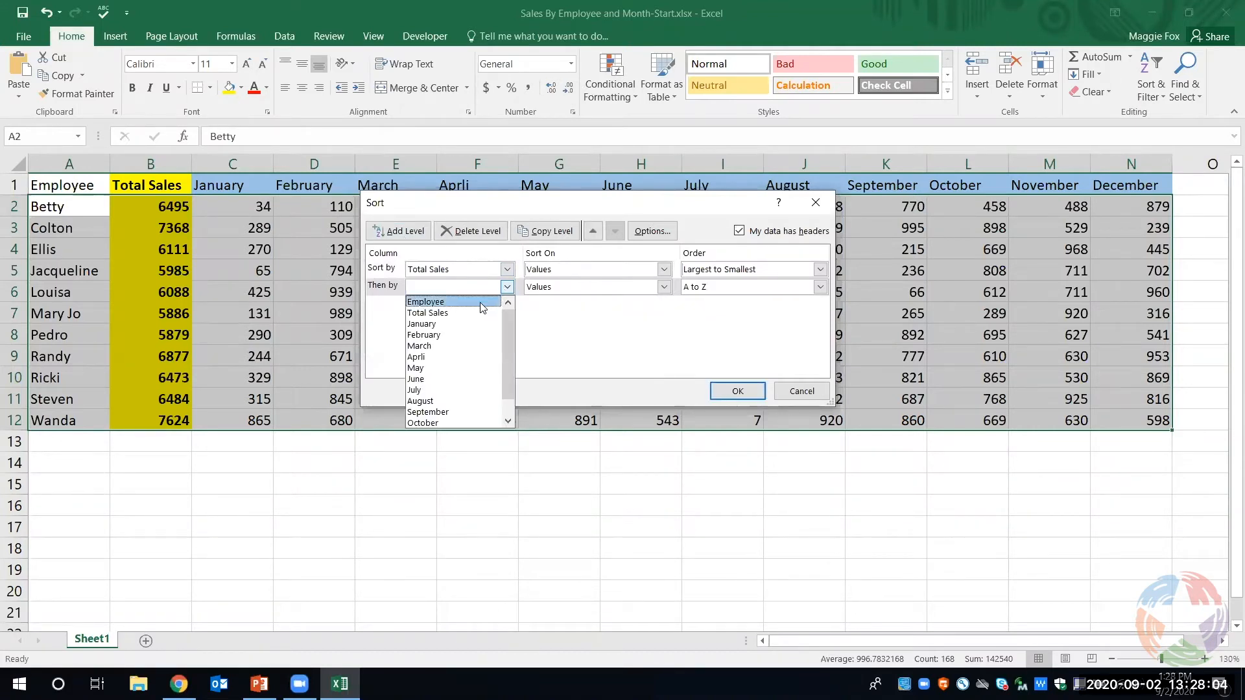
left_click(481, 304)
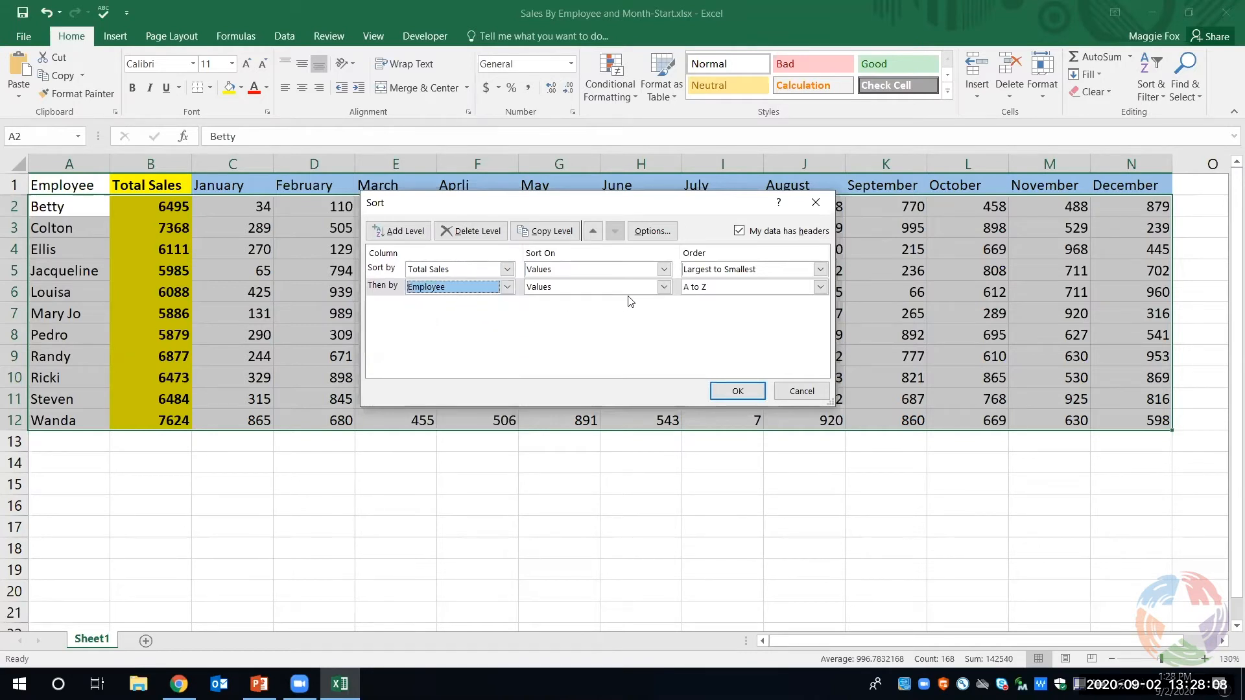
left_click(748, 390)
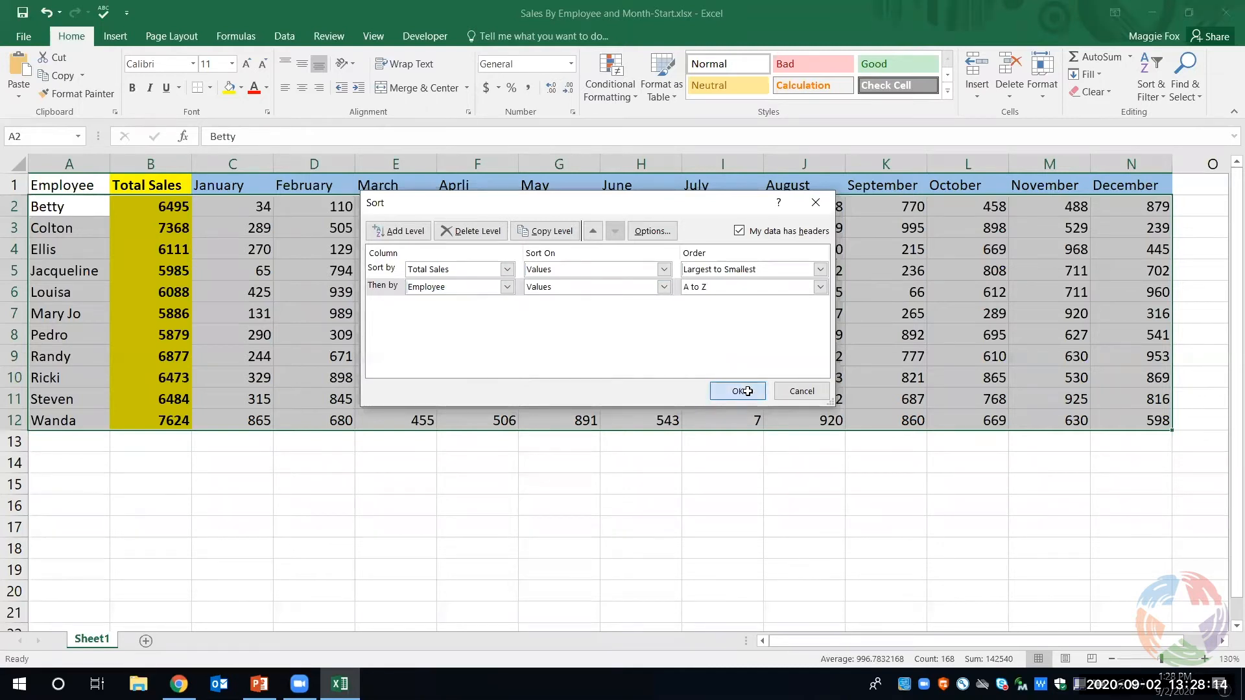
left_click(501, 533)
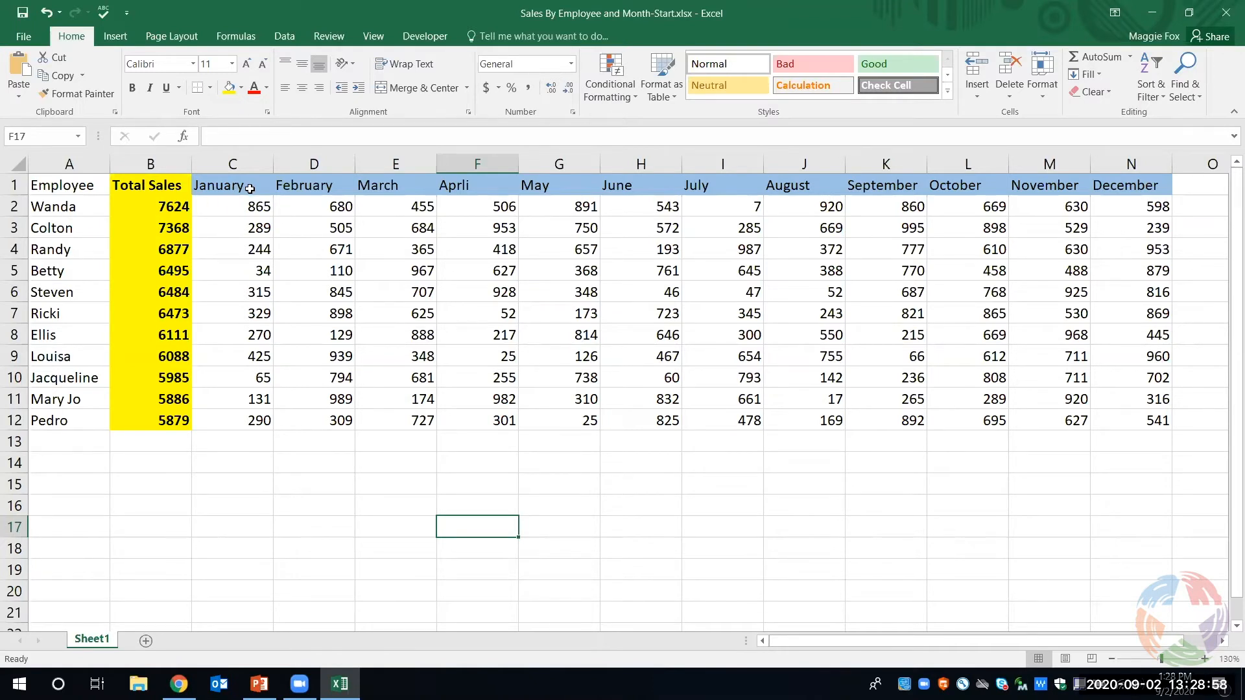
- Insert an AutoSum Average of C2:C12 in C13 for the January sales
left_click(237, 441)
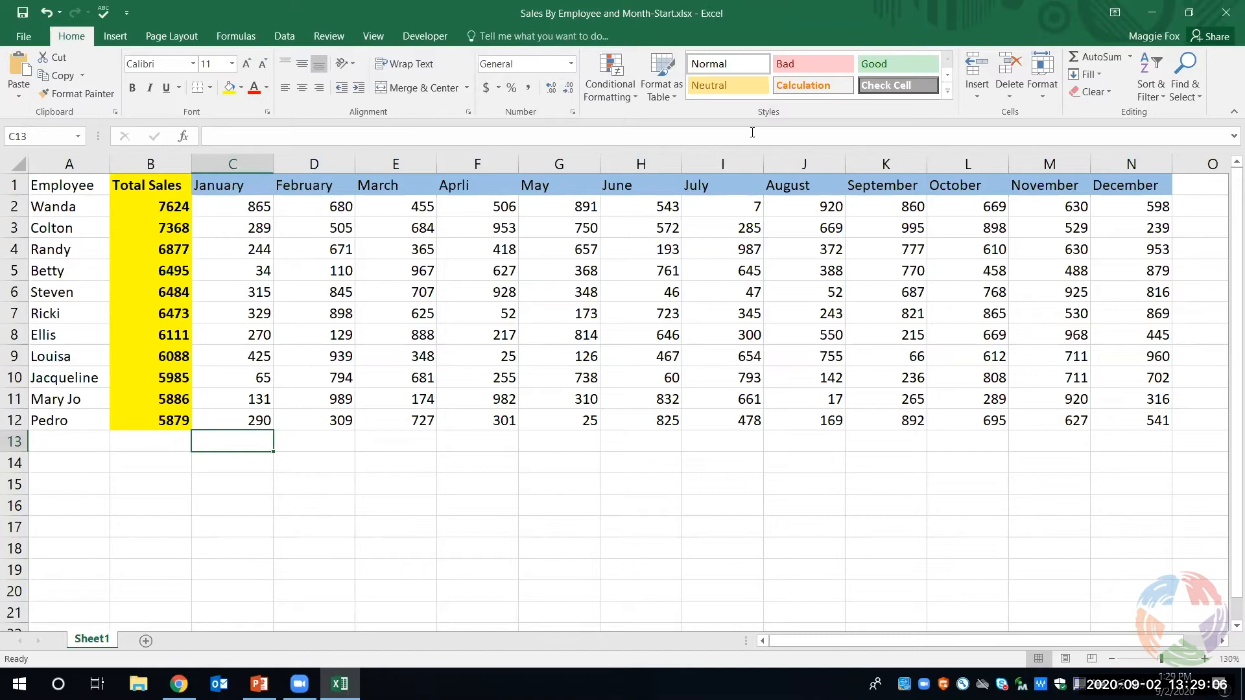
left_click(1131, 60)
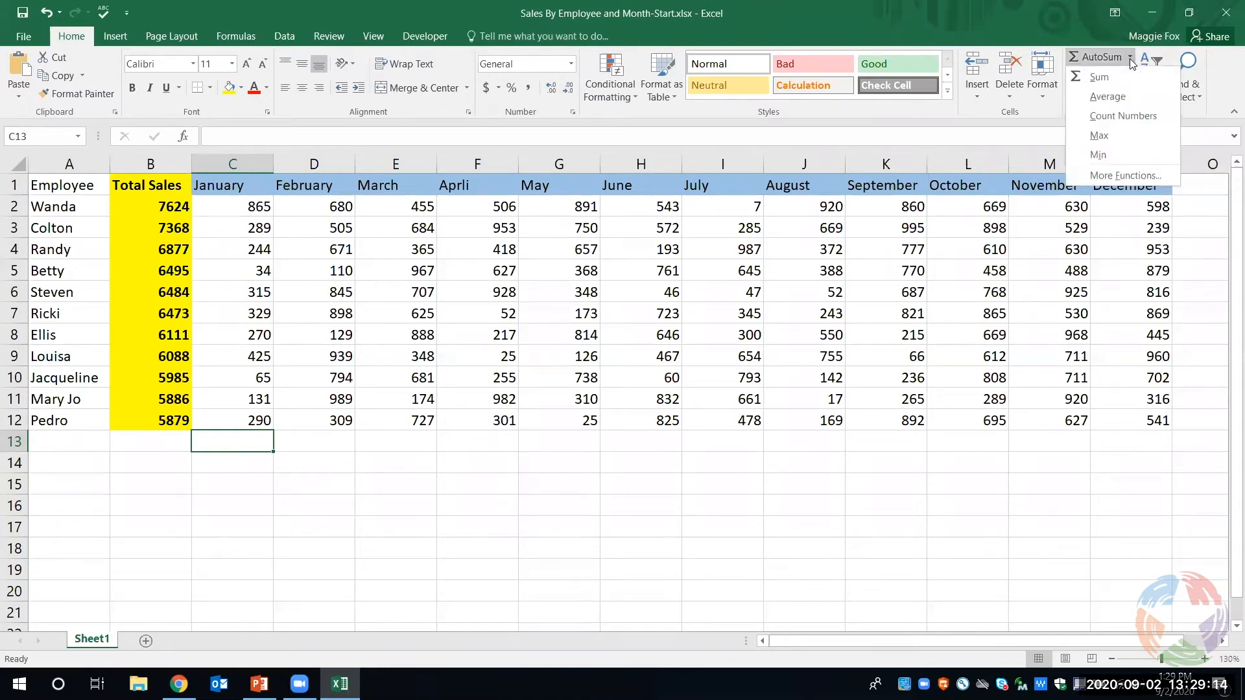
left_click(1126, 97)
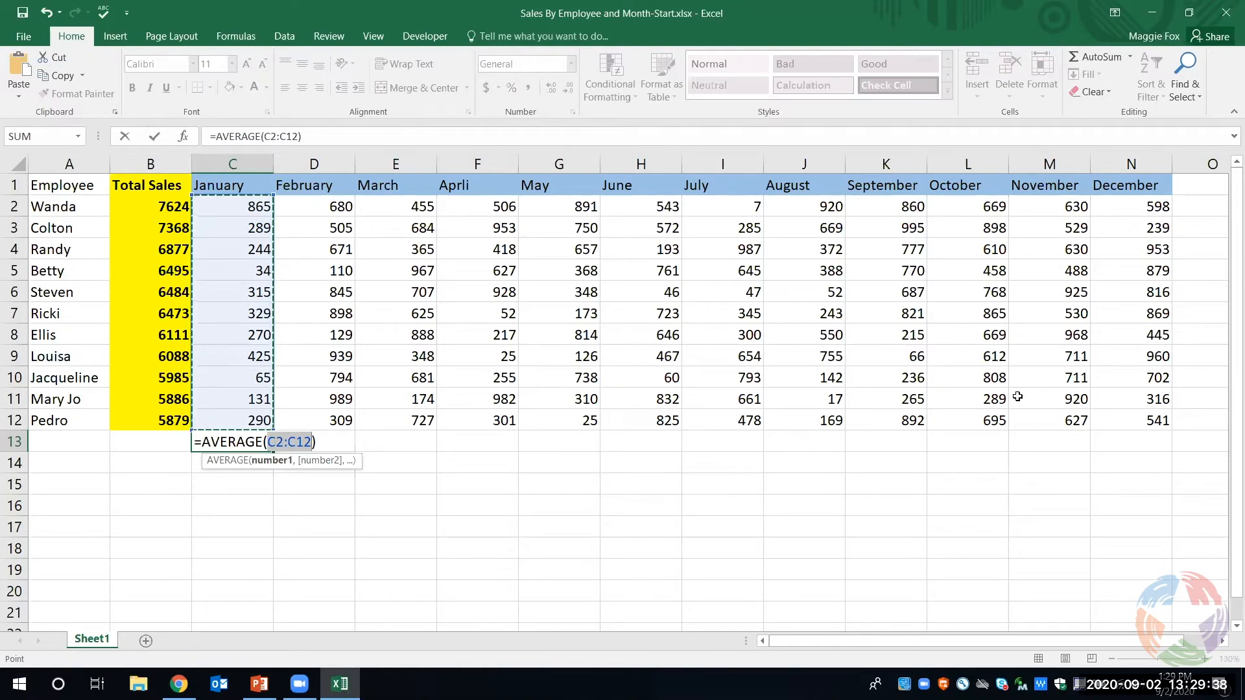
key("Return")
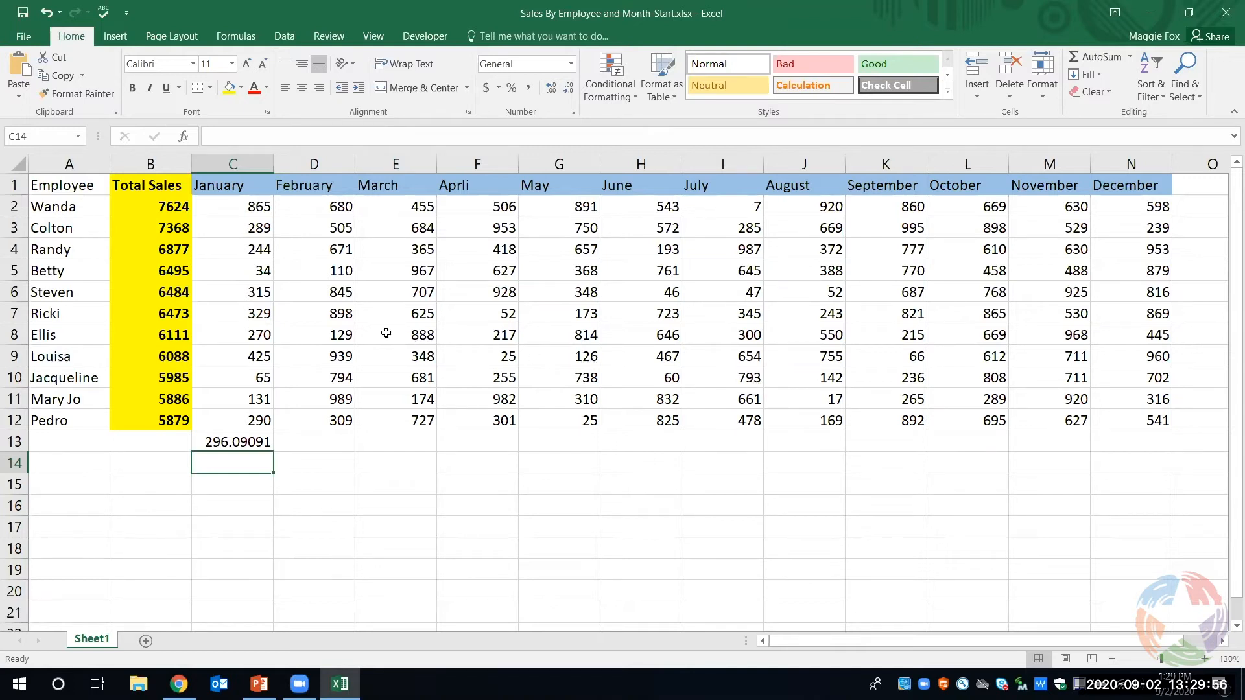
- Average the February sales in D2:D12 with the AutoSum Average function applied to the selected range
left_click(325, 208)
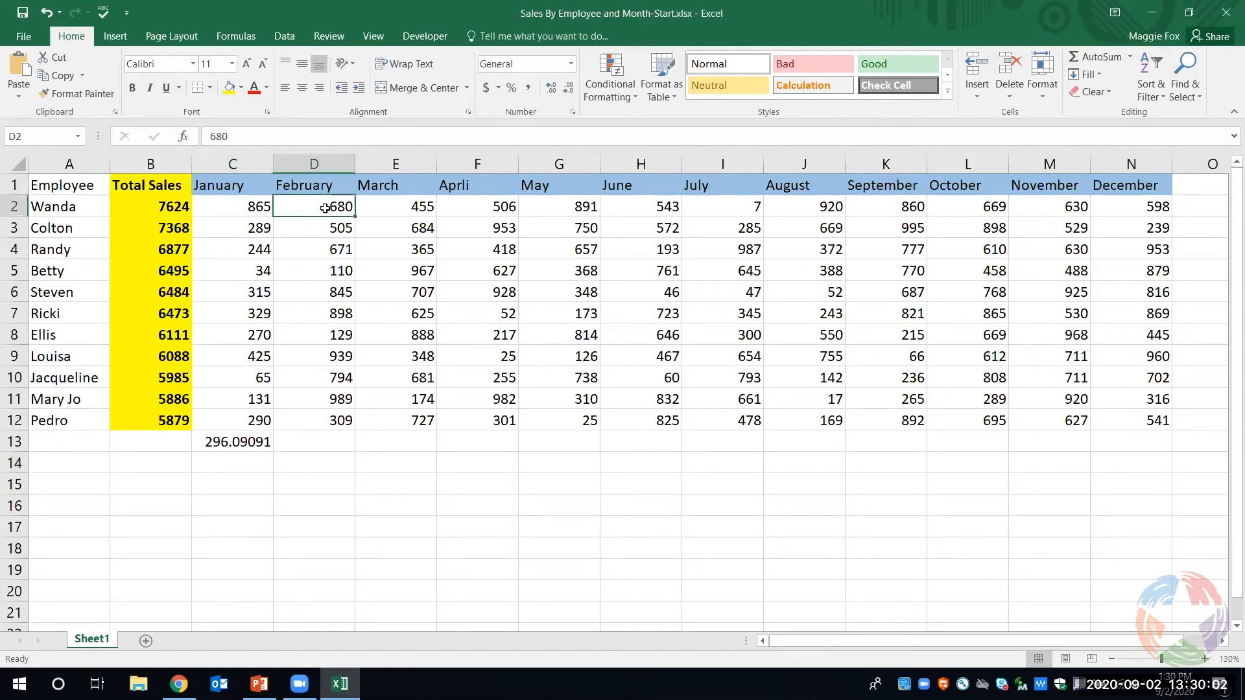
left_click_drag(324, 208, 322, 419)
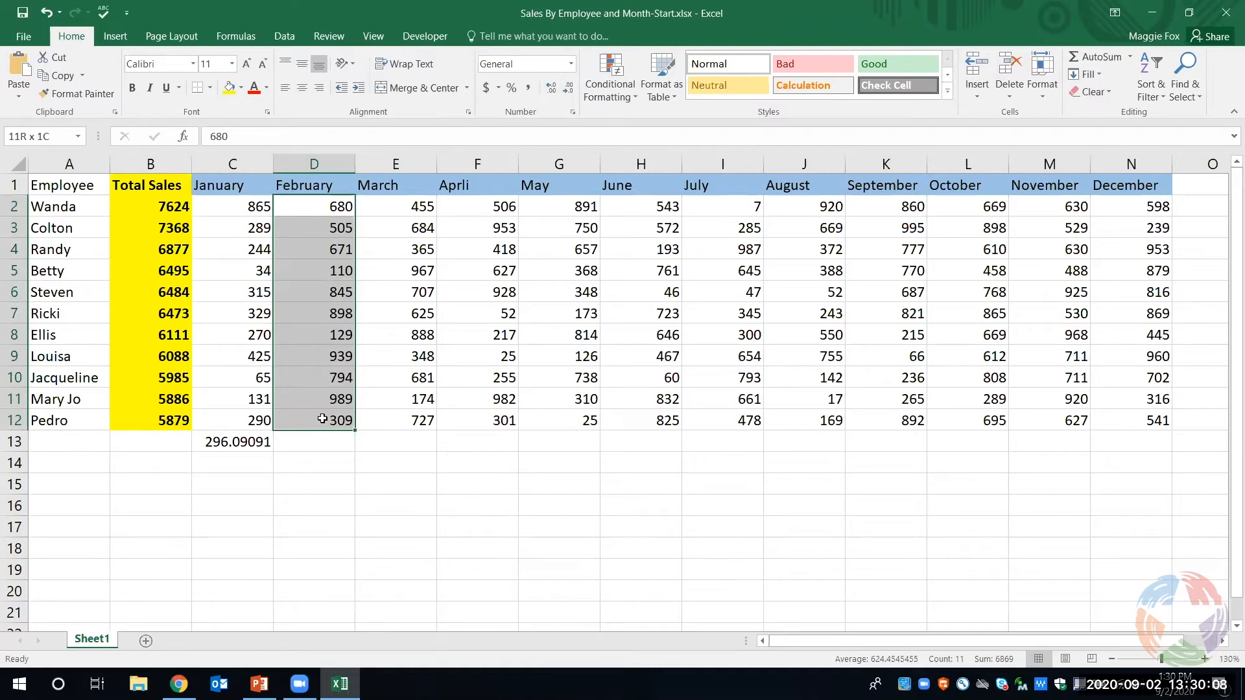
left_click_drag(322, 418, 323, 419)
left_click(1128, 60)
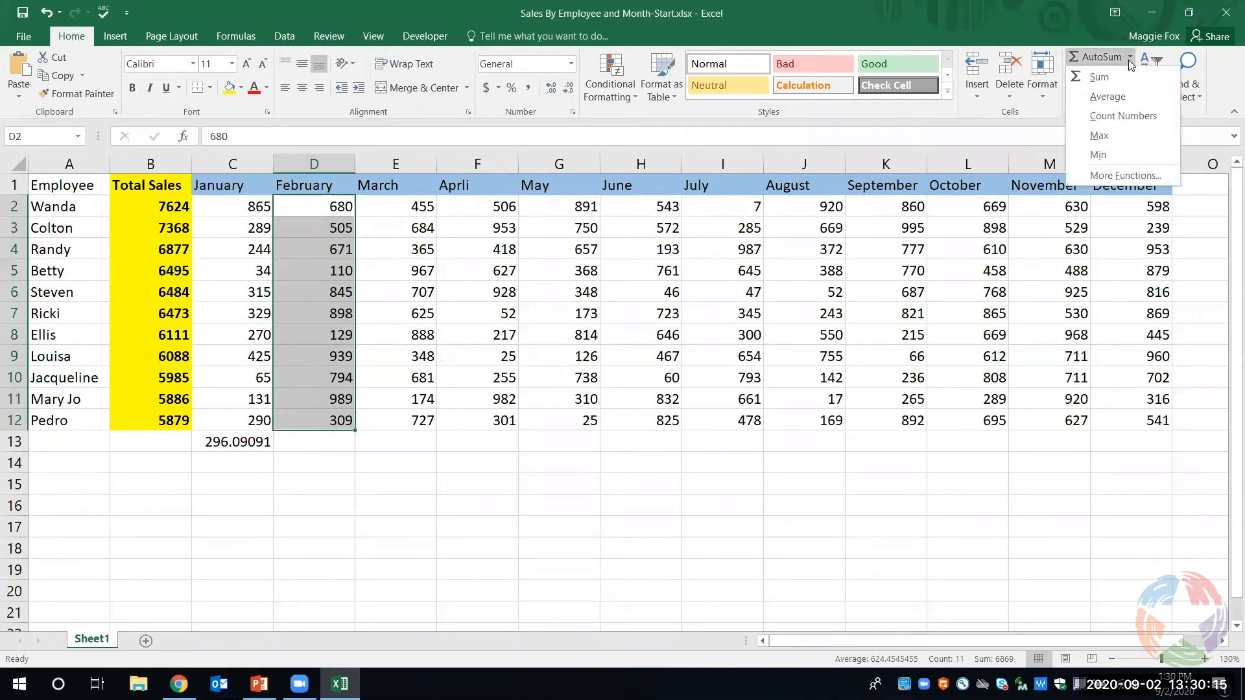
left_click(1128, 96)
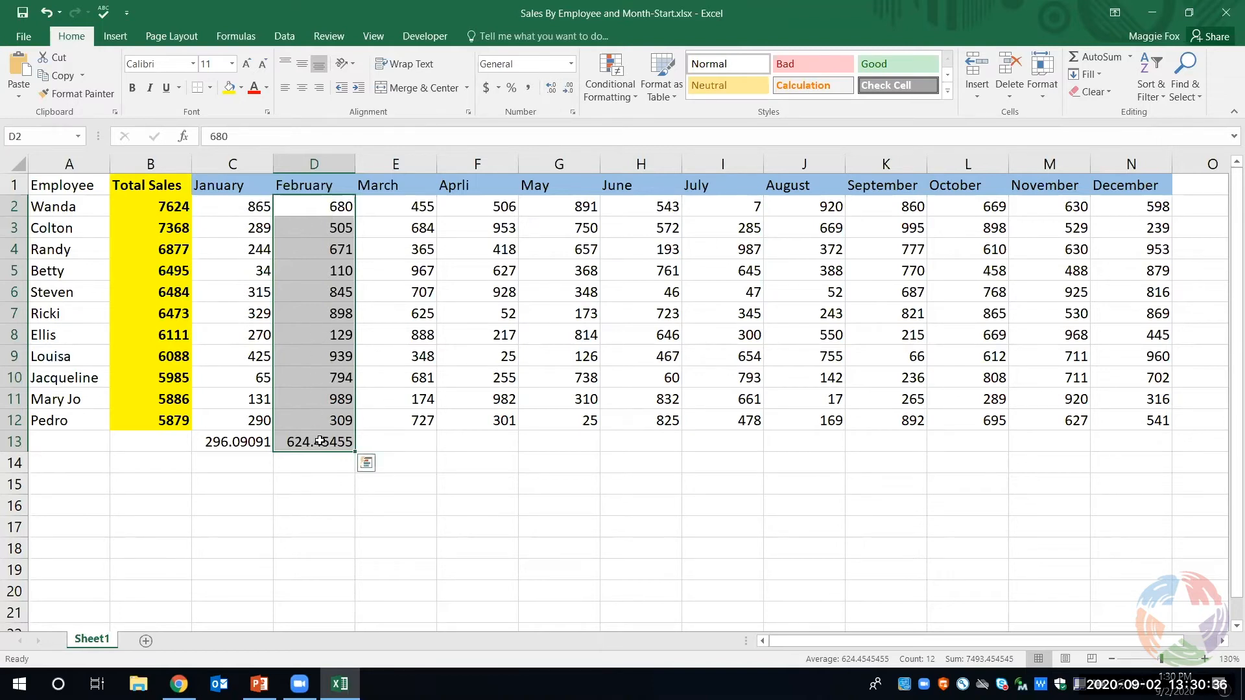
- Fill the AVERAGE formula from D13 across to N13 for the months March through December
left_click(407, 443)
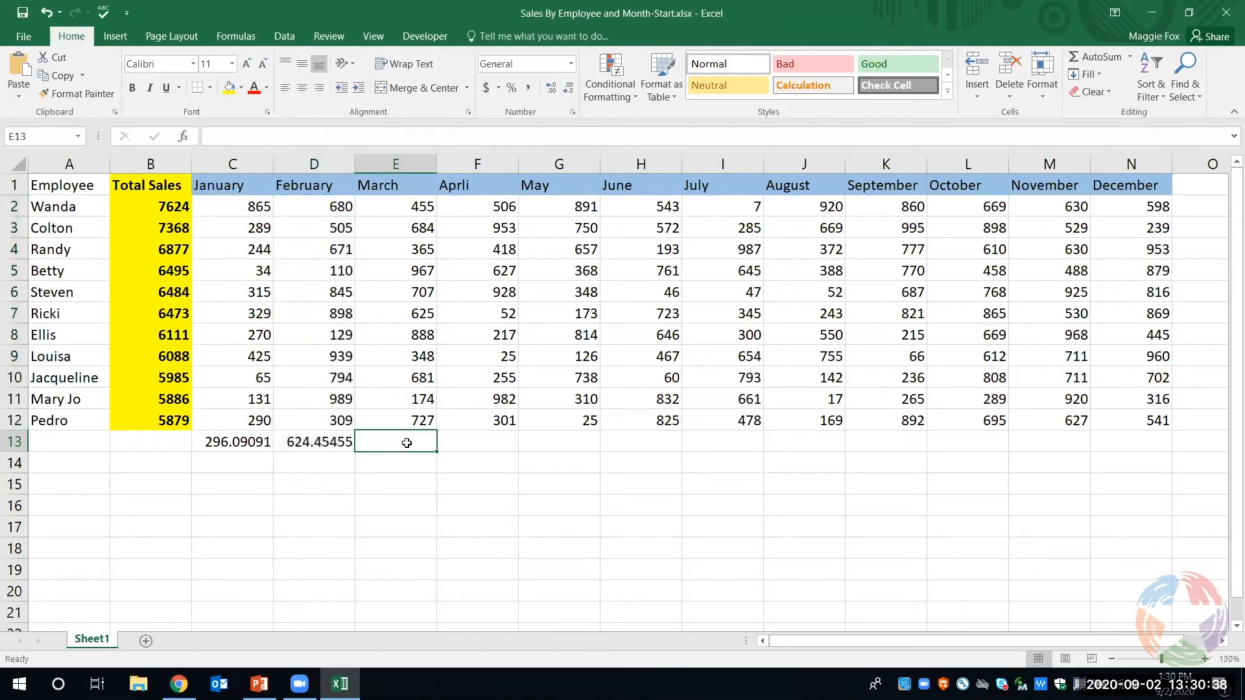
left_click(338, 441)
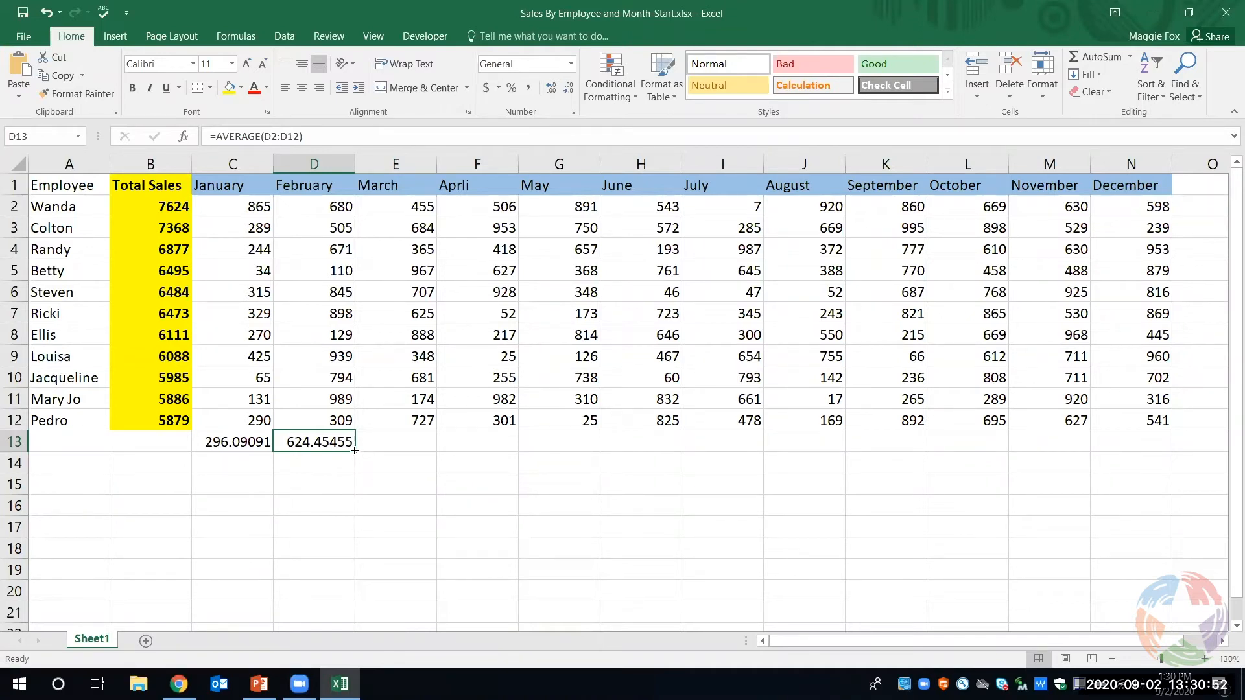
left_click_drag(354, 450, 1144, 452)
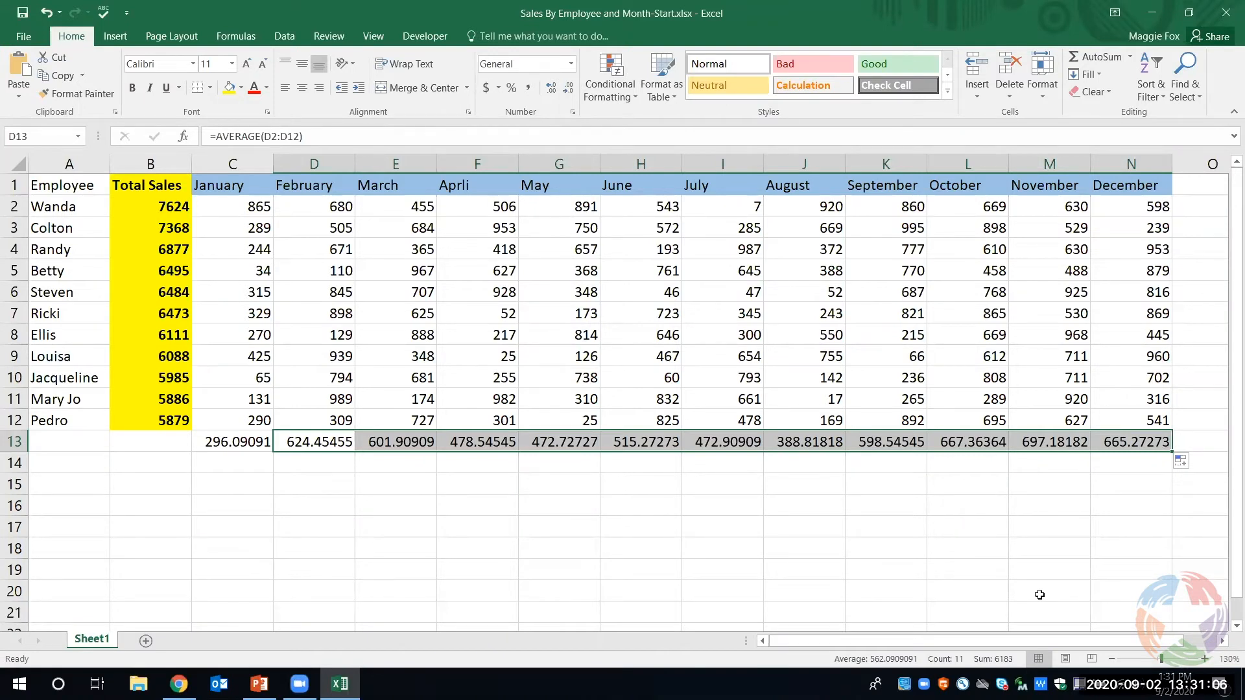
left_click(935, 585)
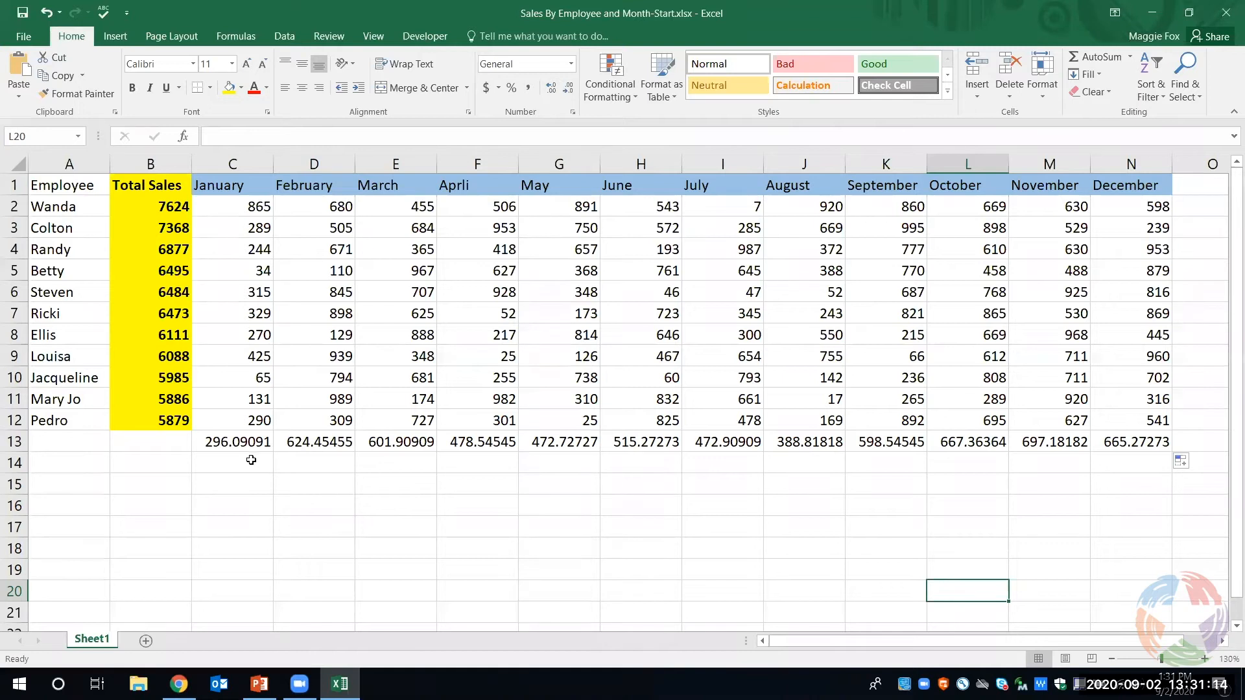
- Select the monthly averages in C13:N13 and open the choice of number formats
left_click_drag(229, 441, 1110, 440)
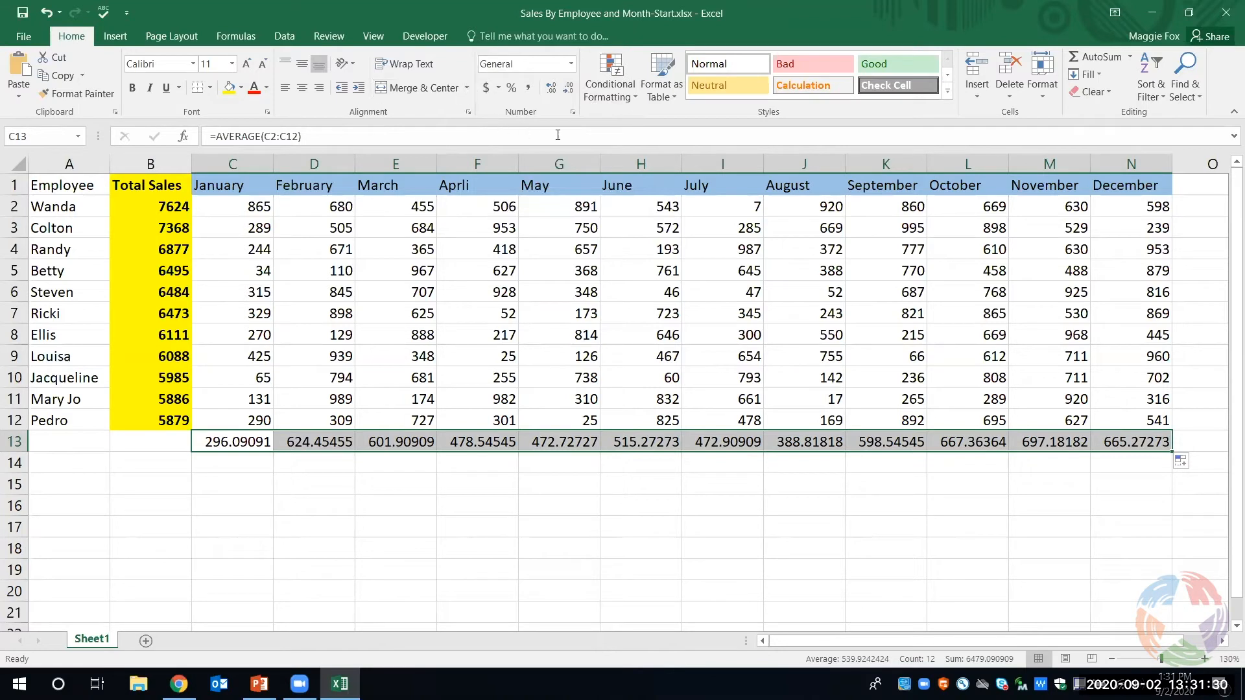
left_click(570, 68)
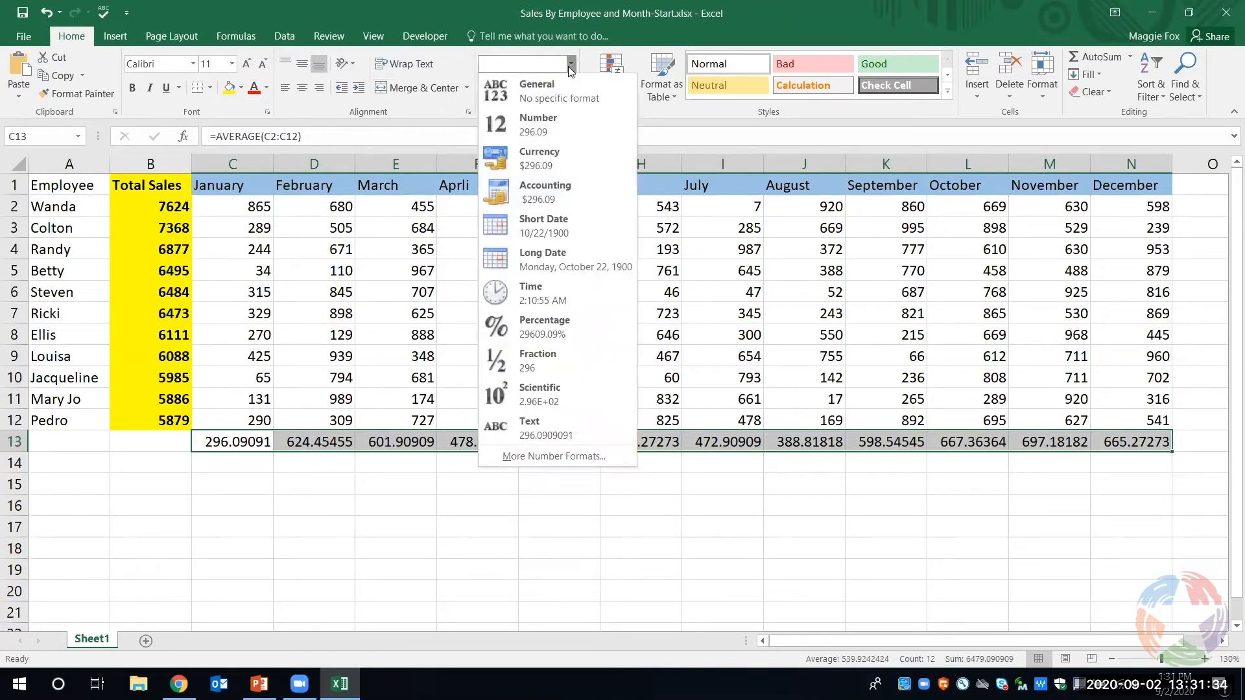
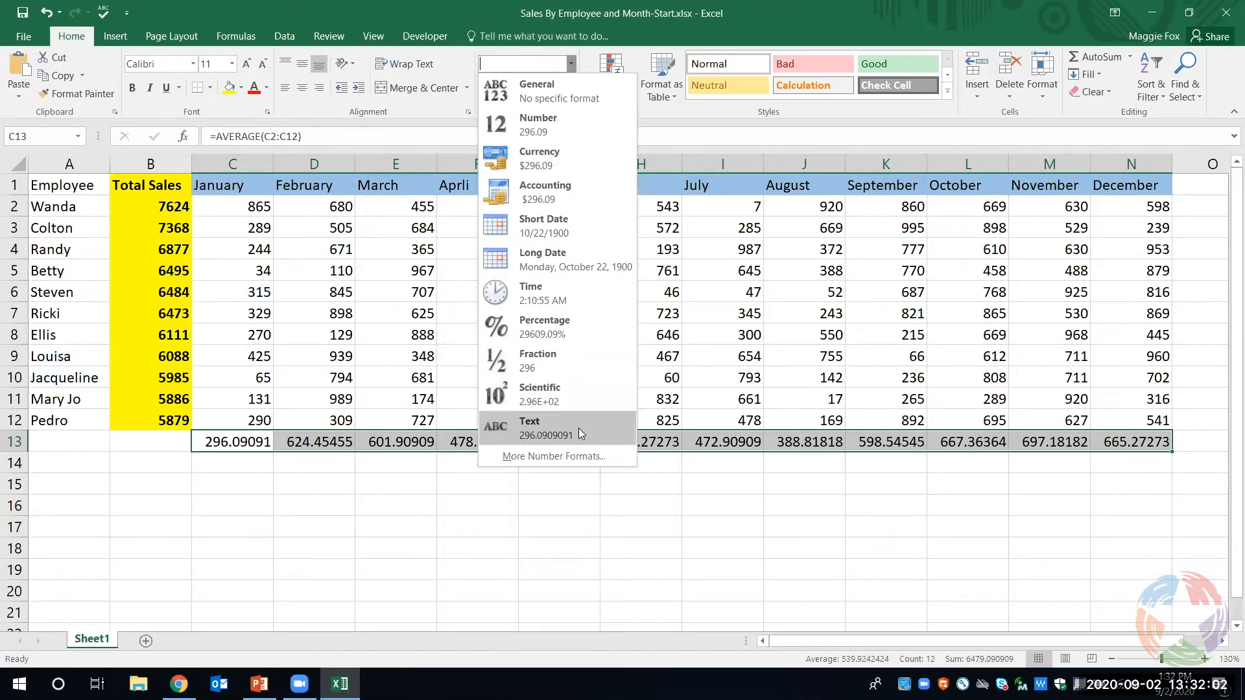
- Apply the Number format to the monthly averages in C13:N13 and open the full number format settings
left_click(537, 130)
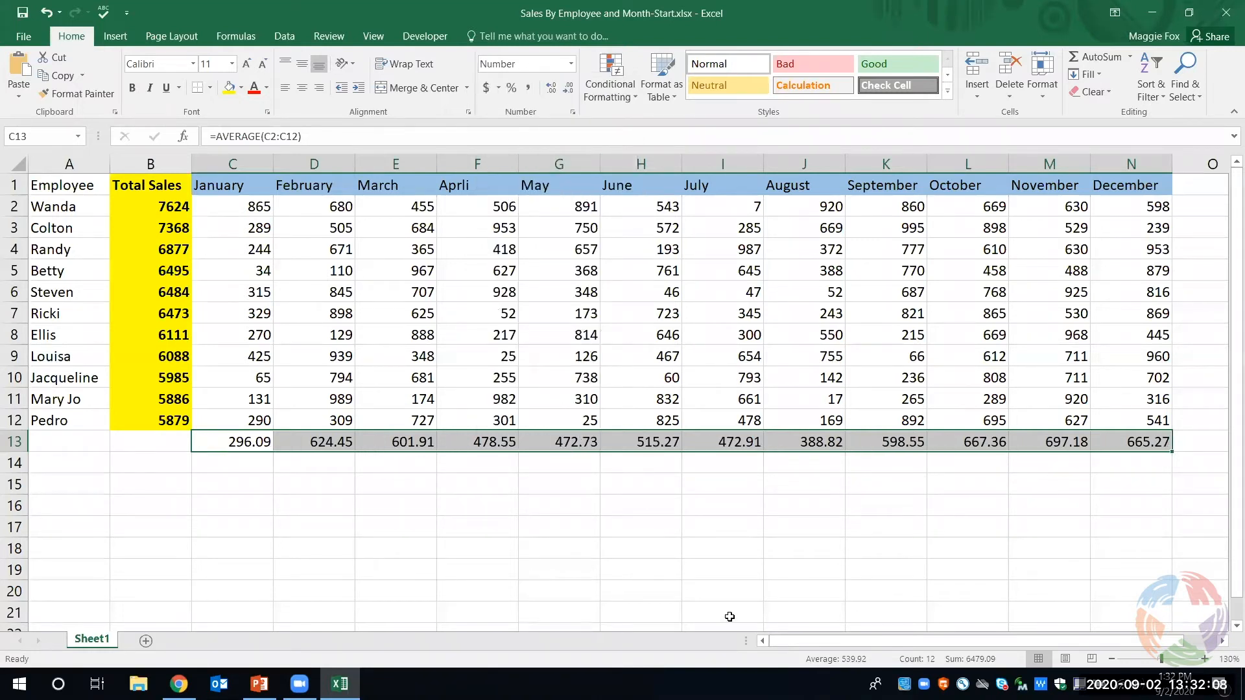
left_click(570, 64)
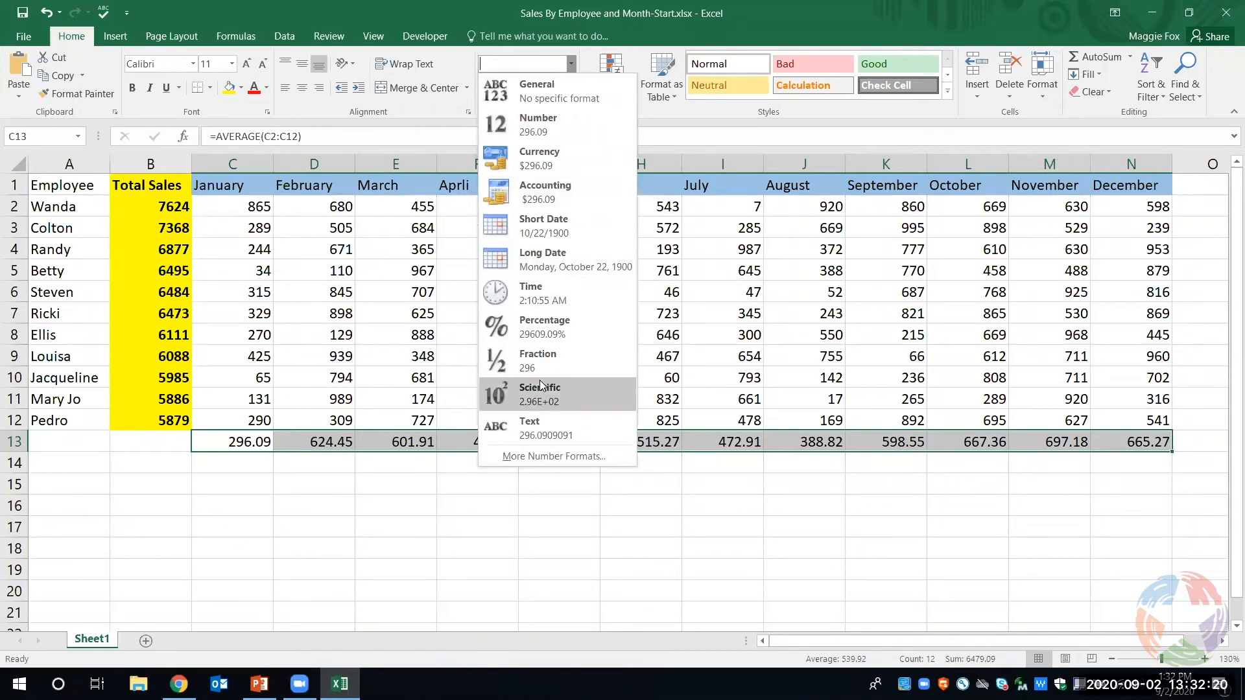
left_click(566, 454)
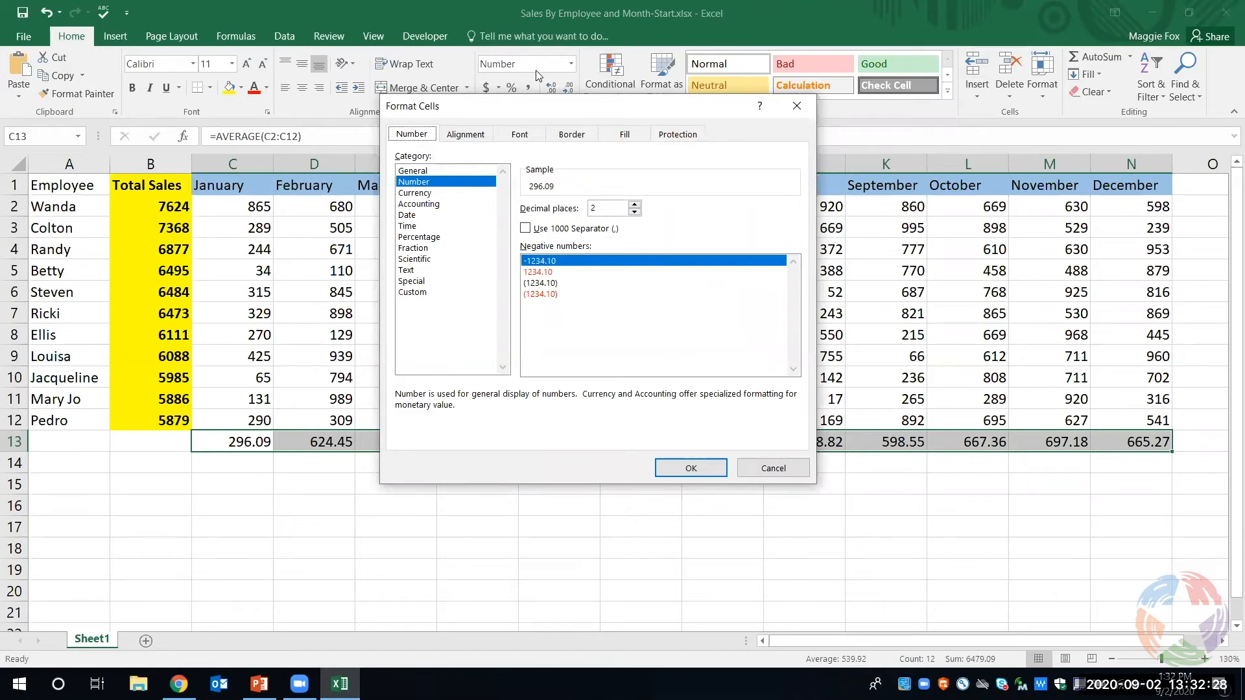
- Look through the General, Number, Currency, Accounting and Time categories to compare their format options
left_click(436, 204)
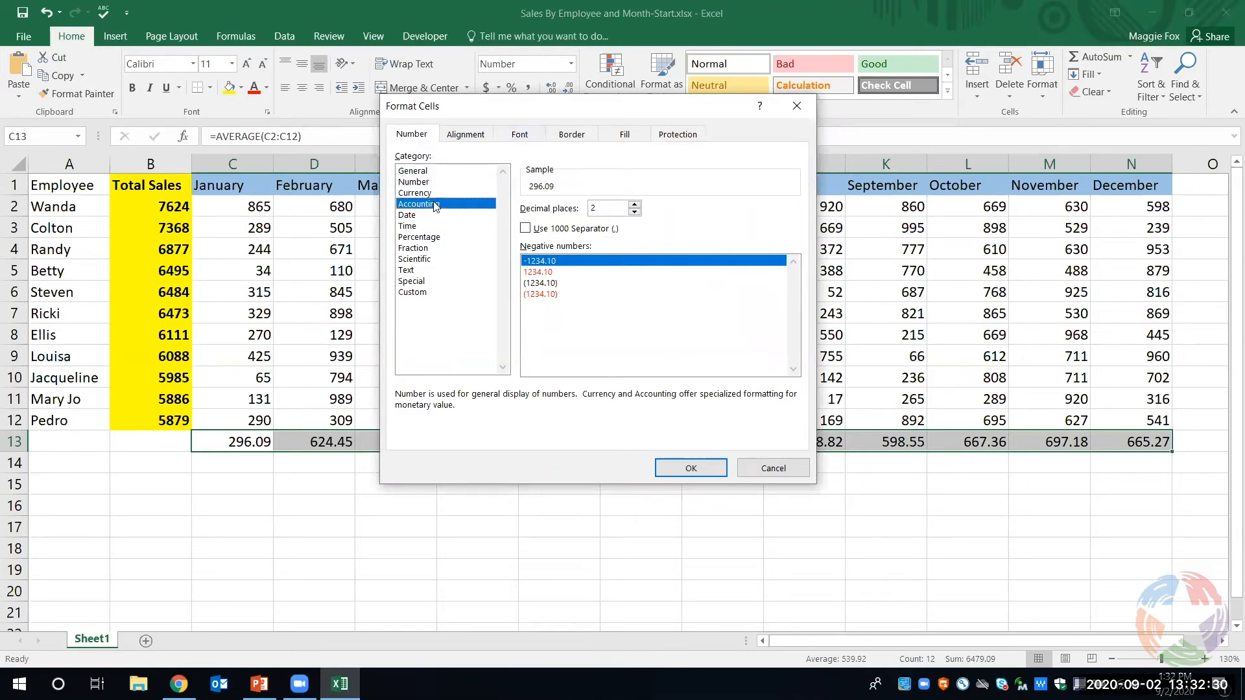
left_click(432, 172)
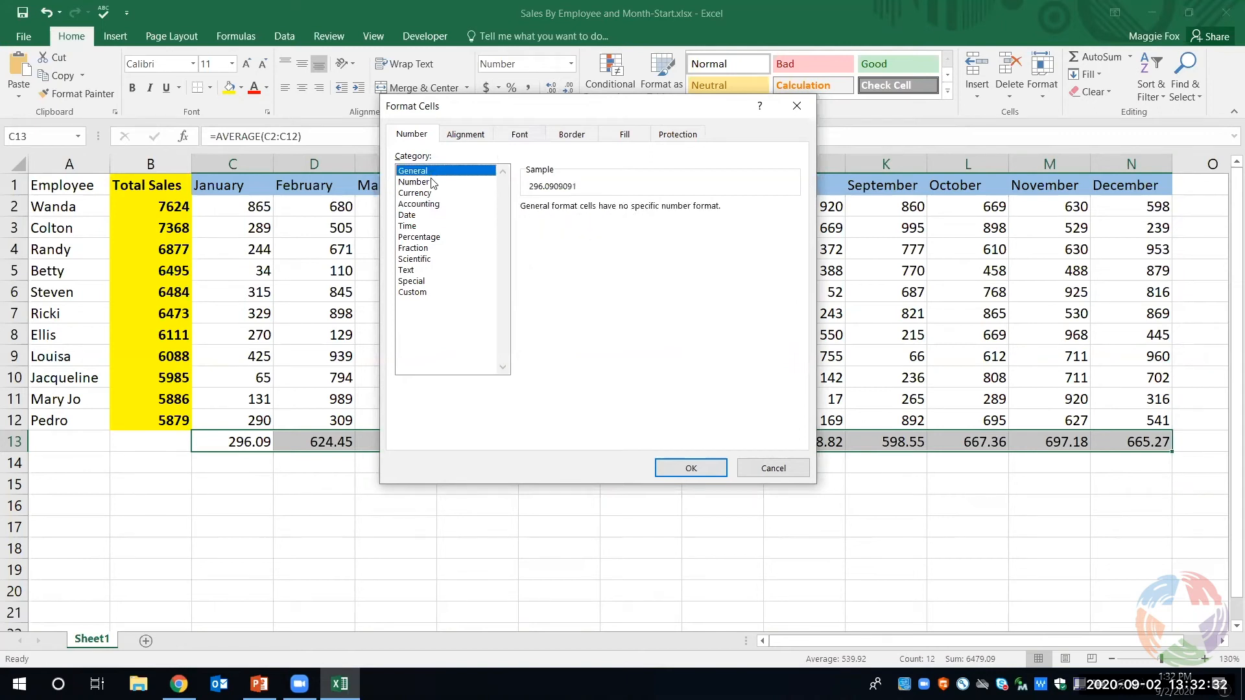
left_click(435, 182)
left_click(434, 193)
left_click(436, 204)
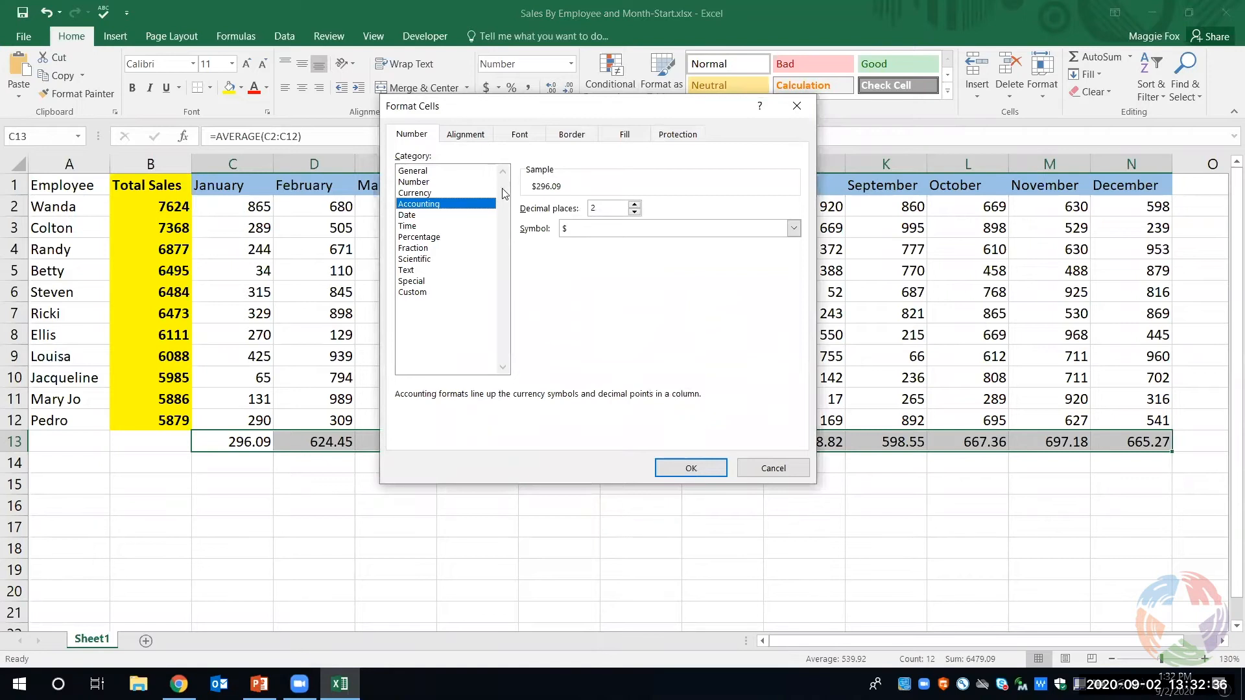
left_click(453, 227)
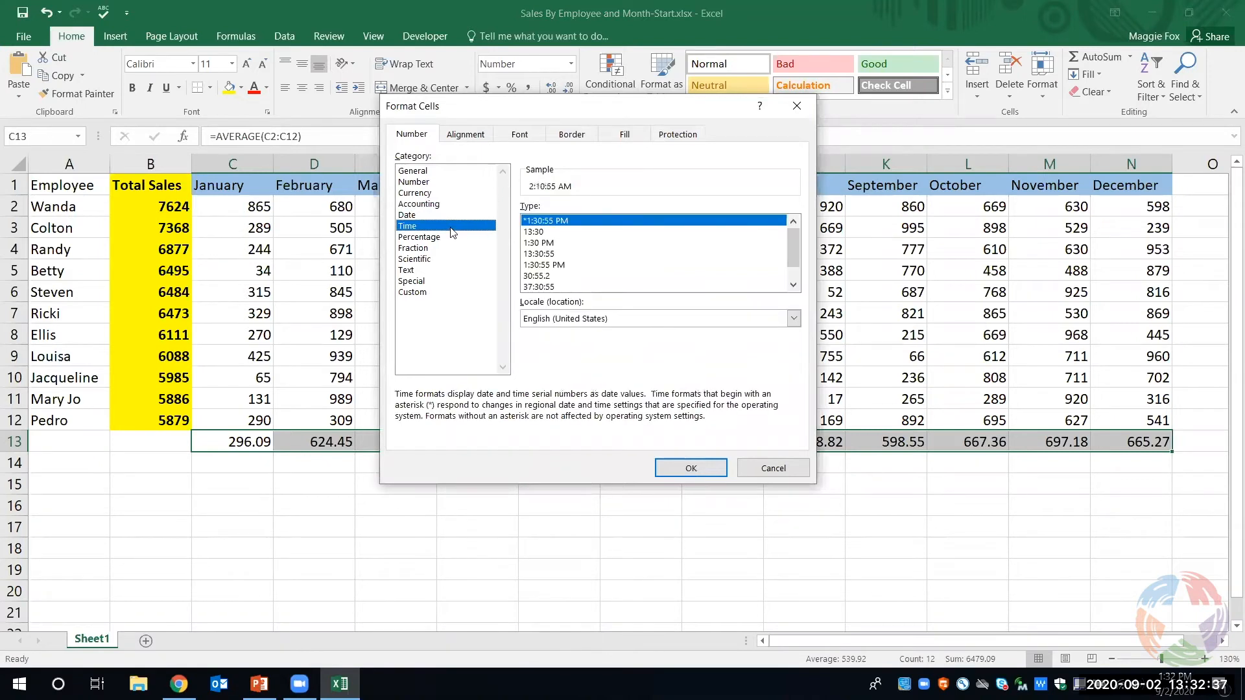
- Format the monthly averages in C13:N13 as Number with 0 decimal places and make them bold
left_click(443, 184)
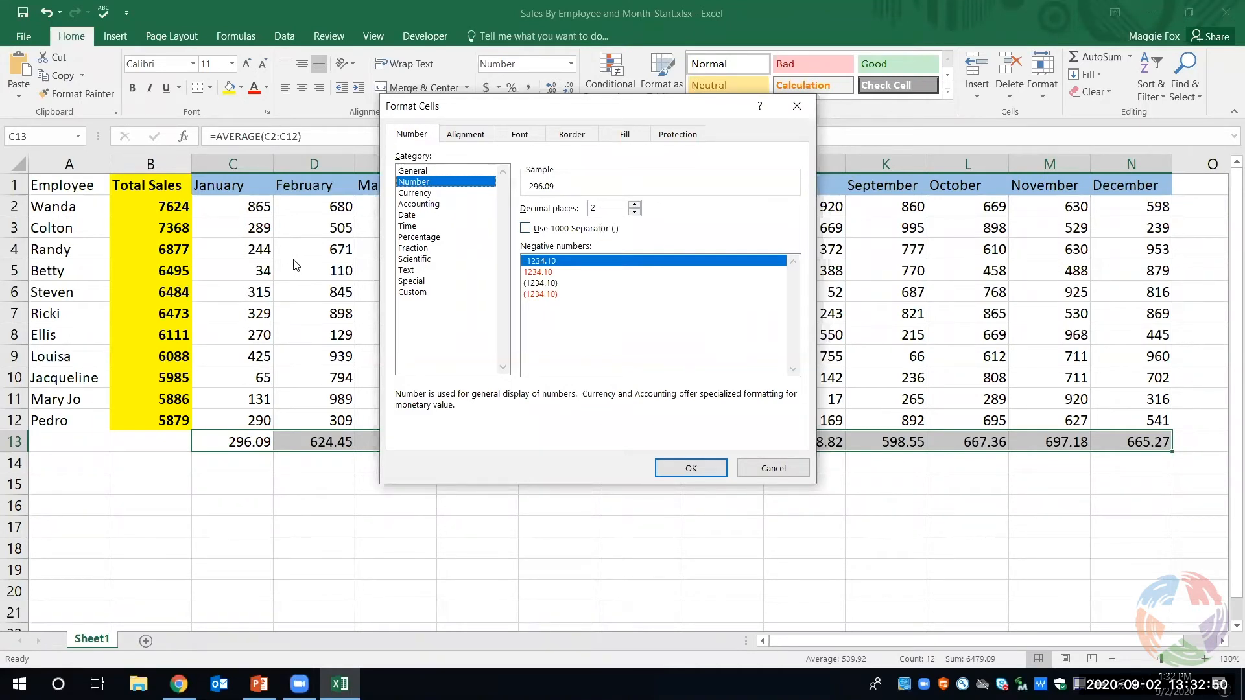
left_click(637, 211)
left_click(636, 211)
left_click(693, 466)
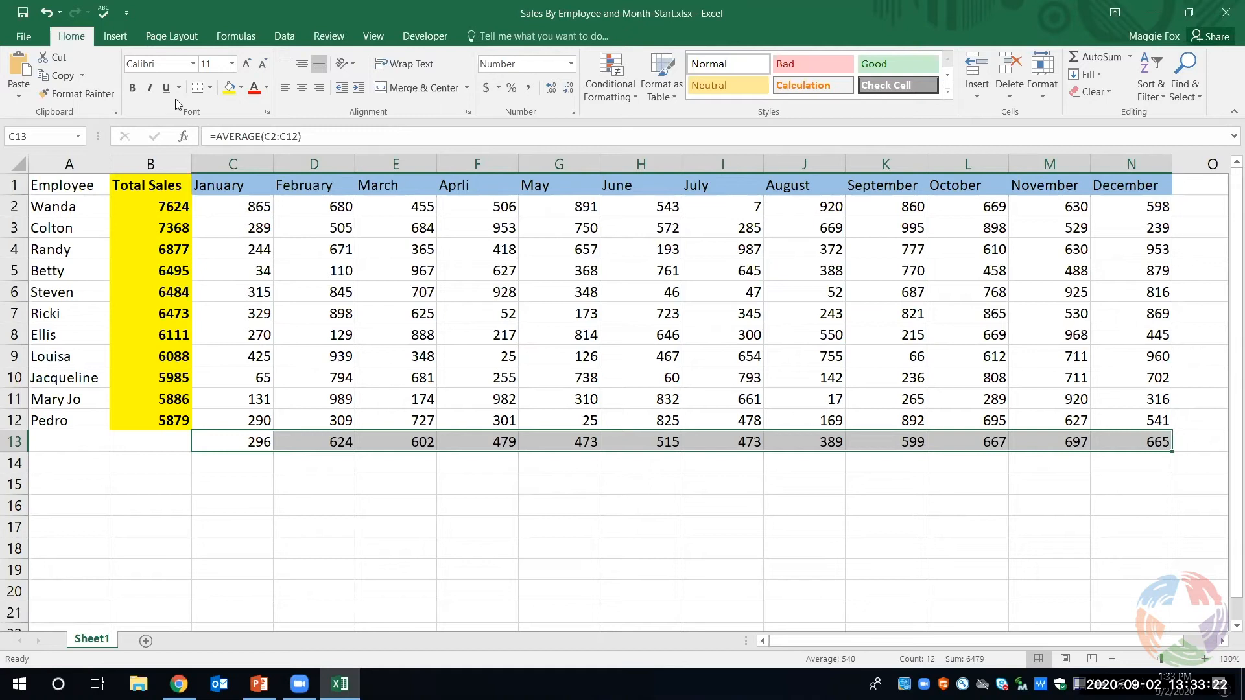
left_click(133, 86)
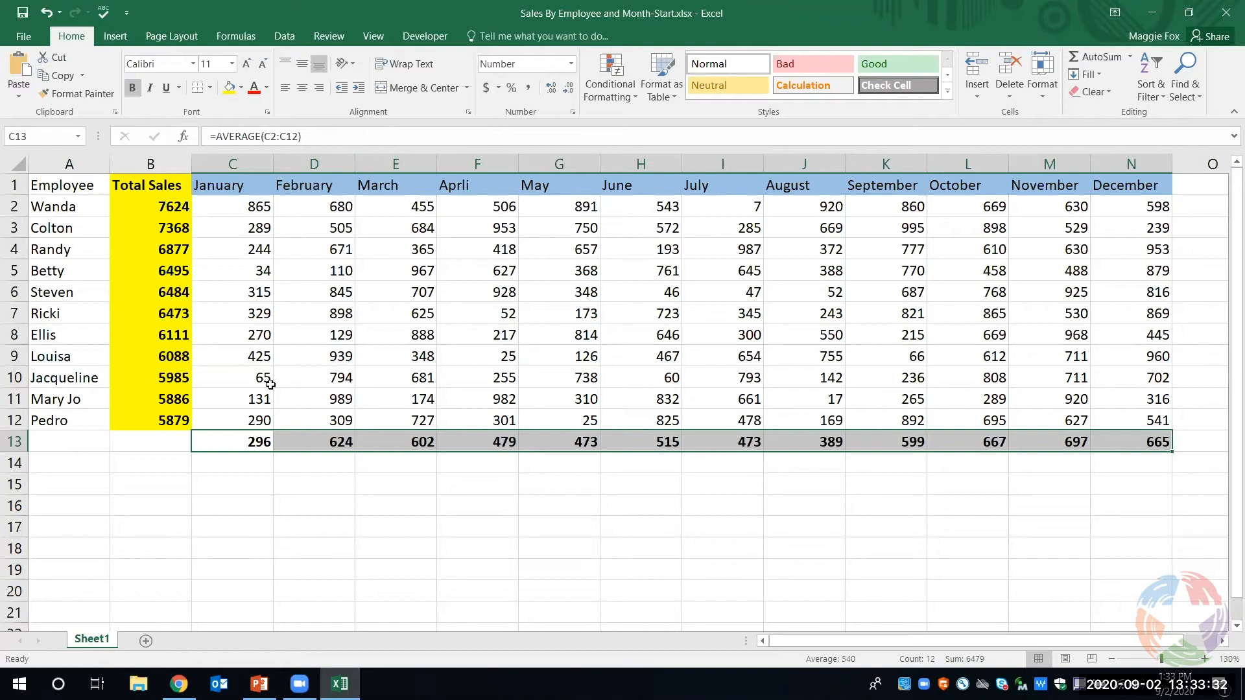
left_click(702, 518)
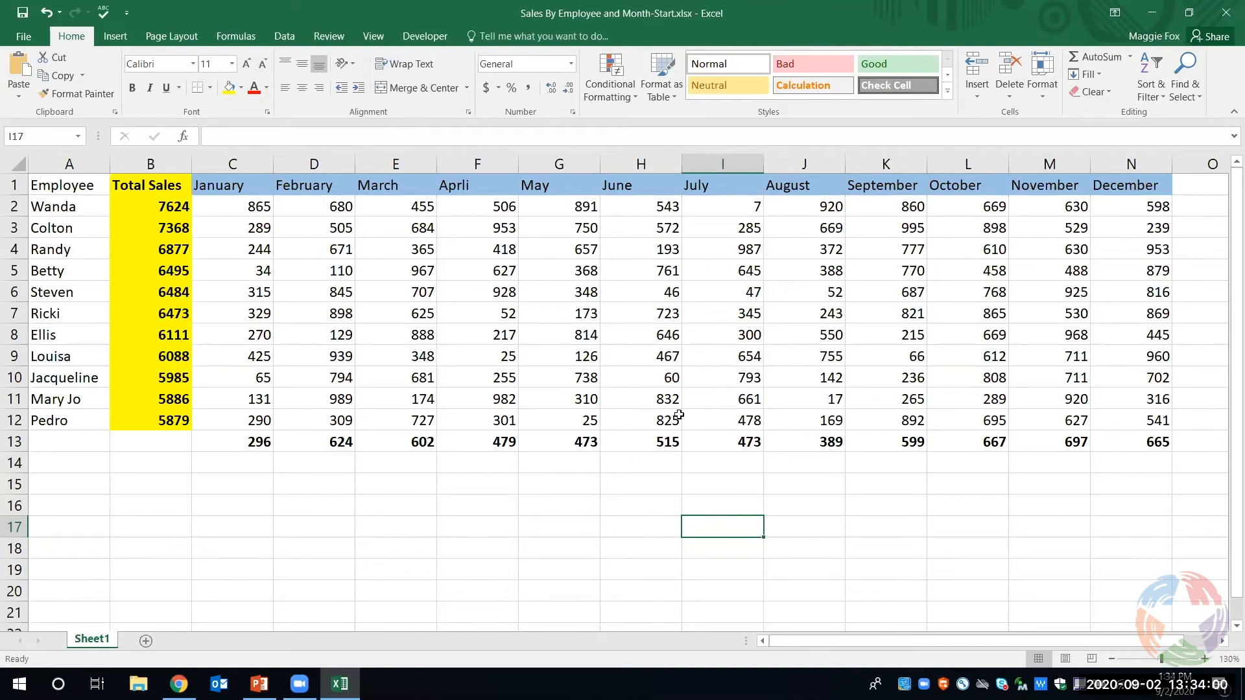
- Freeze the top row of the sheet with cell G7 selected
left_click(588, 309)
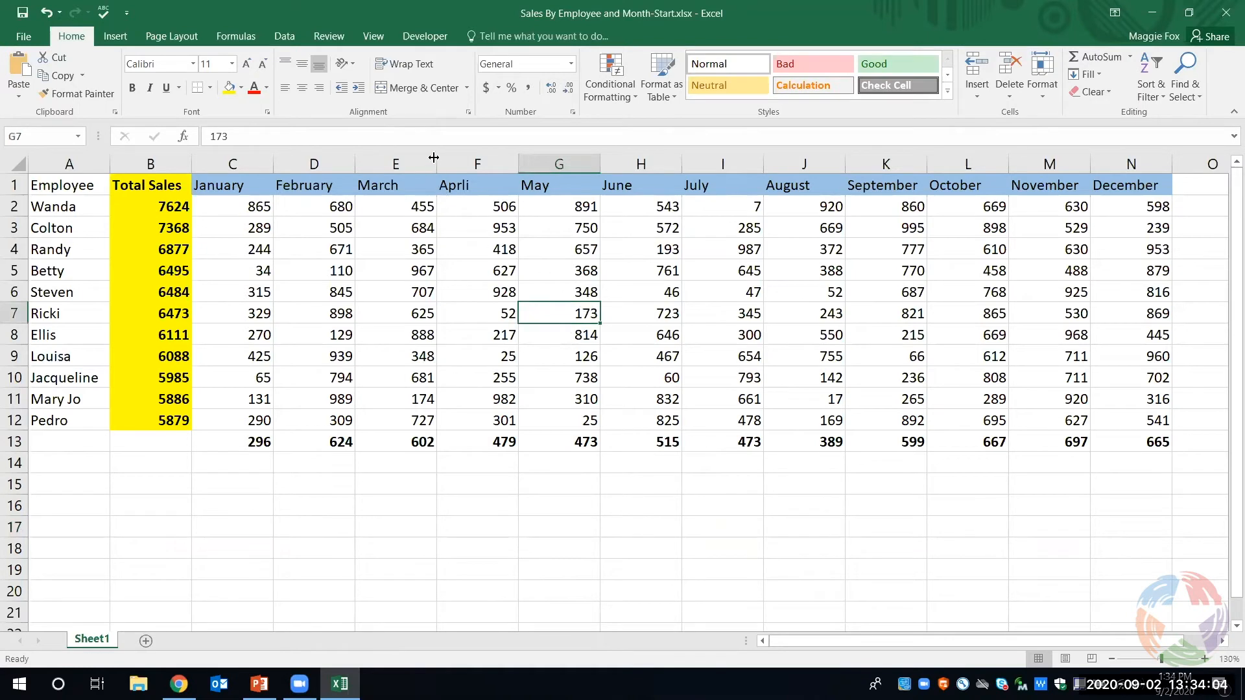
left_click(378, 39)
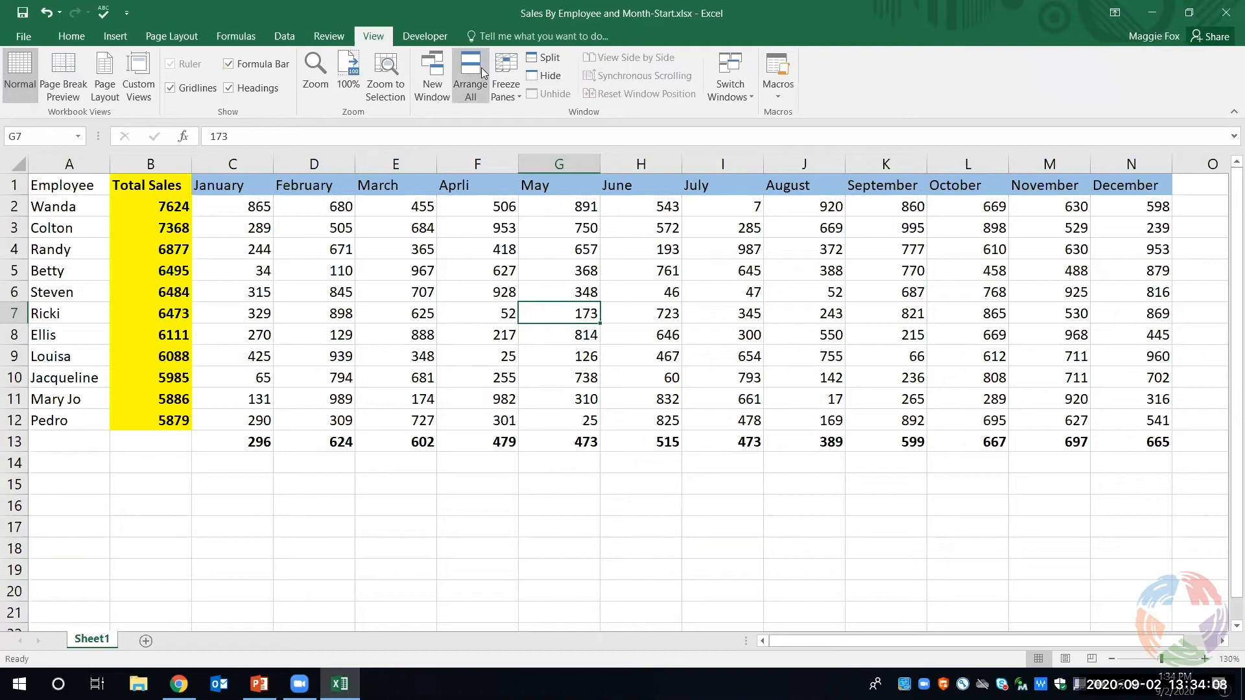
left_click(506, 94)
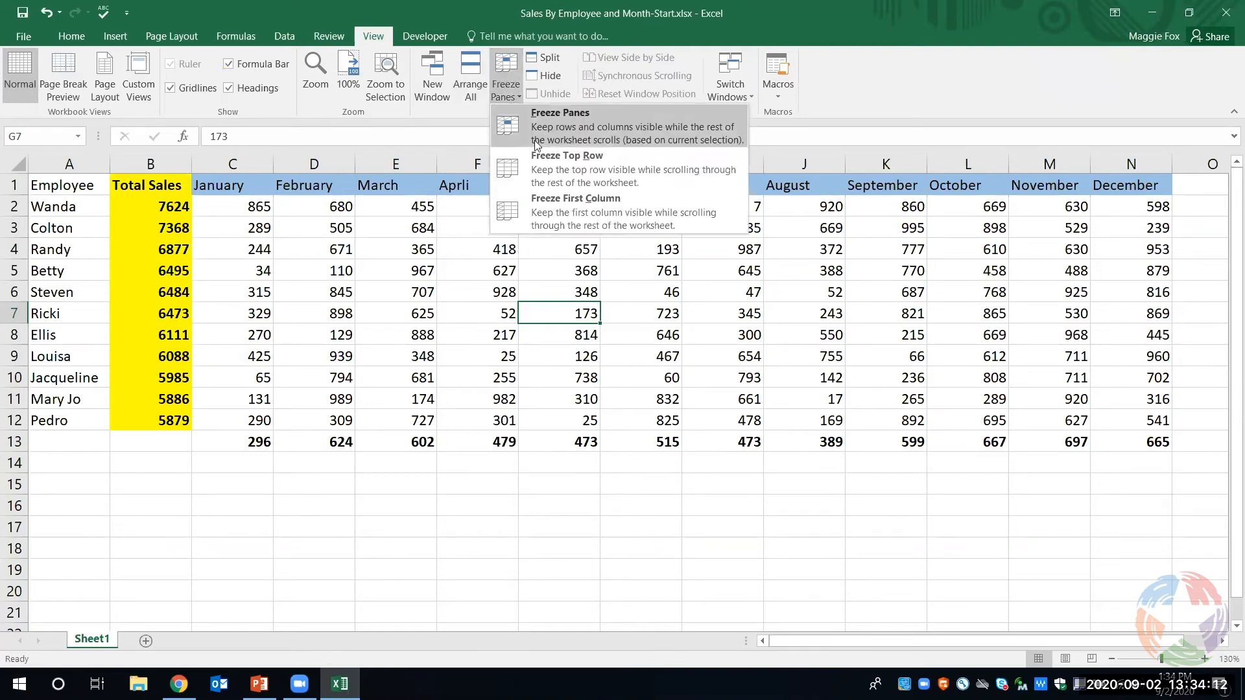
left_click(569, 171)
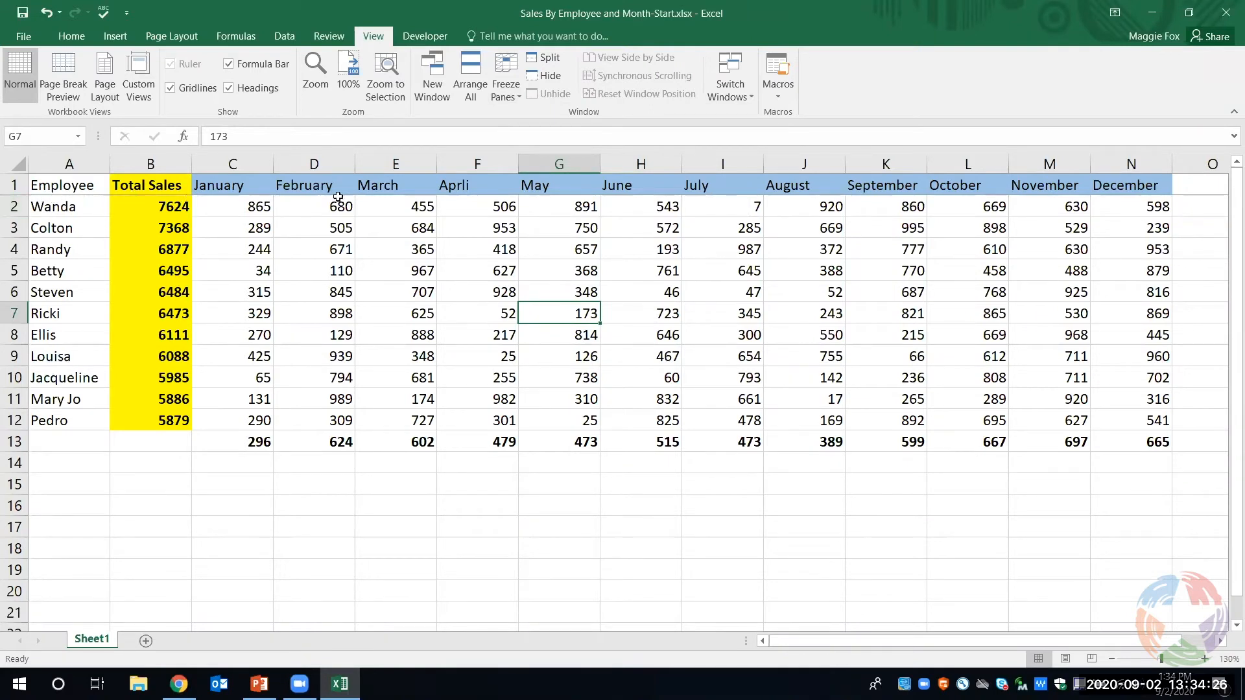
- Examine how the header row behaves while moving down through the worksheet and back up
scroll(451, 350, "down", 3)
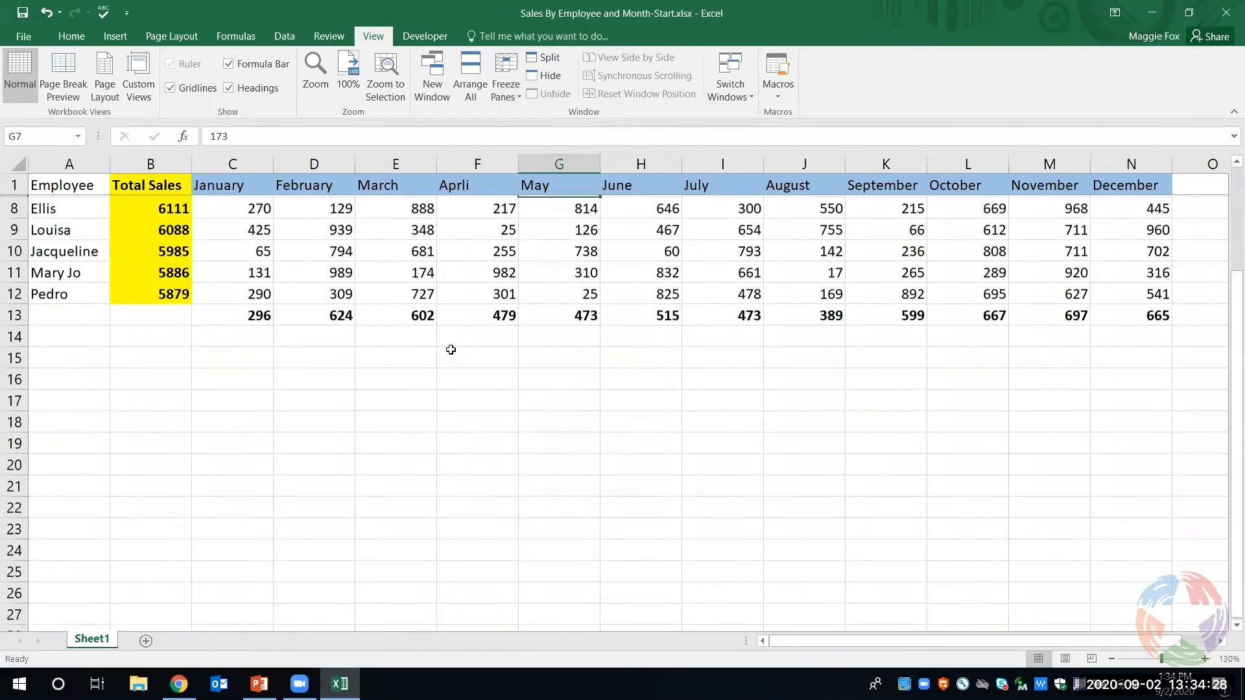
scroll(451, 351, "down", 1)
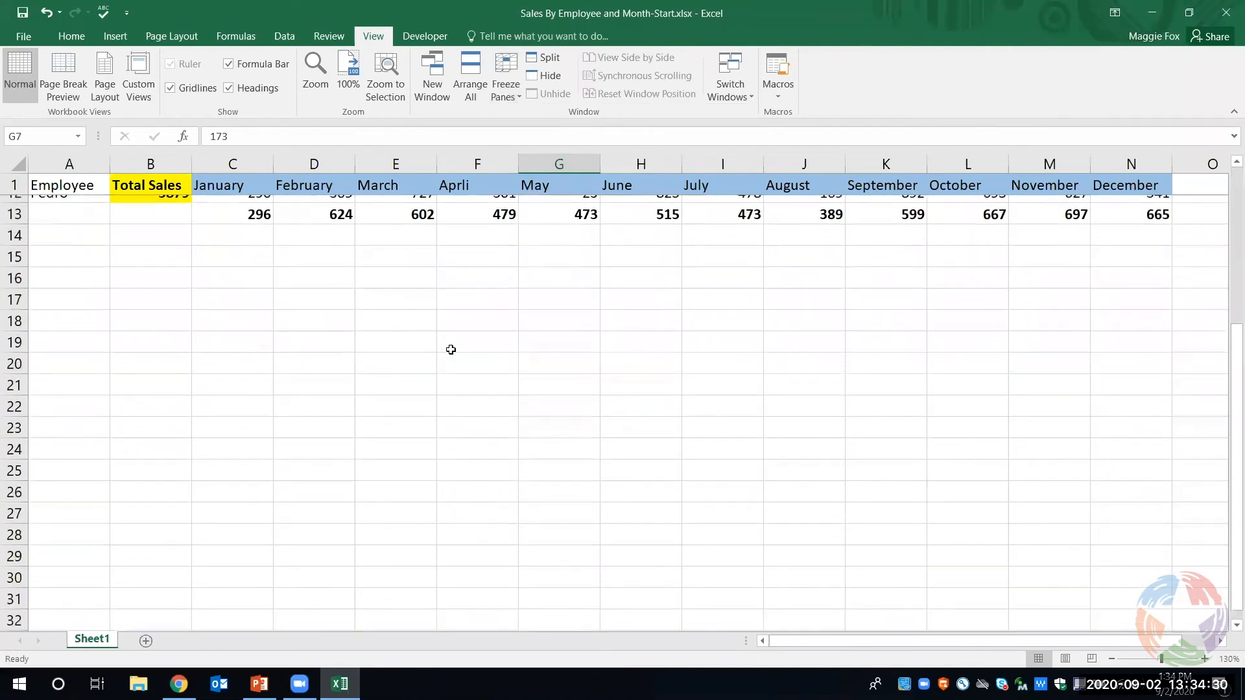
scroll(451, 350, "up", 2)
scroll(450, 350, "up", 2)
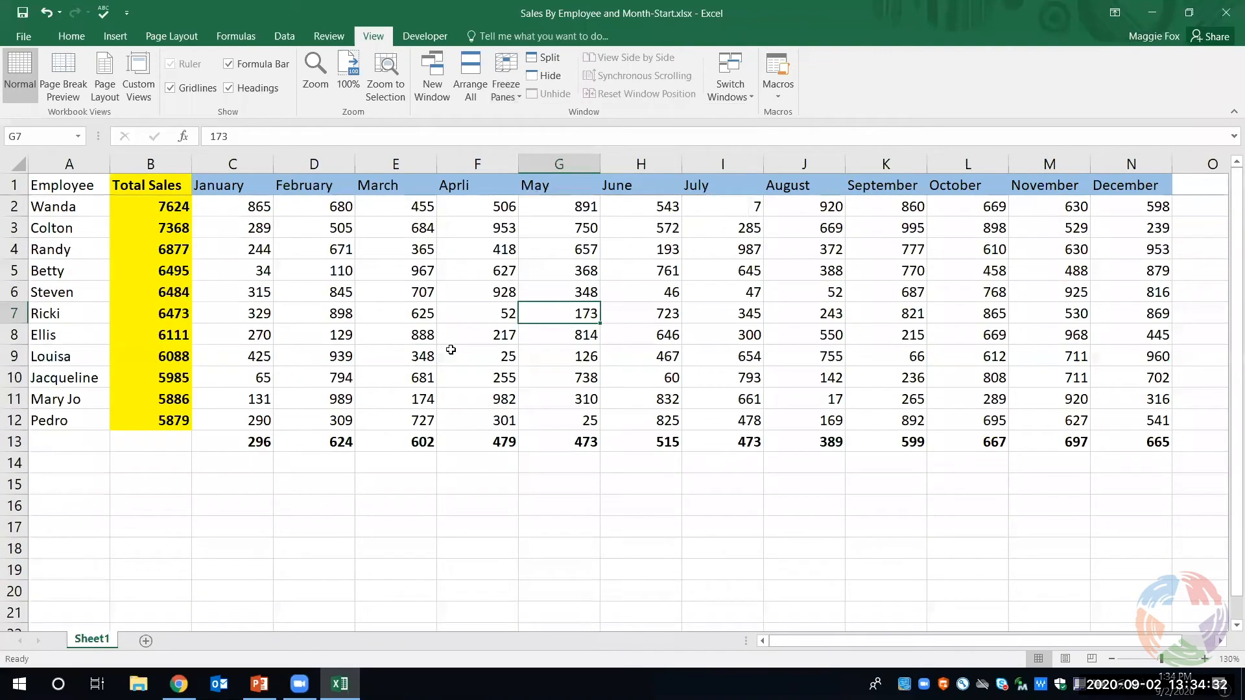
scroll(450, 350, "down", 1)
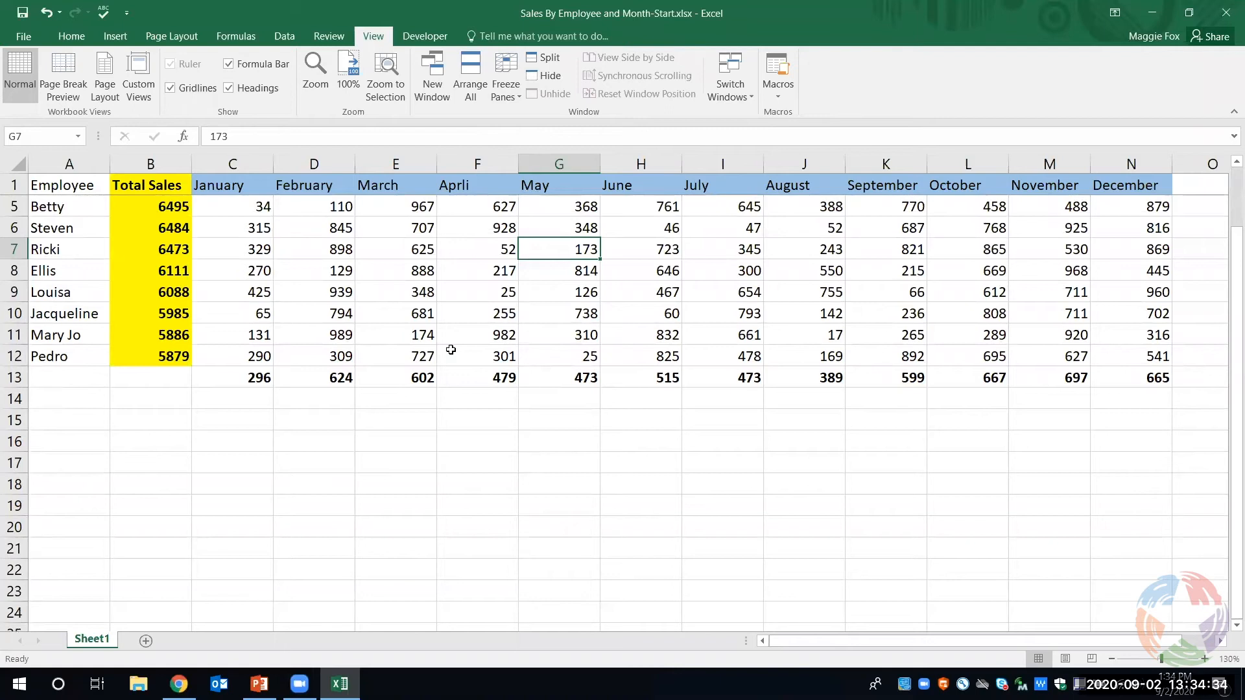
scroll(451, 350, "down", 4)
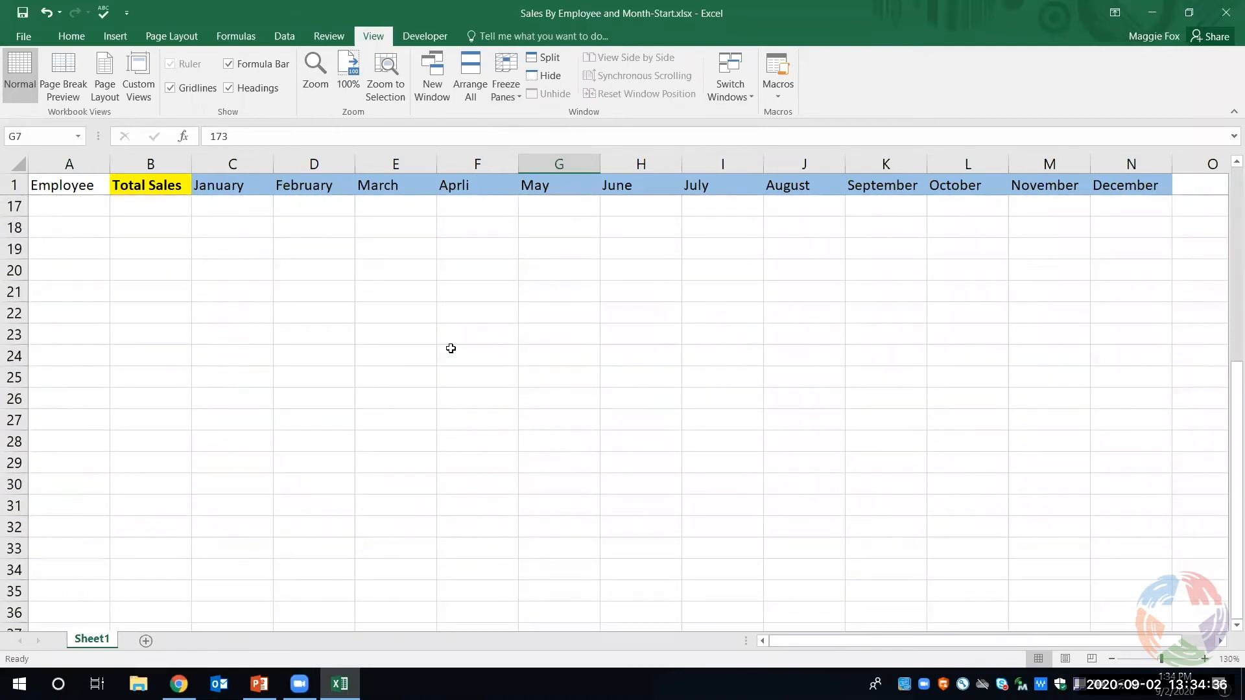
scroll(450, 348, "up", 5)
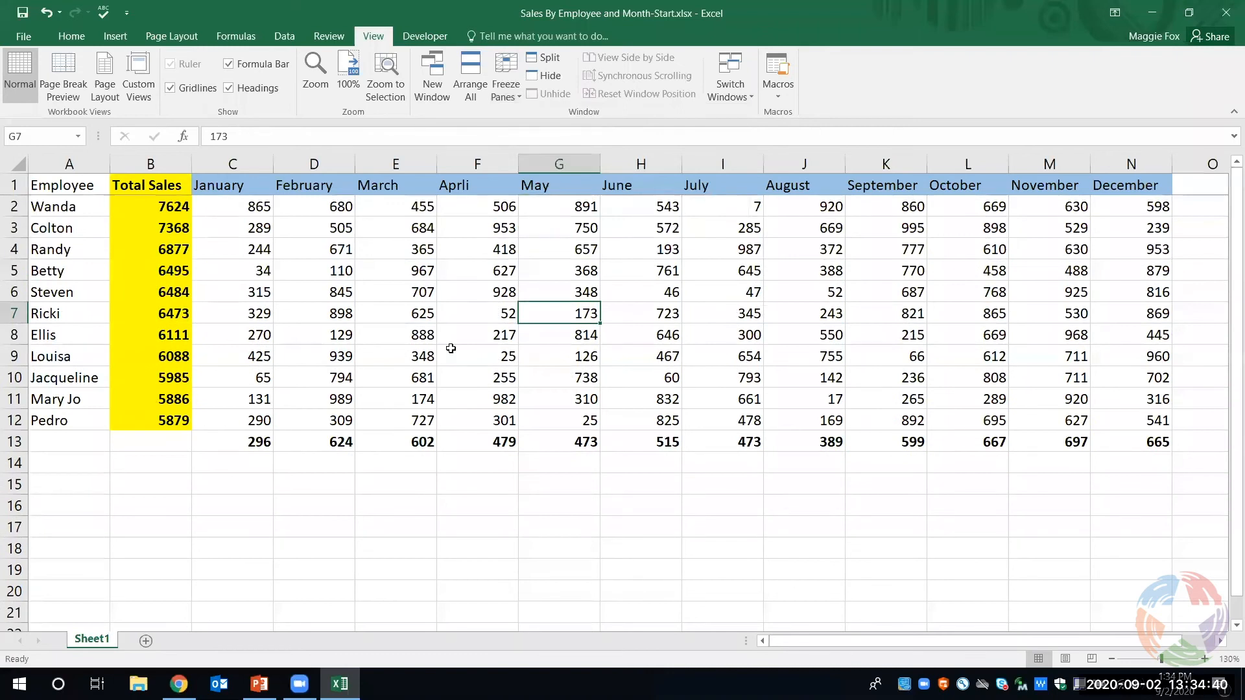
scroll(450, 348, "down", 4)
scroll(451, 349, "down", 3)
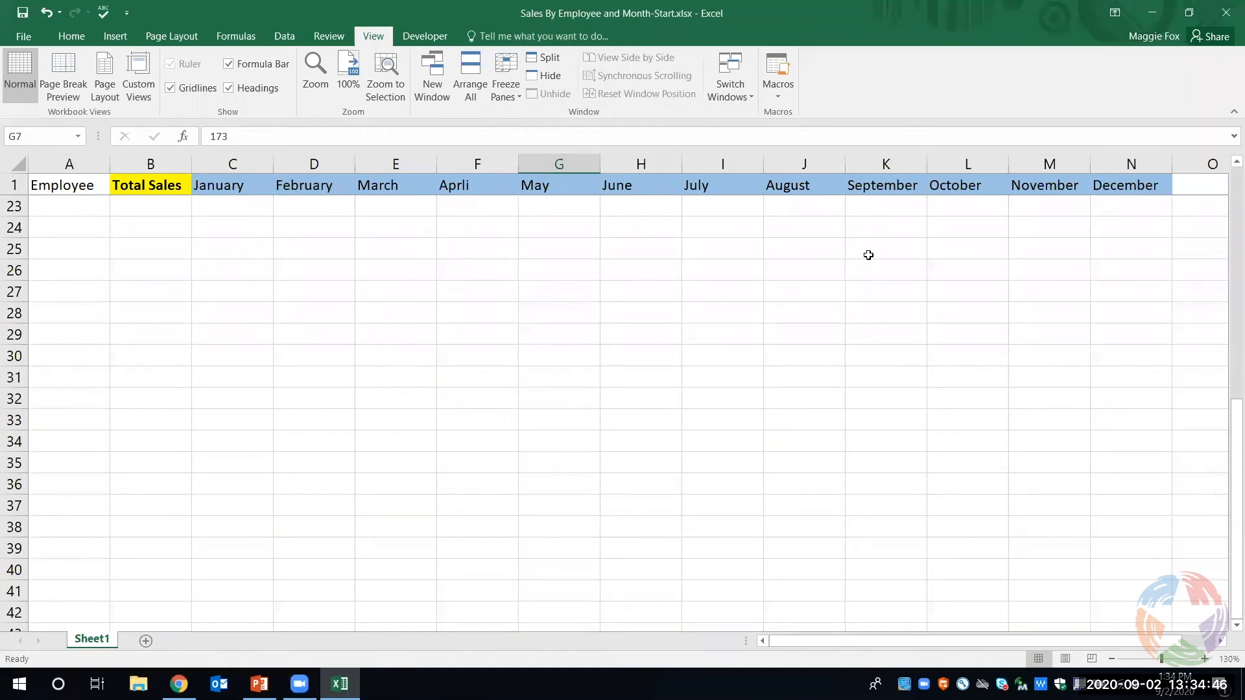
scroll(516, 373, "up", 6)
scroll(516, 372, "up", 1)
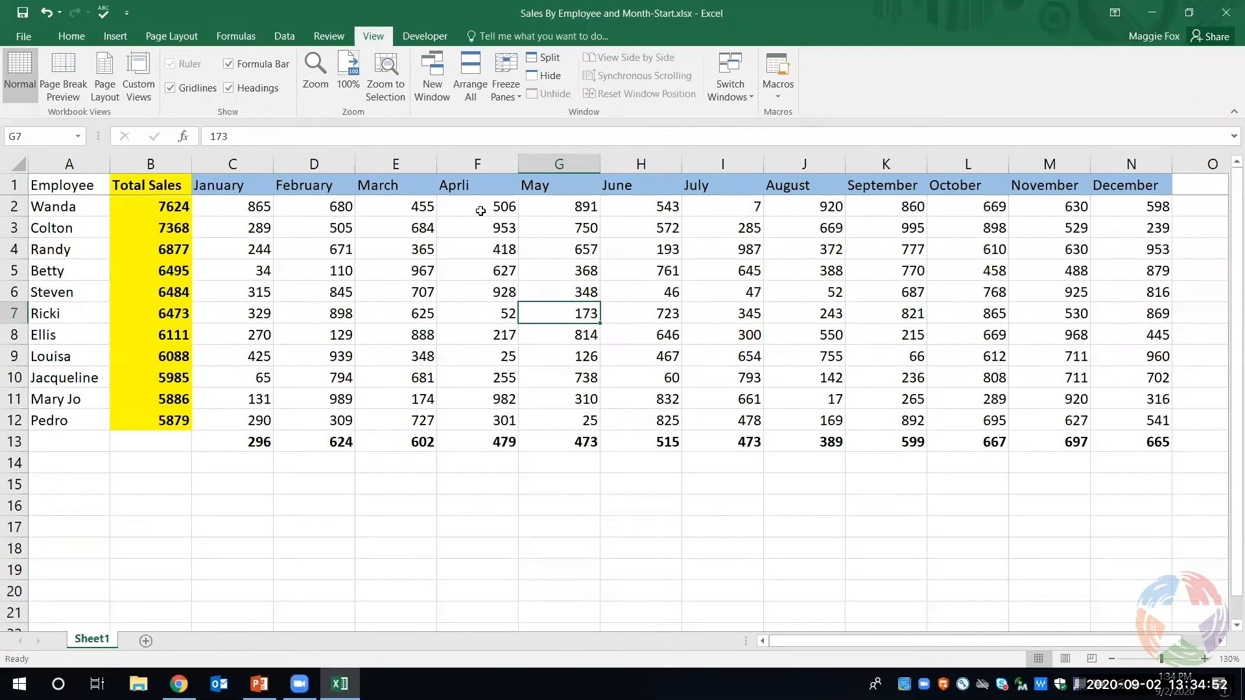
- Unfreeze the top row, then freeze the first column and check it while moving across the sheet
left_click(504, 99)
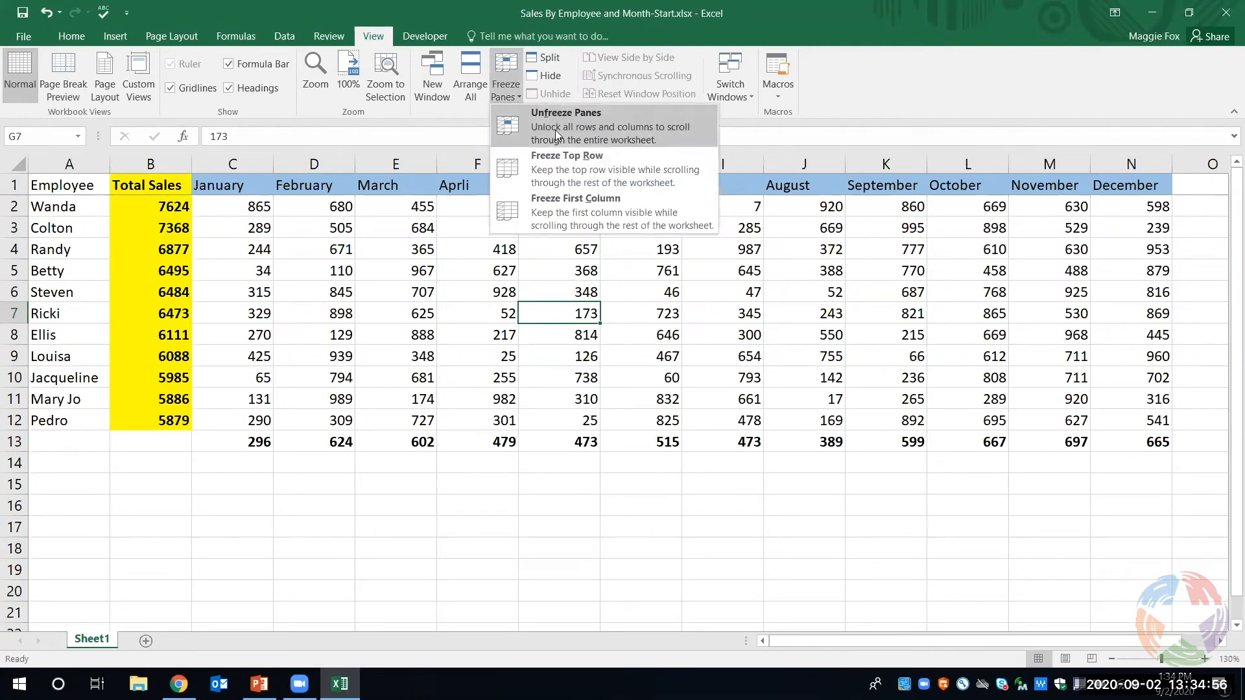
left_click(513, 98)
left_click(511, 95)
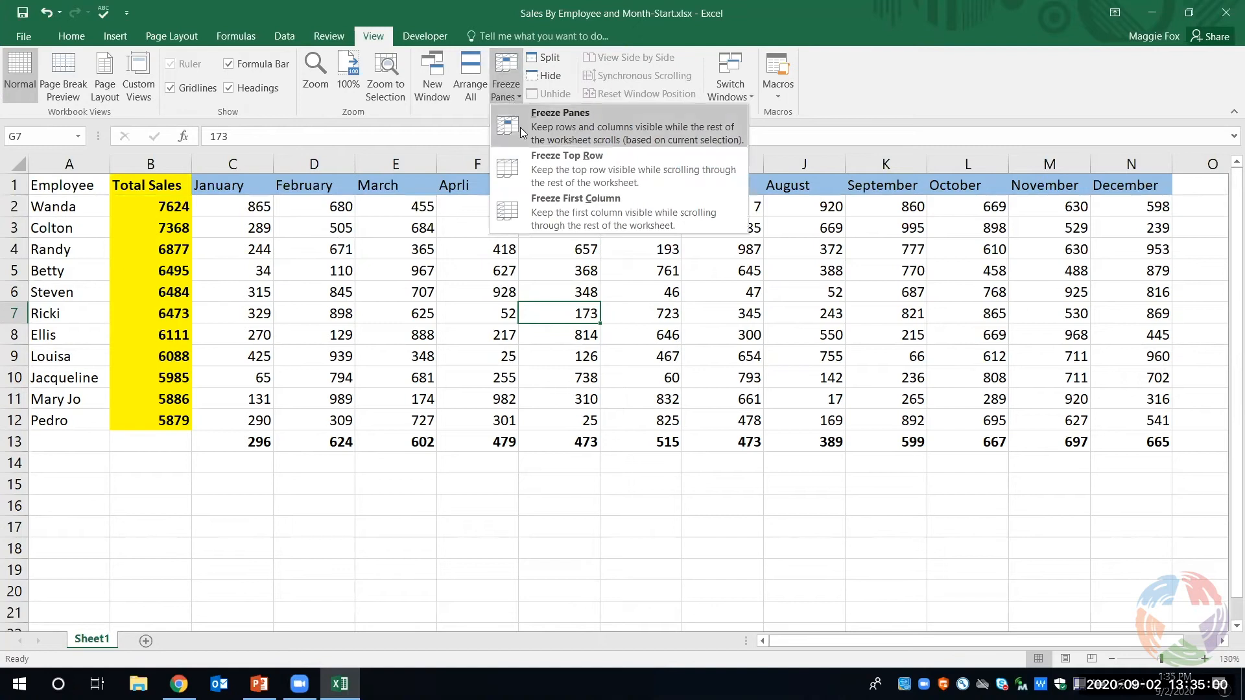
left_click(547, 204)
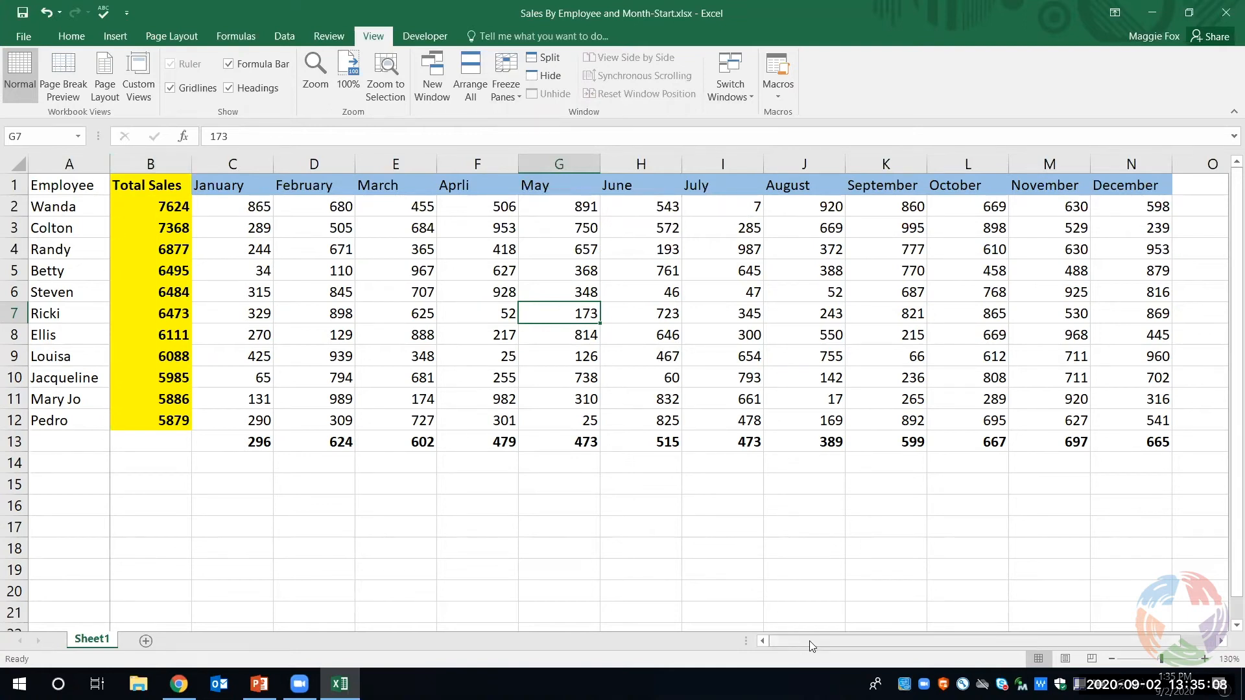
left_click_drag(813, 641, 861, 642)
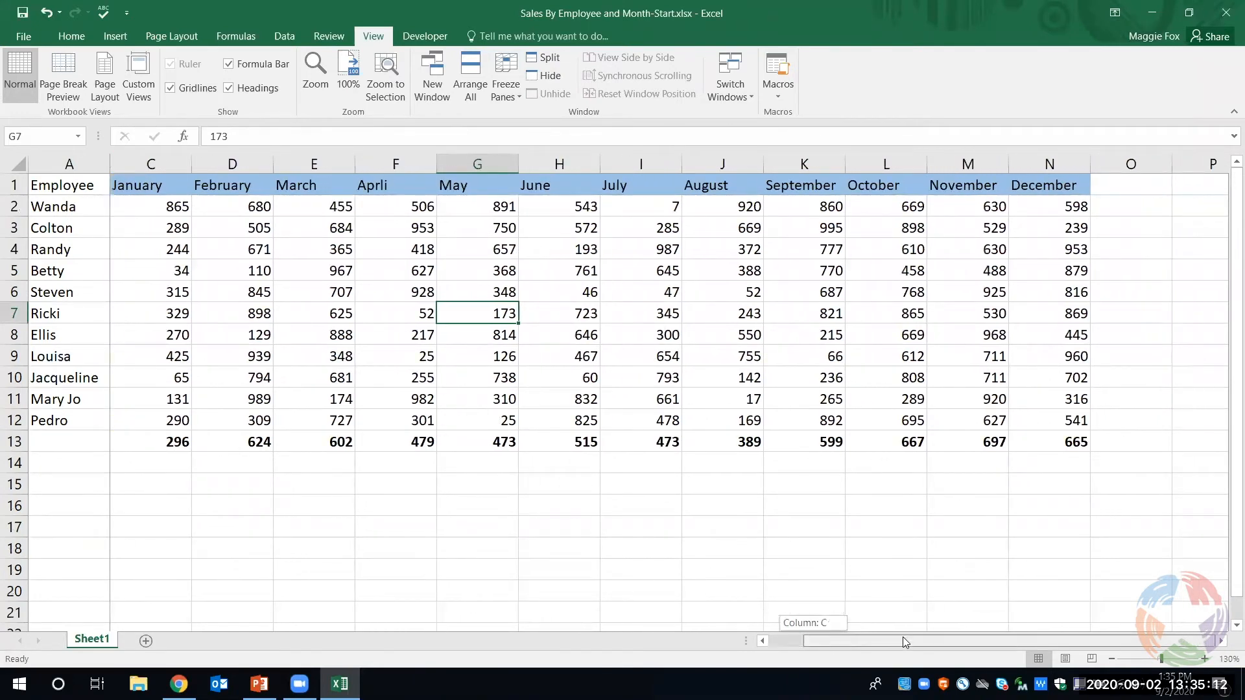
left_click_drag(845, 640, 710, 641)
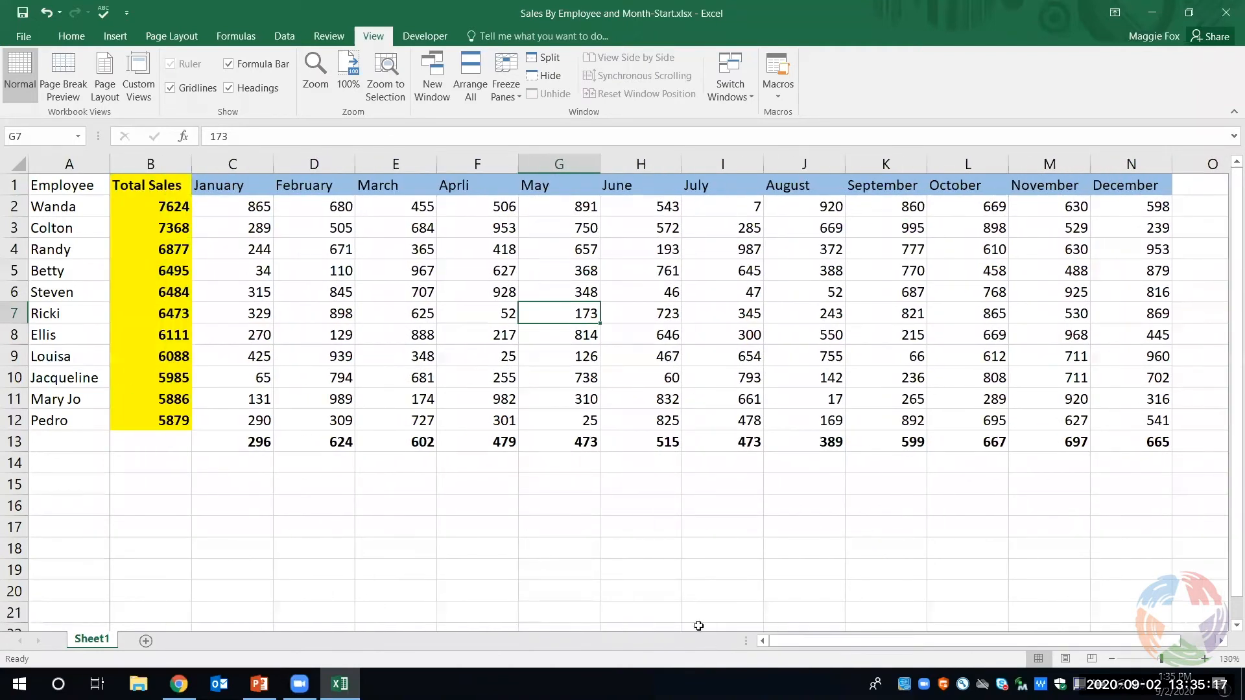
- Unfreeze the first column and freeze the rows above and the columns before cell G7
left_click(500, 96)
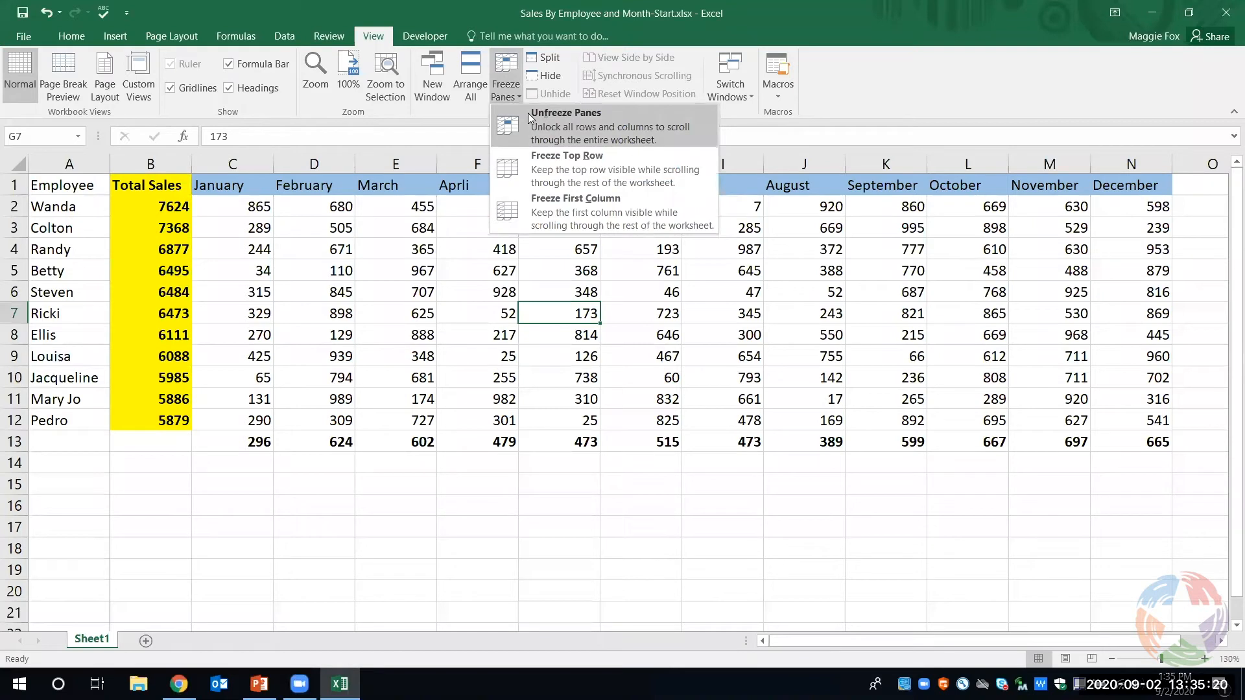
left_click(528, 112)
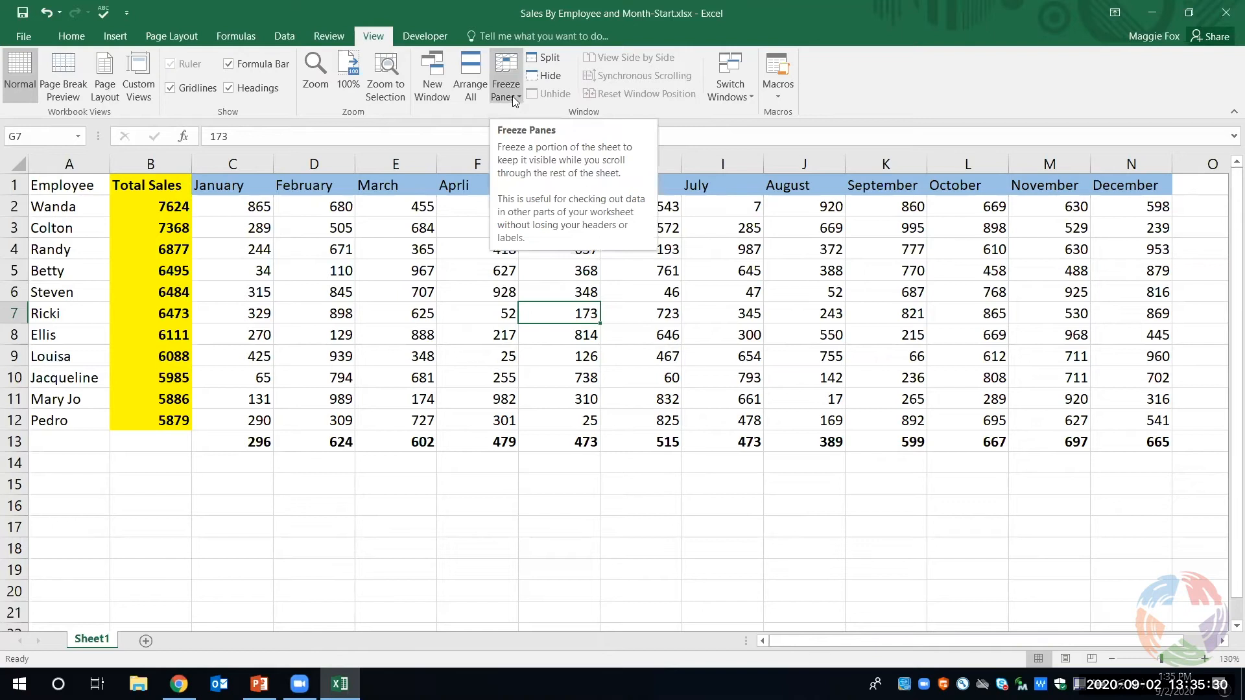
left_click(512, 96)
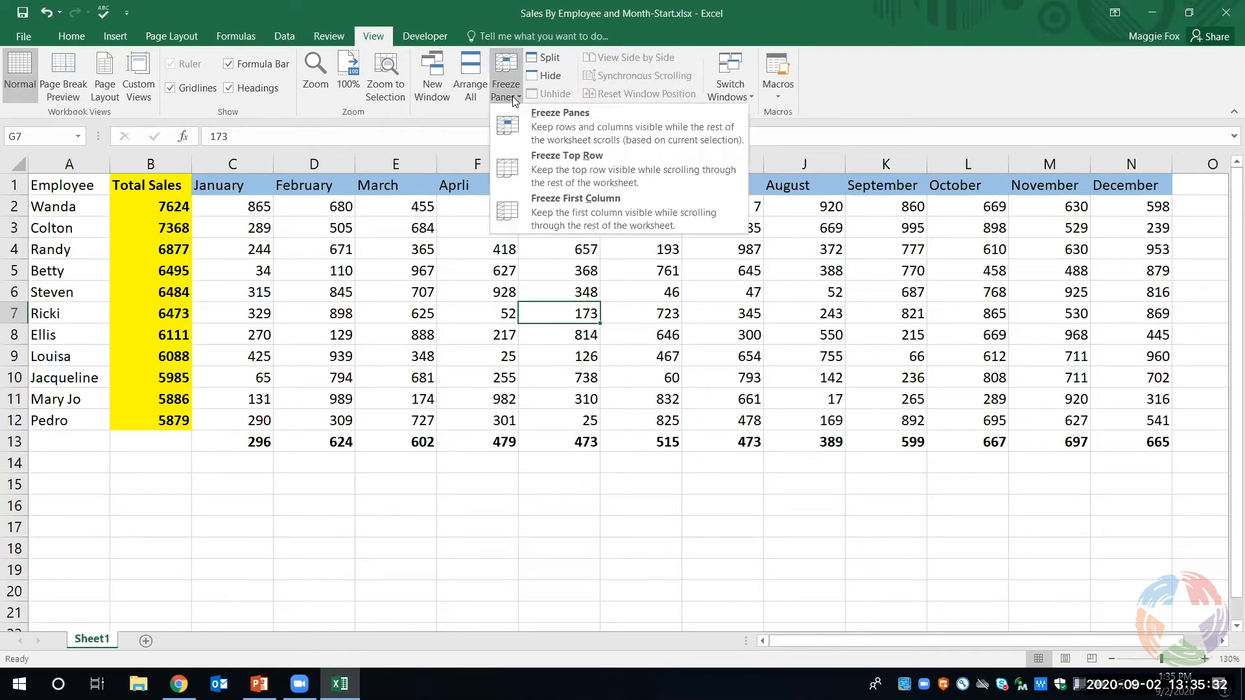
left_click(558, 134)
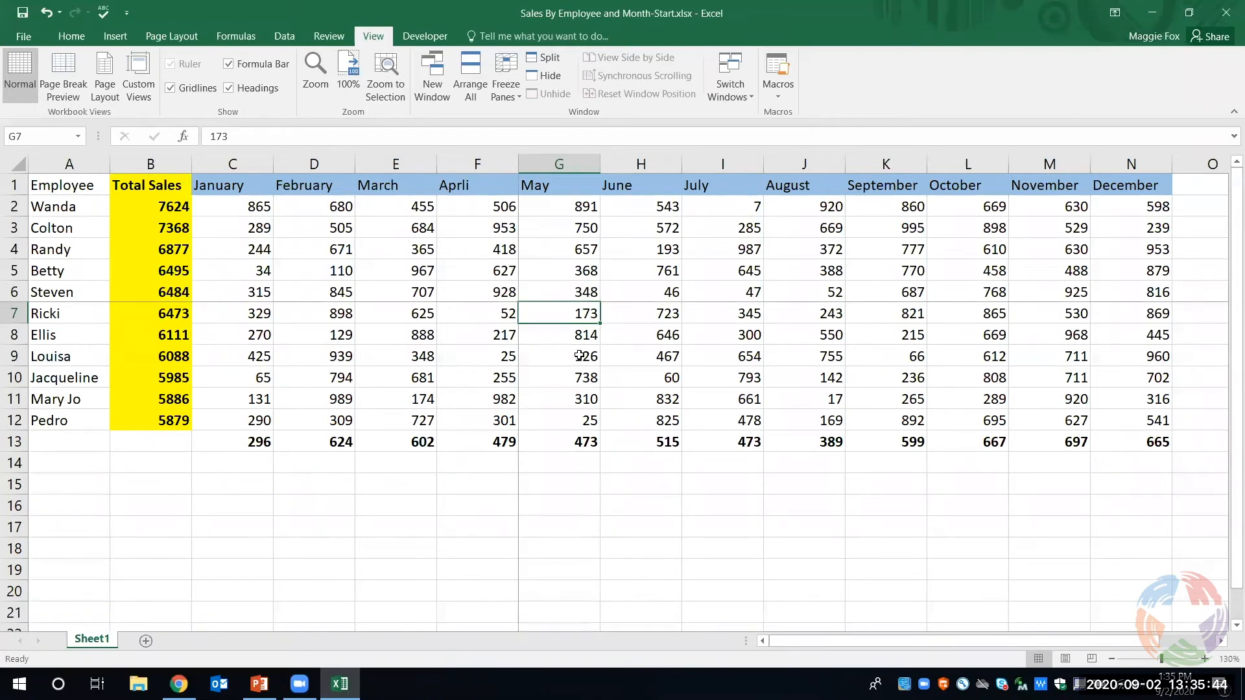
scroll(754, 381, "down", 2)
scroll(754, 381, "up", 2)
left_click_drag(914, 641, 816, 634)
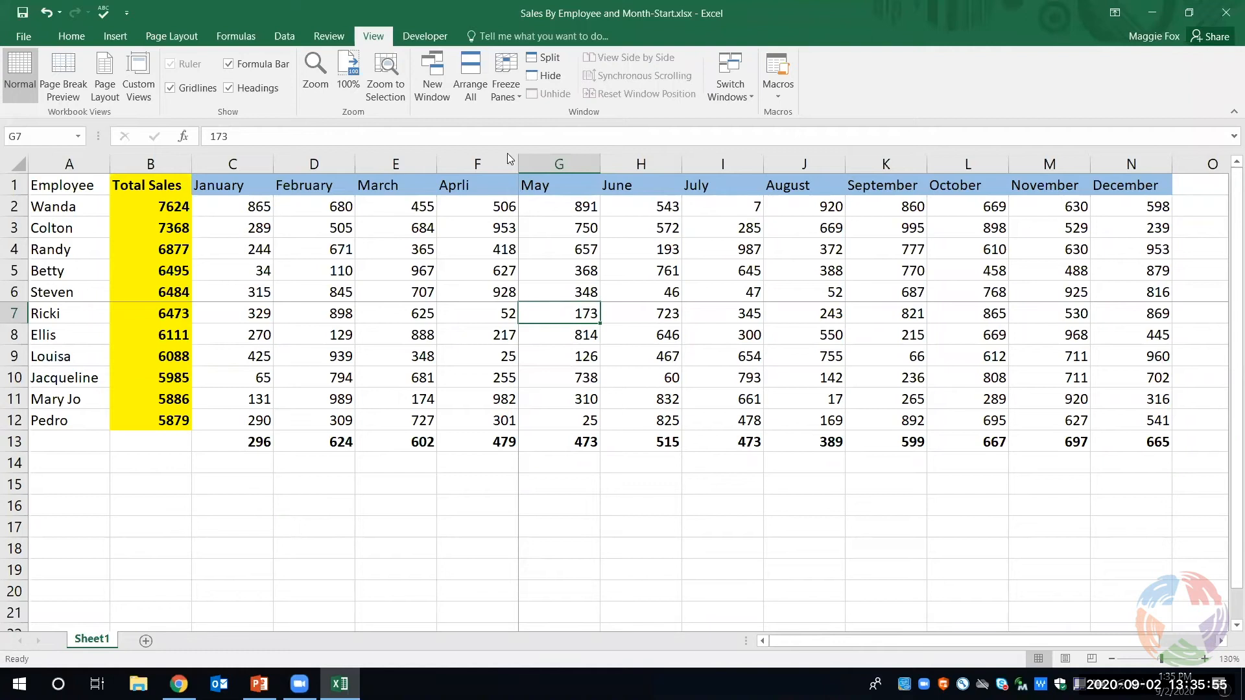
- Unfreeze the current panes, then freeze the header row and the Employee column using cell B2 as the split point
left_click(497, 91)
left_click(521, 114)
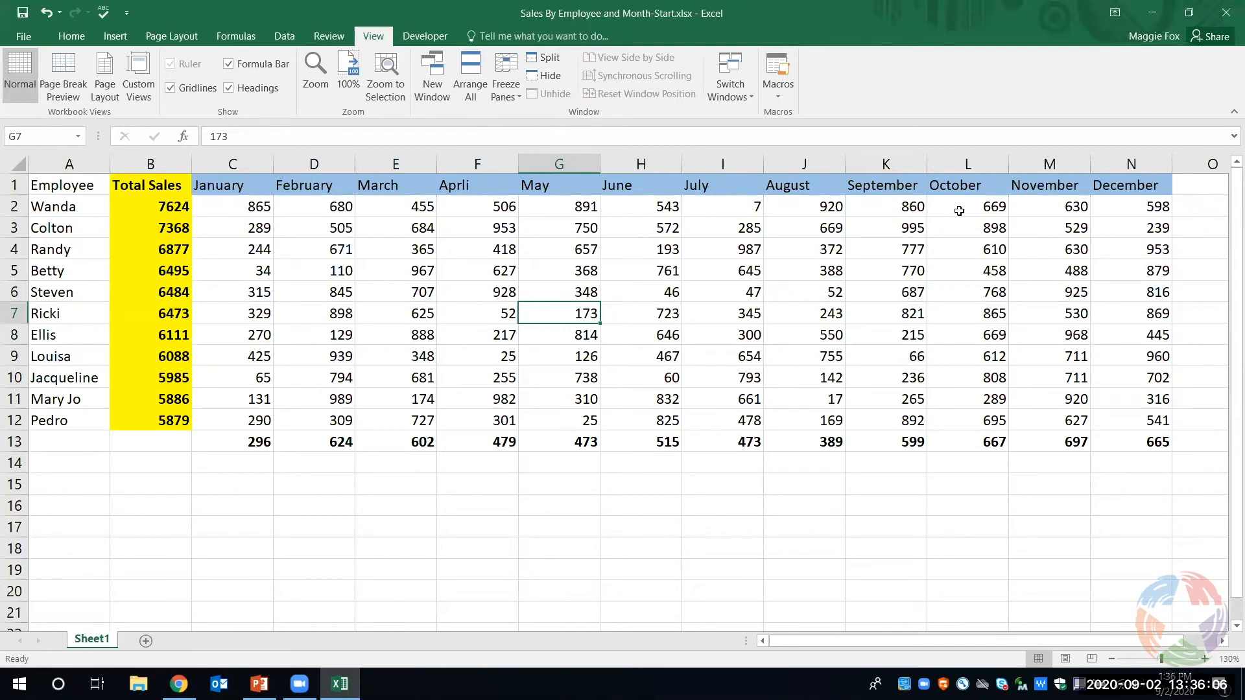
left_click(137, 206)
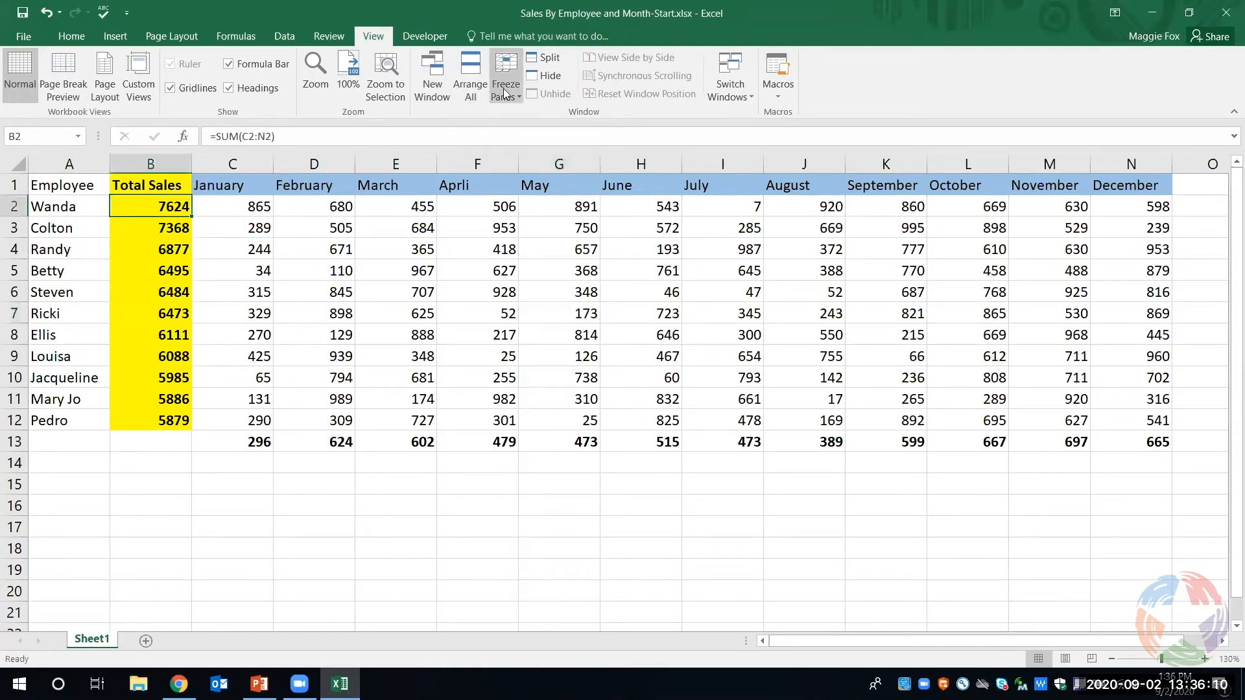
left_click(505, 93)
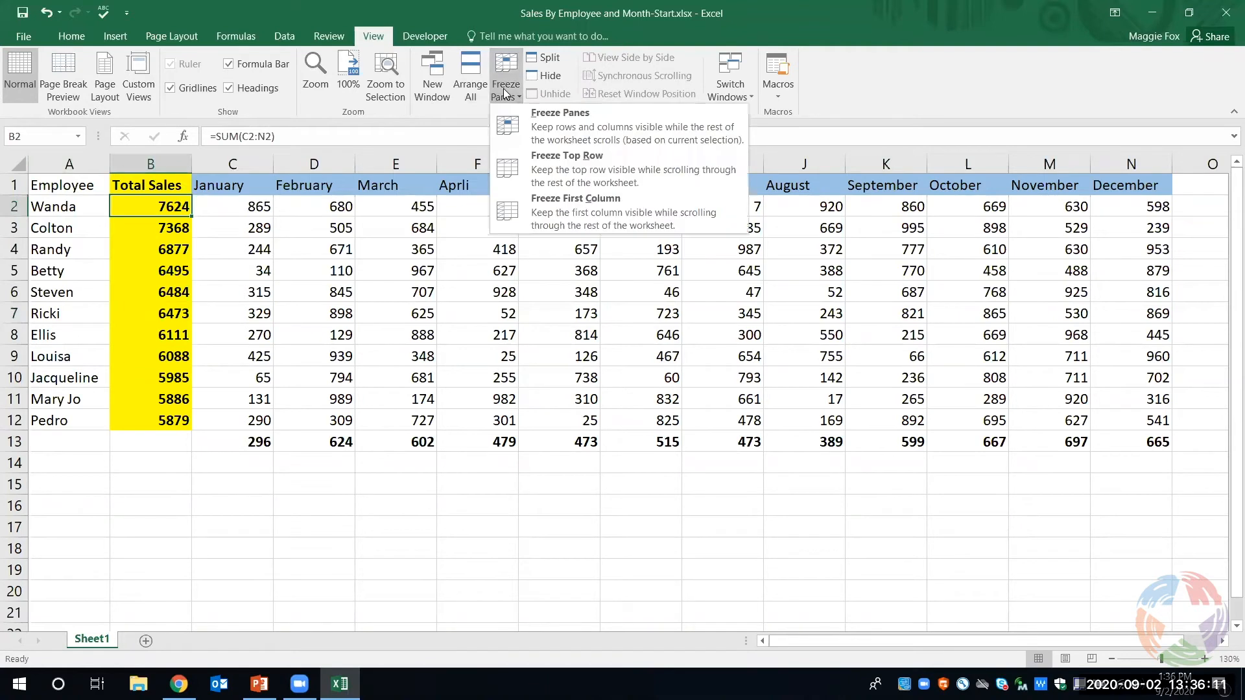
left_click(533, 121)
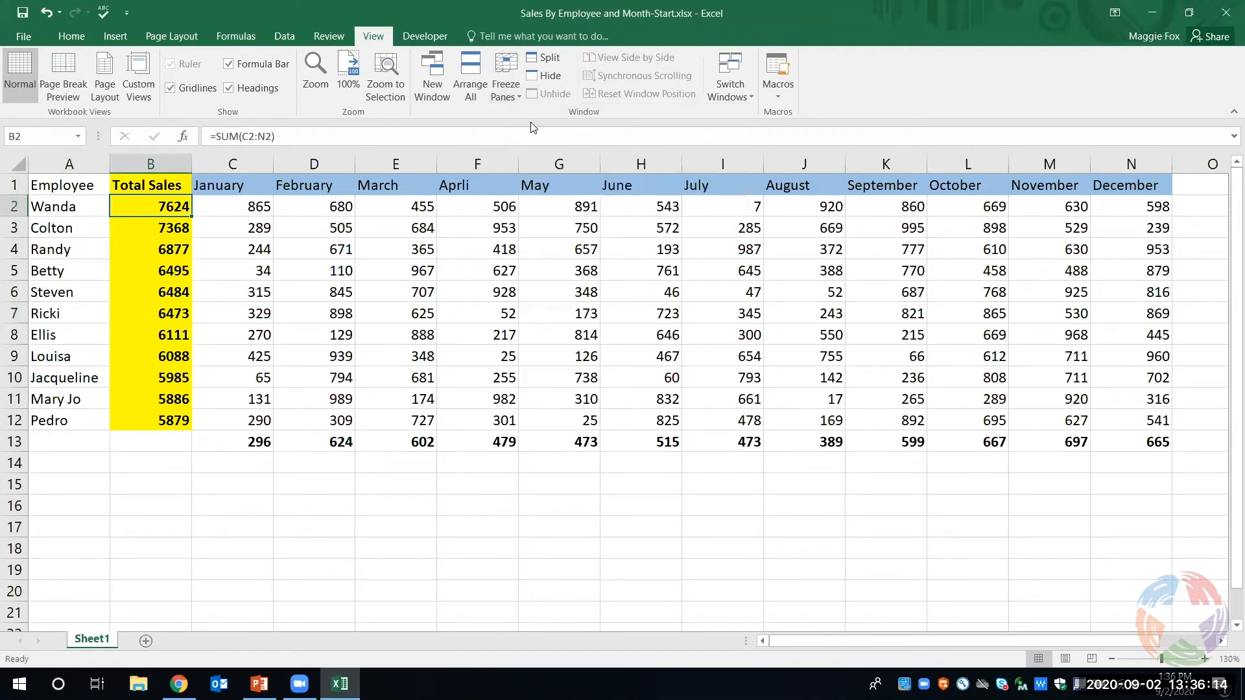
- Check the frozen header row and Employee column while moving through the sheet, then unfreeze the panes
scroll(287, 230, "down", 2)
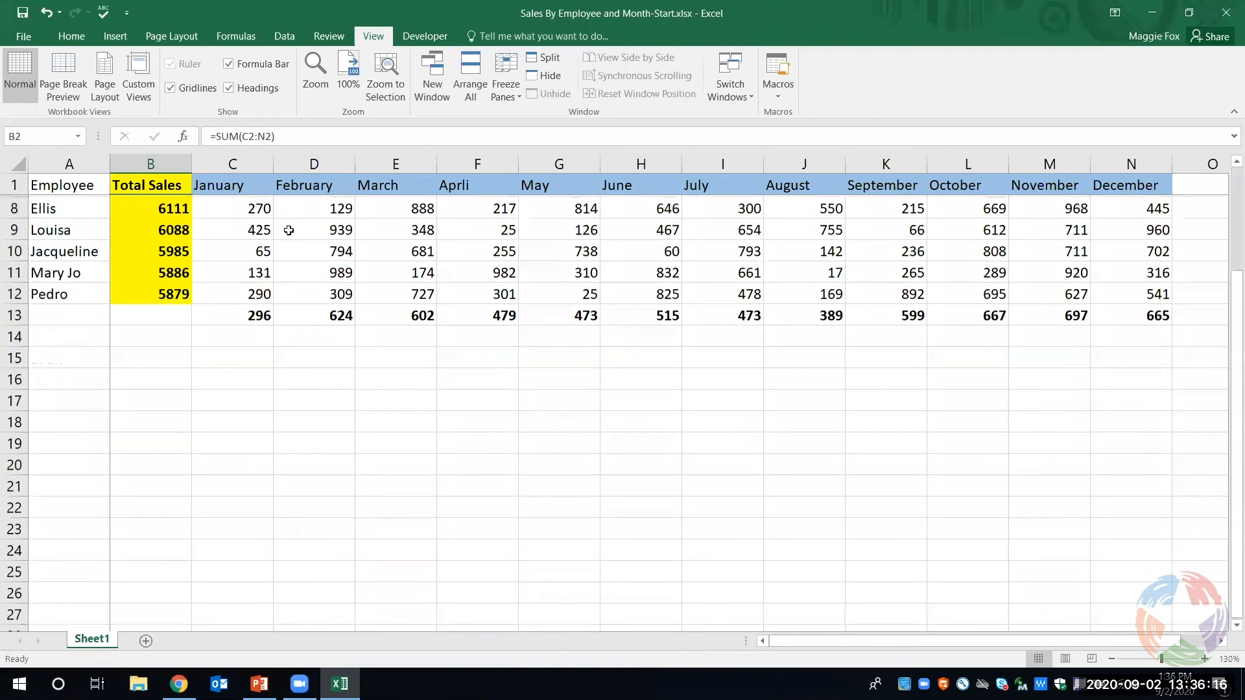
scroll(288, 231, "down", 1)
scroll(291, 230, "up", 1)
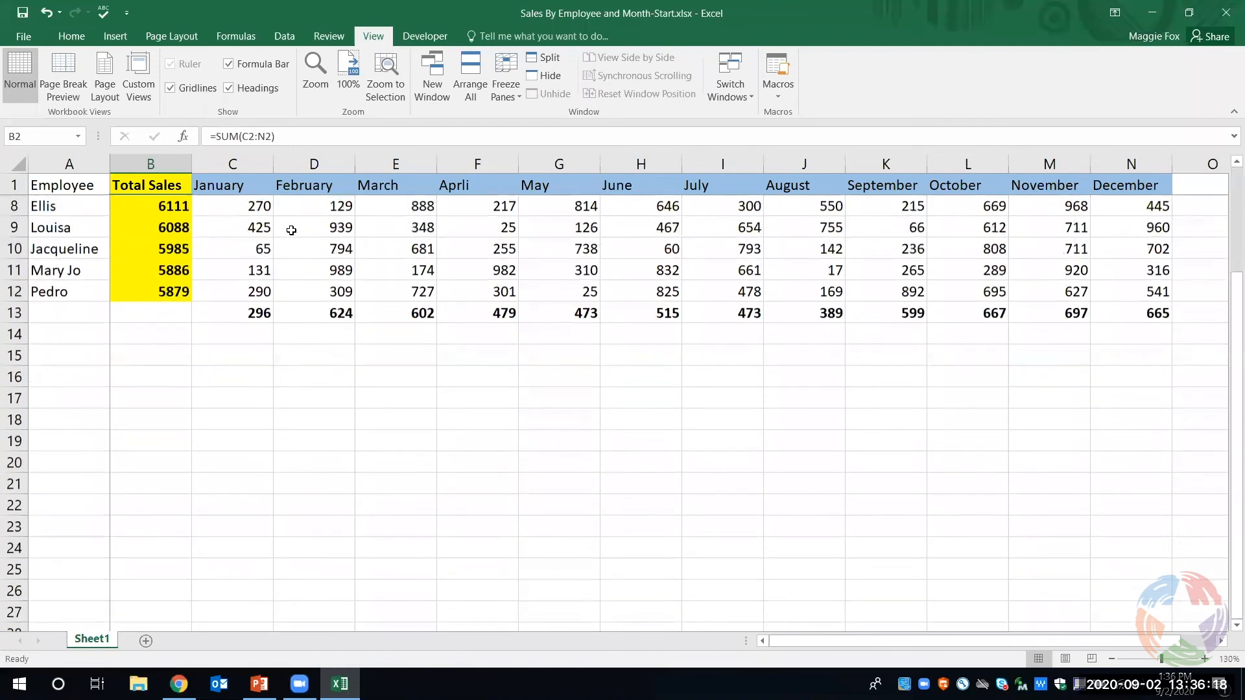
scroll(291, 230, "up", 2)
left_click_drag(859, 639, 486, 611)
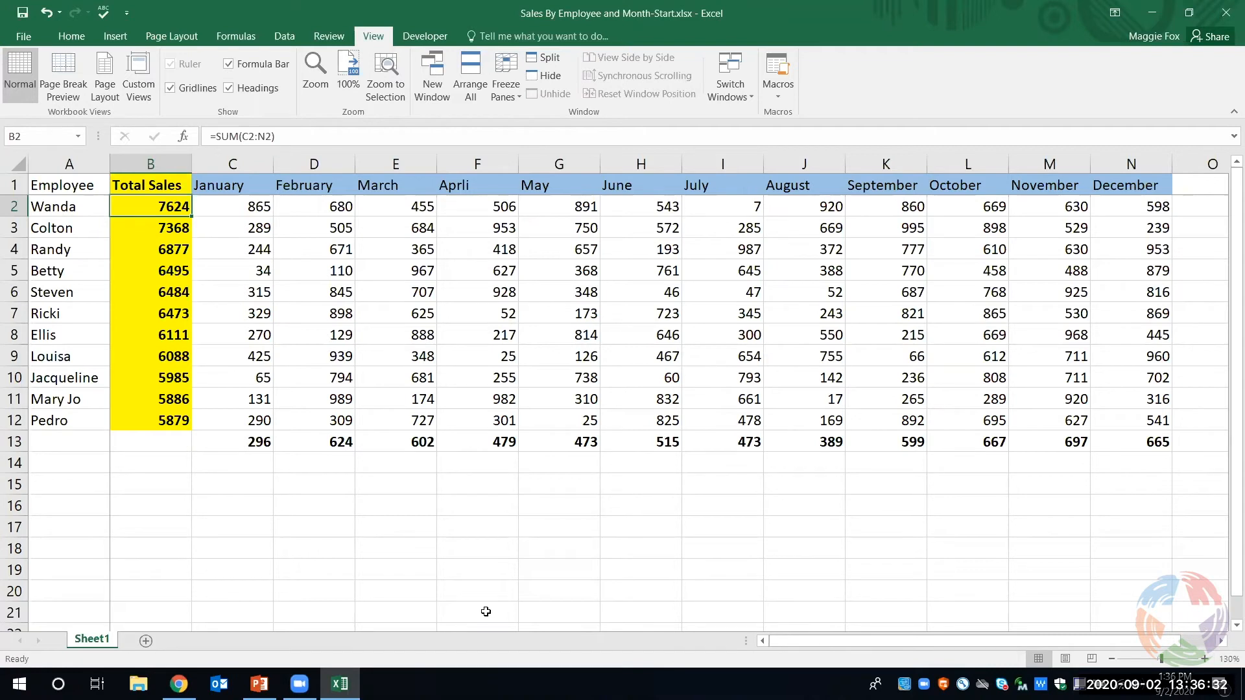
left_click(501, 94)
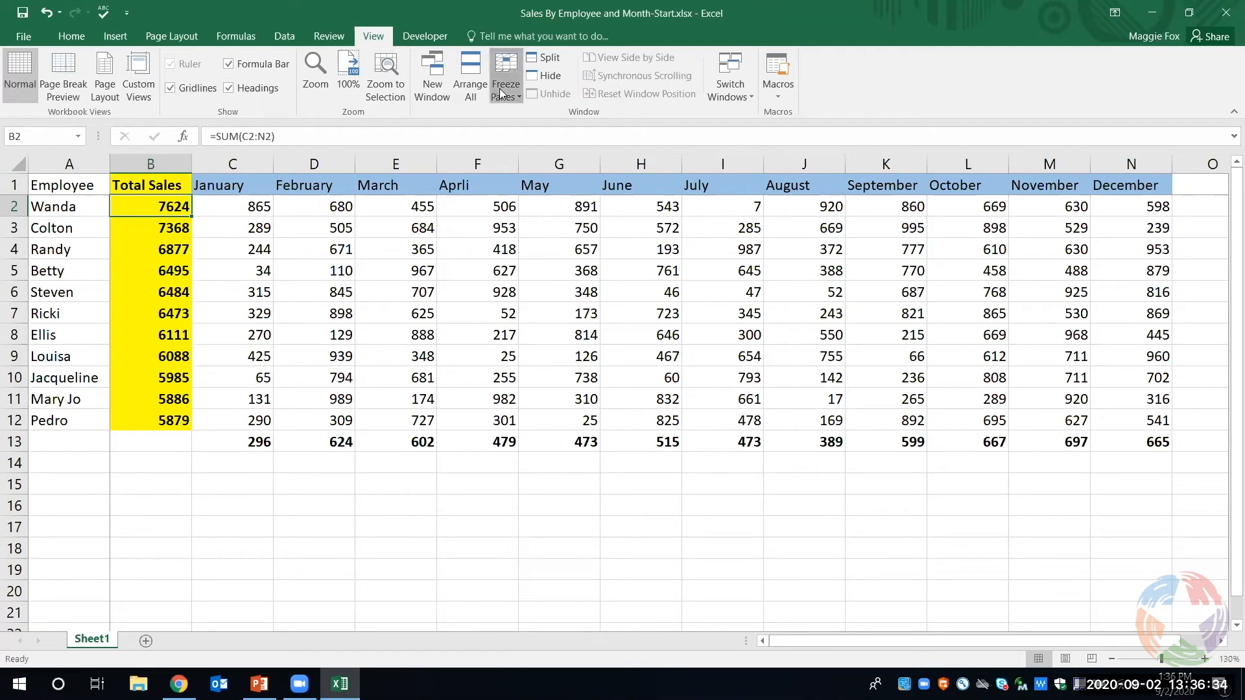
left_click(524, 116)
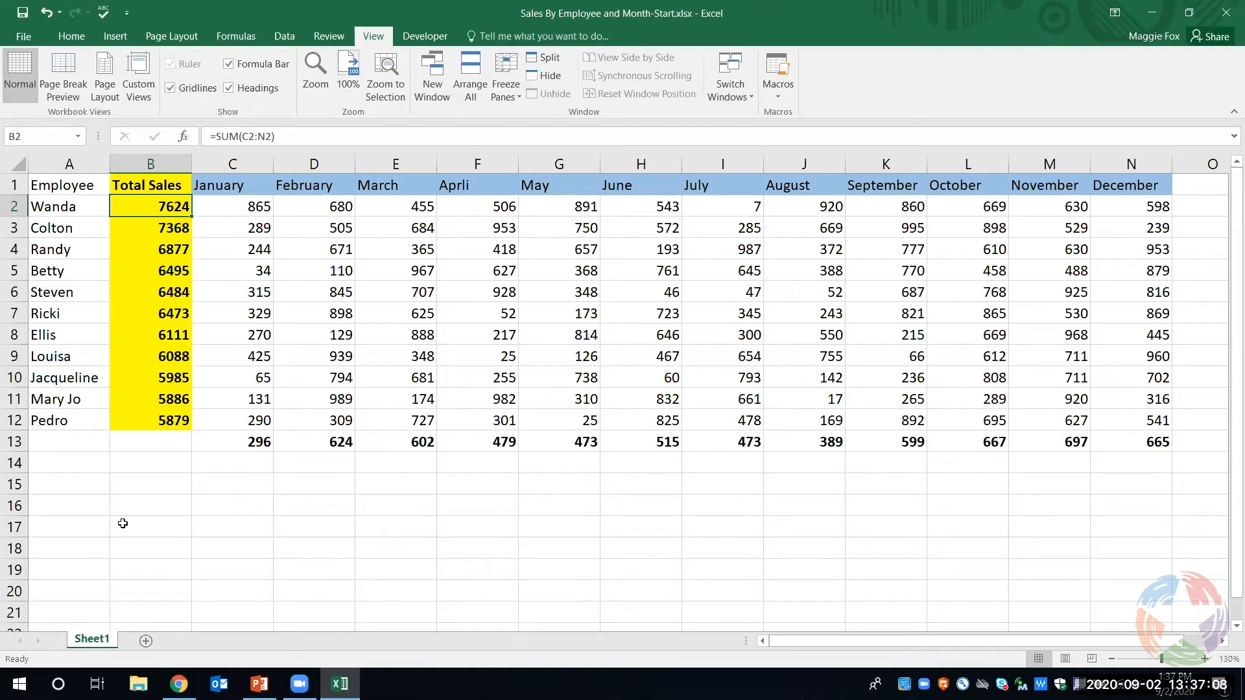
- Create a copy of Sheet1 in the same workbook, placed at the end of the sheets
right_click(96, 643)
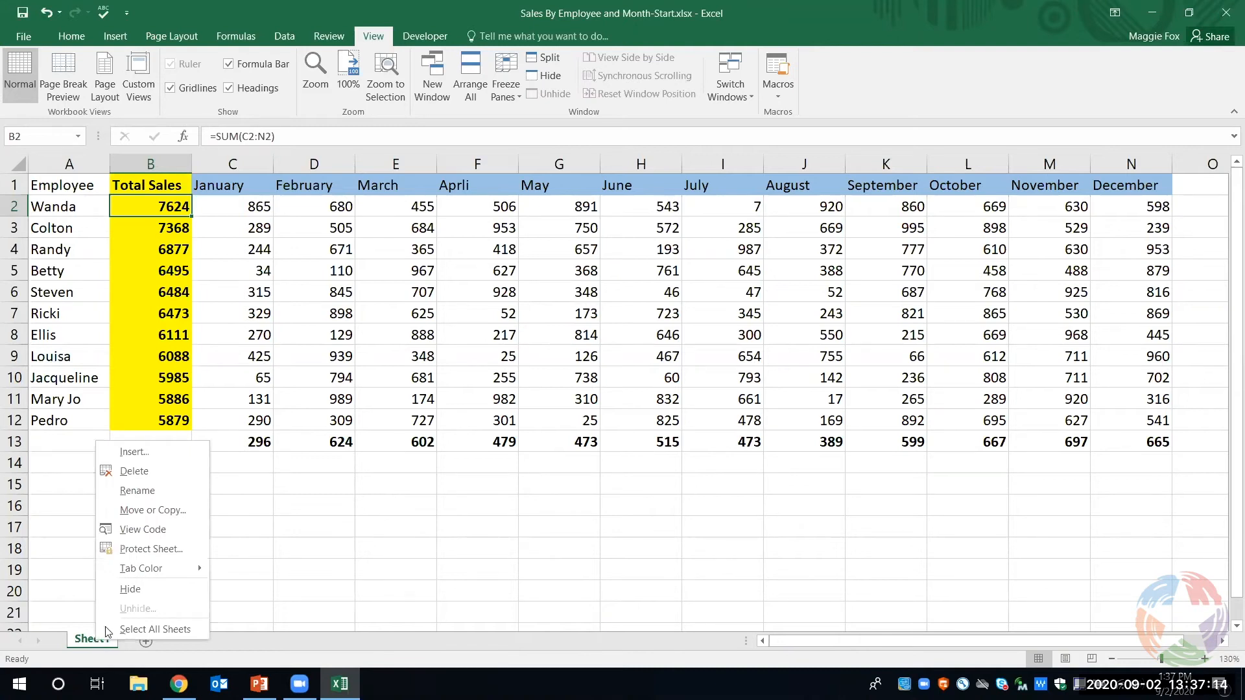
left_click(149, 511)
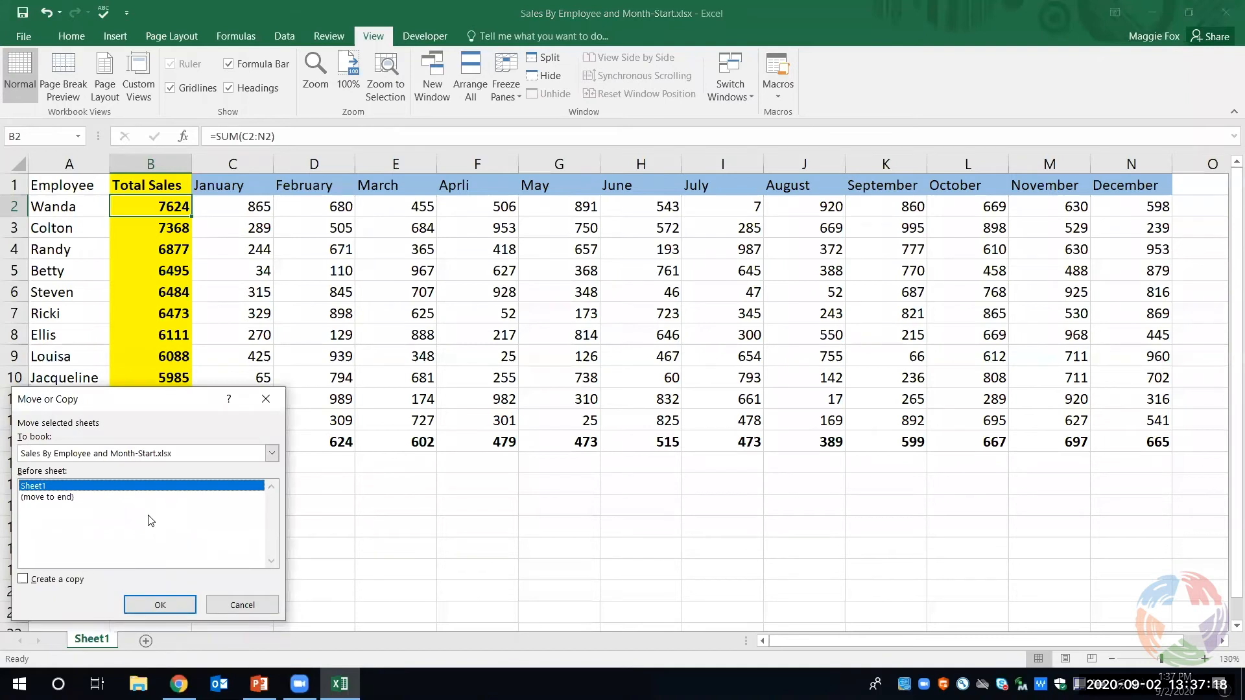
left_click(23, 579)
left_click(41, 497)
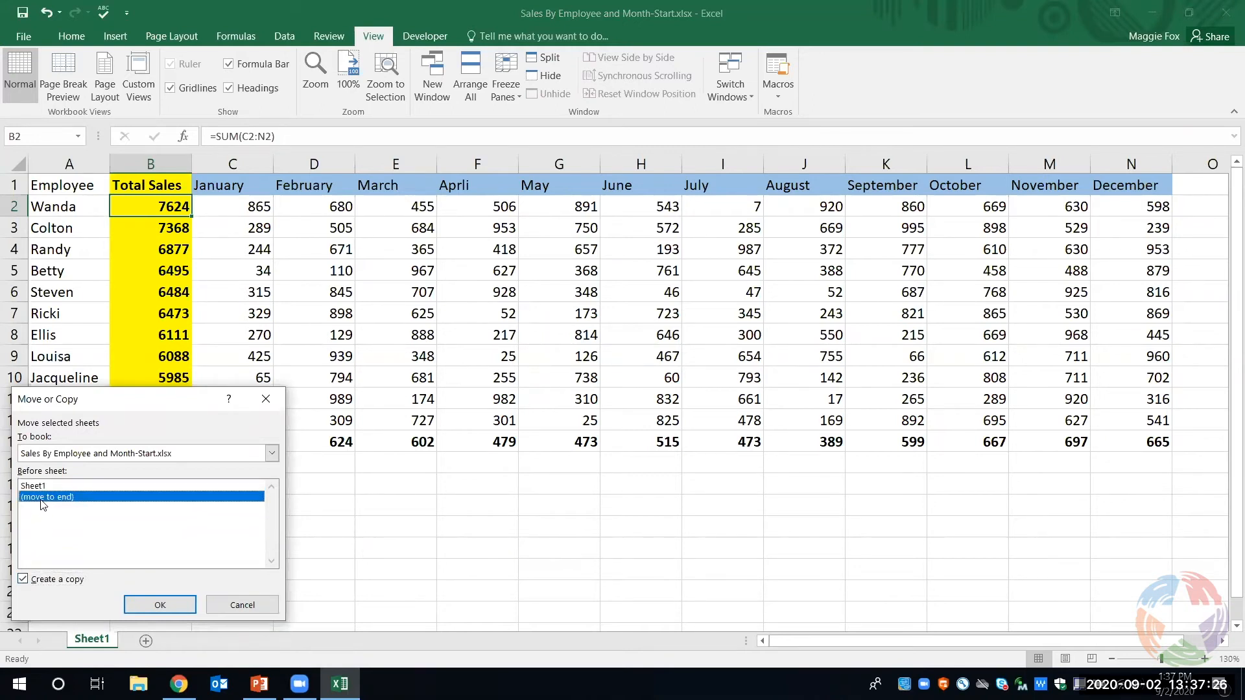
left_click(160, 605)
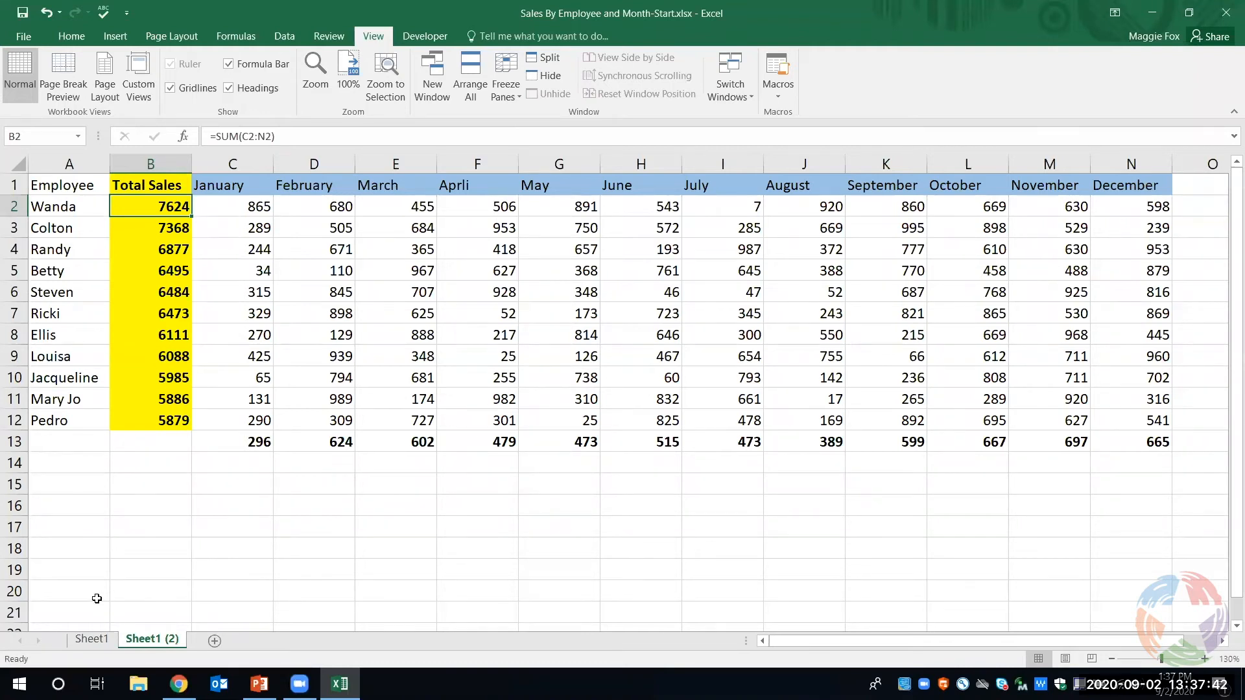
- Rename the original worksheet Sheet1 as 2019
right_click(96, 640)
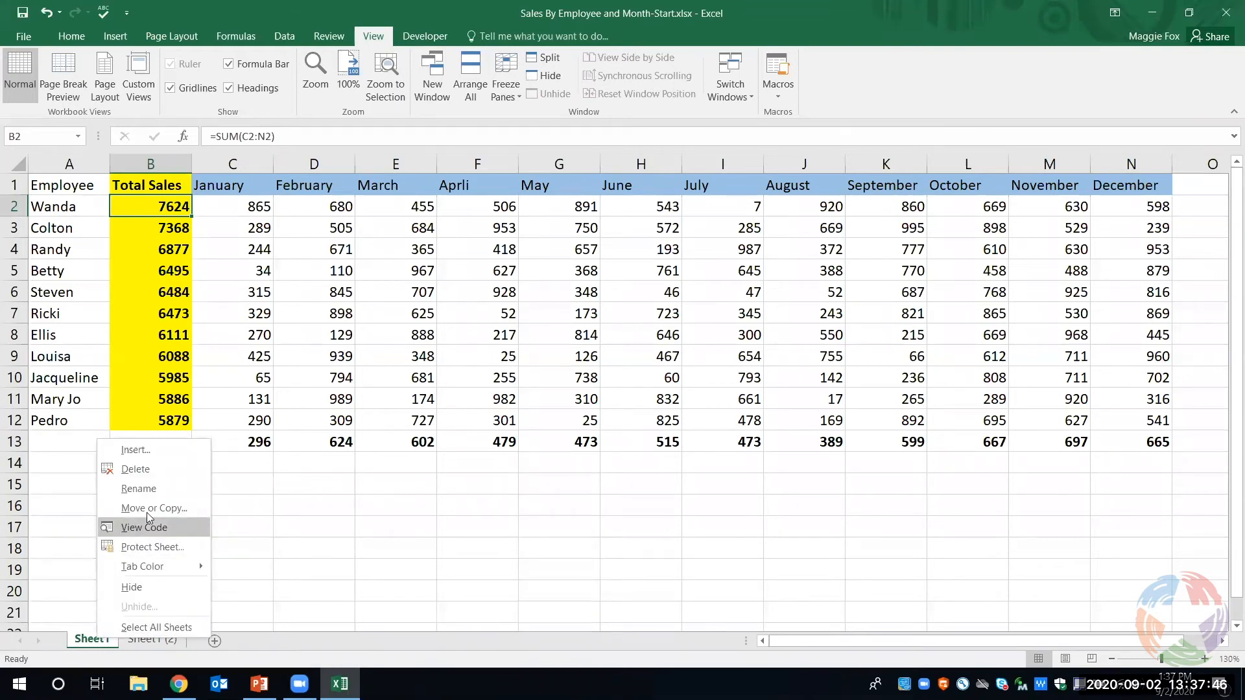
left_click(153, 491)
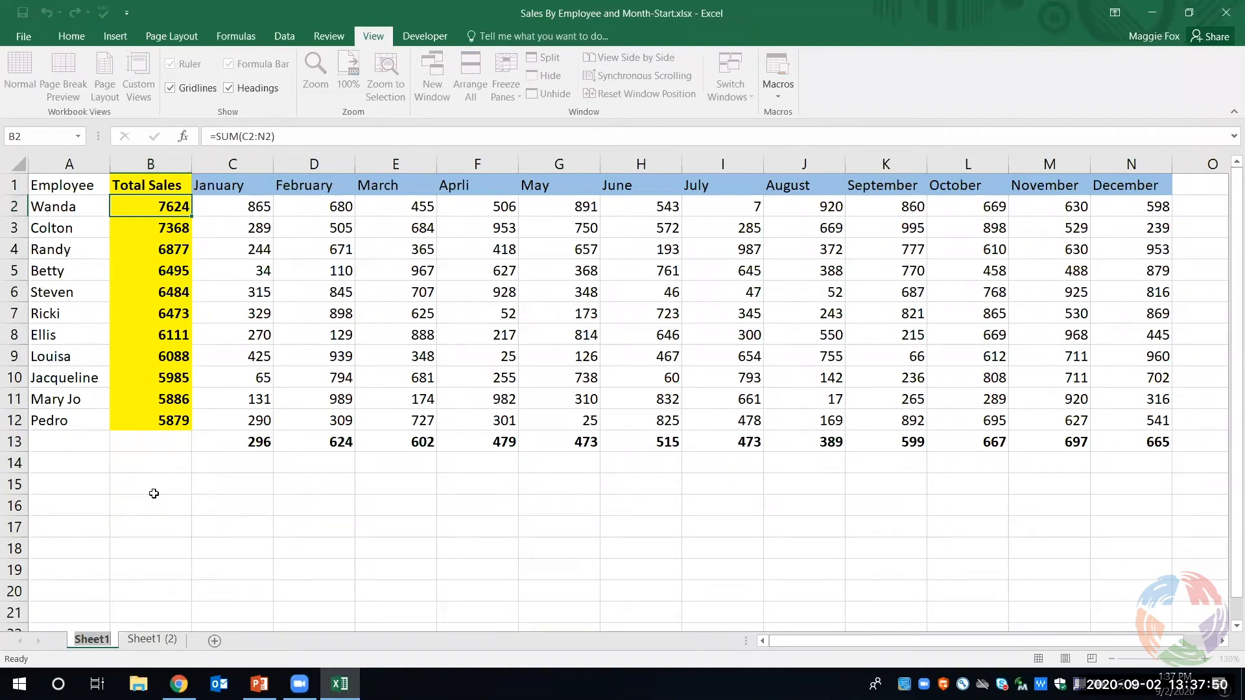
key("alt+h")
type("or201")
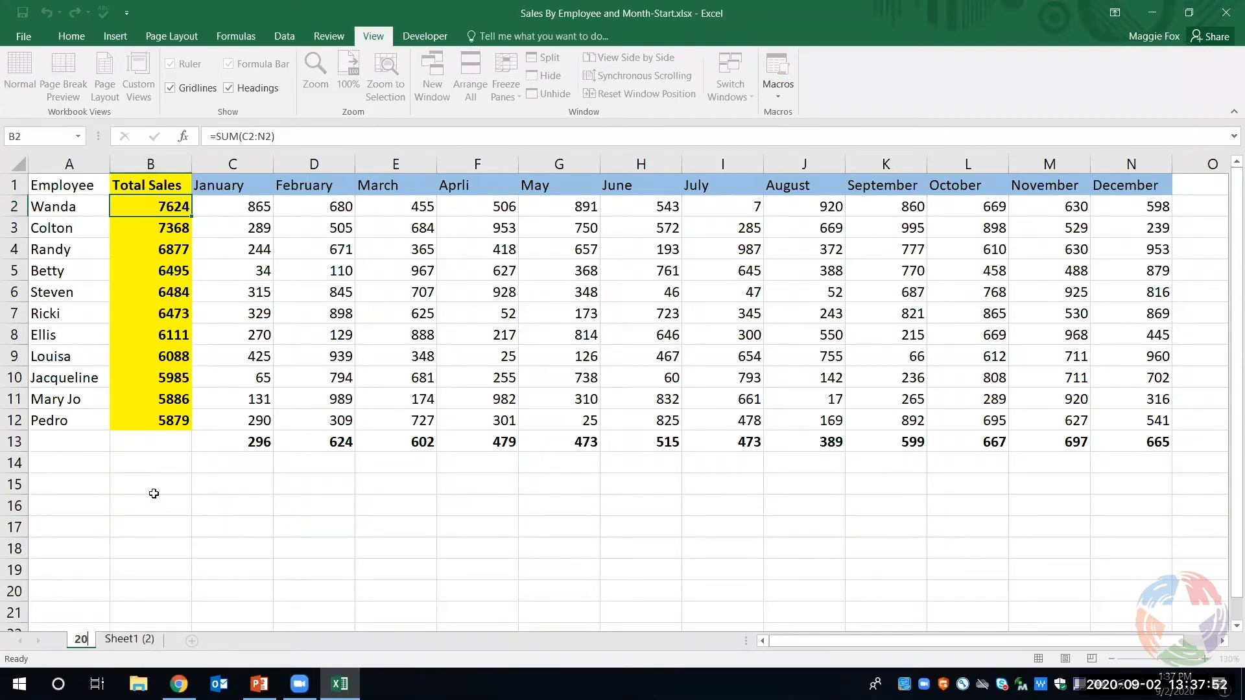
type("9")
left_click(154, 494)
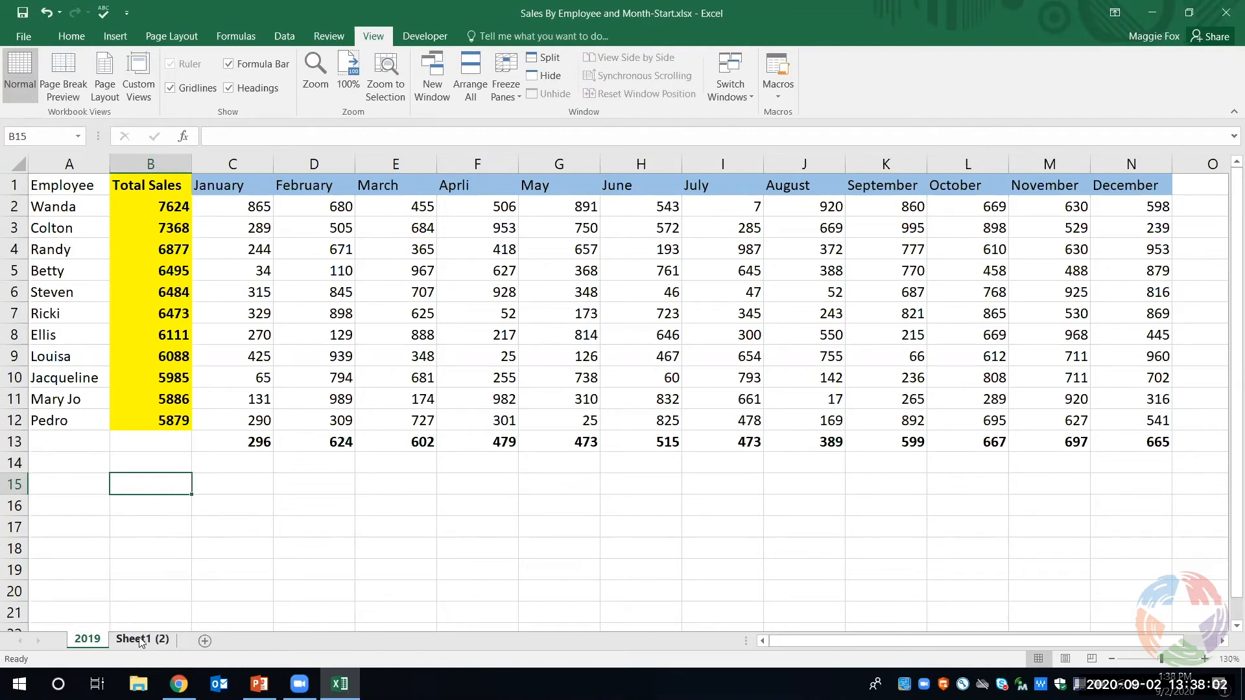
- Rename the copied worksheet Sheet1 (2) as 2020
left_click_drag(141, 640, 142, 638)
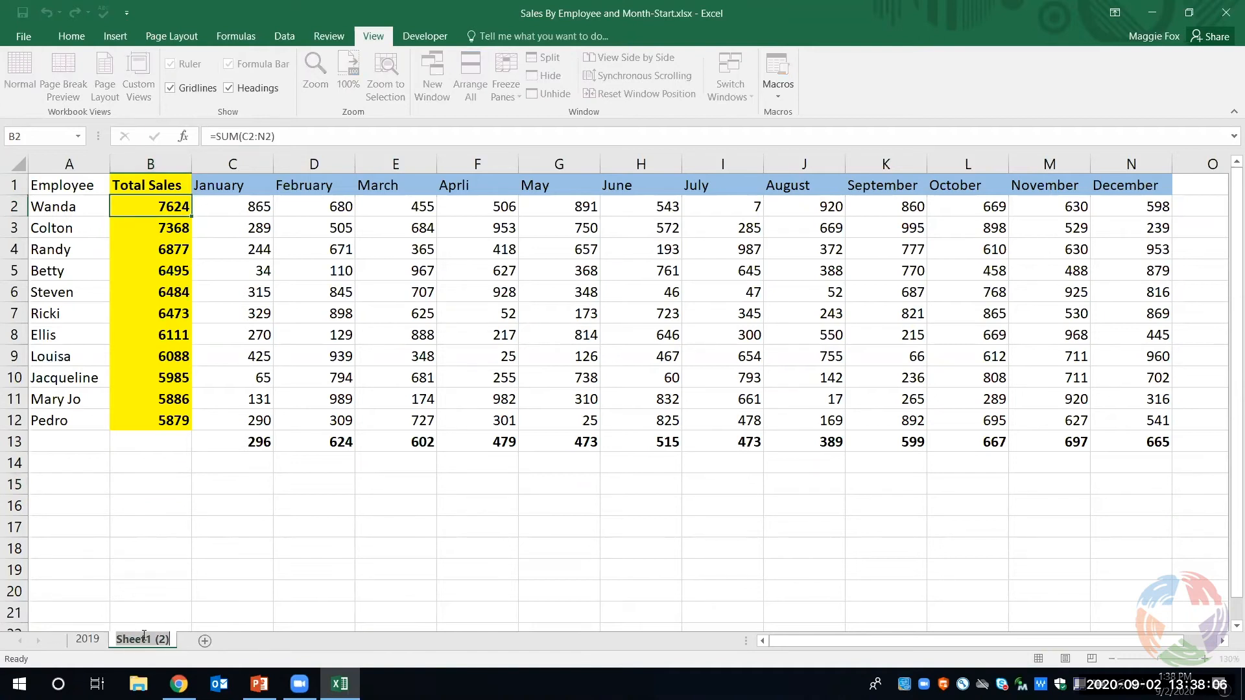
type("2020")
left_click(221, 590)
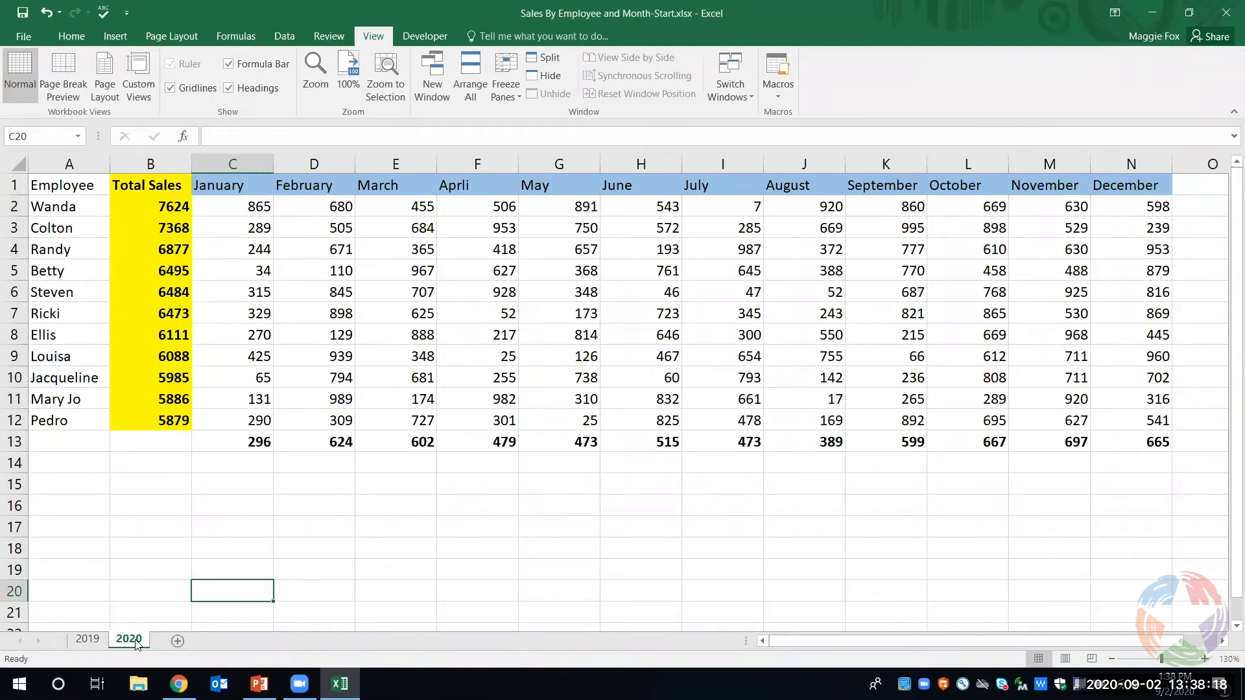
- Add a new blank worksheet after the 2020 sheet and delete it again
left_click(179, 642)
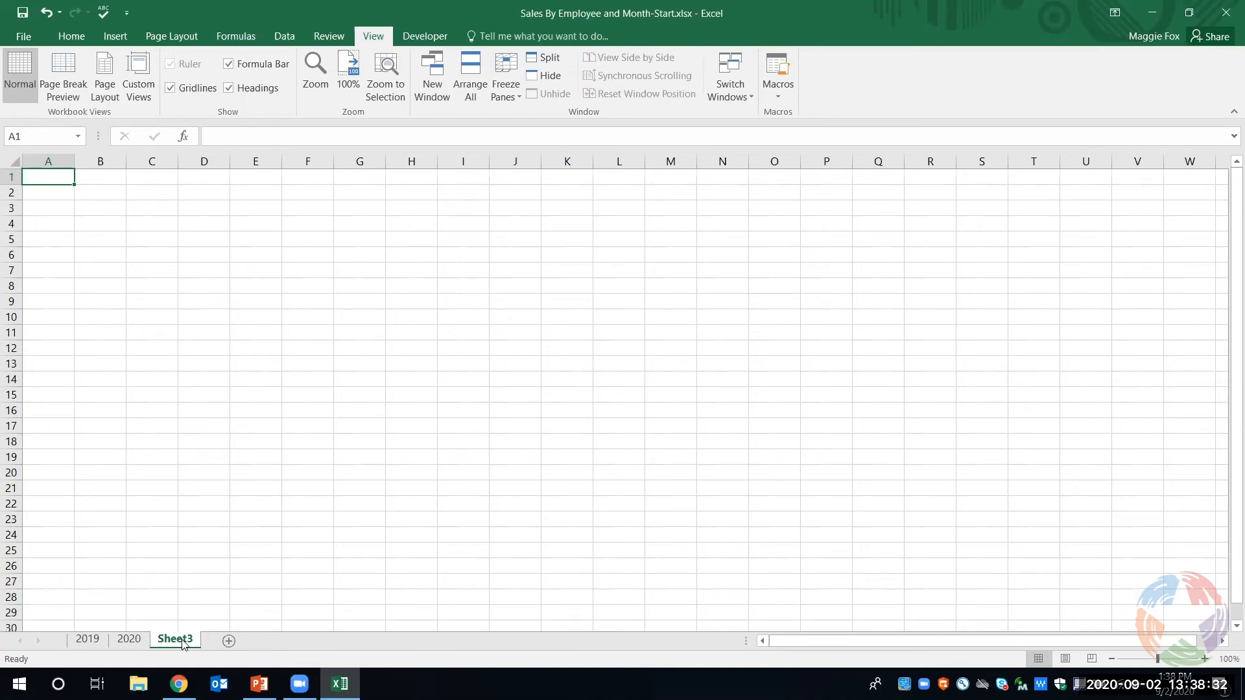
right_click(184, 644)
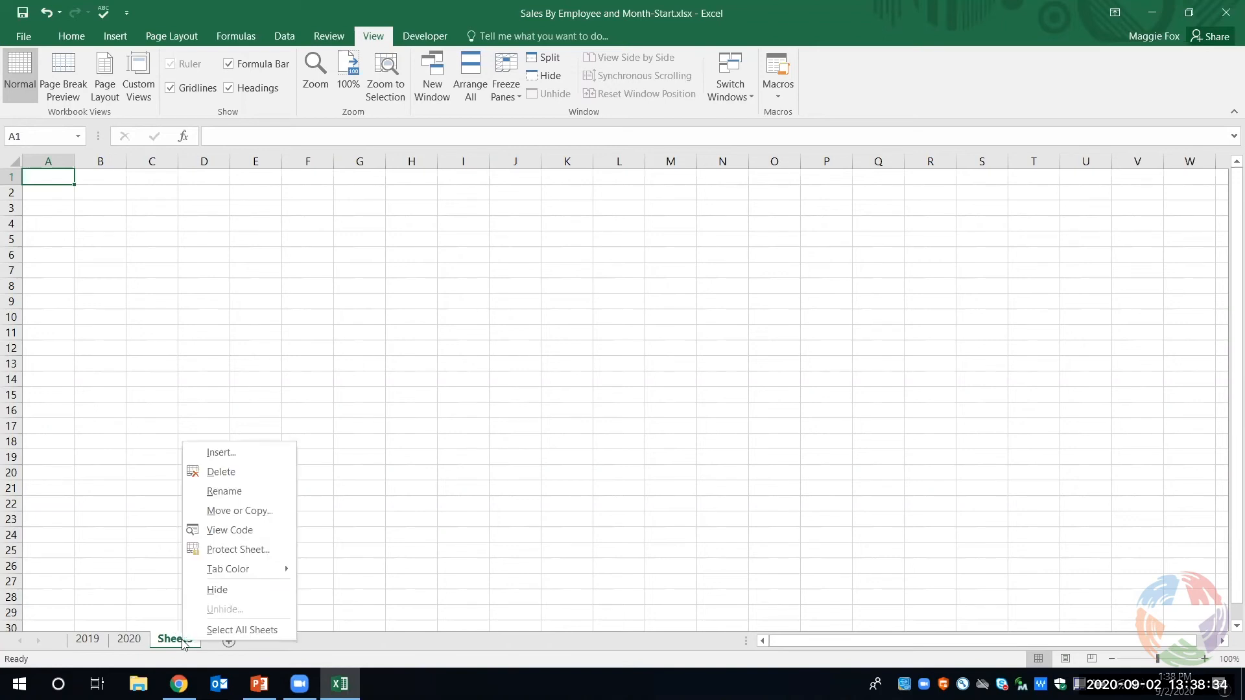
left_click(234, 475)
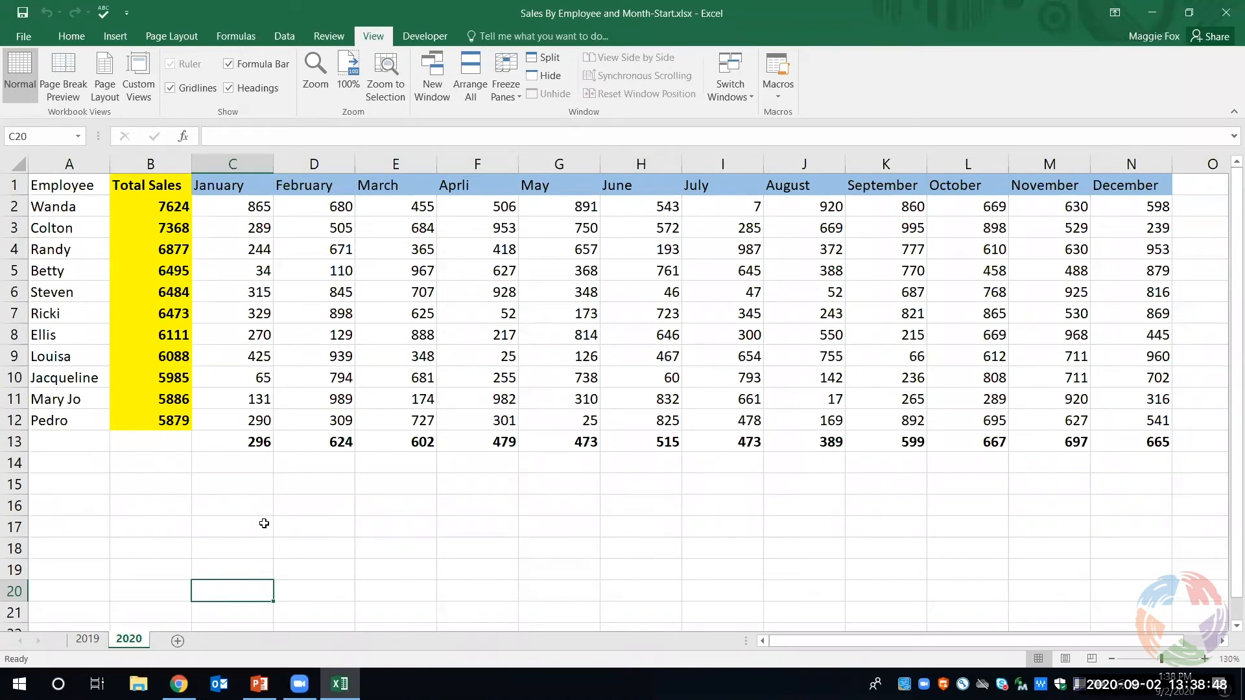
- Clear the January to December sales figures in C2:N12 of the 2020 sheet, keeping the total and average formulas
left_click_drag(246, 214, 1126, 422)
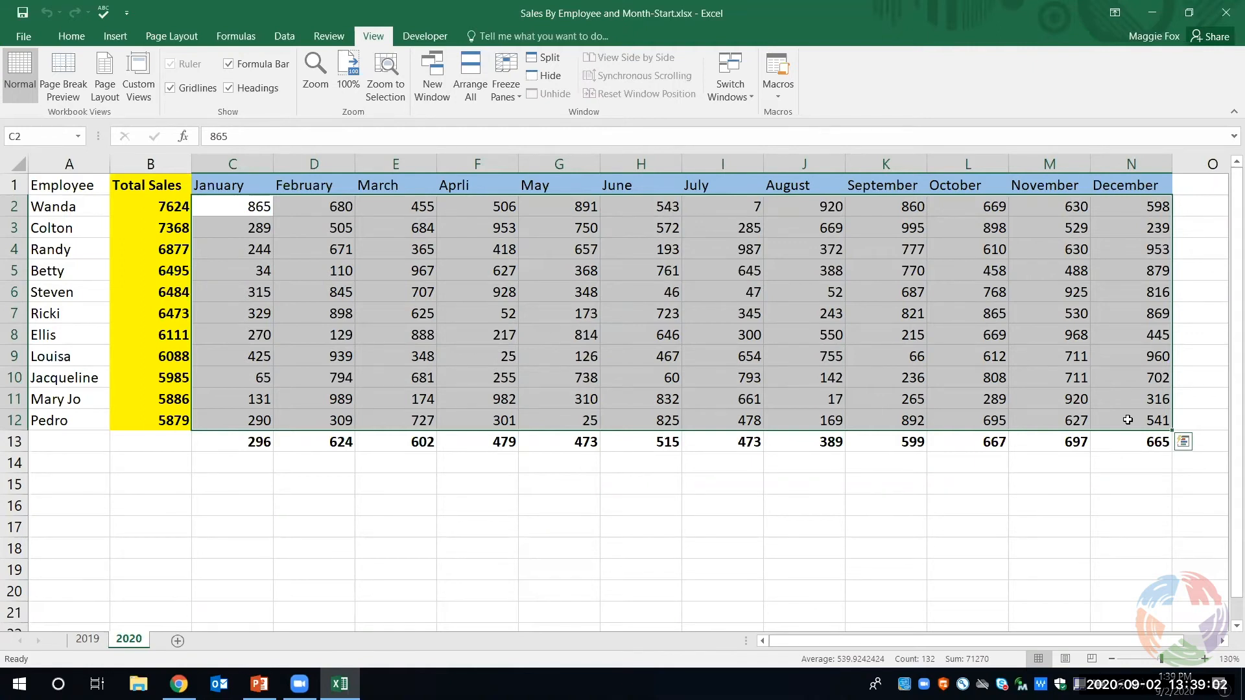
key("Delete")
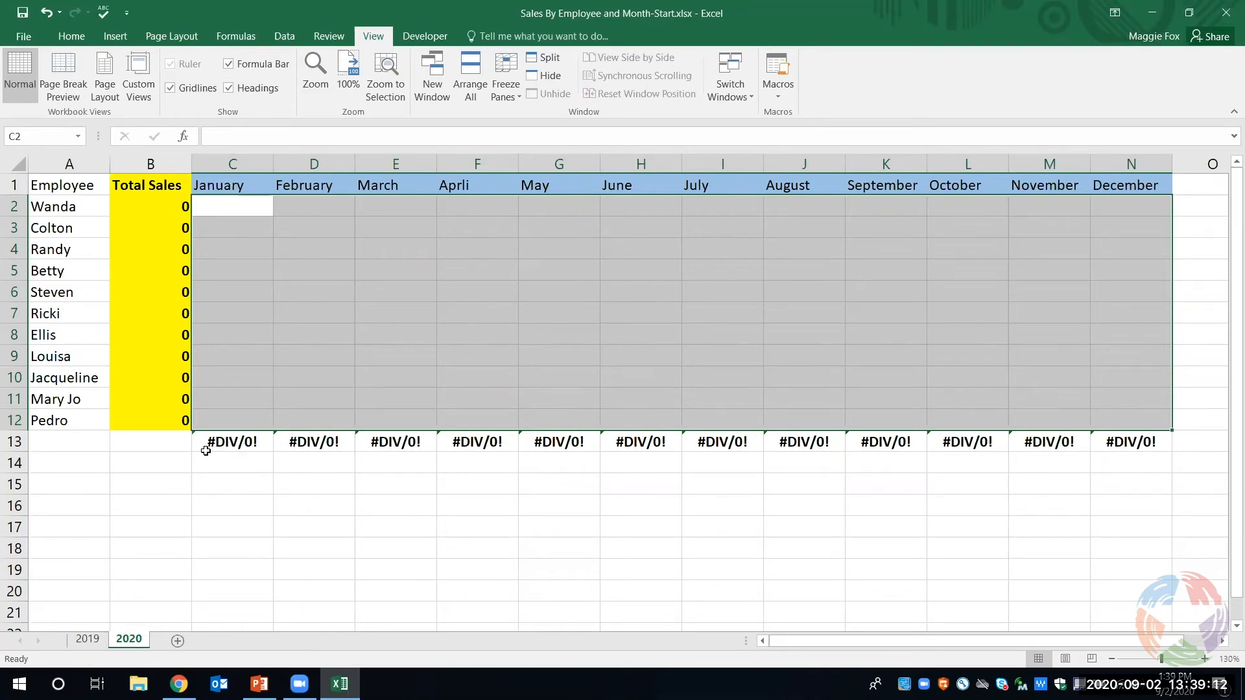
left_click(306, 313)
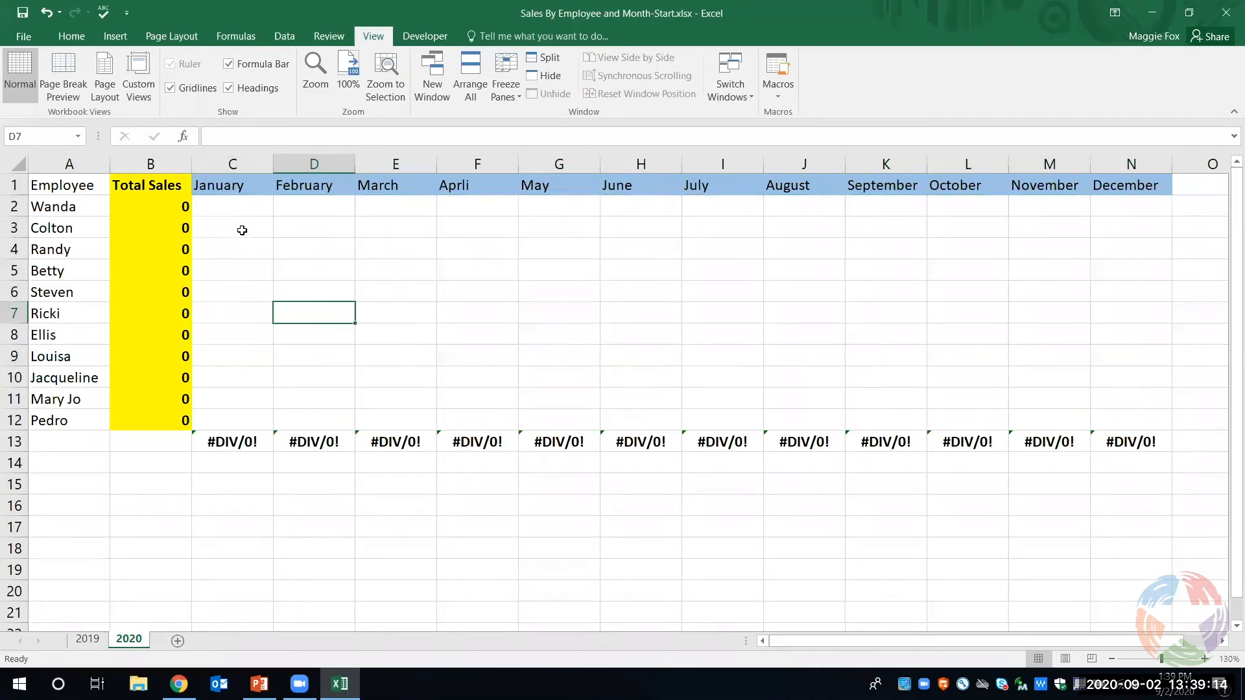
- Enter sample 2020 sales of 325 in C2, 416 in D2 and 221 in C3
left_click(232, 212)
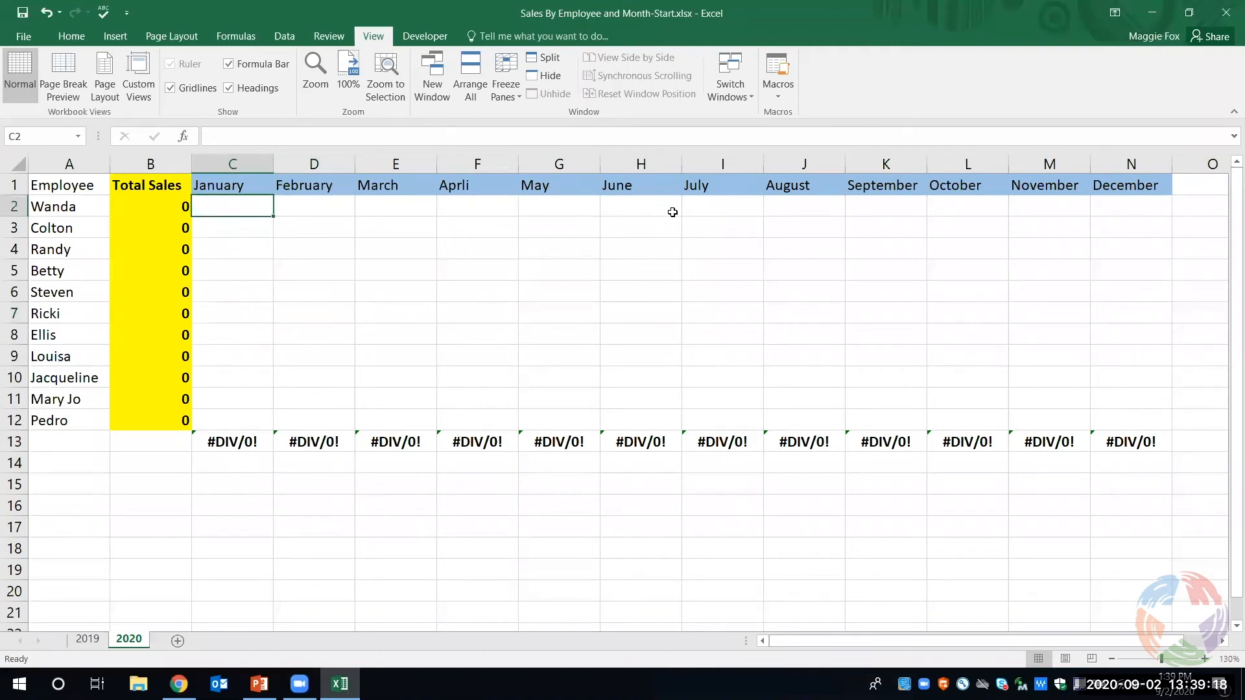
type("325")
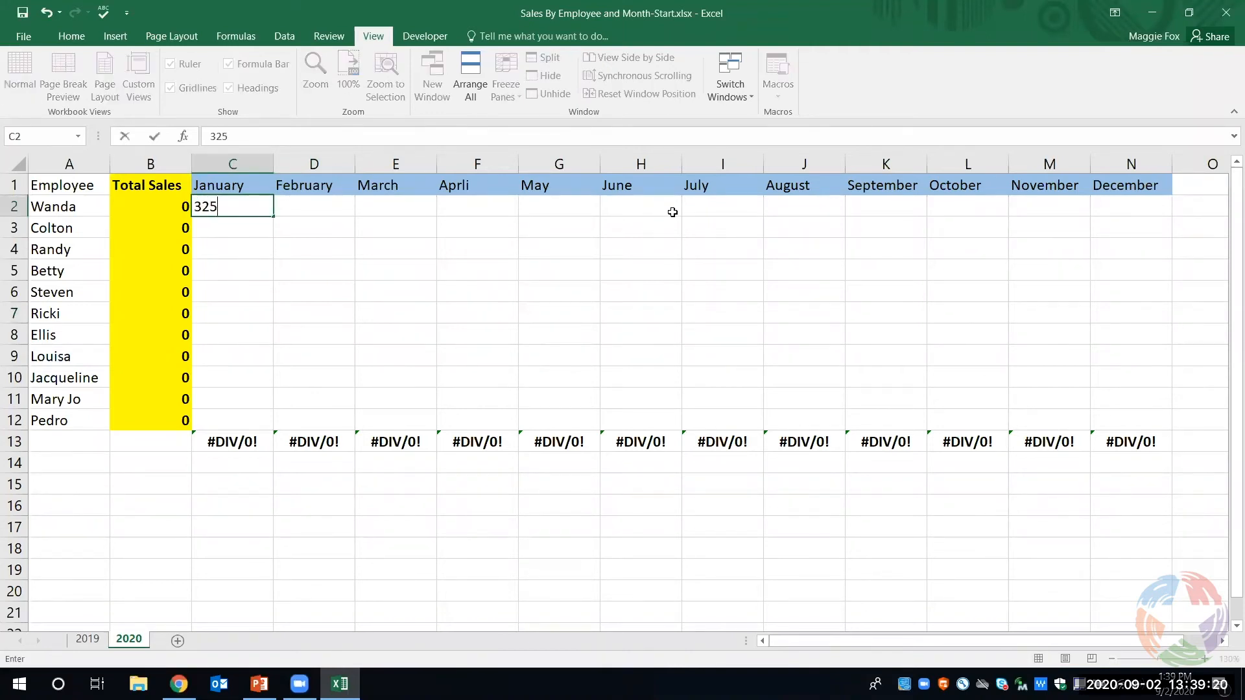
key("Tab")
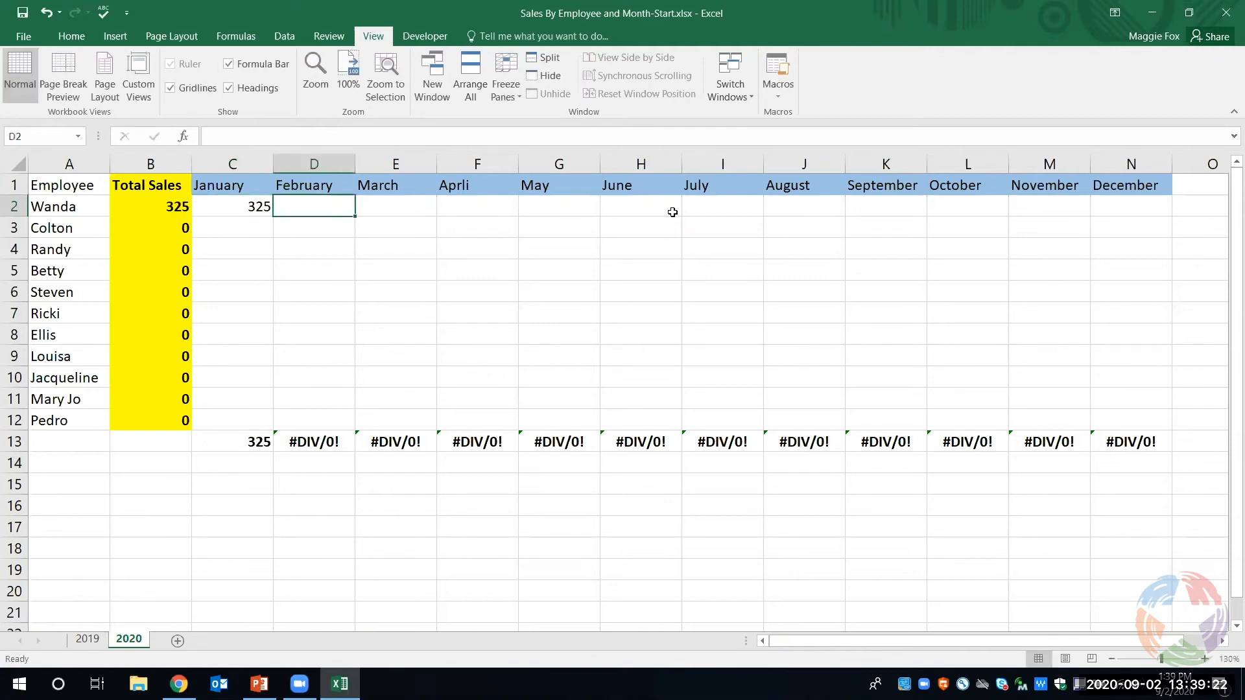
type("416")
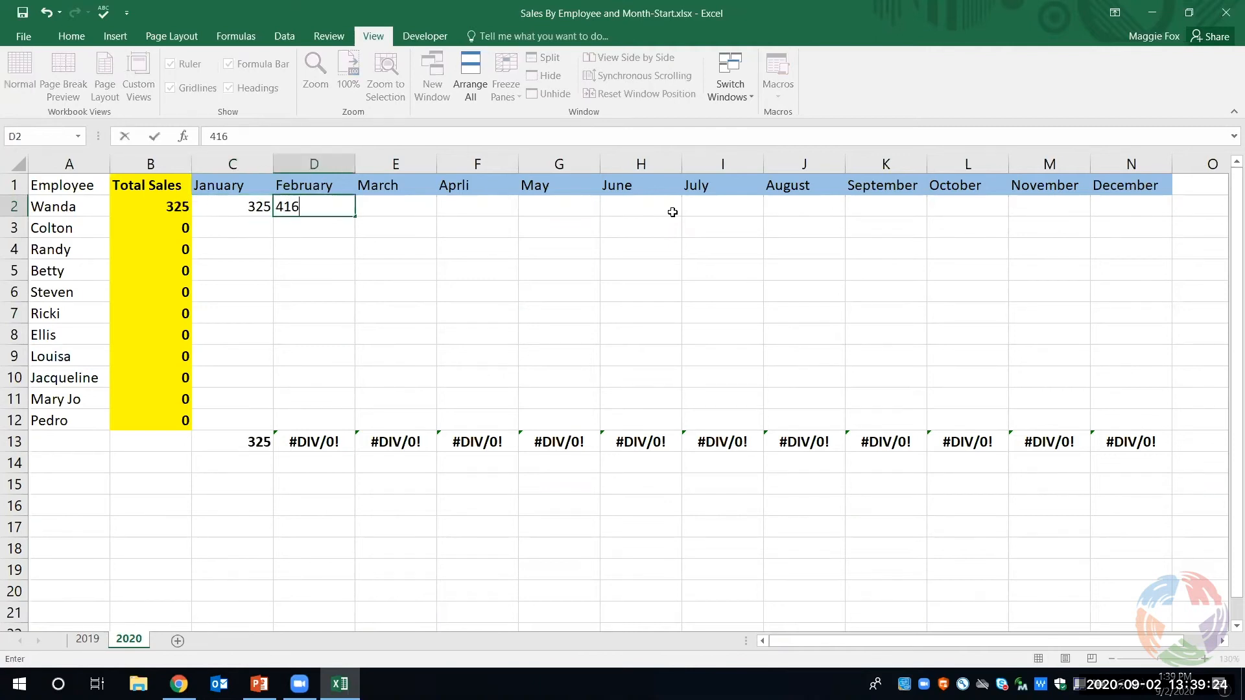
key("Down")
key("Left")
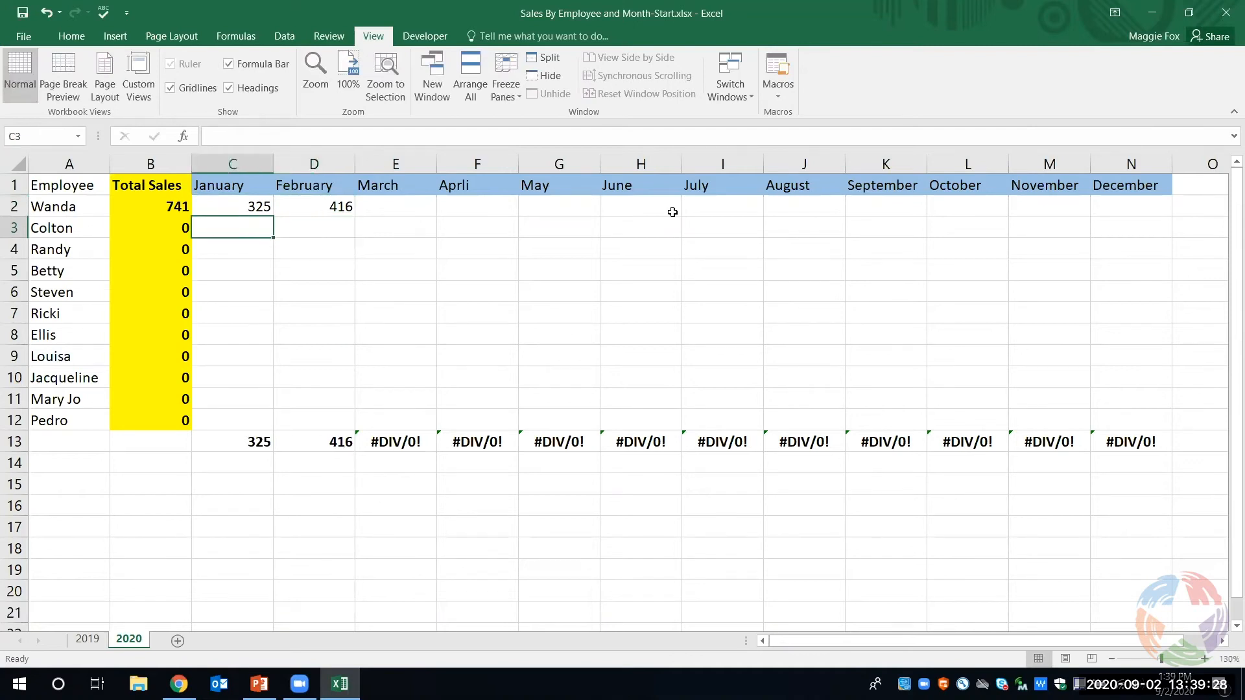
type("221")
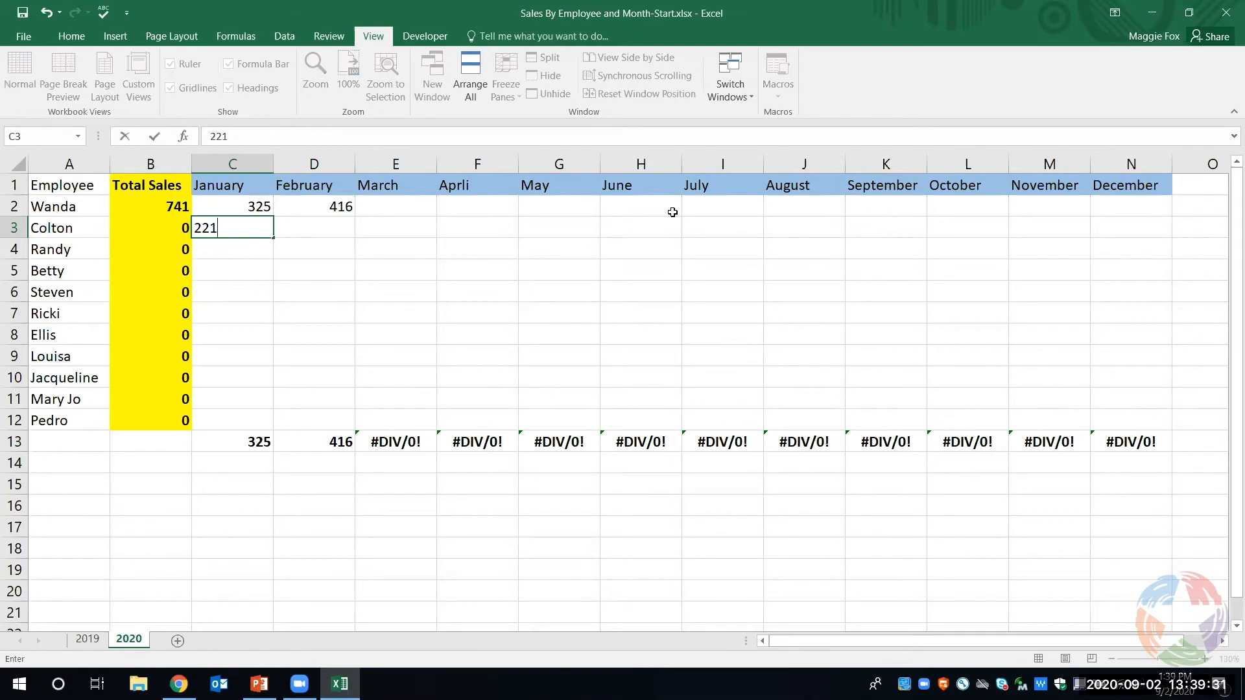
key("Return")
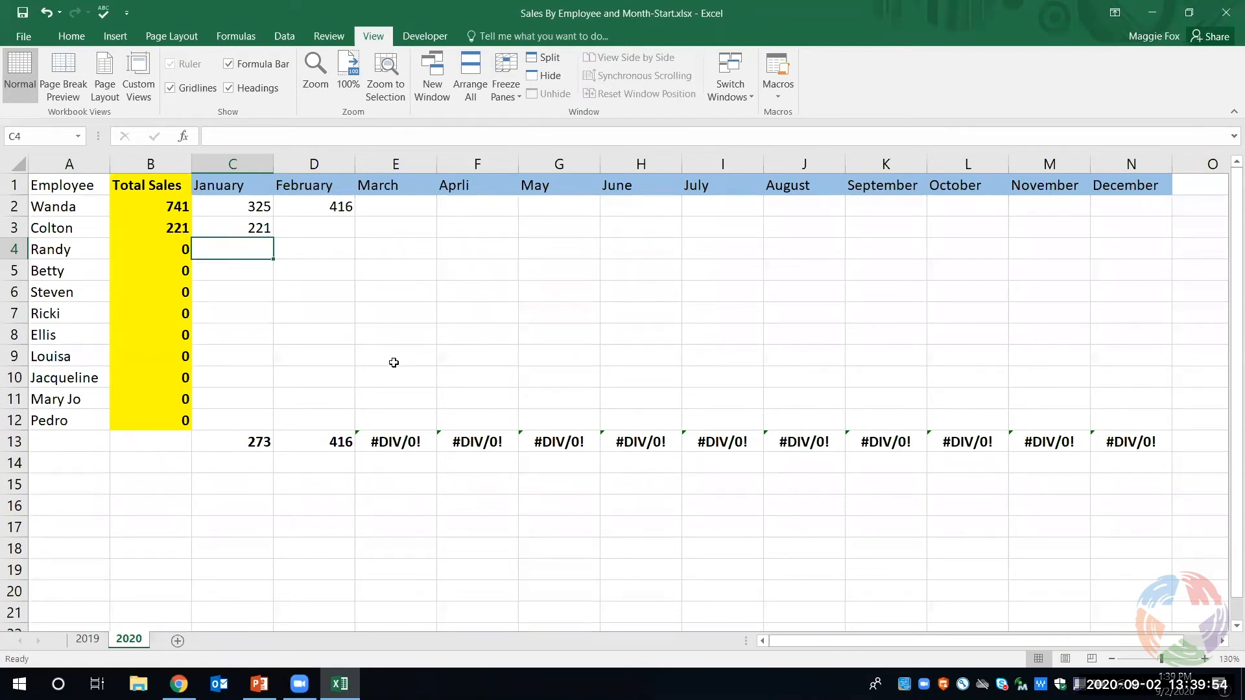
- Insert a blank row above the month headers on the 2019 sheet
left_click(87, 640)
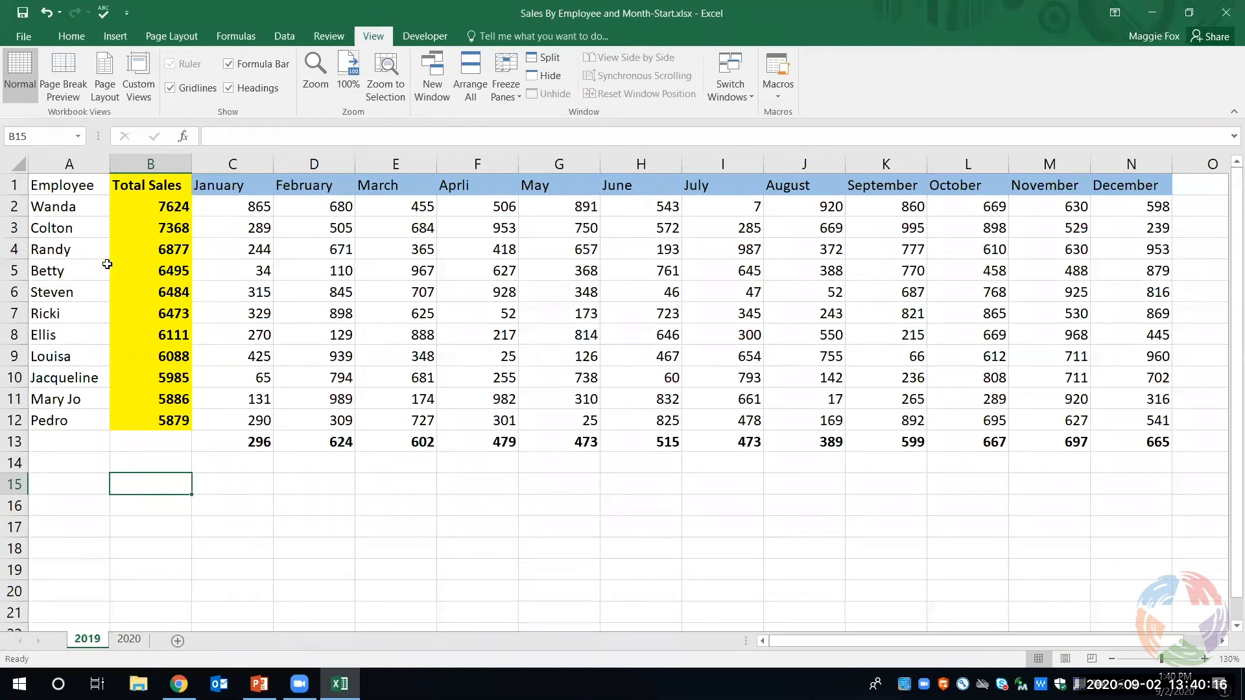
left_click(340, 186)
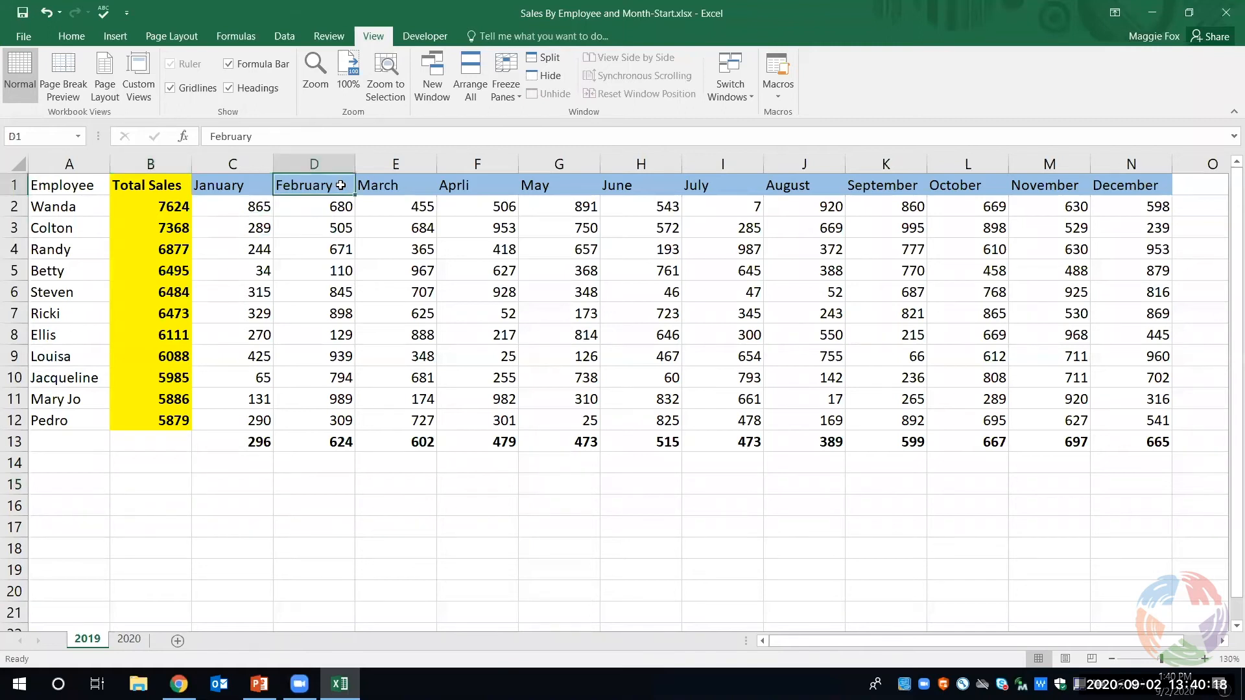
left_click(90, 36)
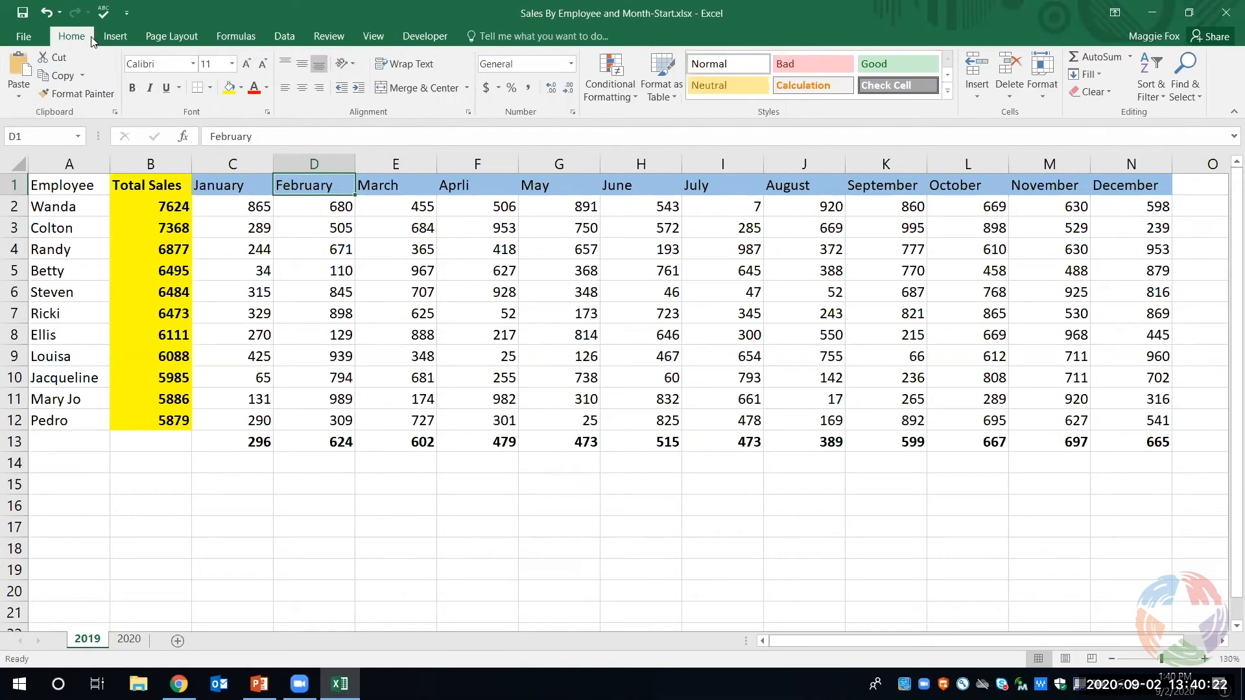
left_click(980, 96)
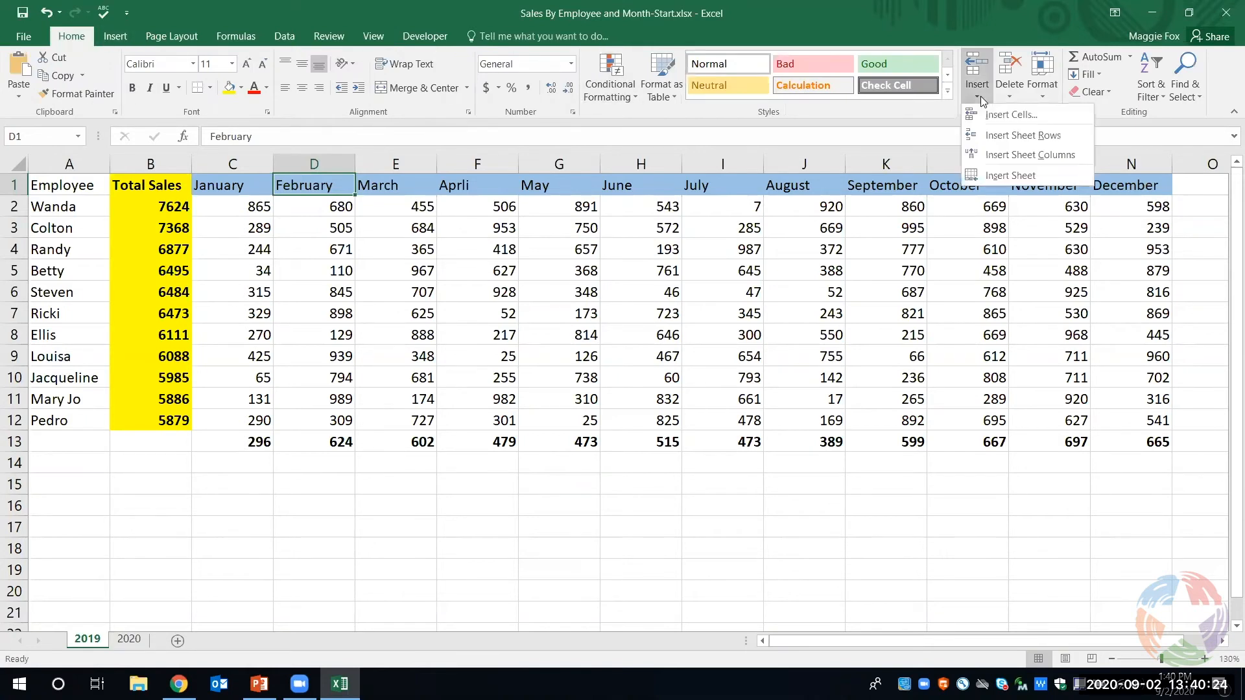
left_click(992, 135)
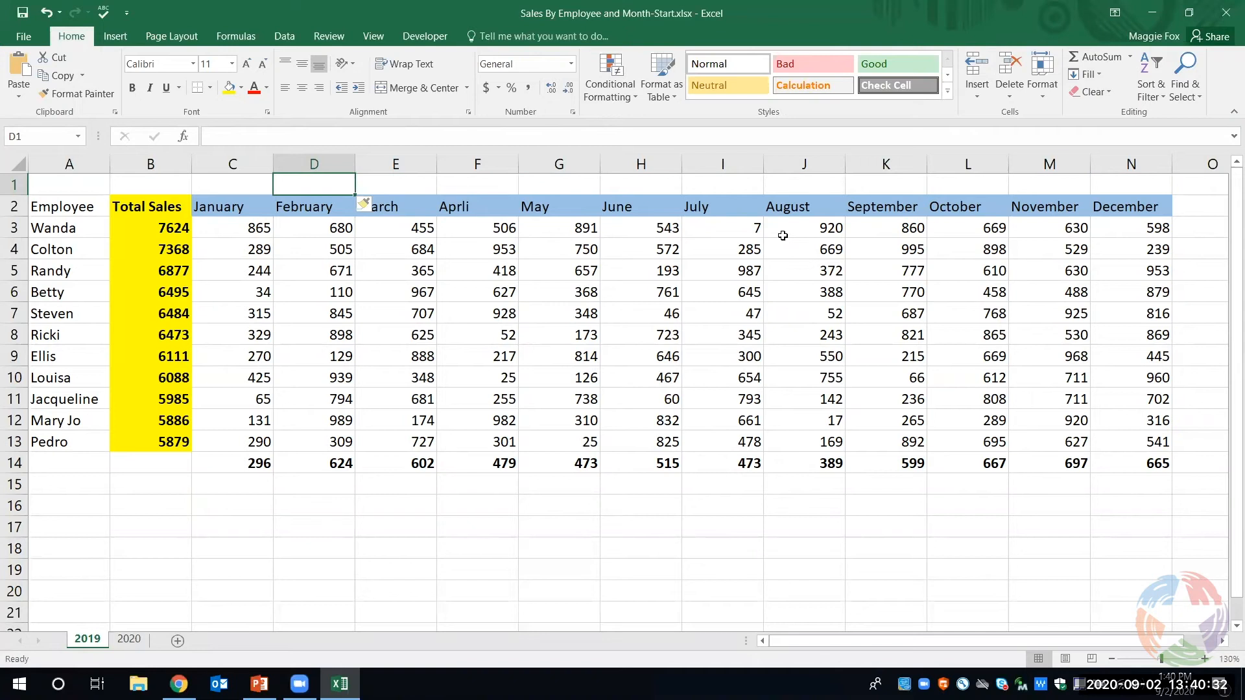
- Enter the title "Total Sales for Employees 2019" in cell D1
type("Tota")
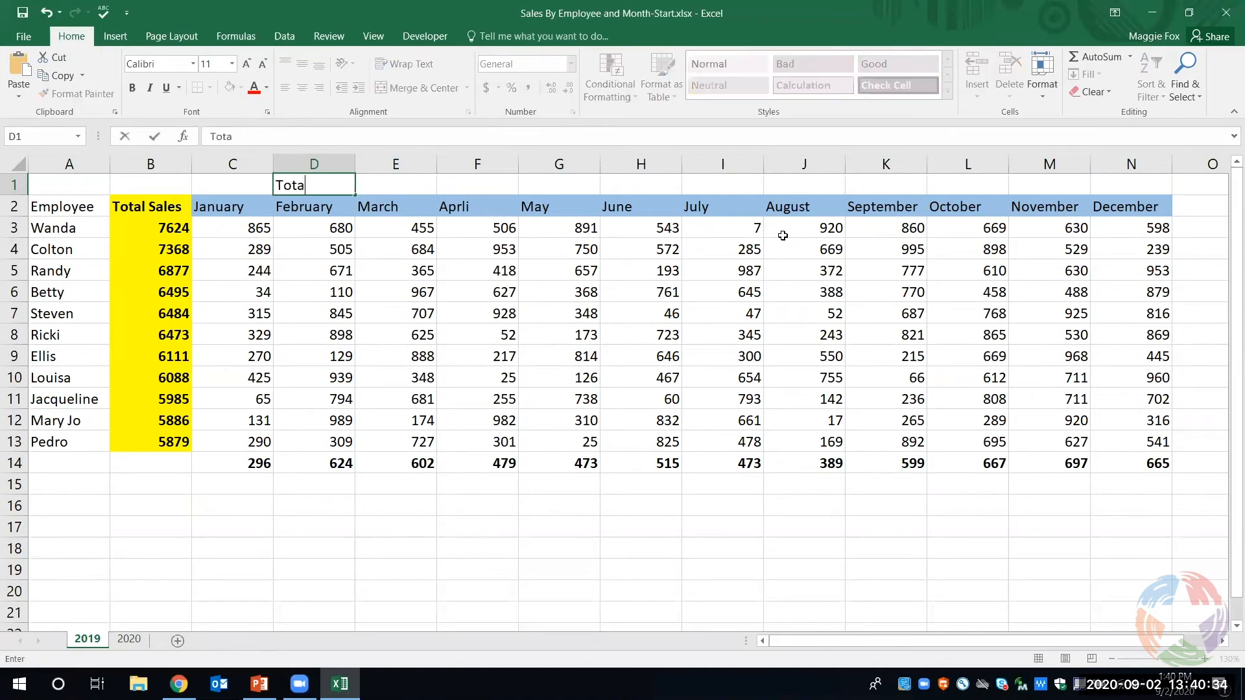
type("l Sales for Employees")
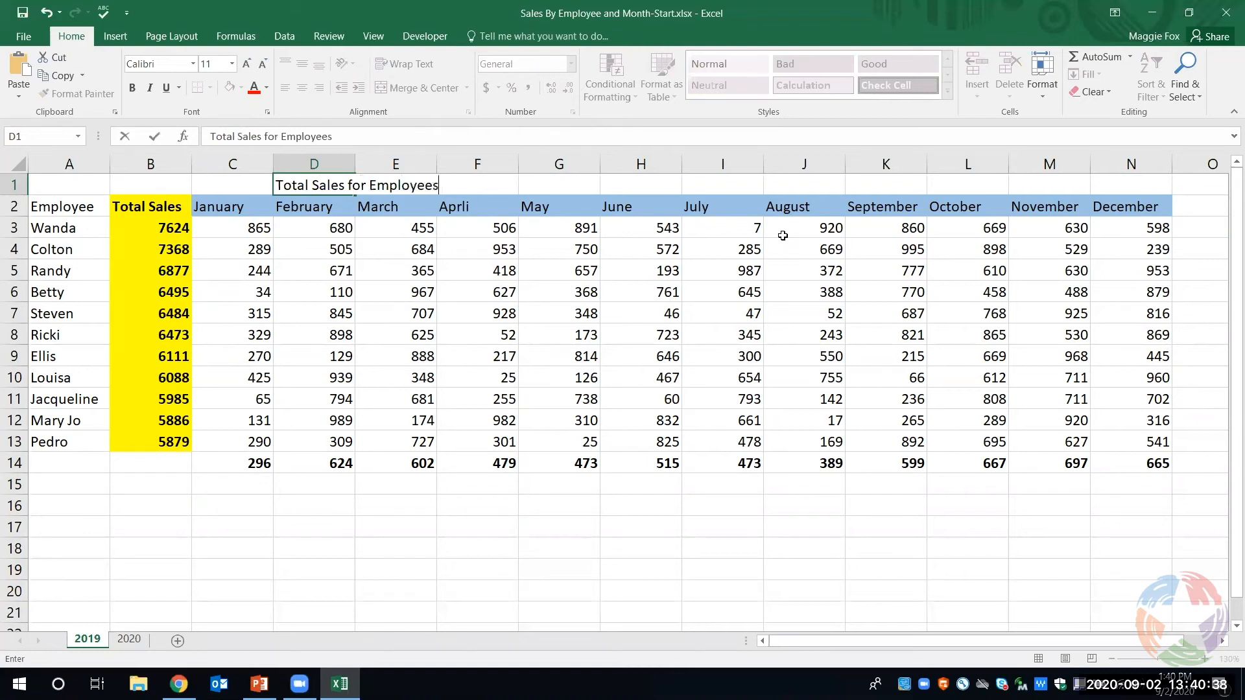
type(" 2019")
left_click(664, 190)
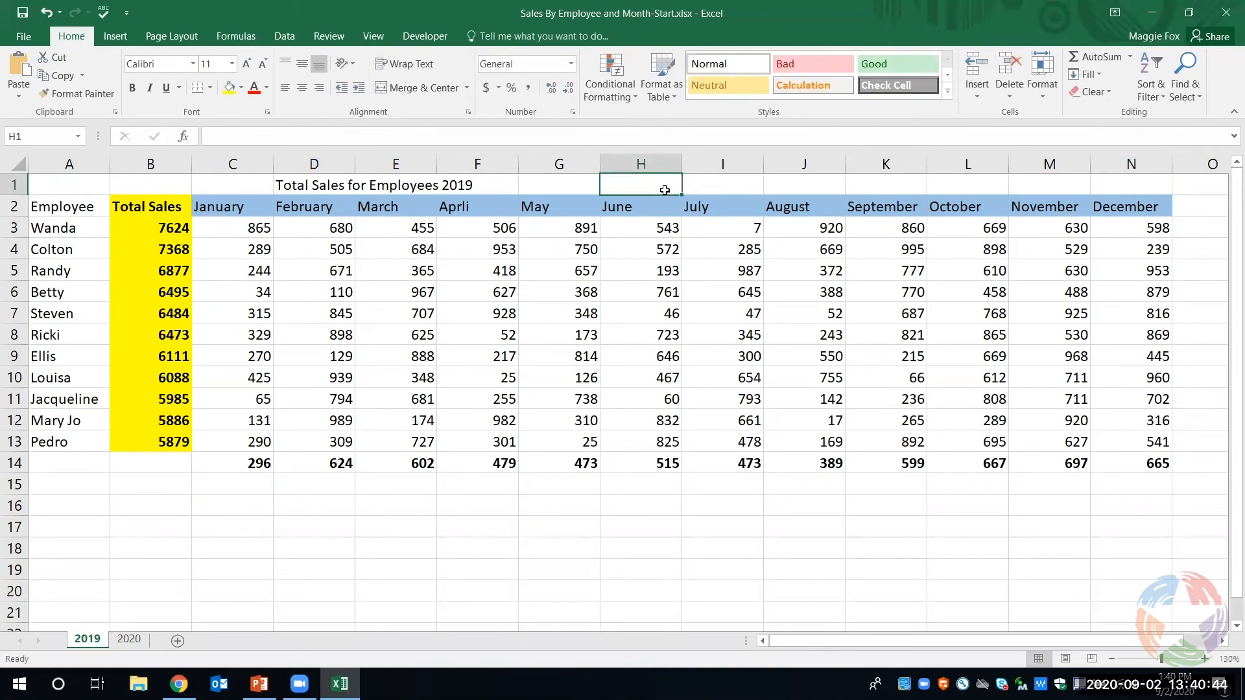
- Merge and center the title across A1:N1 so it spans the whole table
left_click(314, 185)
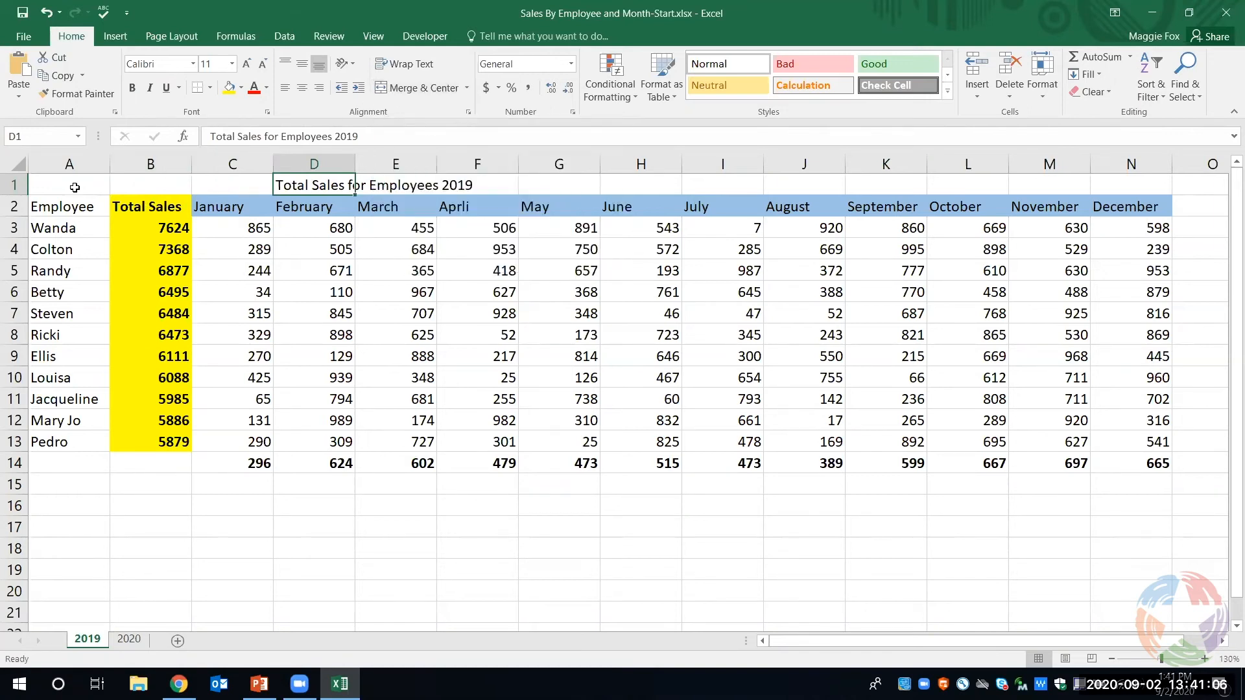
left_click_drag(75, 188, 1106, 177)
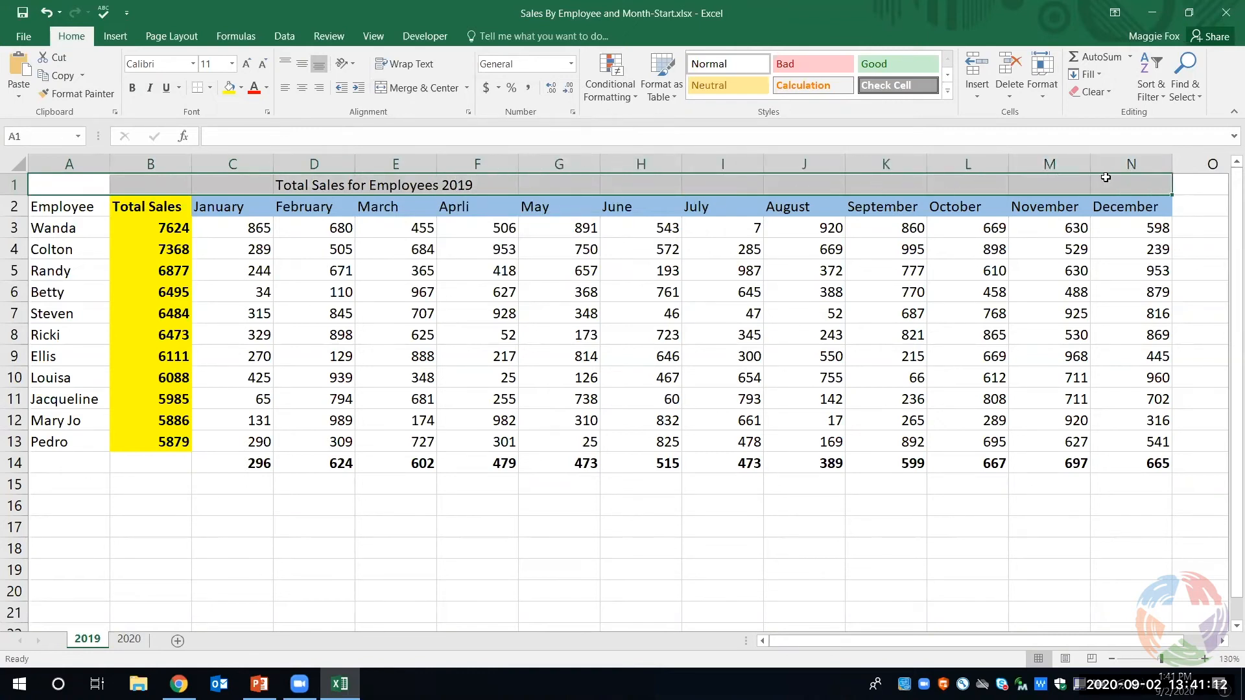
left_click(444, 92)
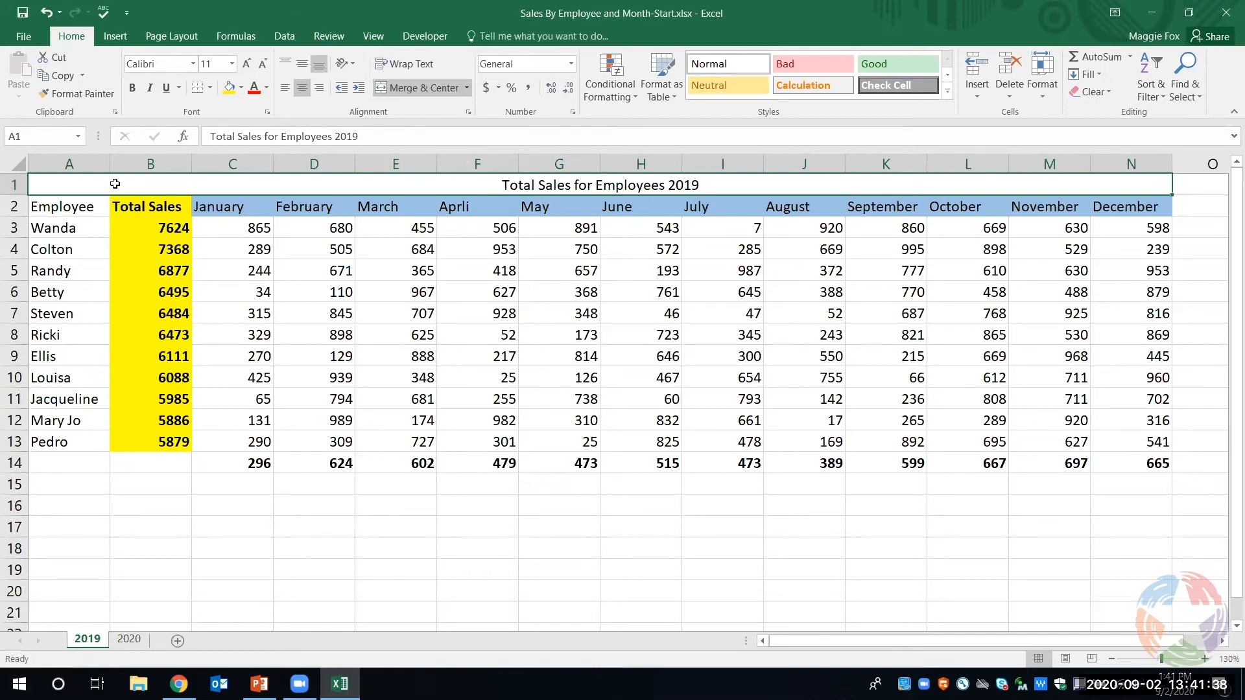
- Fill the merged title row with a light green theme color
left_click(241, 91)
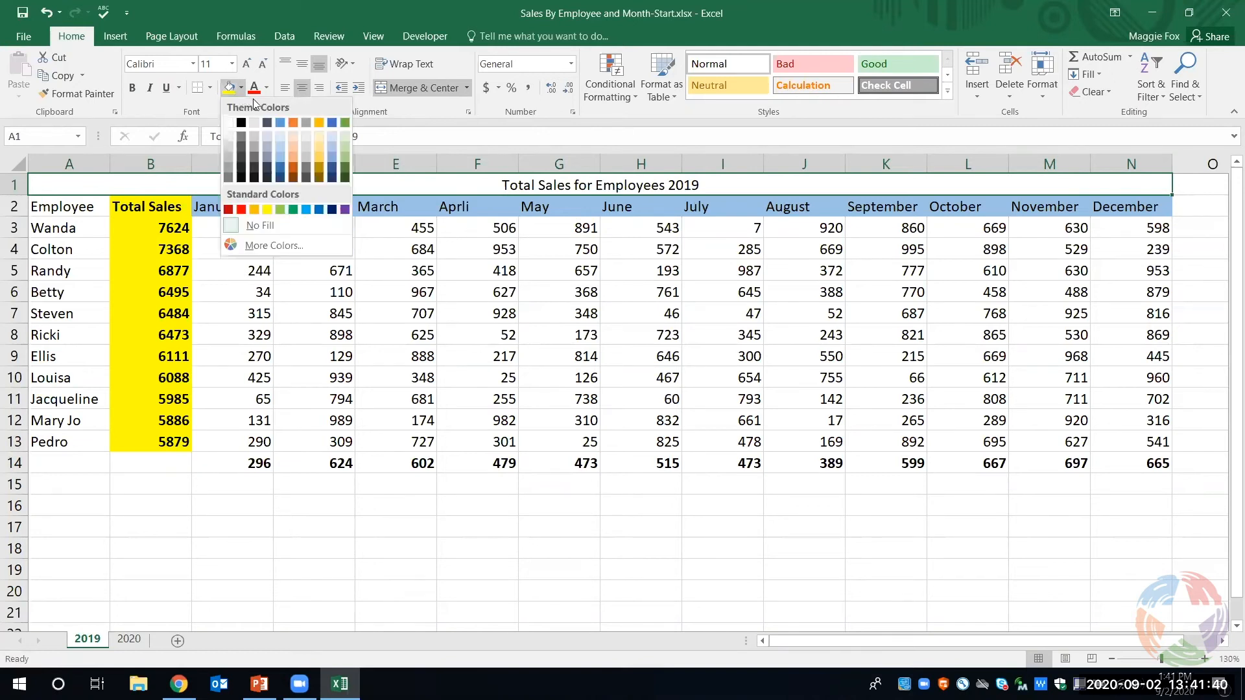
left_click(343, 154)
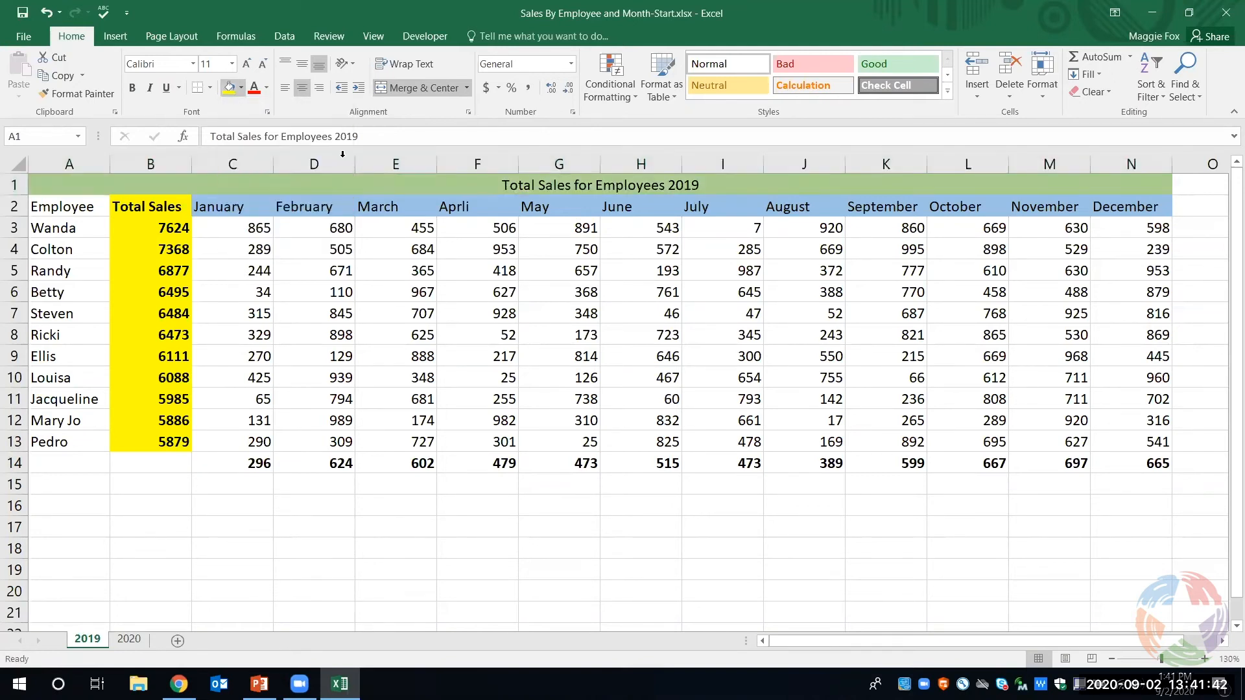
left_click(724, 515)
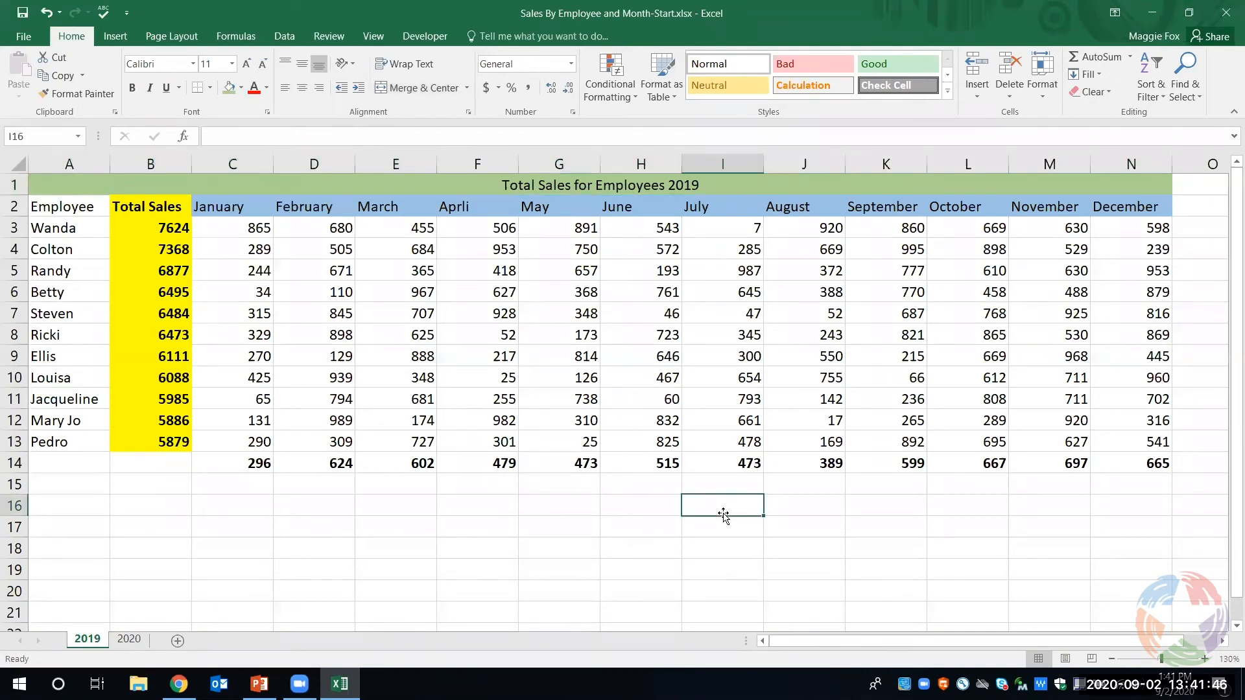
- Label the averages row by entering "Average Sales 2019" in cell B14
left_click(138, 473)
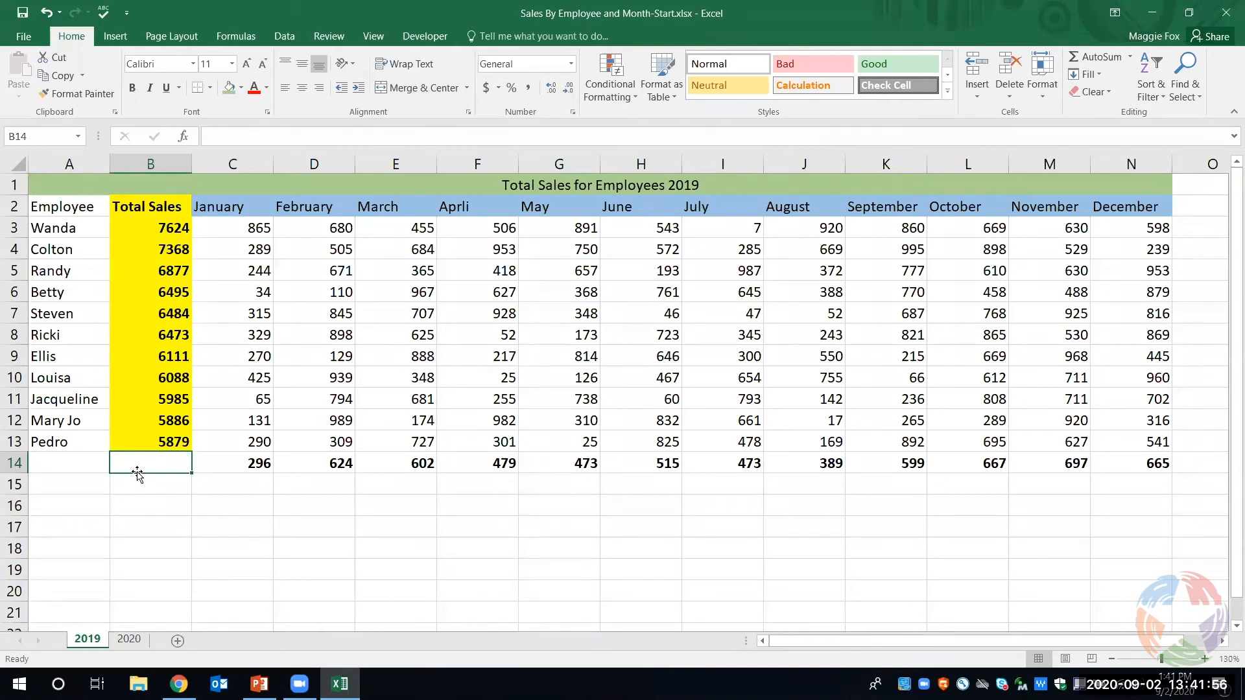
type("Aver")
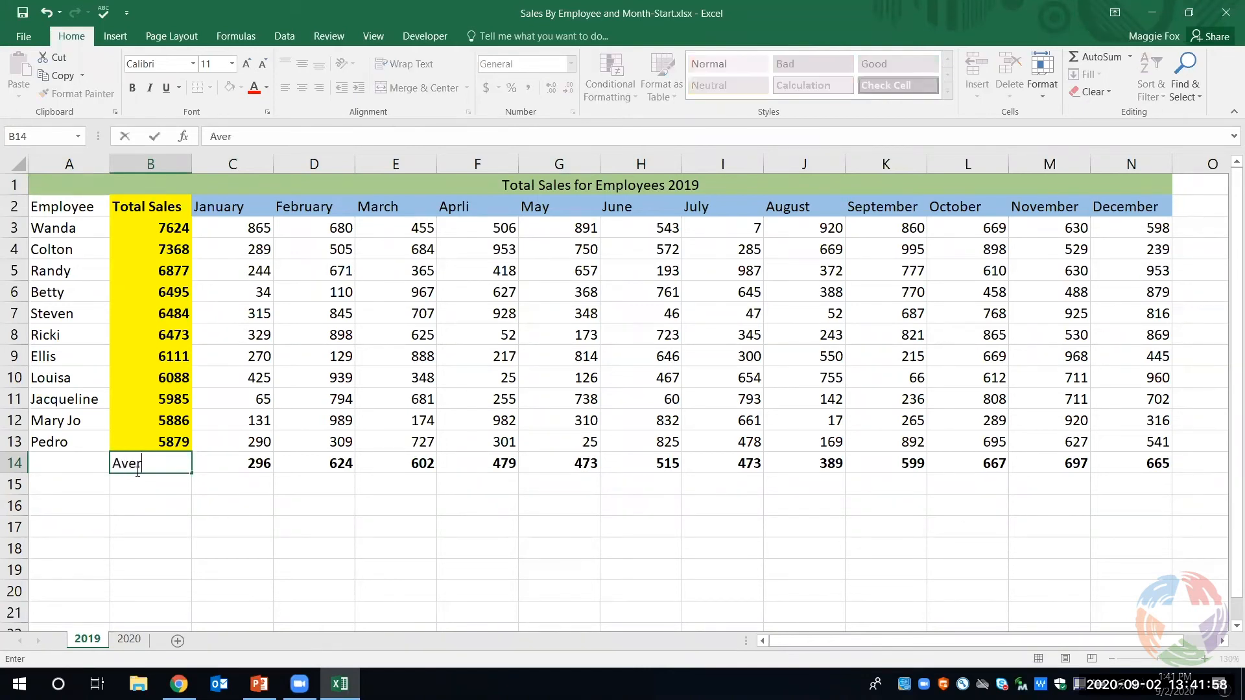
type("age Sales")
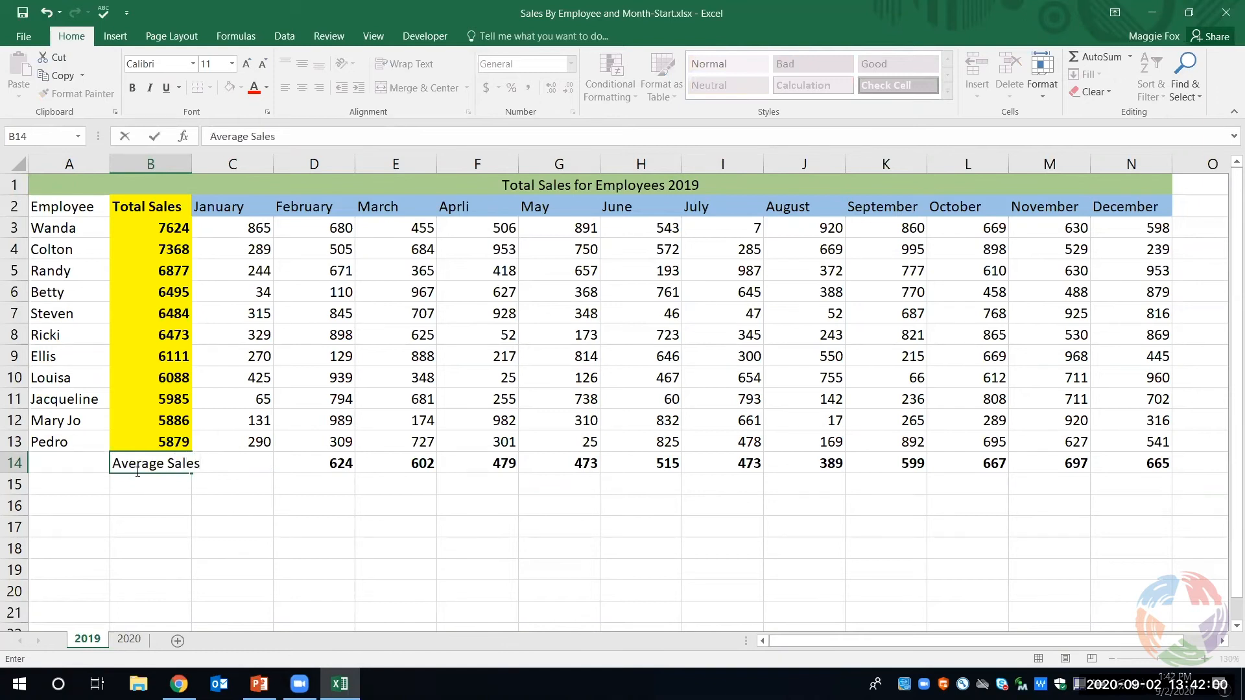
type(" 20119")
key("BackSpace")
key("BackSpace")
type("9")
left_click(261, 502)
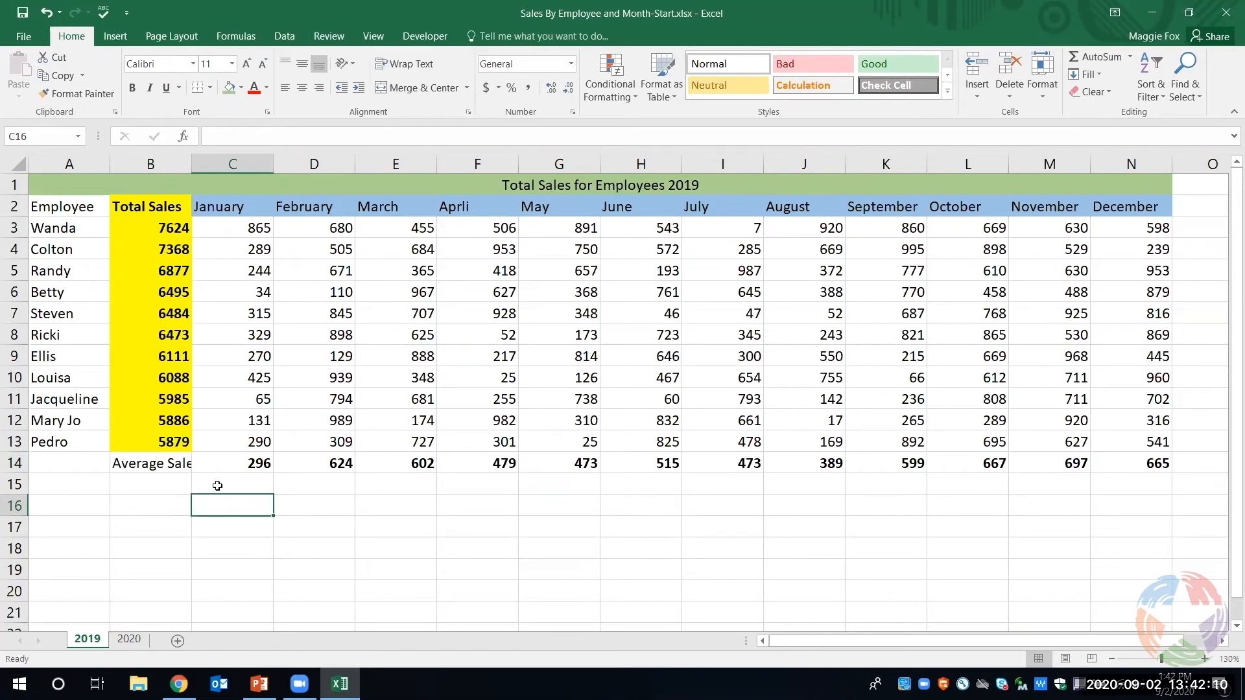
- Wrap the text in B14 and make row 14 tall enough to show both lines of the label
left_click(150, 464)
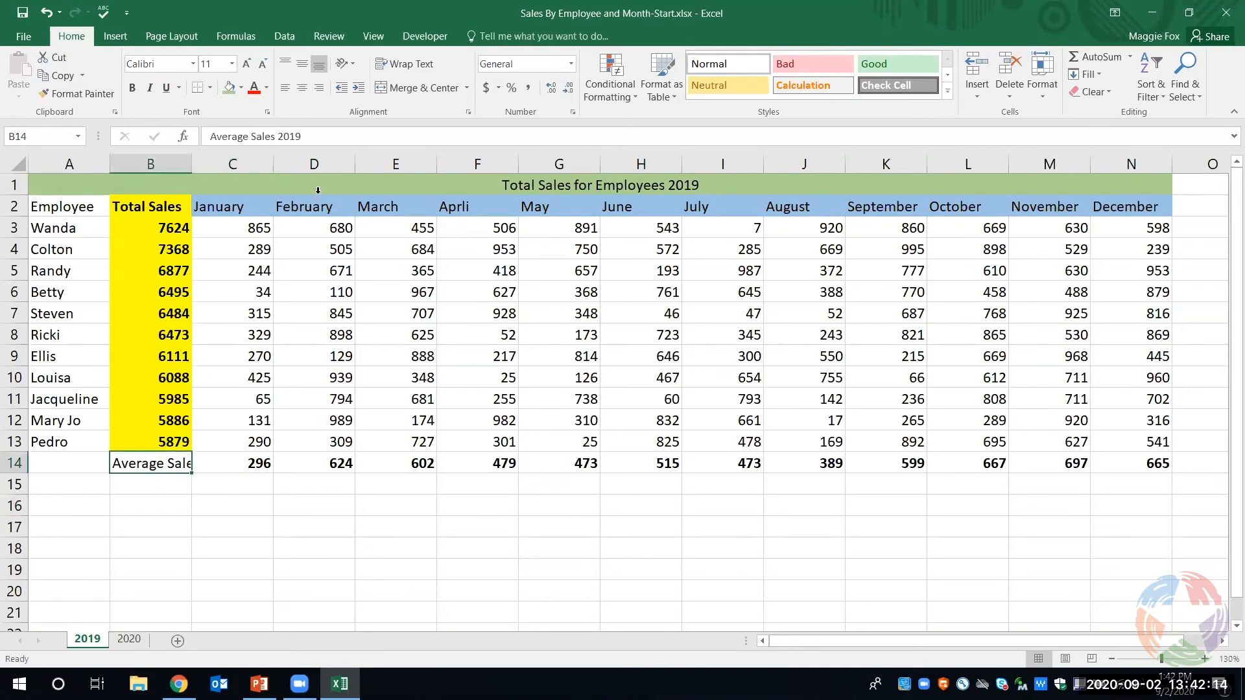
left_click(418, 65)
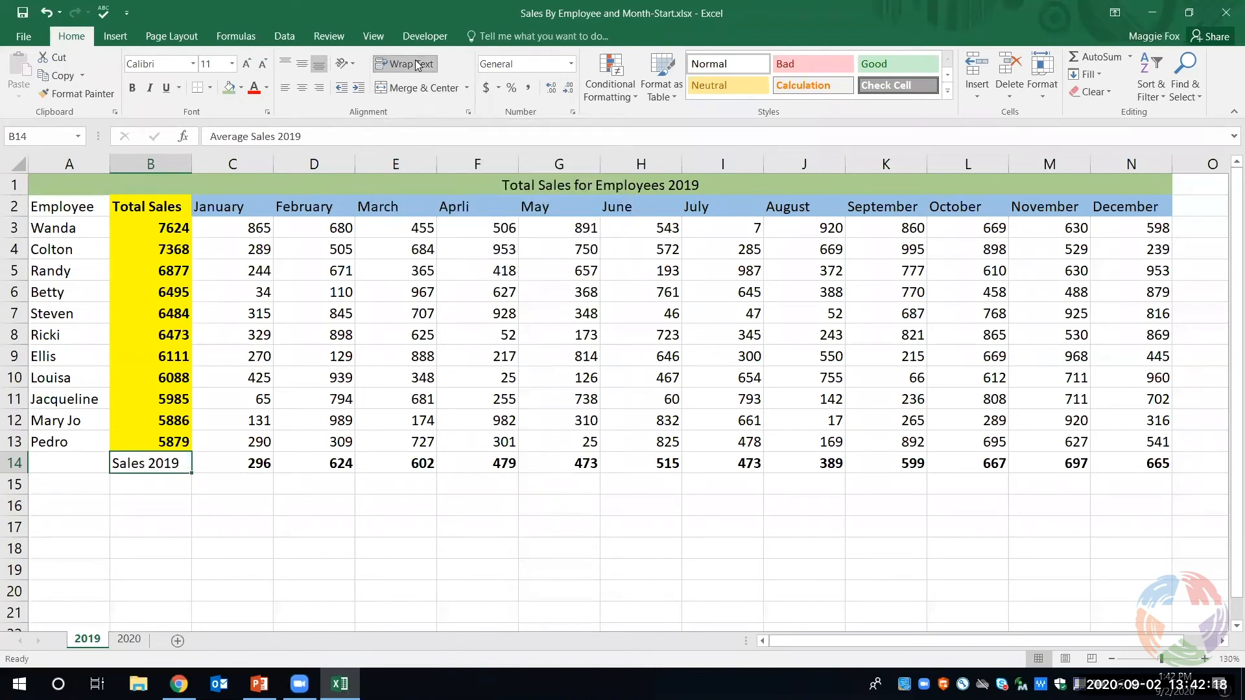
left_click(390, 591)
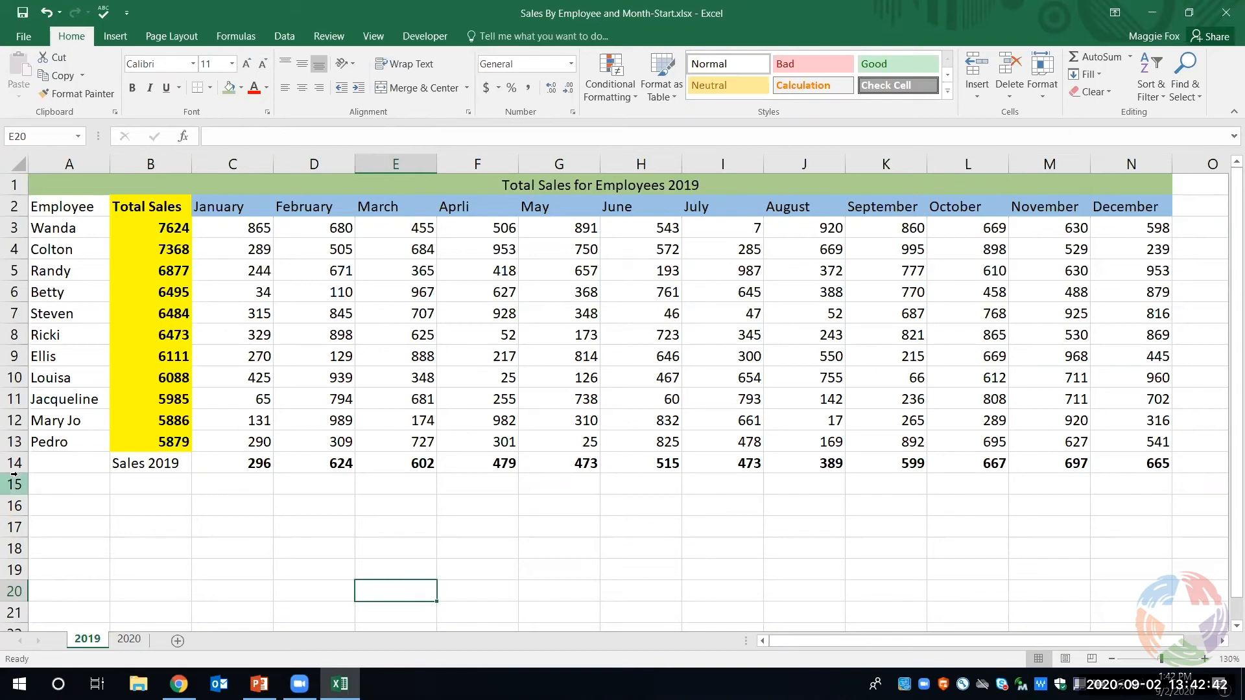
left_click_drag(16, 470, 17, 494)
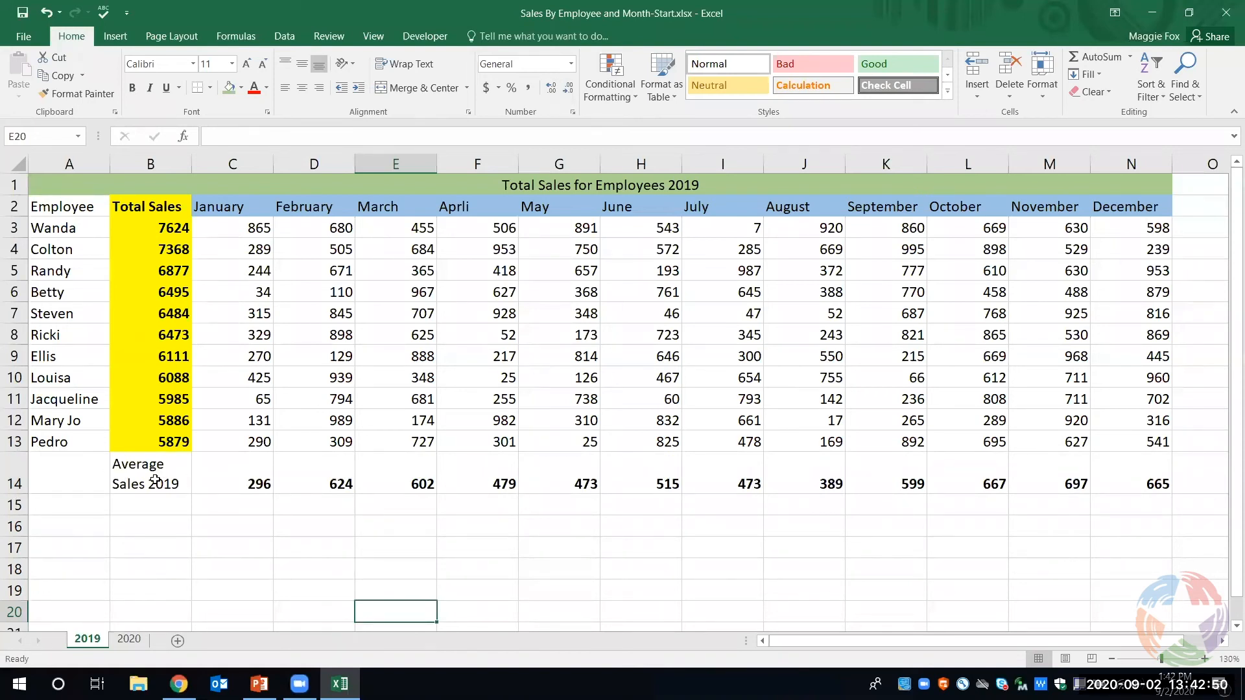
- Enter the note "Thank you for attending today's class!" in cell A17
left_click(99, 550)
type("T")
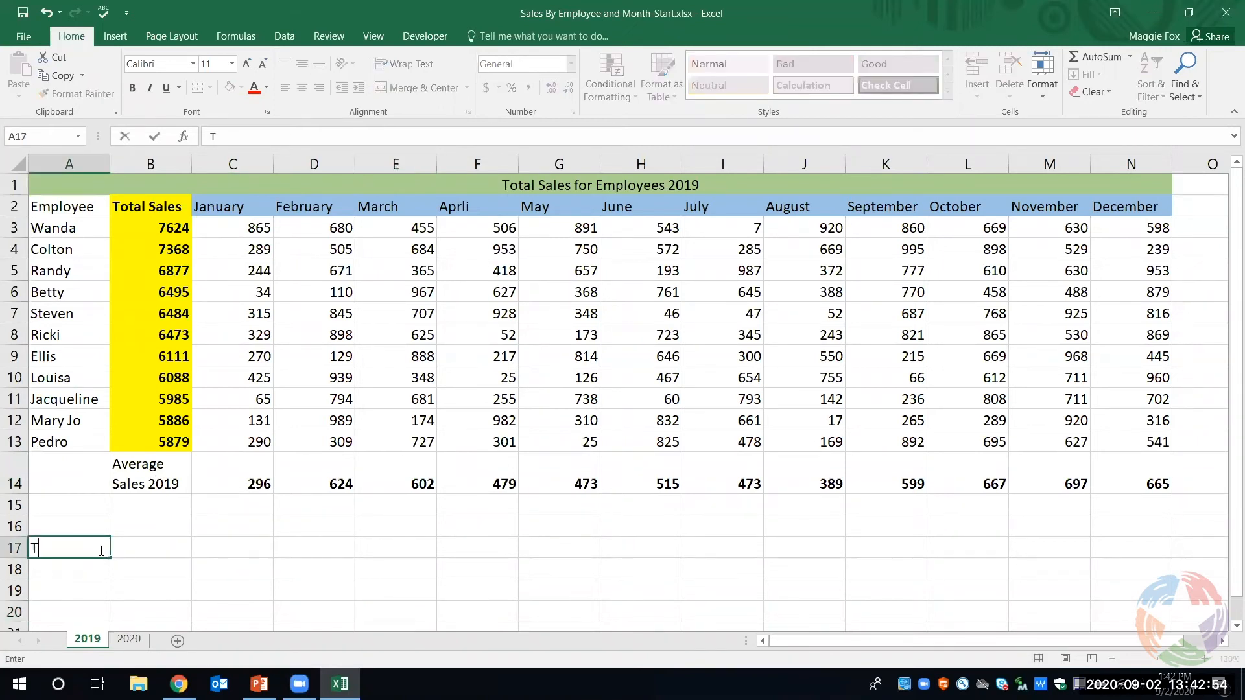
type("hank you for atte")
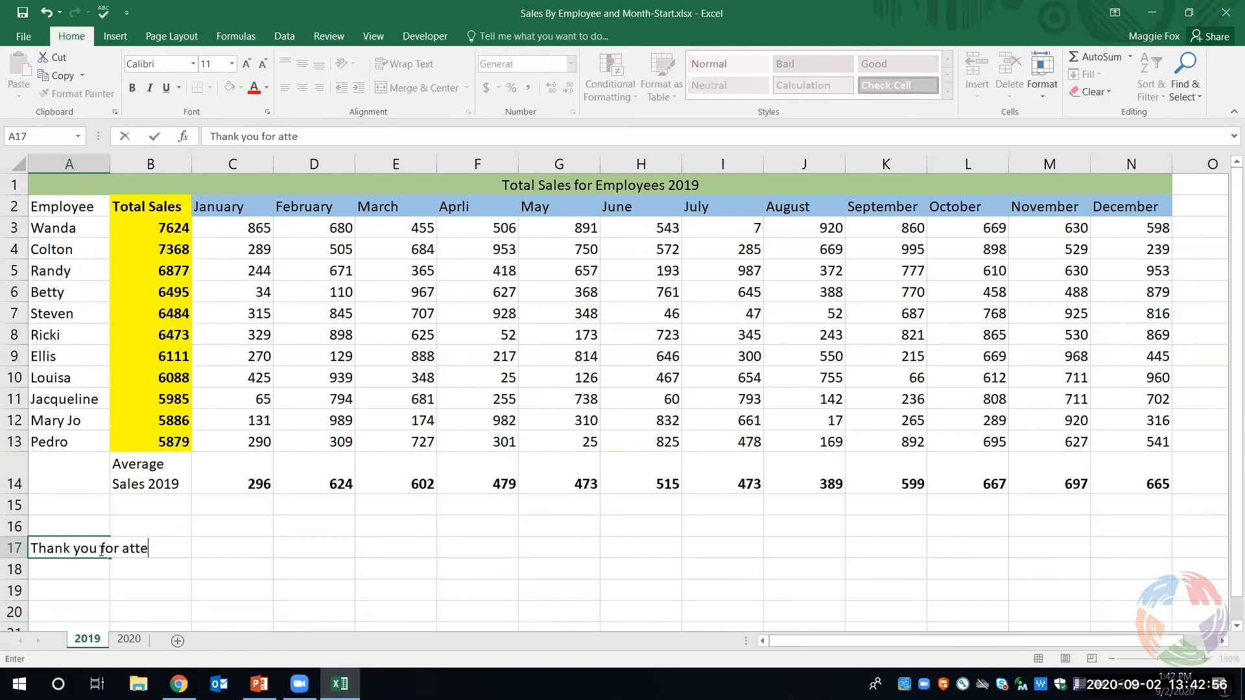
type("nding today's class!")
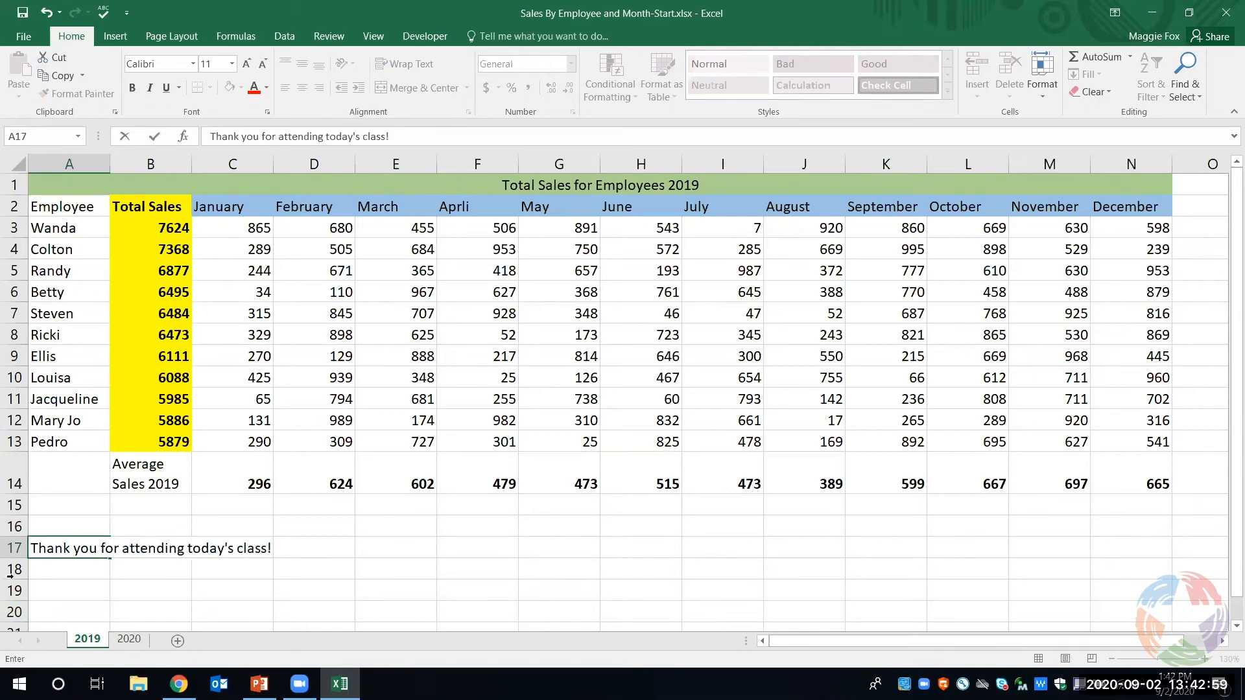
left_click(45, 569)
- Wrap the thank-you note in A17 and autofit the height of row 17 to it
left_click(59, 540)
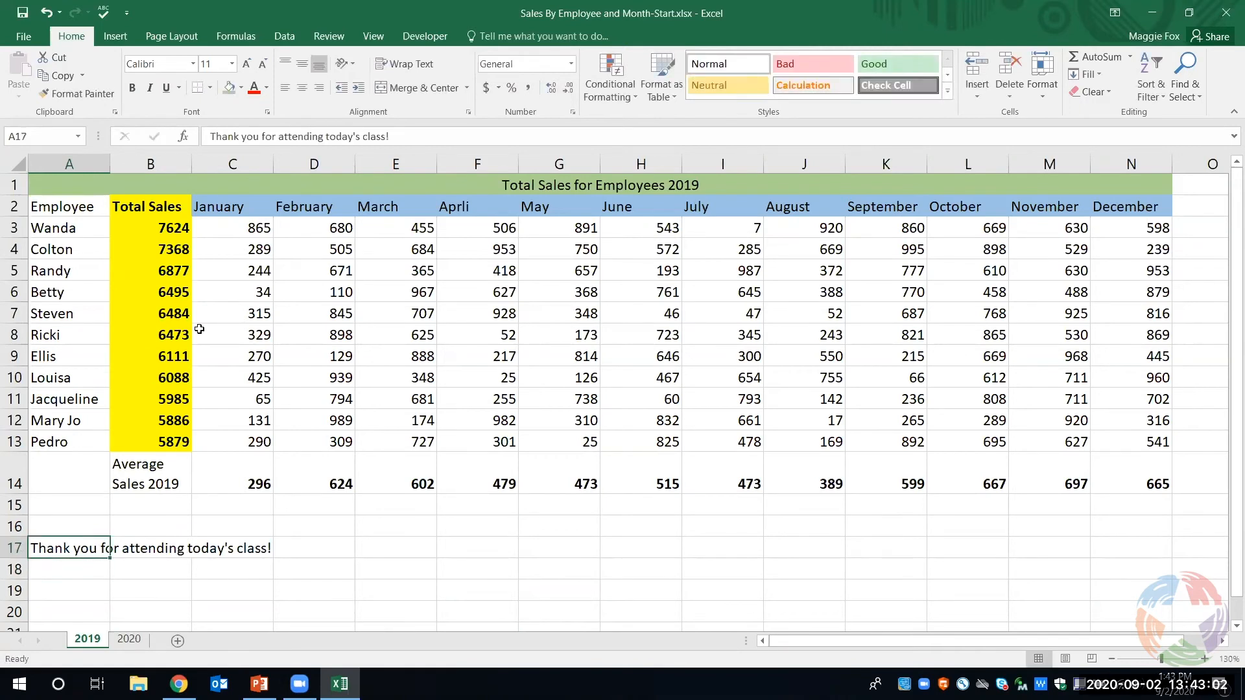
left_click(430, 68)
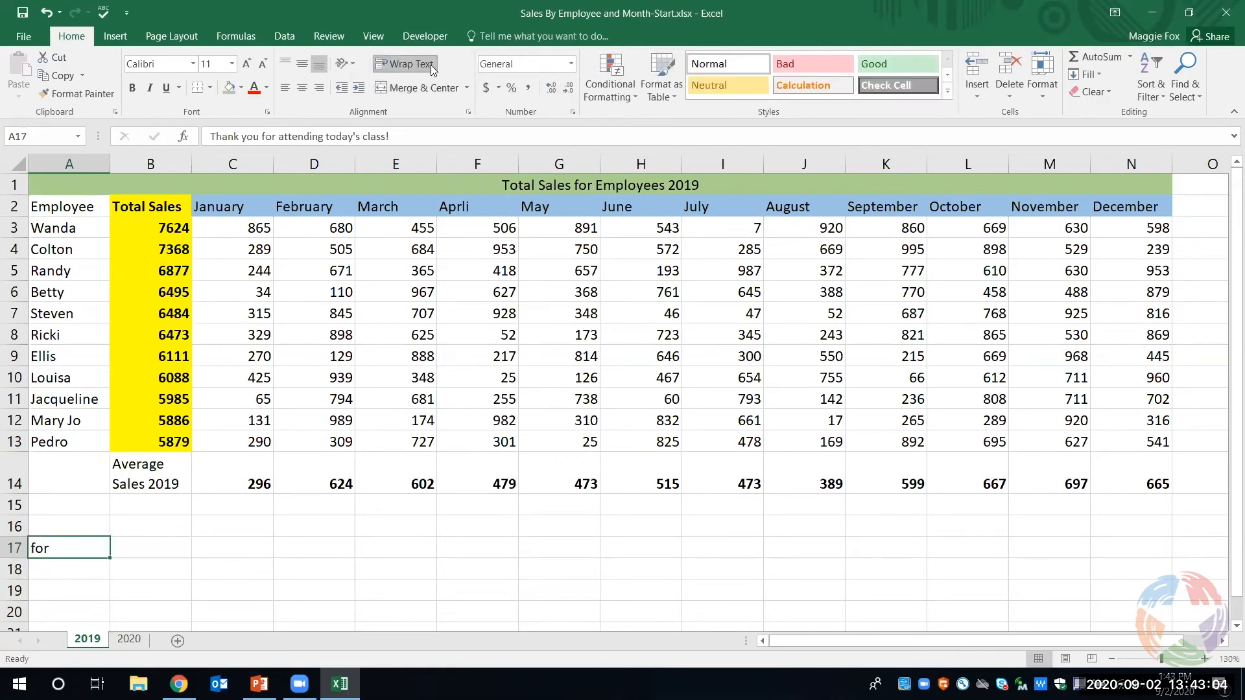
double_click(22, 556)
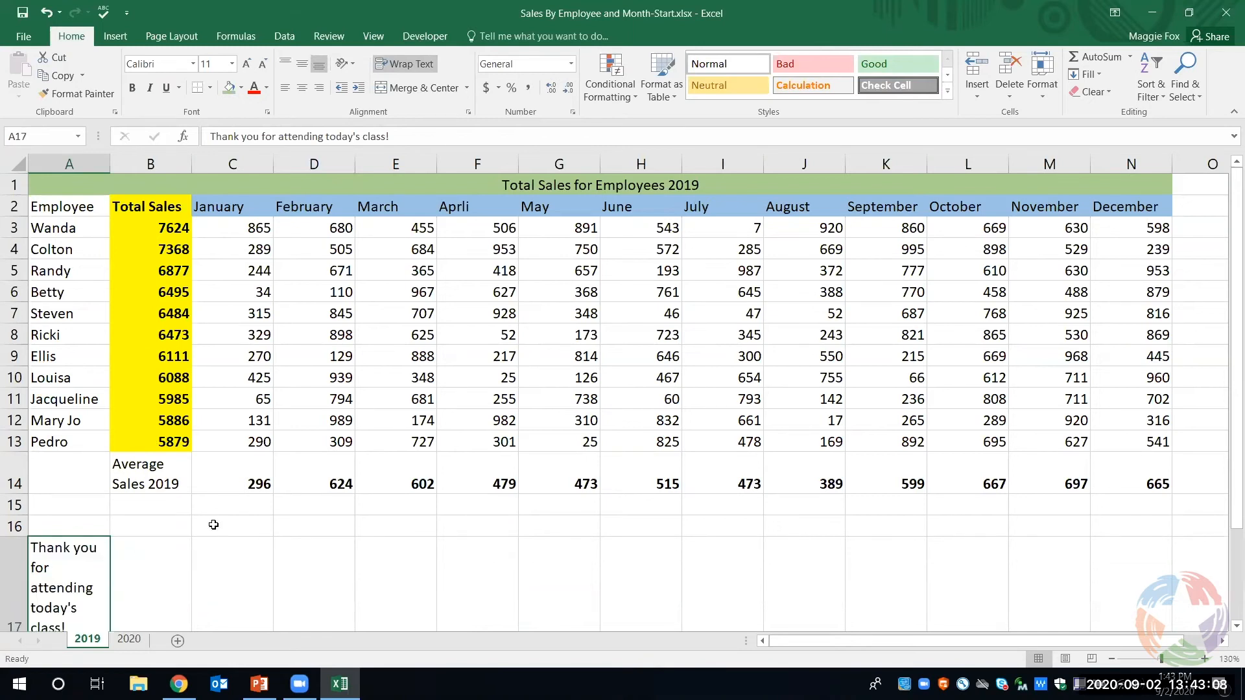
scroll(213, 524, "down", 1)
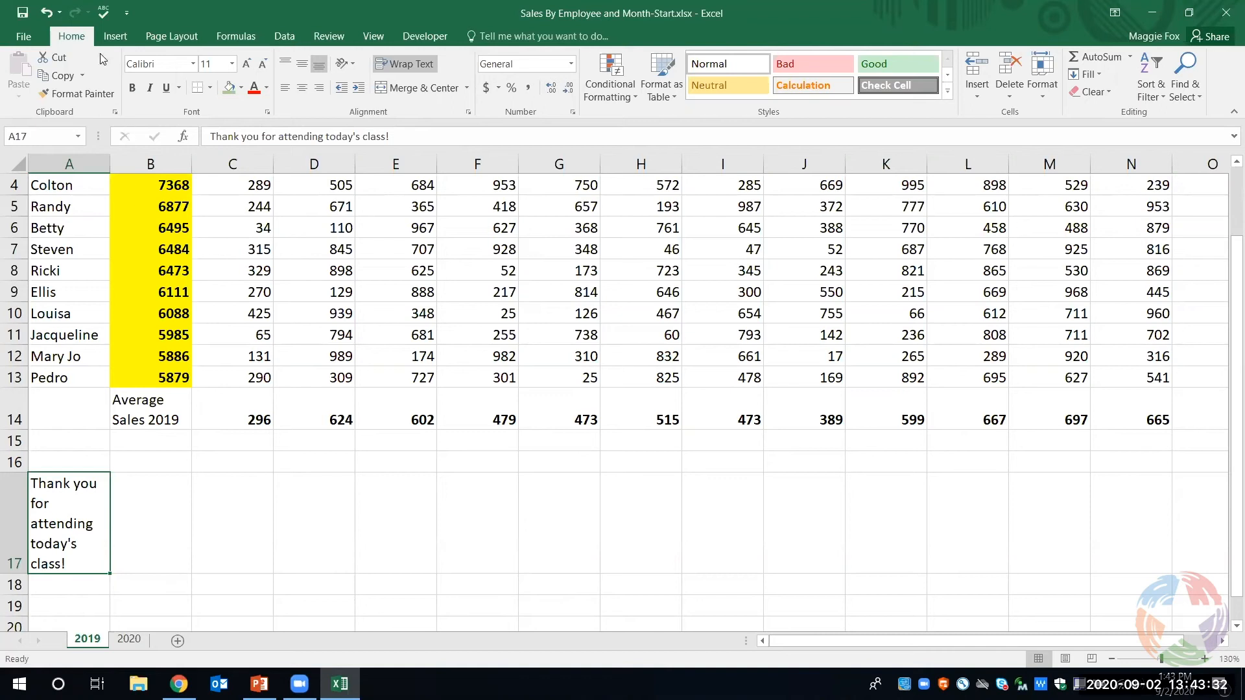
- Spell-check the whole 2019 sheet, continuing from its beginning, and correct the header "Aprli" to "April"
left_click(99, 18)
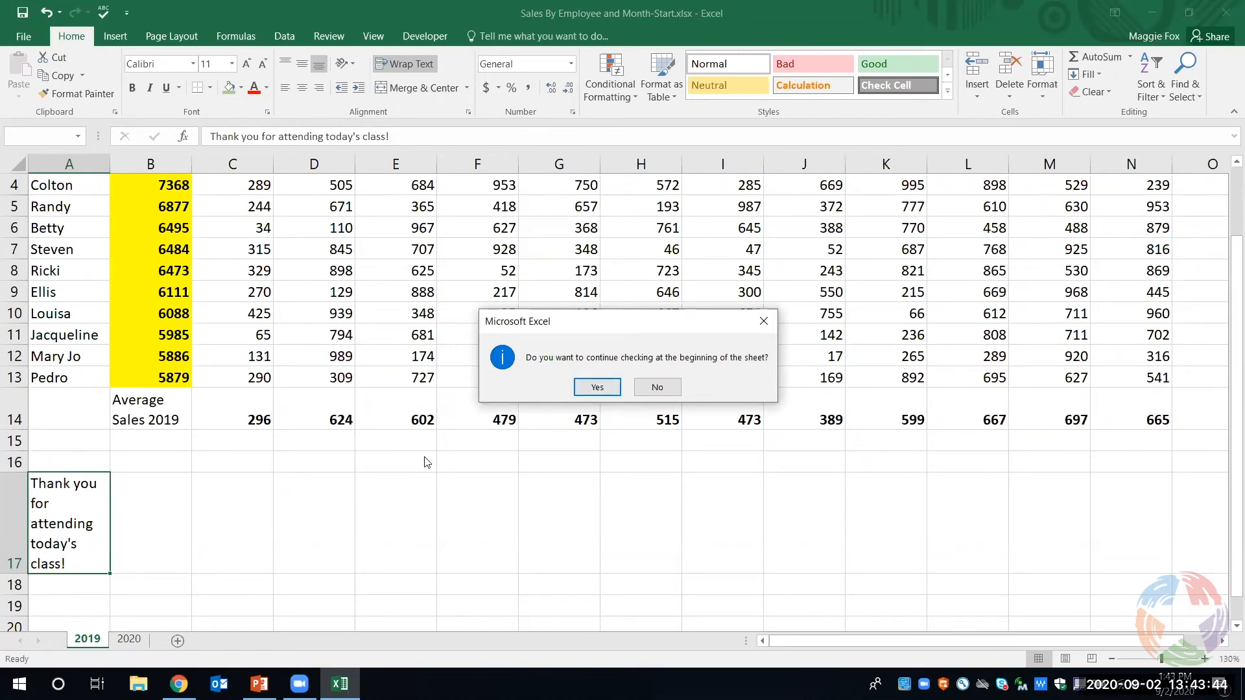
left_click(595, 388)
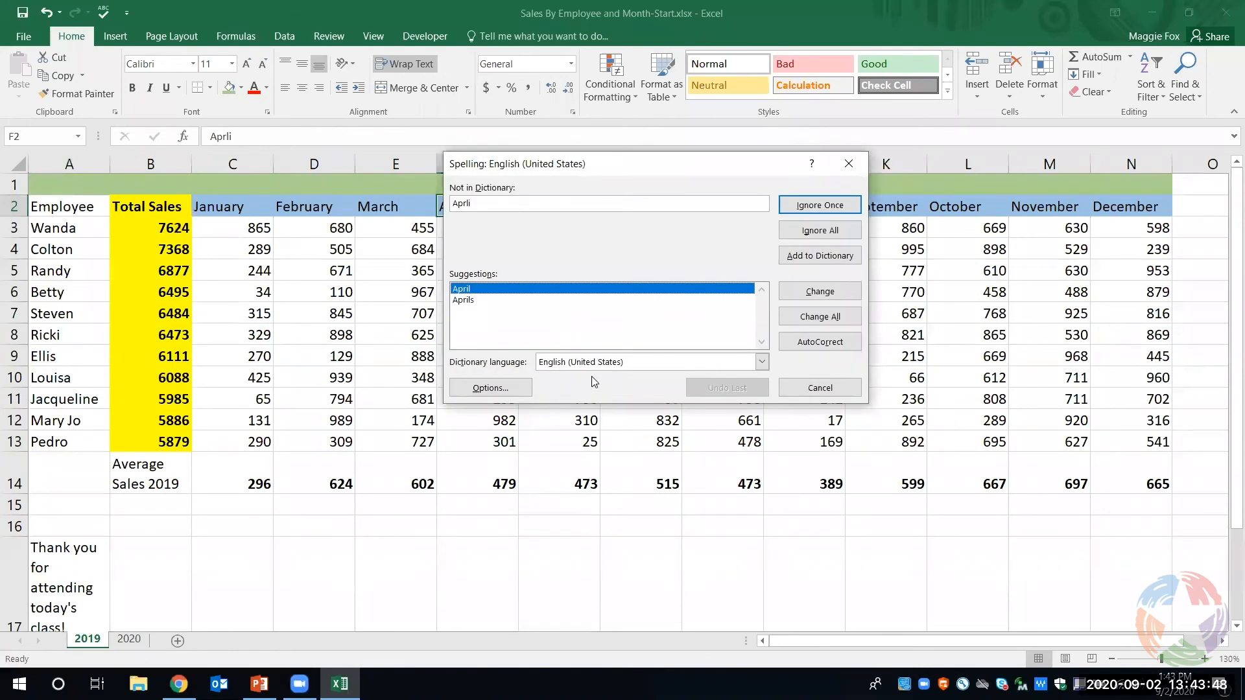
left_click(811, 295)
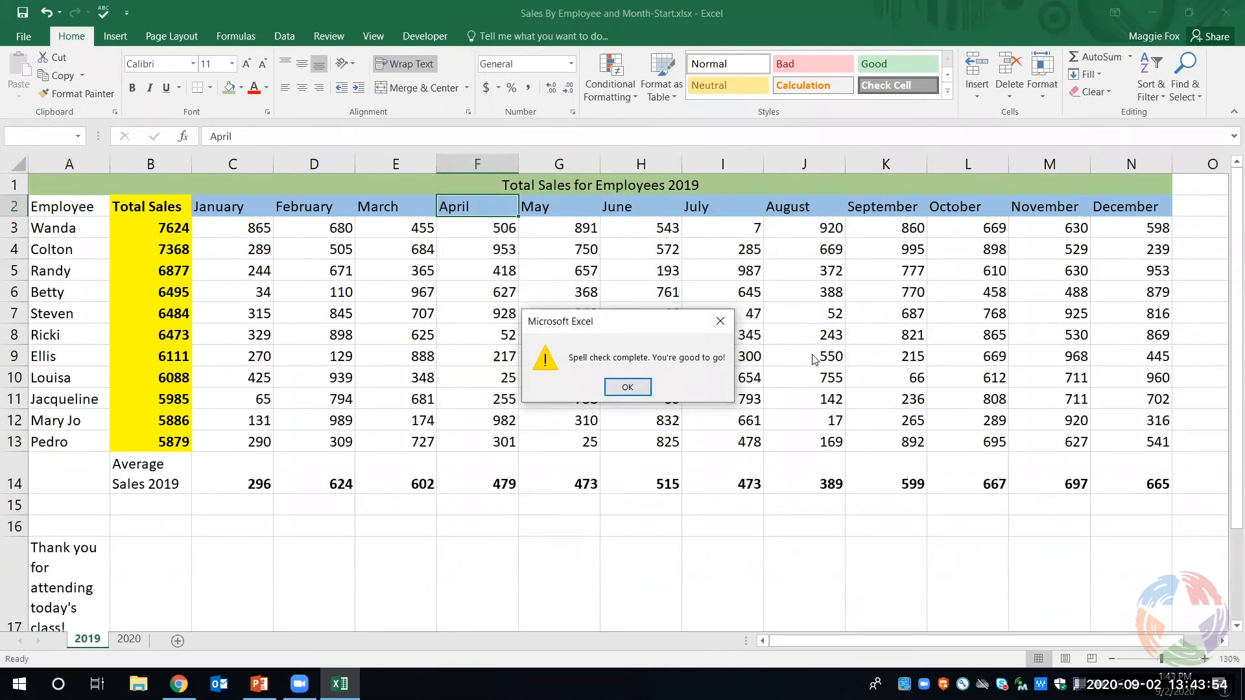
left_click(628, 387)
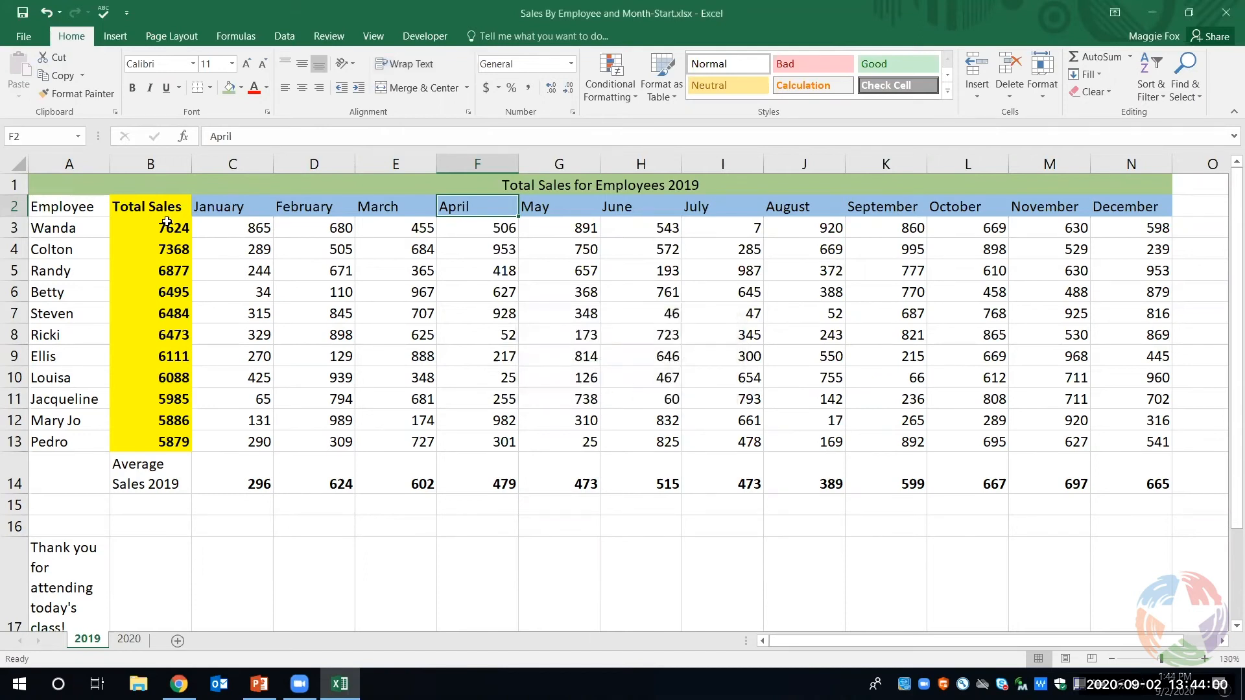
- Open the print preview of the 2019 sheet and review the print range and page orientation choices without changing them
left_click(37, 43)
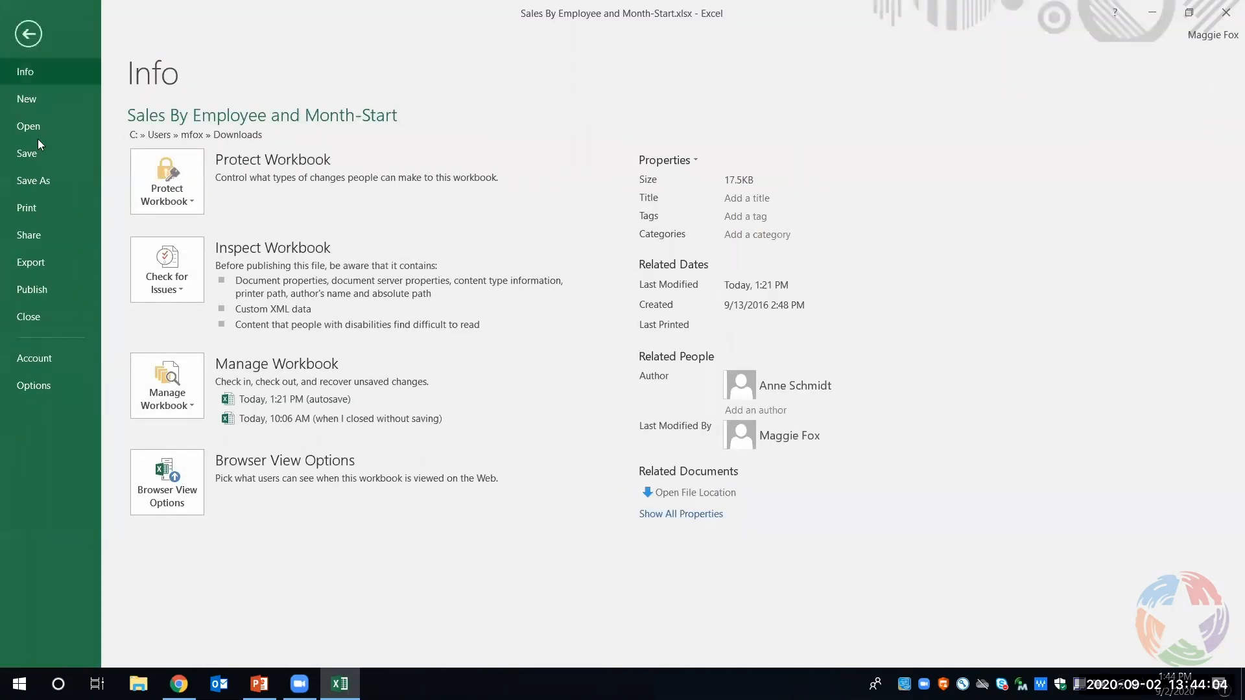
left_click(48, 207)
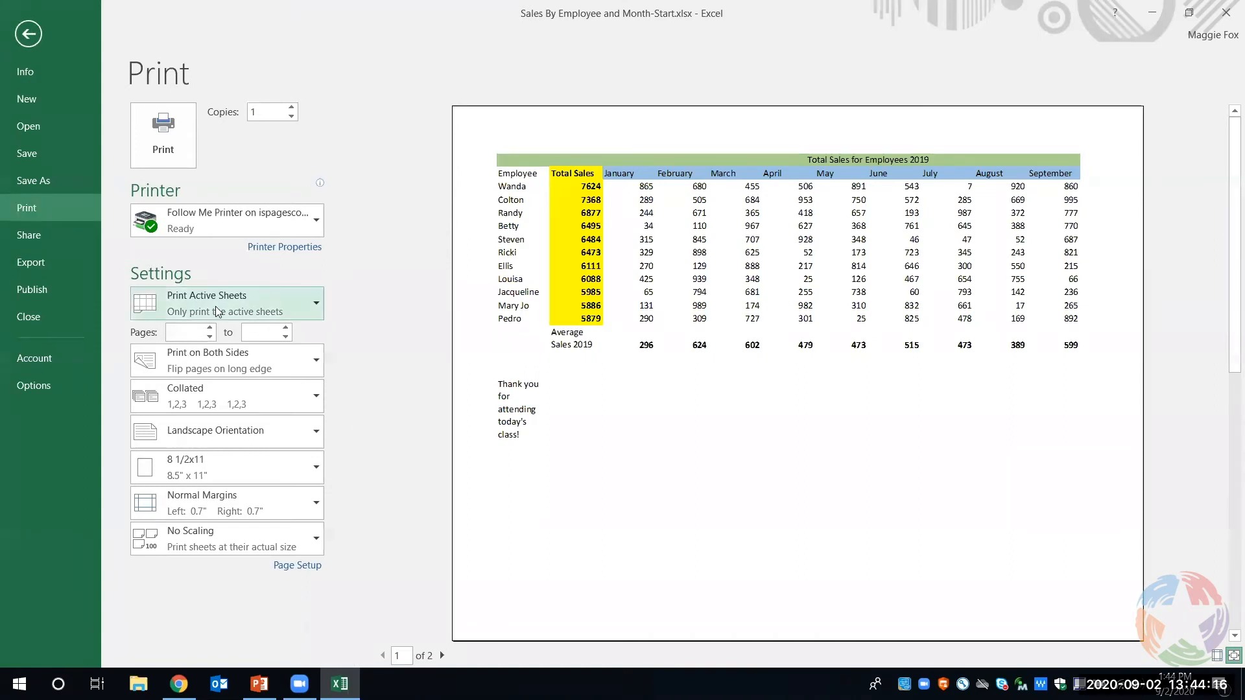
left_click(254, 306)
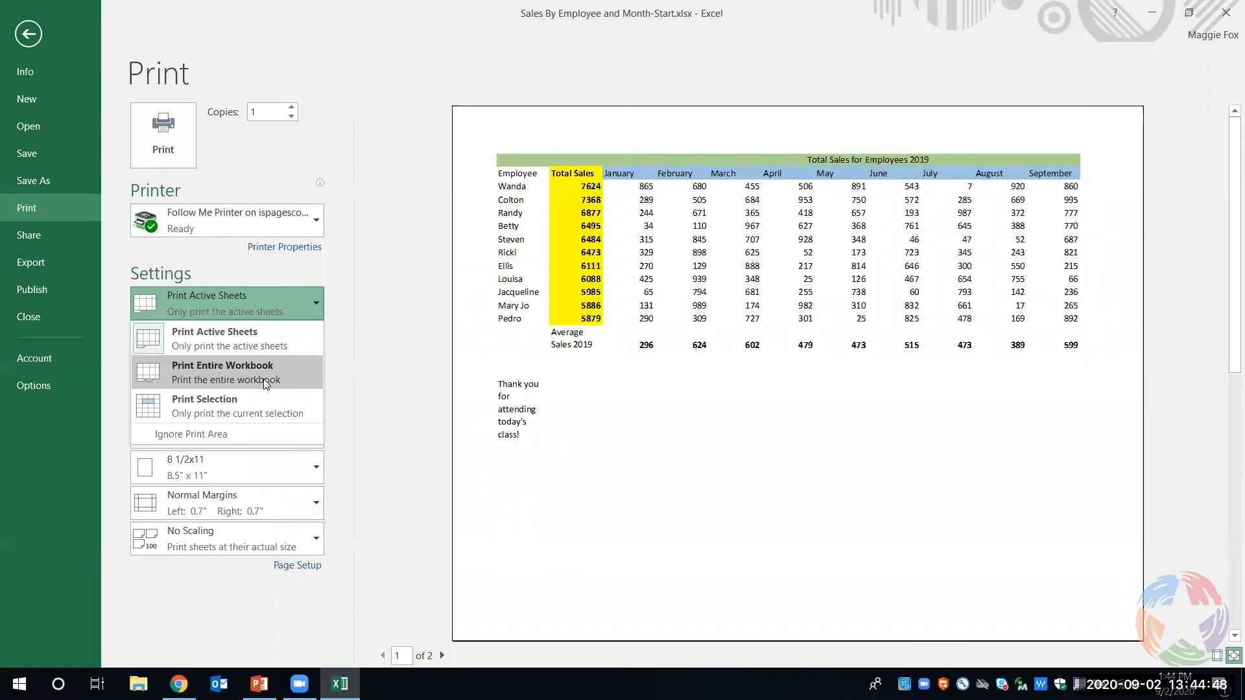
left_click(338, 355)
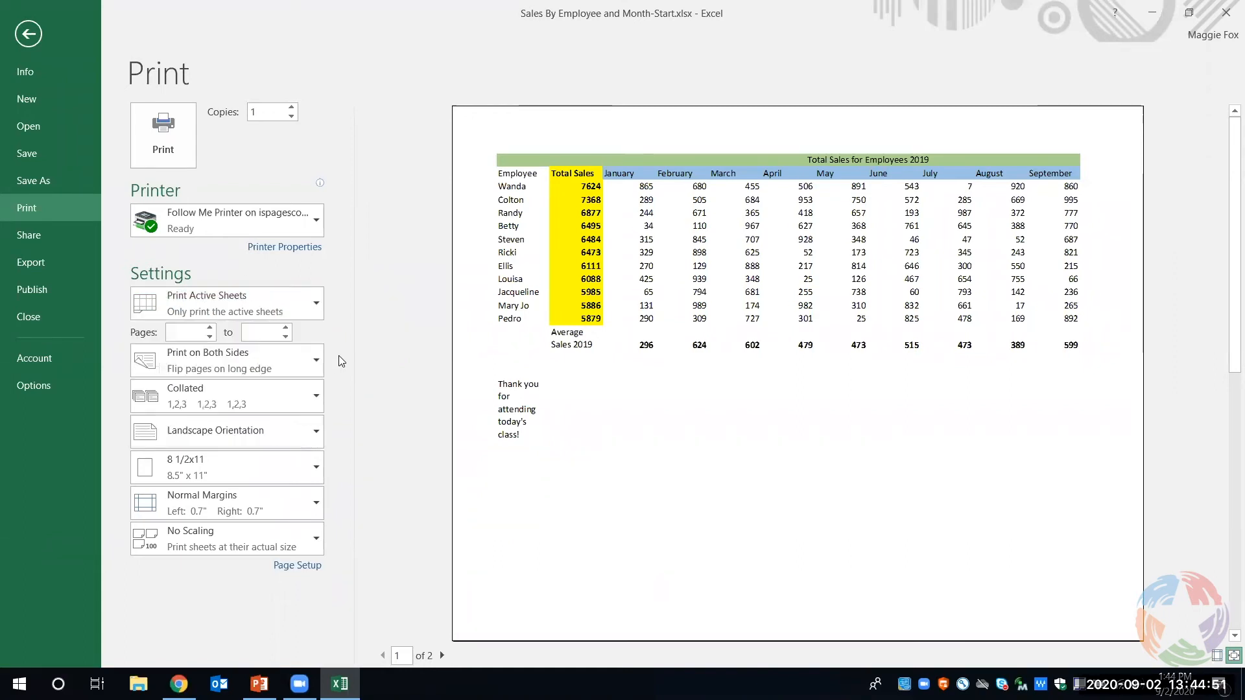
left_click(257, 433)
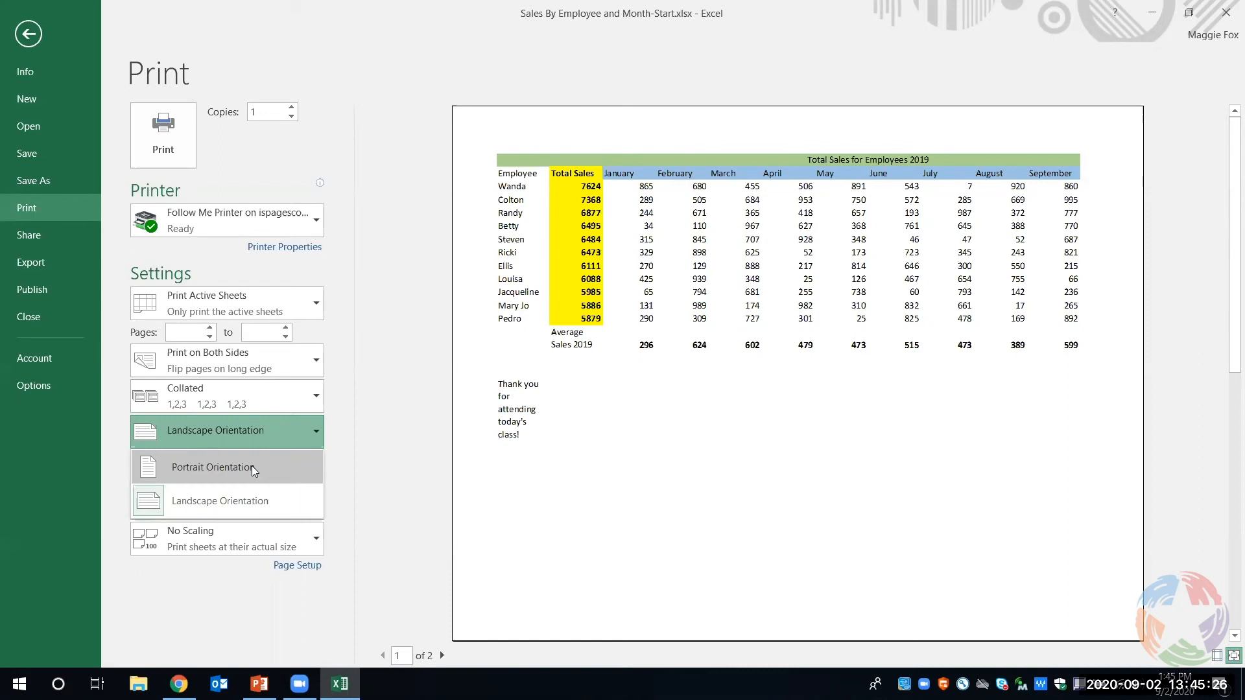
left_click(343, 468)
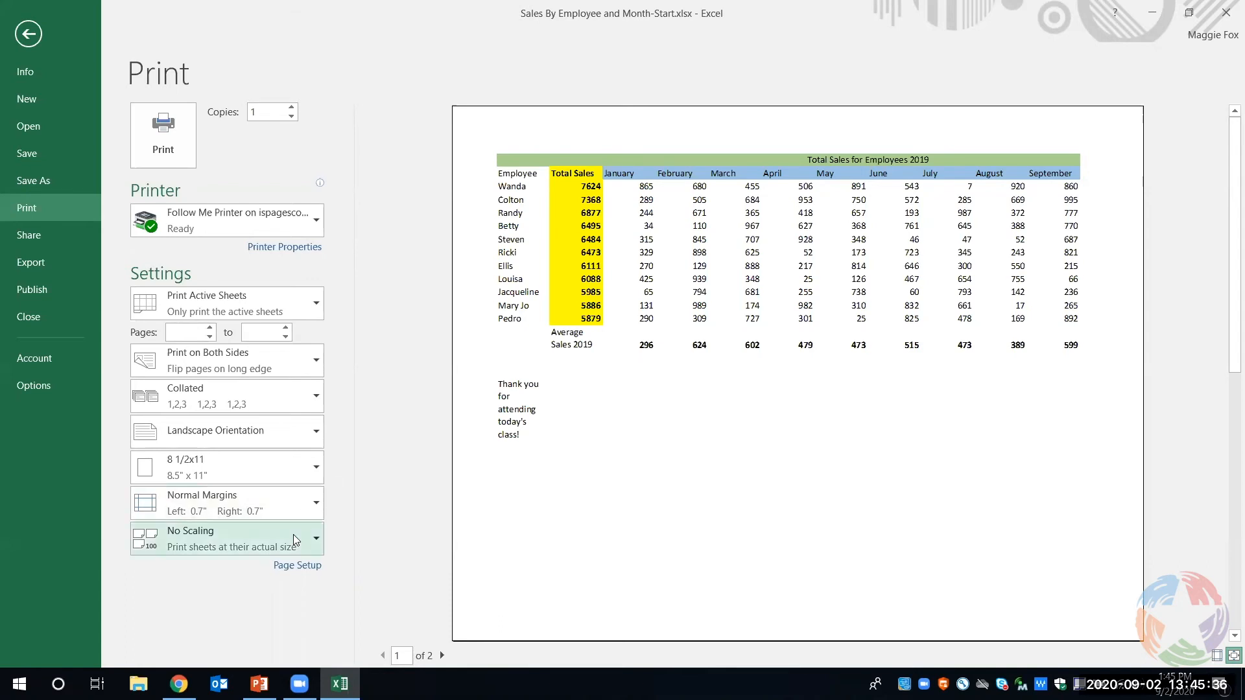
- Set the print scaling to Fit Sheet on One Page and return to the 2019 worksheet
left_click(247, 534)
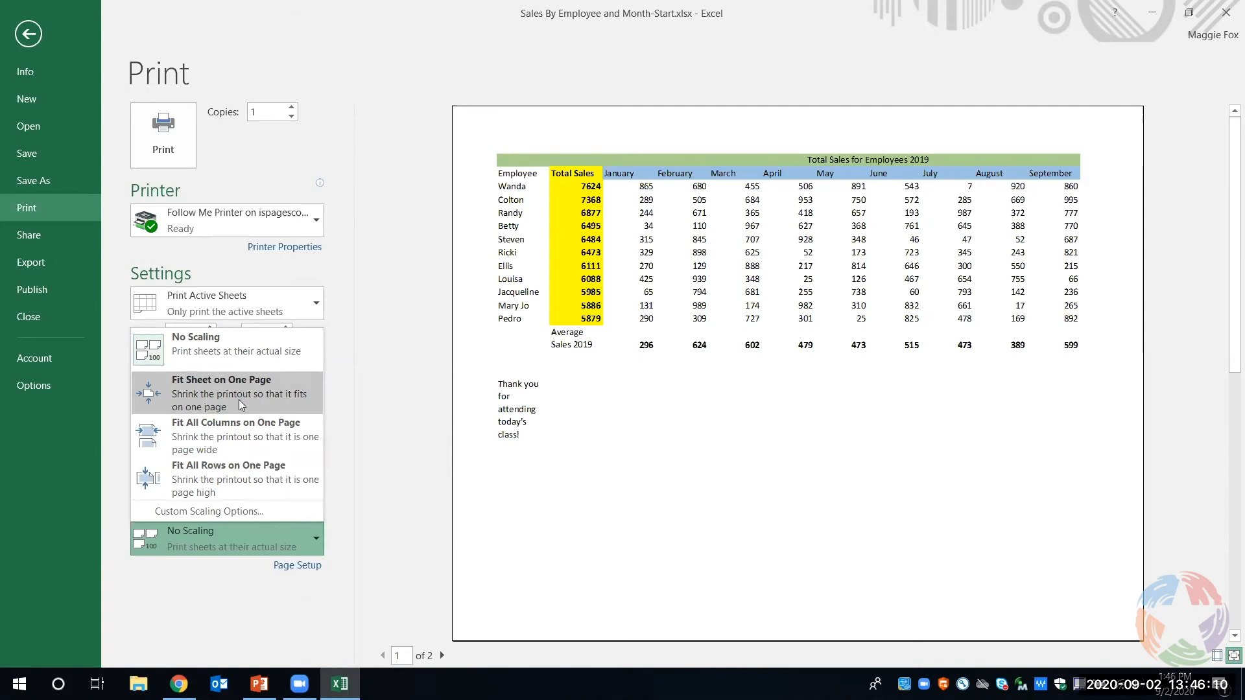
key("Escape")
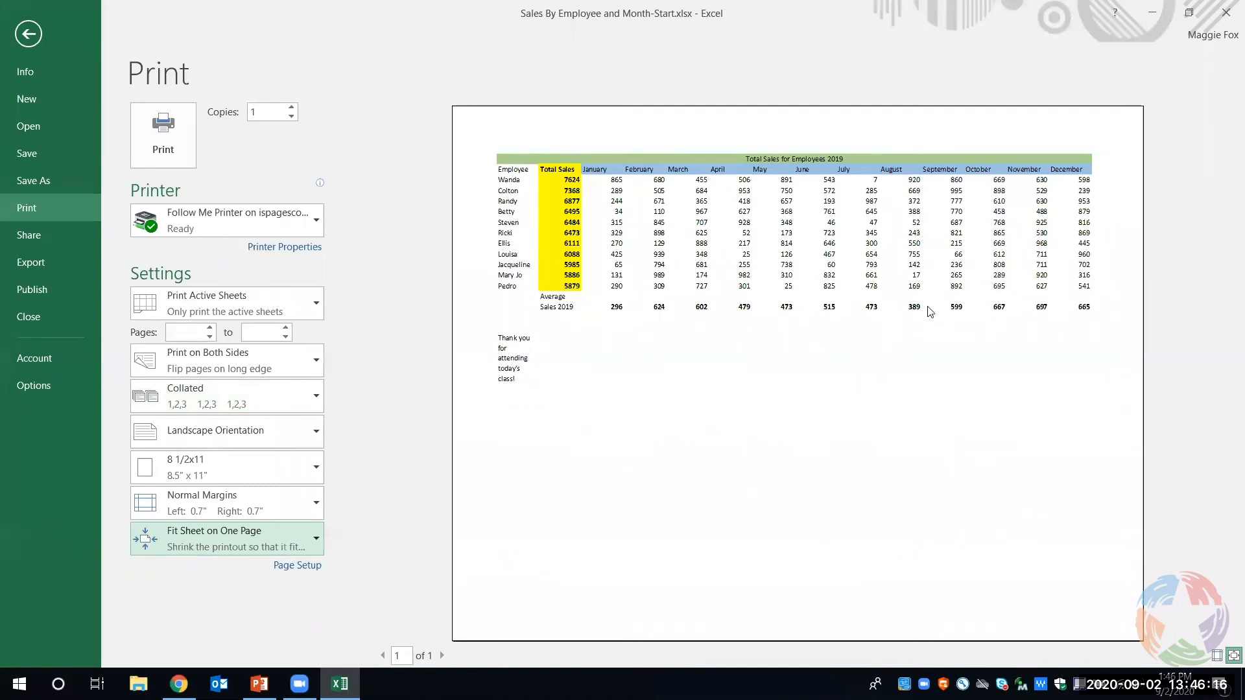
left_click(271, 535)
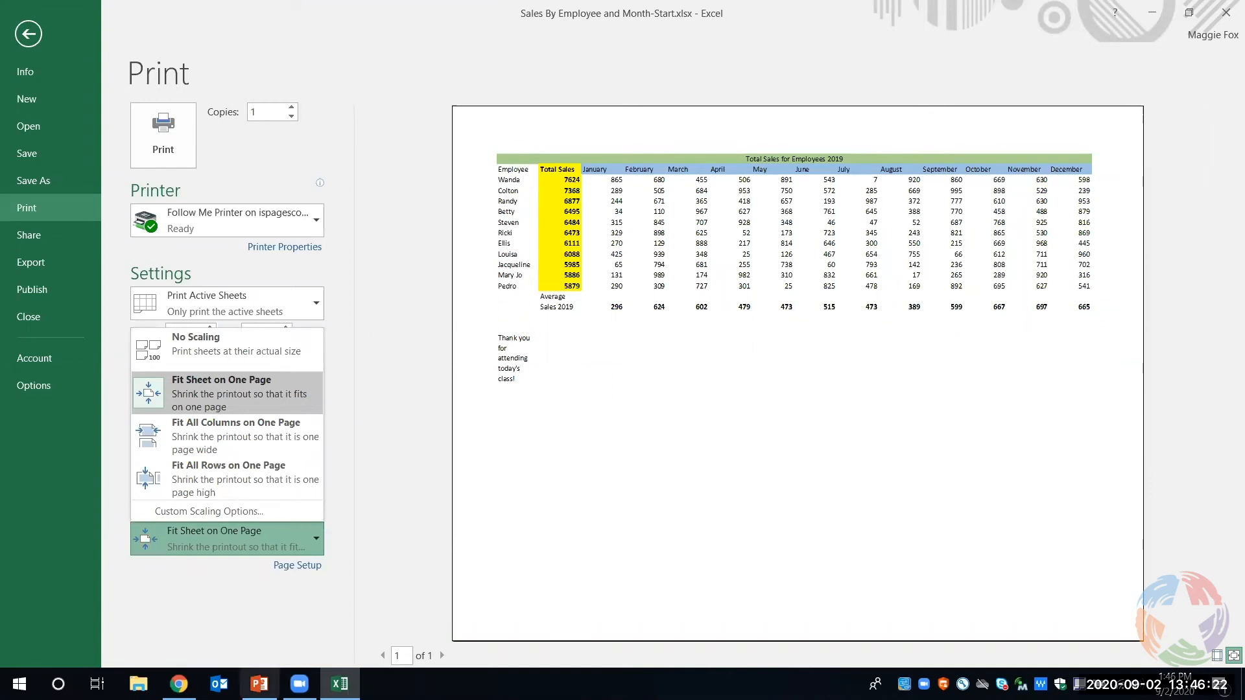
left_click(247, 625)
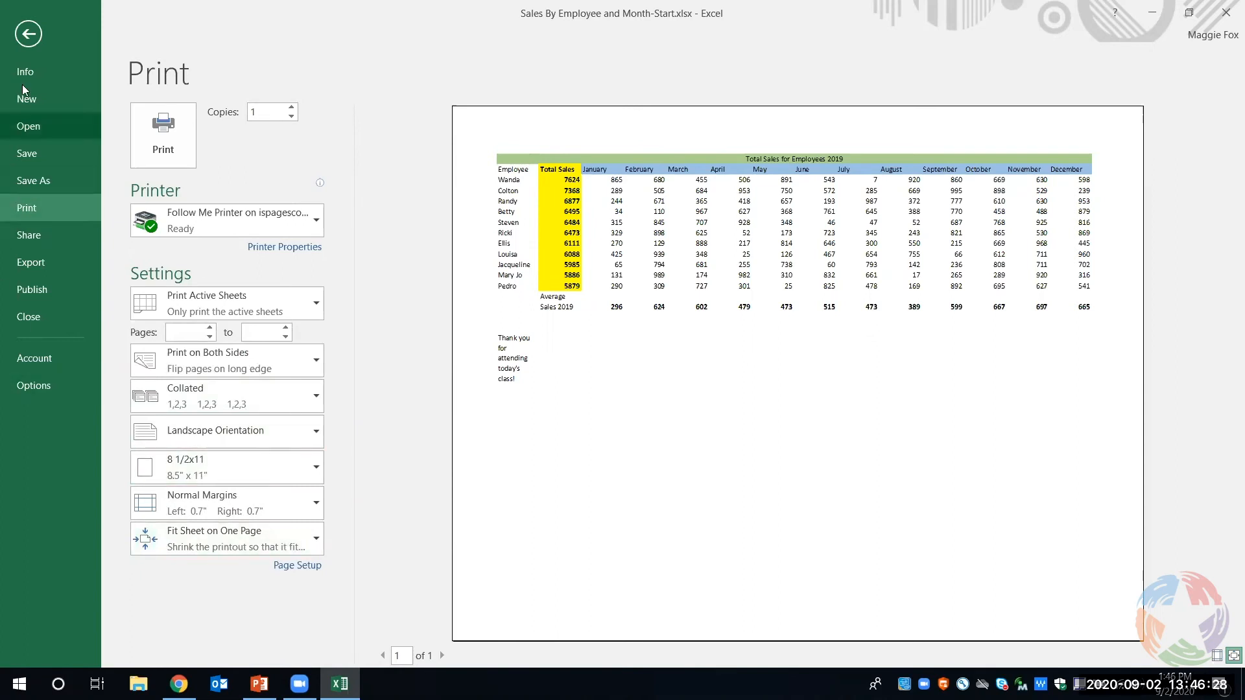
left_click(28, 42)
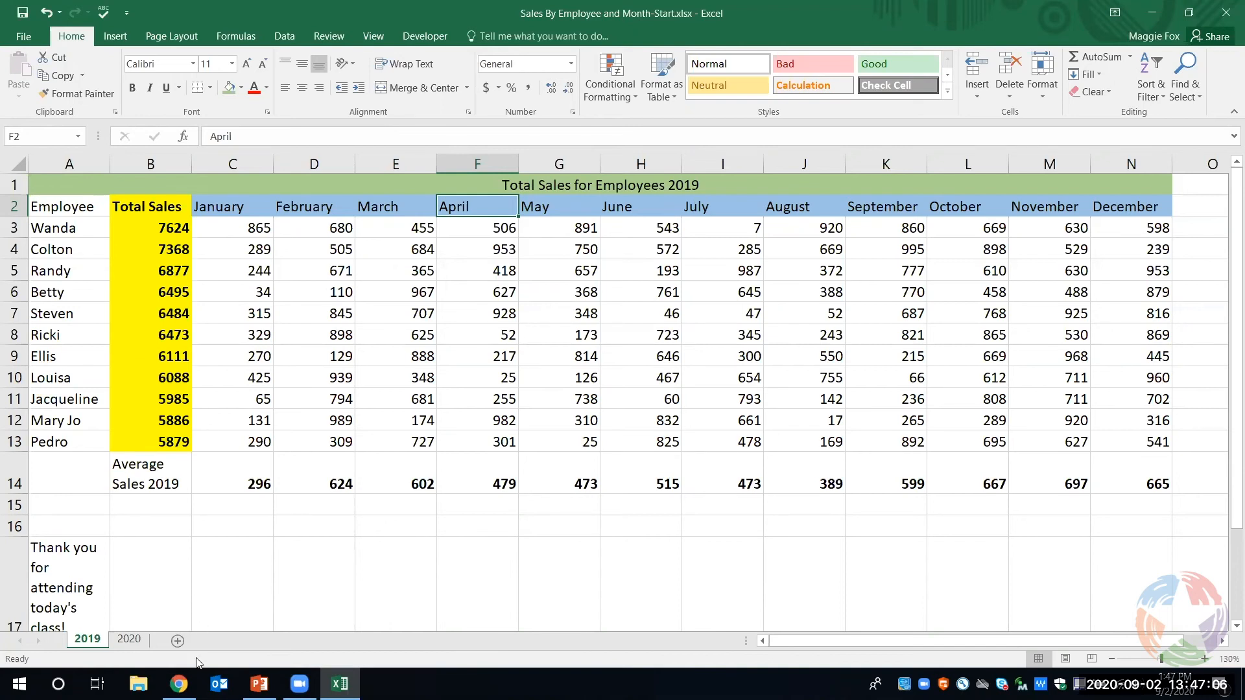
- Switch to Chrome and open the Learn section of the Plano library website, viewing its categories
left_click(179, 684)
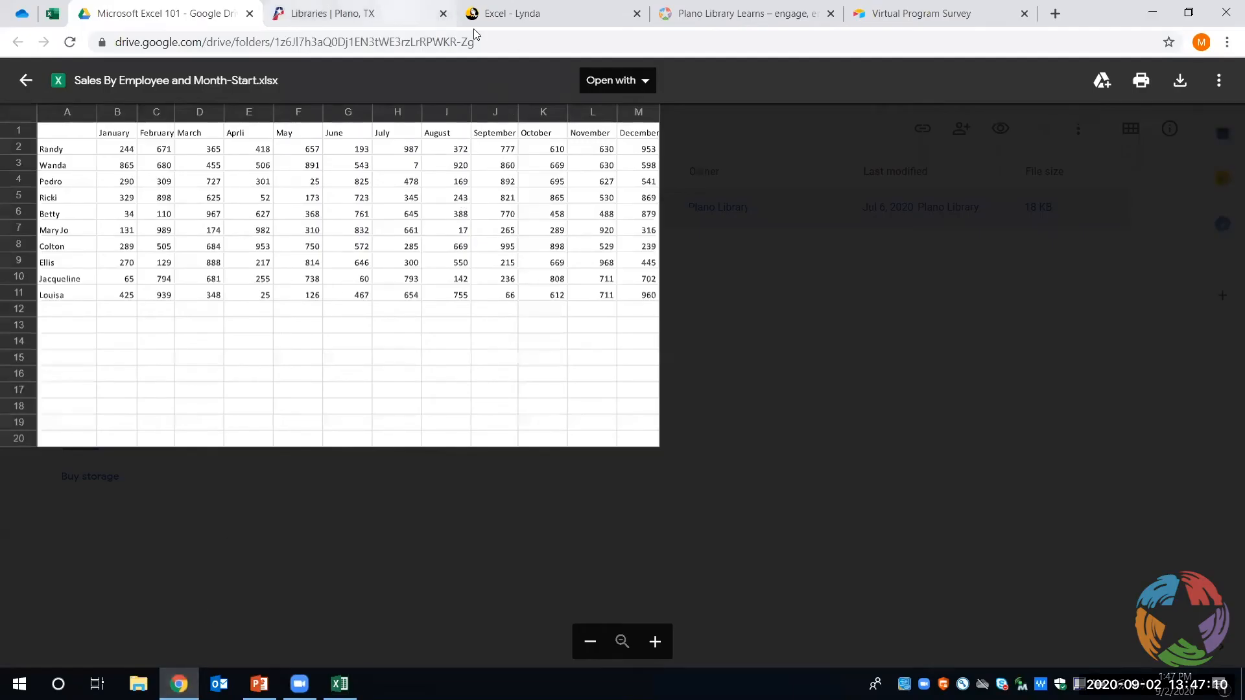
left_click(432, 17)
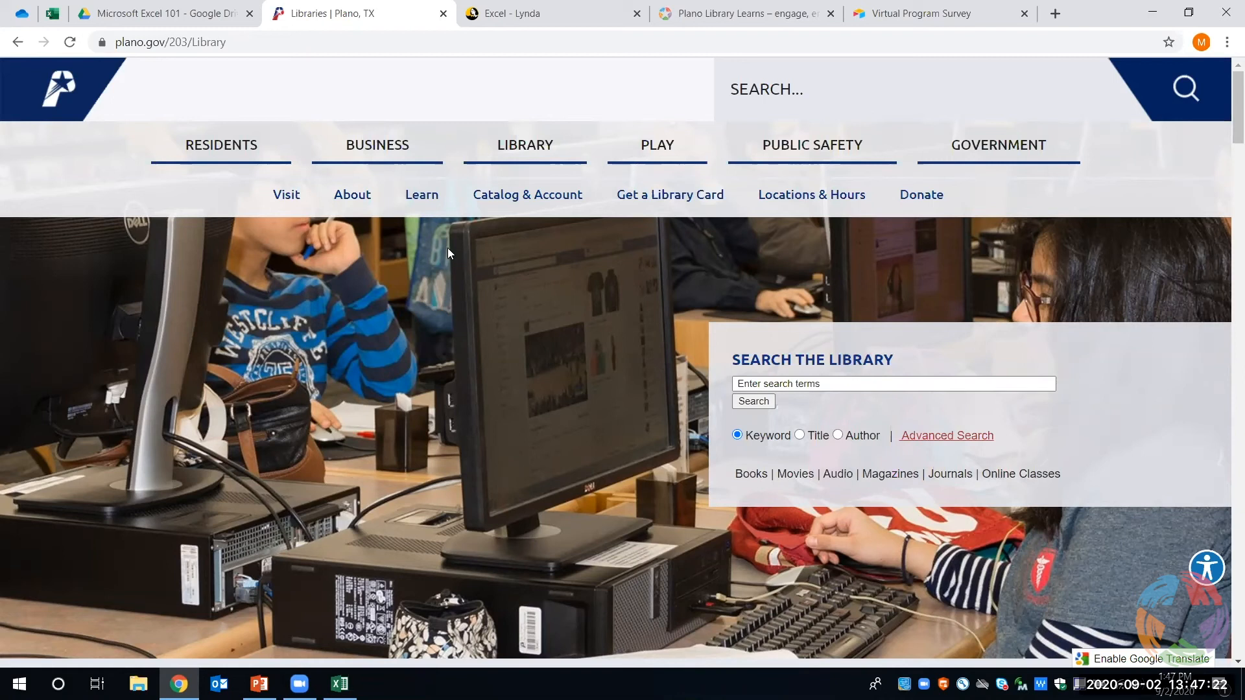
left_click(420, 203)
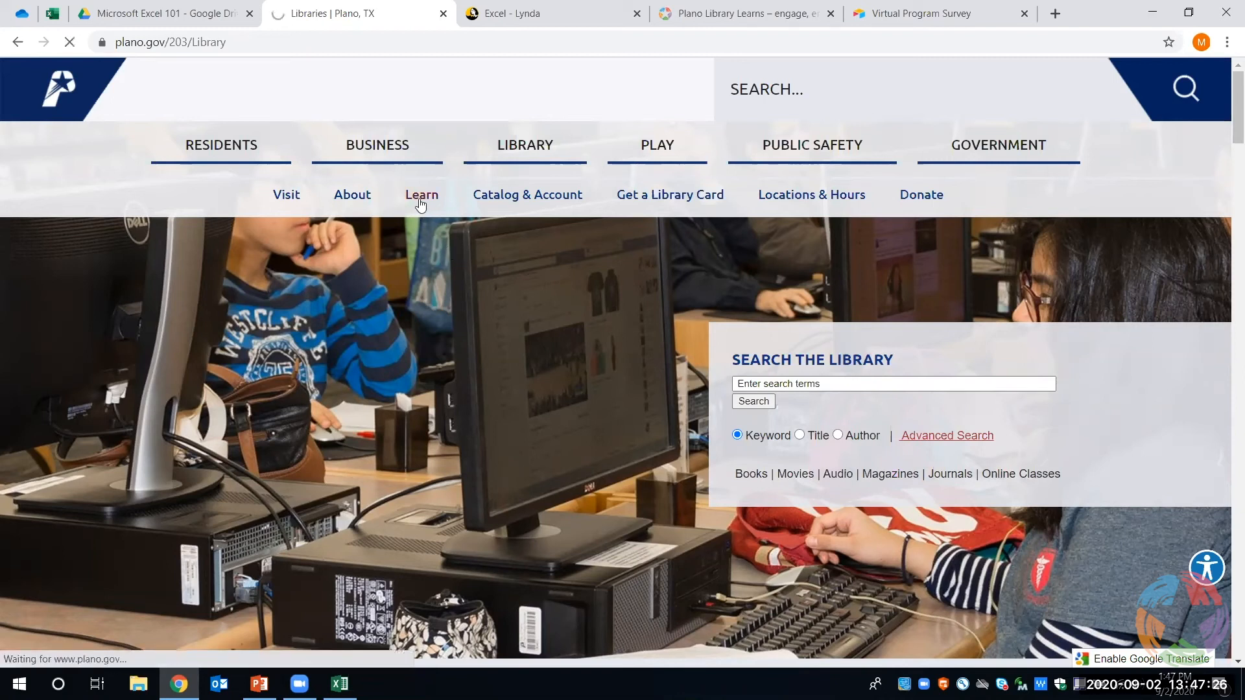
scroll(400, 256, "down", 1)
scroll(399, 263, "down", 2)
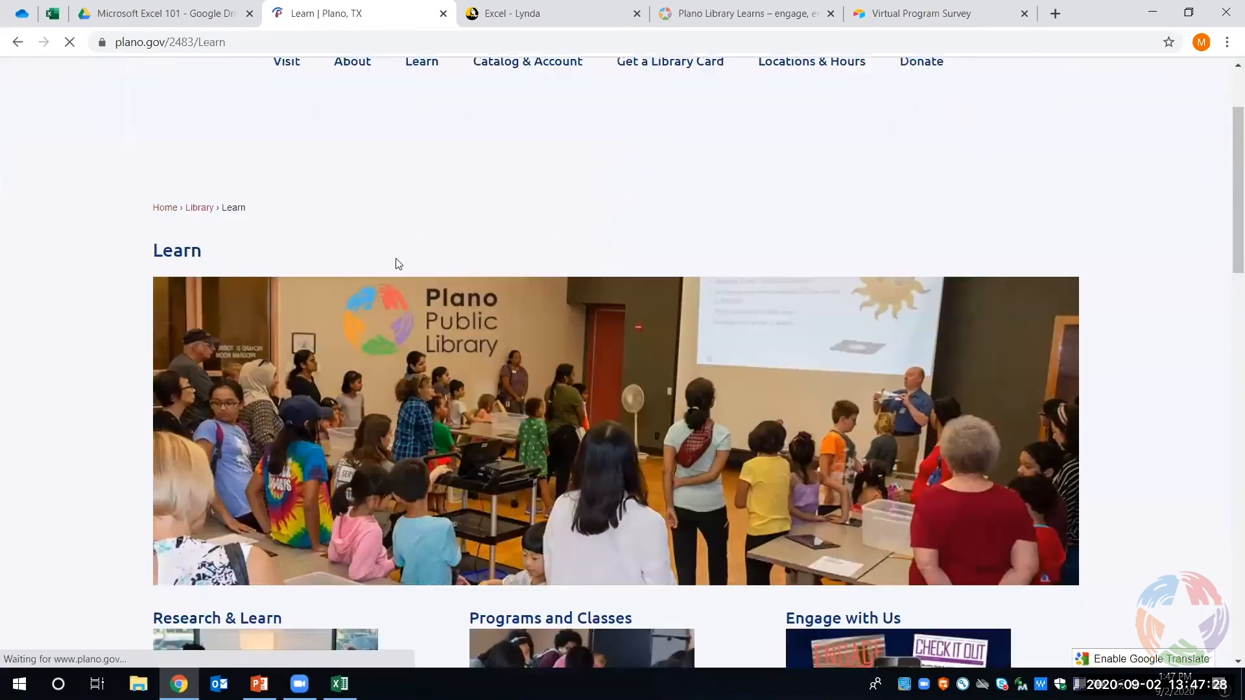
scroll(398, 263, "down", 1)
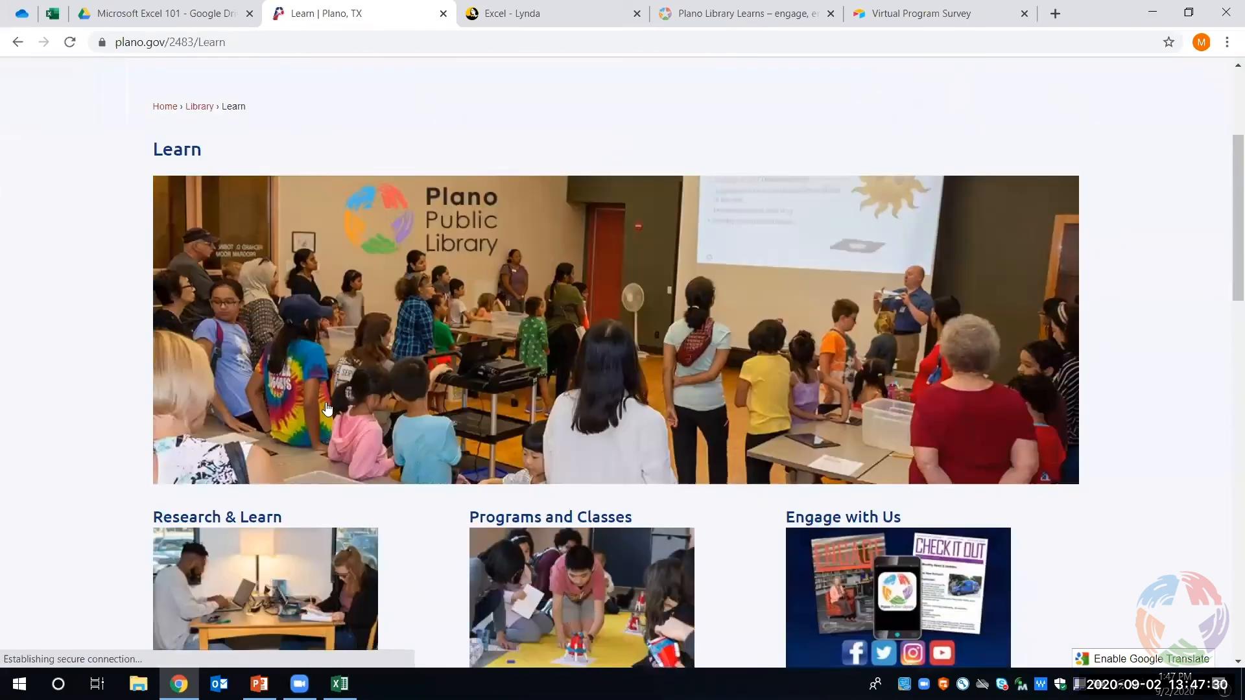
- Open the Research & Learn page and look through its resources as far as Lynda.com under Business
scroll(328, 408, "down", 1)
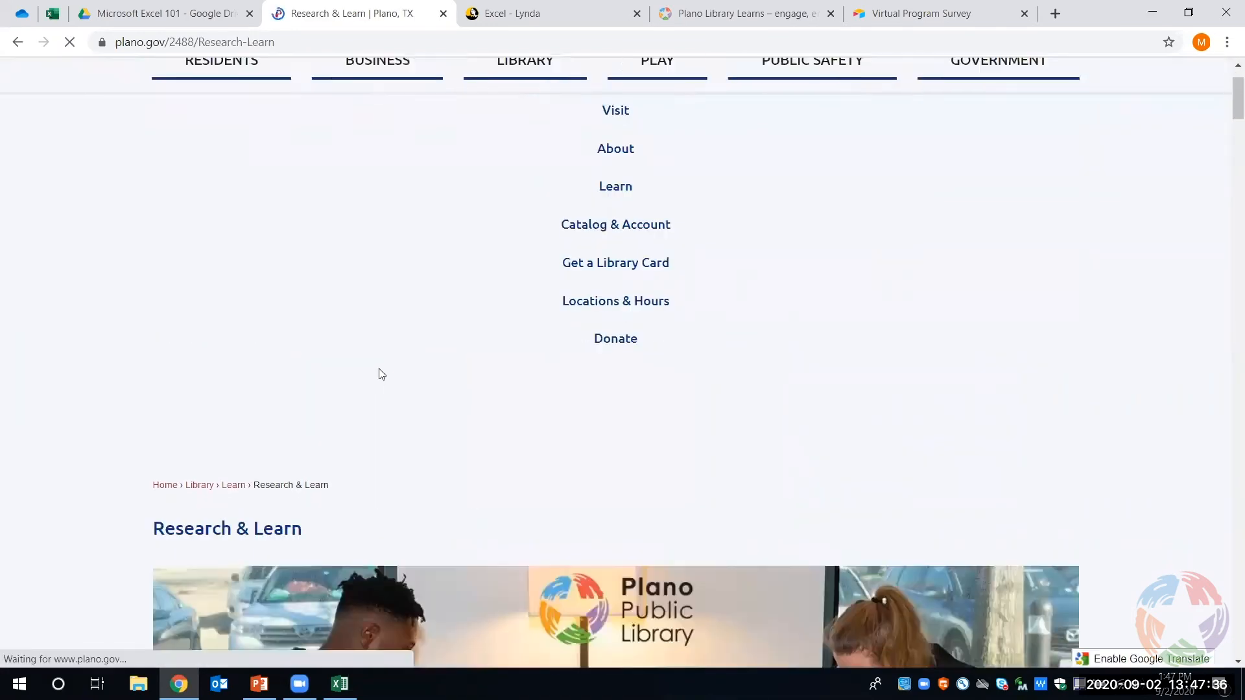
scroll(218, 302, "down", 6)
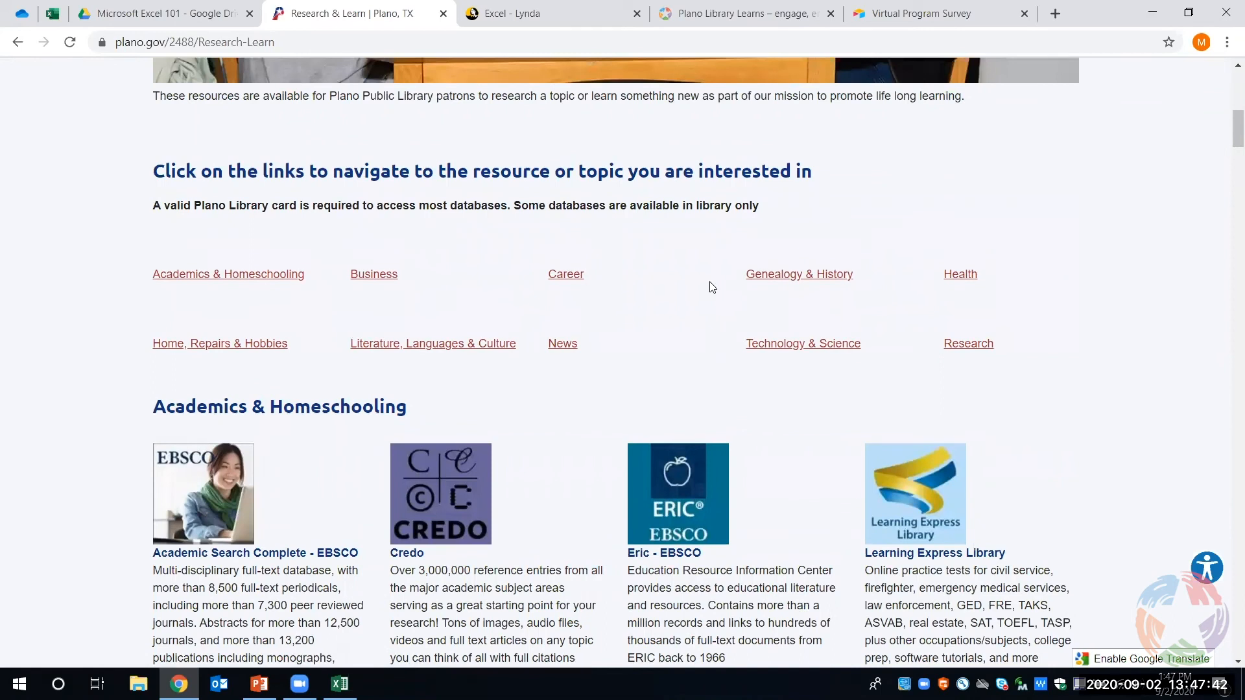
scroll(712, 288, "down", 3)
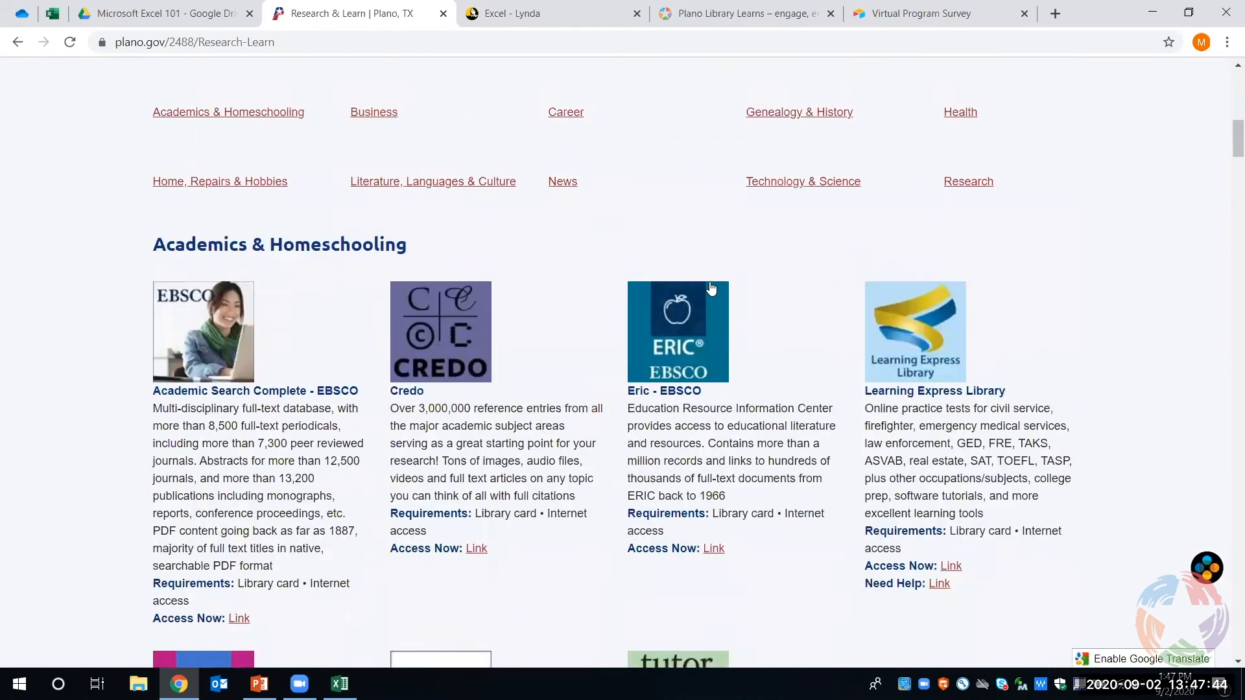
scroll(712, 287, "down", 2)
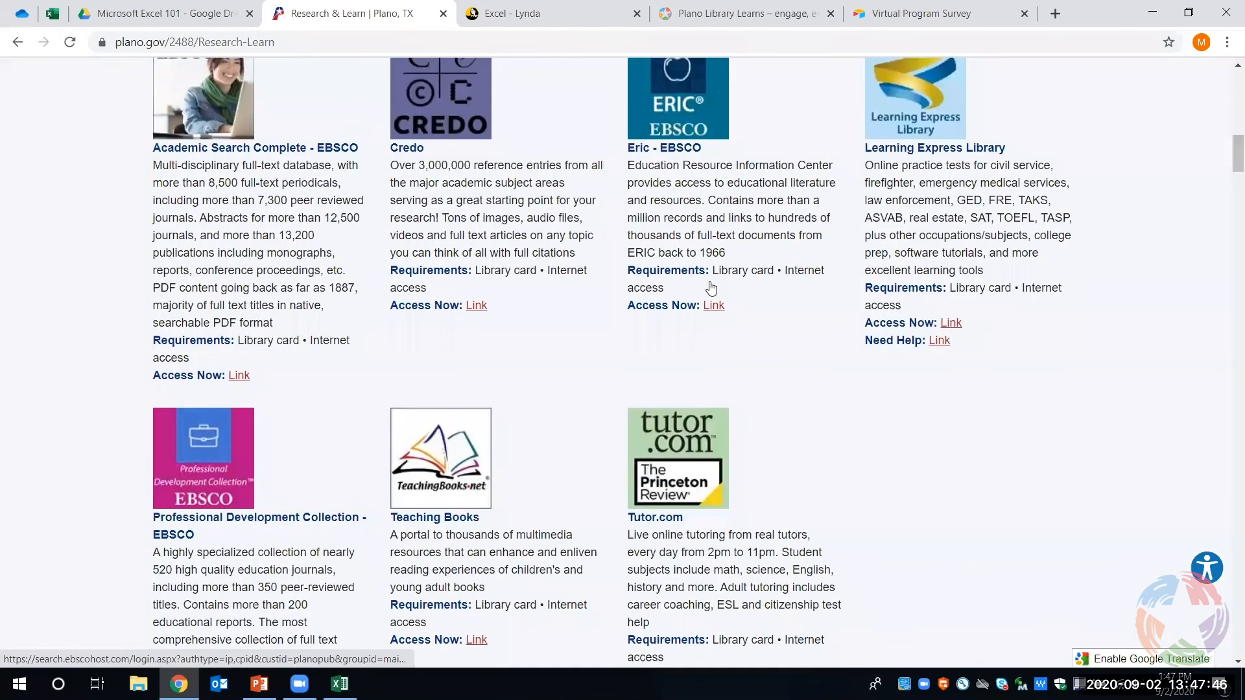
scroll(712, 287, "down", 4)
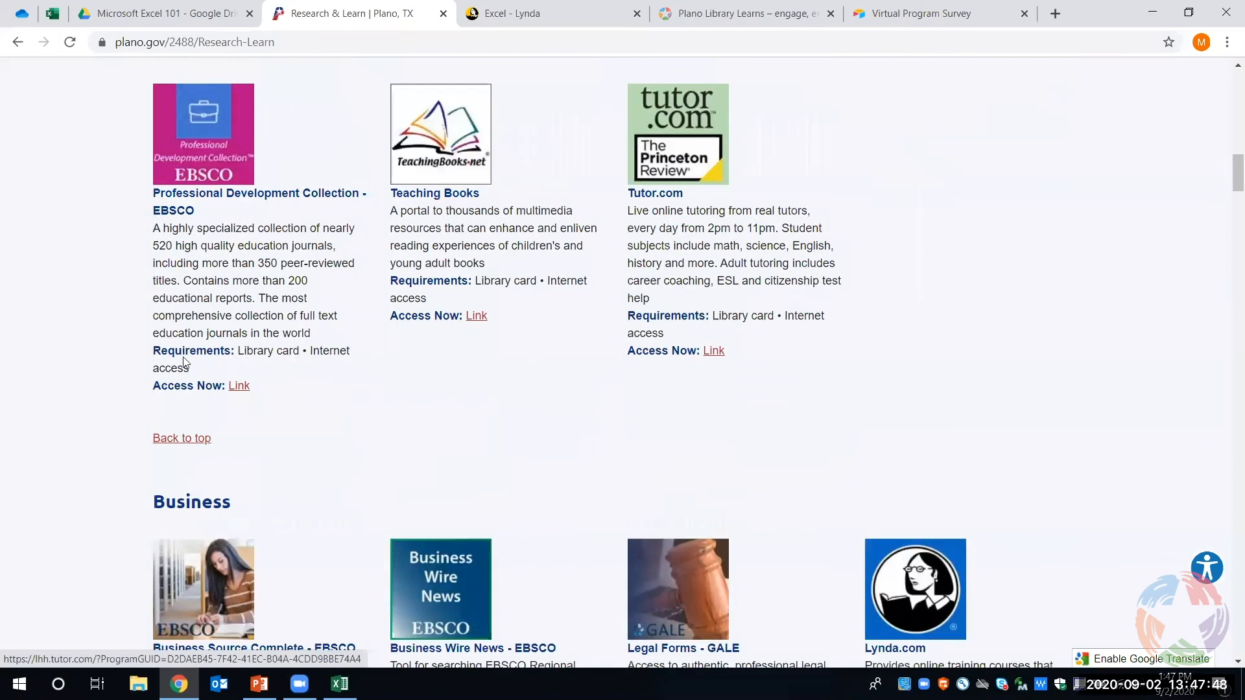
scroll(924, 366, "down", 1)
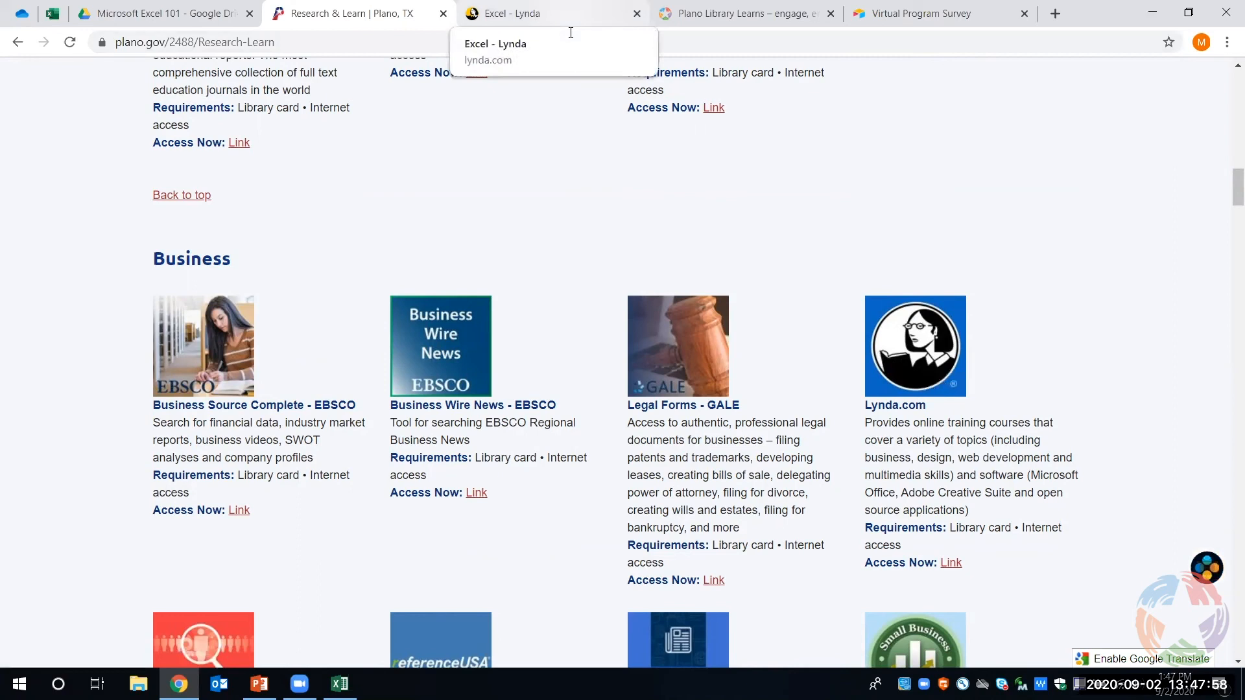
- Filter the Excel course results on Lynda.com to the Beginner skill level and look through the courses
left_click(570, 32)
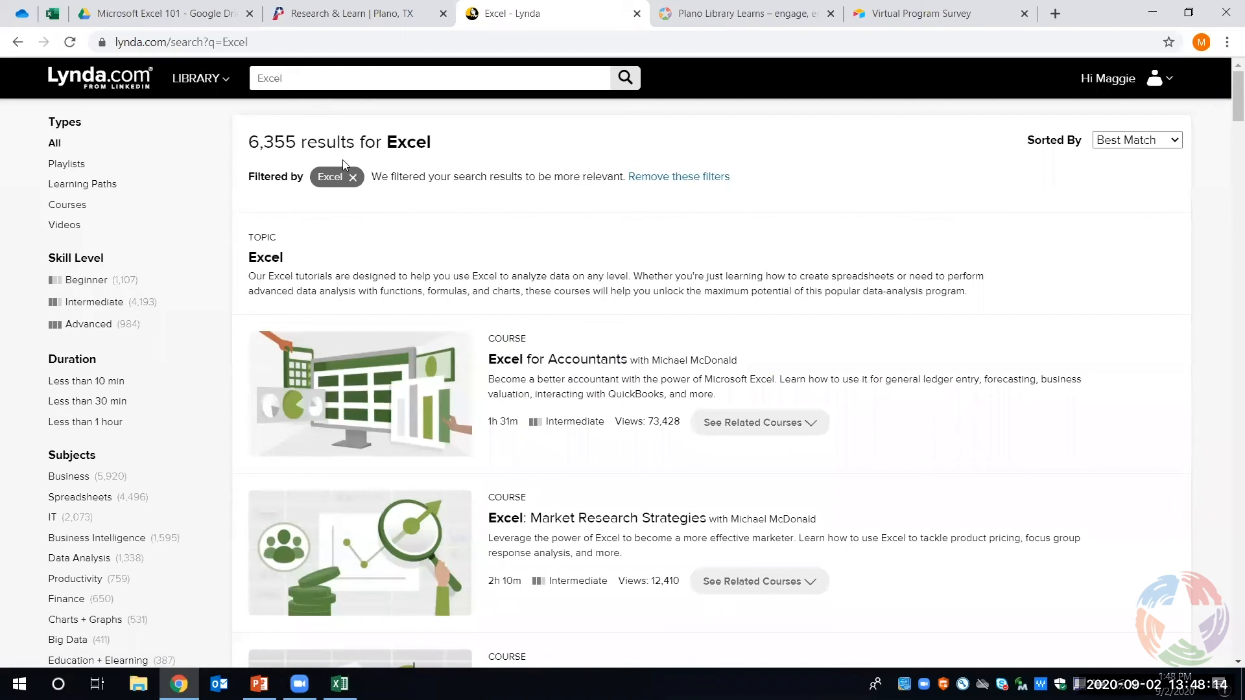
left_click(94, 280)
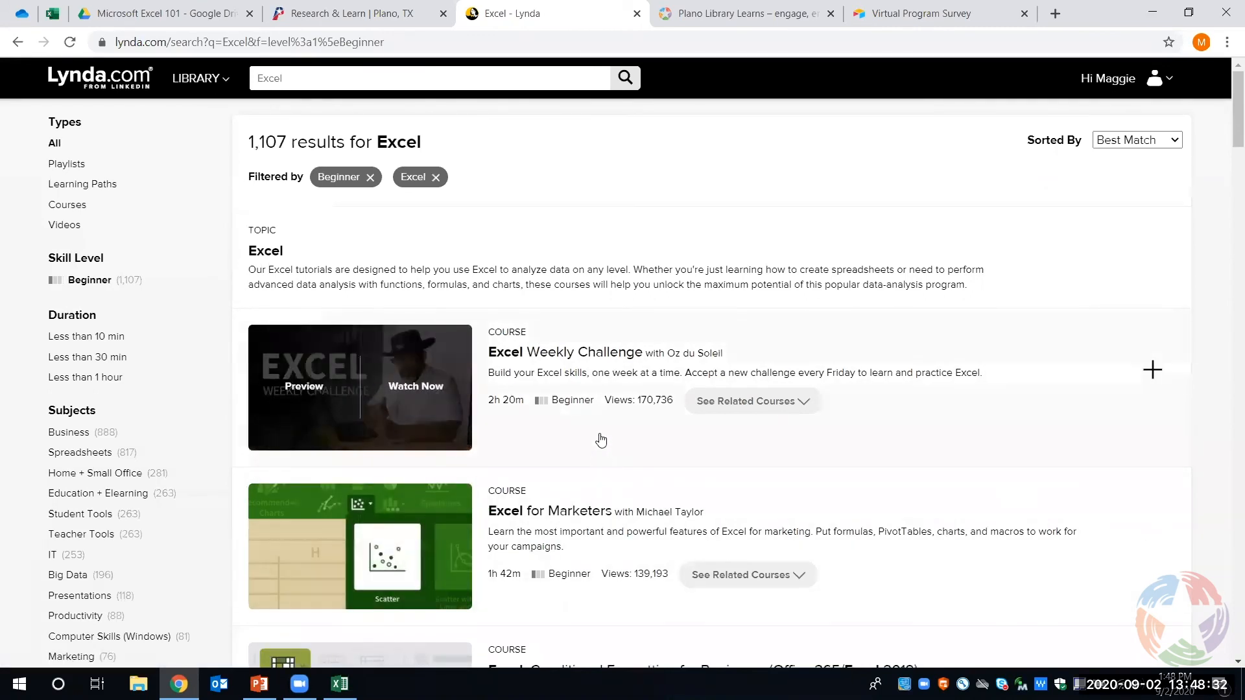
scroll(601, 465, "down", 1)
scroll(601, 465, "down", 2)
scroll(602, 463, "up", 1)
scroll(602, 463, "up", 2)
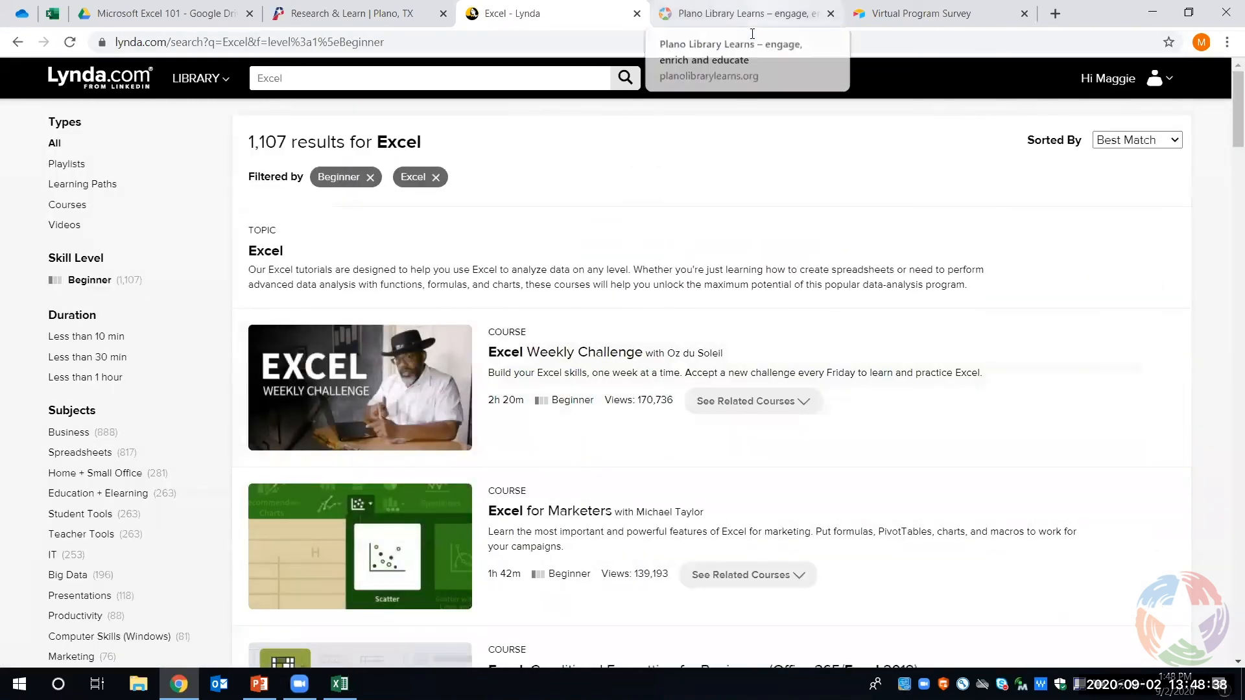
- View the Plano Library Learns site, checking its Technology topics and the latest posts on the home page
left_click(752, 33)
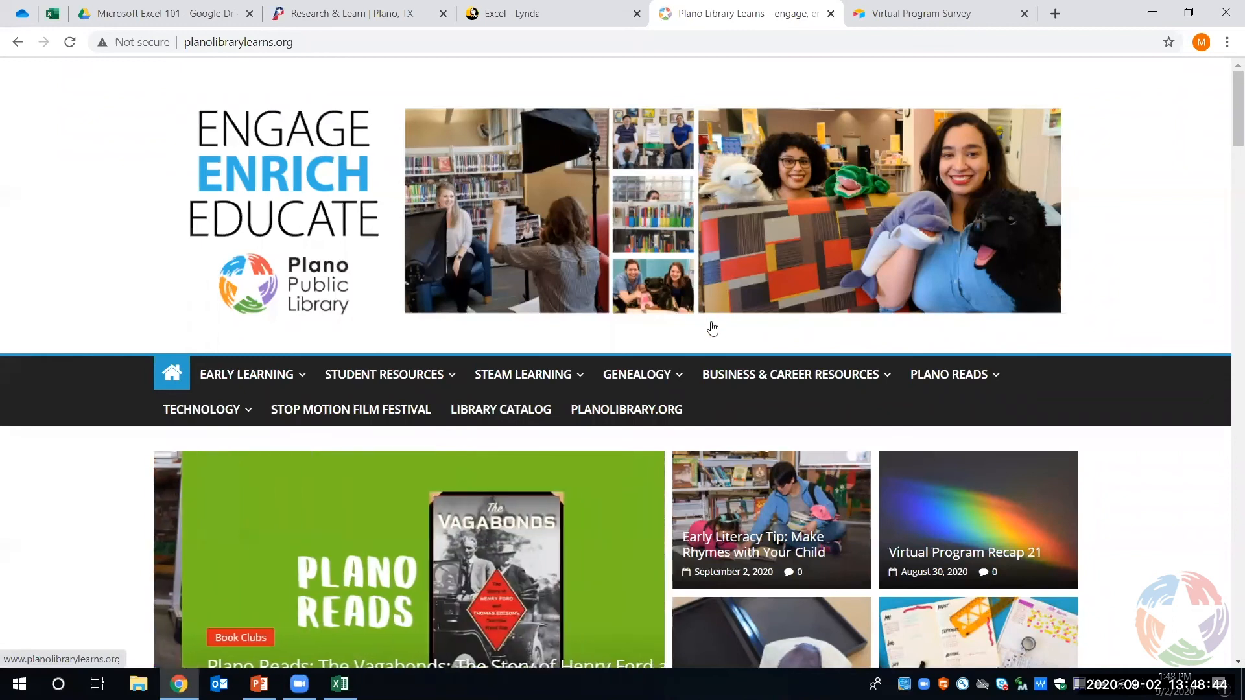
mouse_move(741, 380)
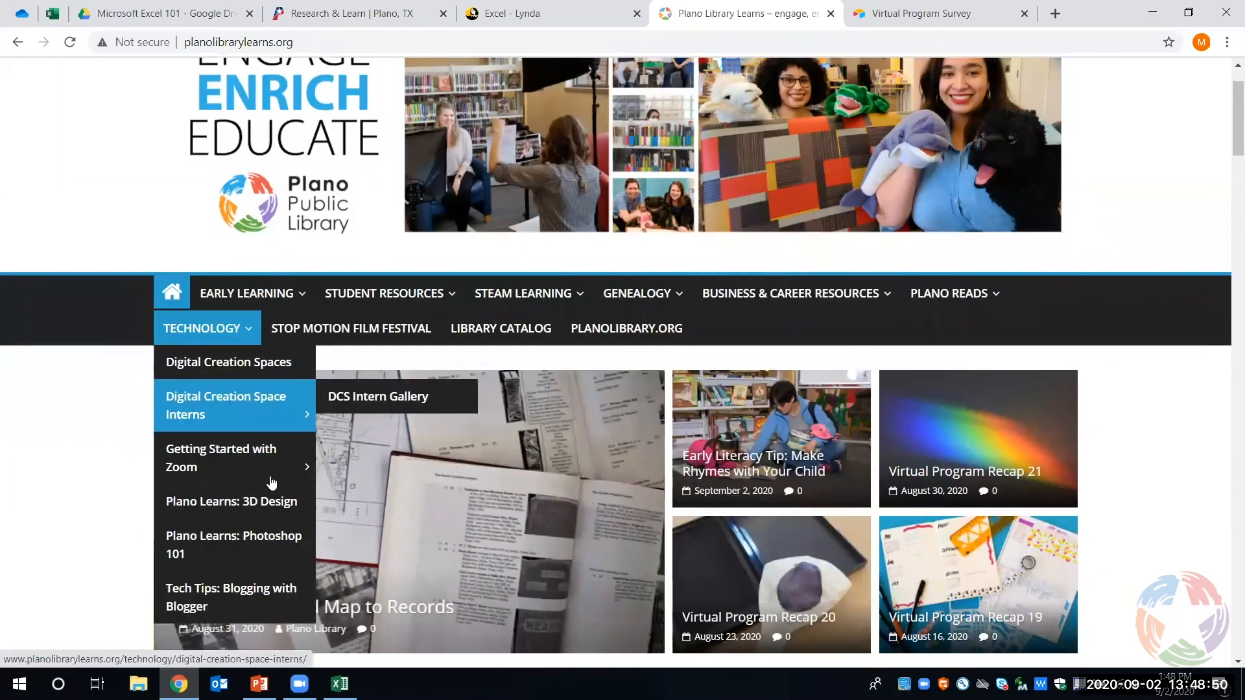
mouse_move(784, 311)
scroll(783, 321, "down", 3)
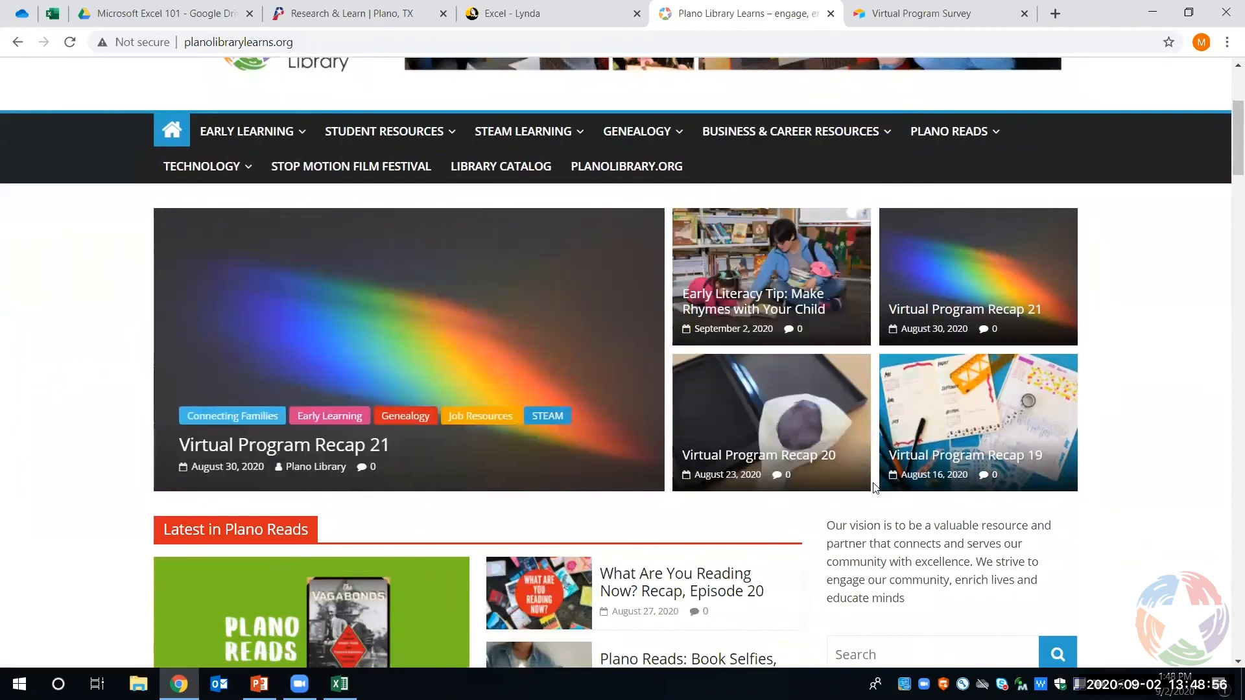
scroll(713, 517, "down", 1)
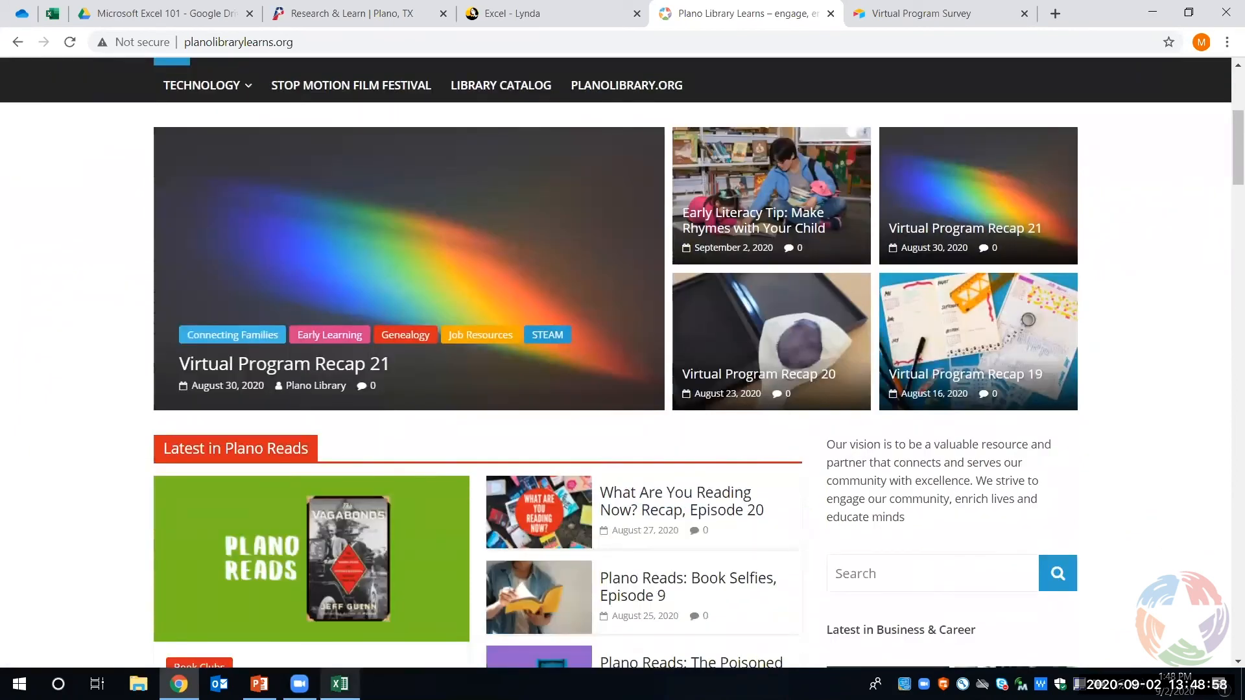
- Switch back to the Excel workbook and look over the page layout and insert commands
left_click(339, 684)
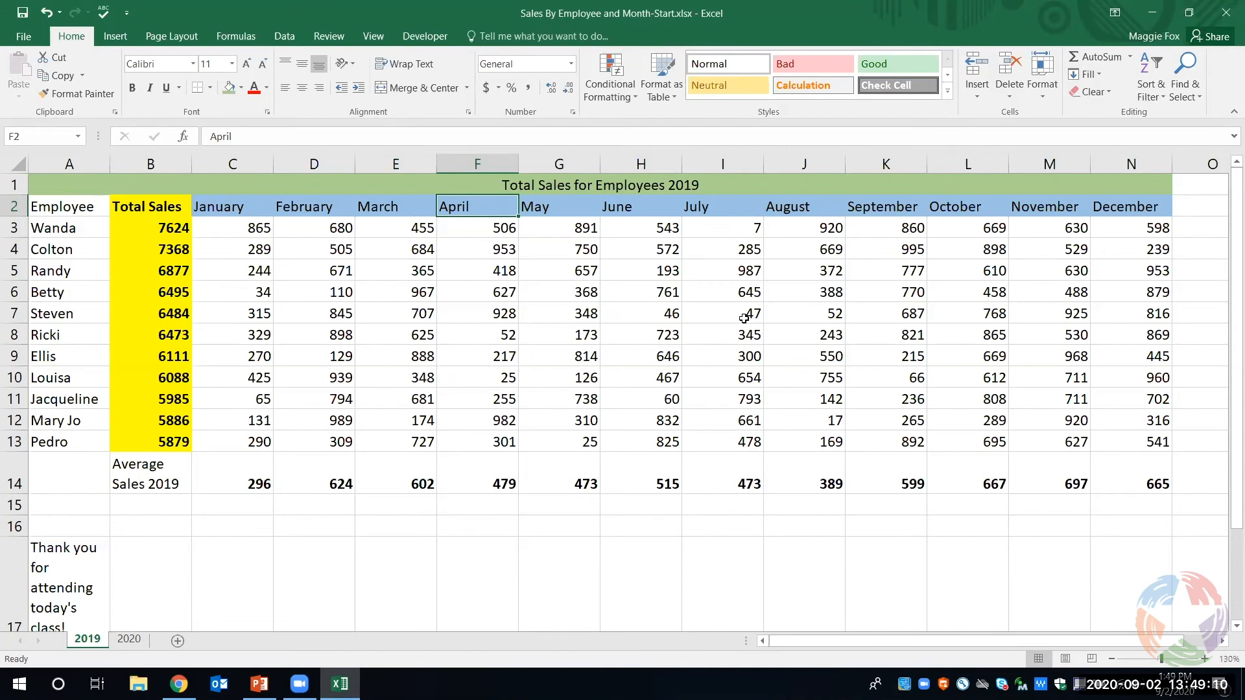
left_click(194, 37)
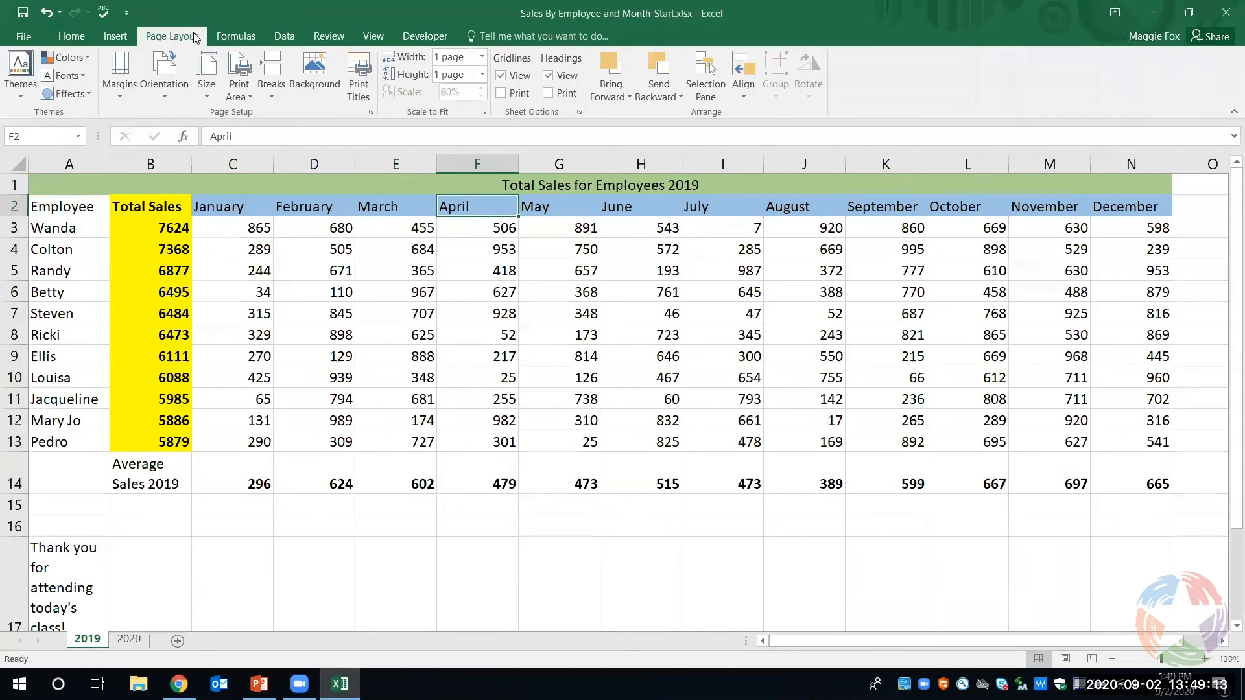
left_click(126, 36)
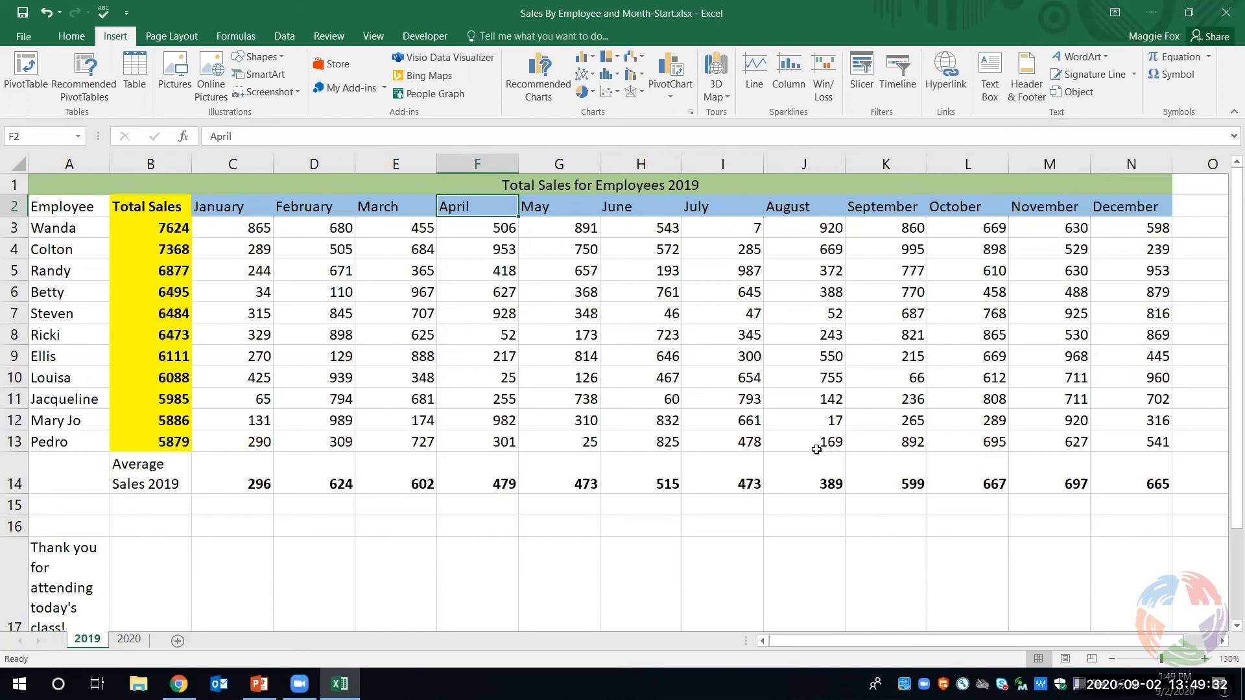
- Enter Monday, Tuesday and Wednesday in cells A22 to A24 below the 2019 sales table
scroll(816, 449, "down", 5)
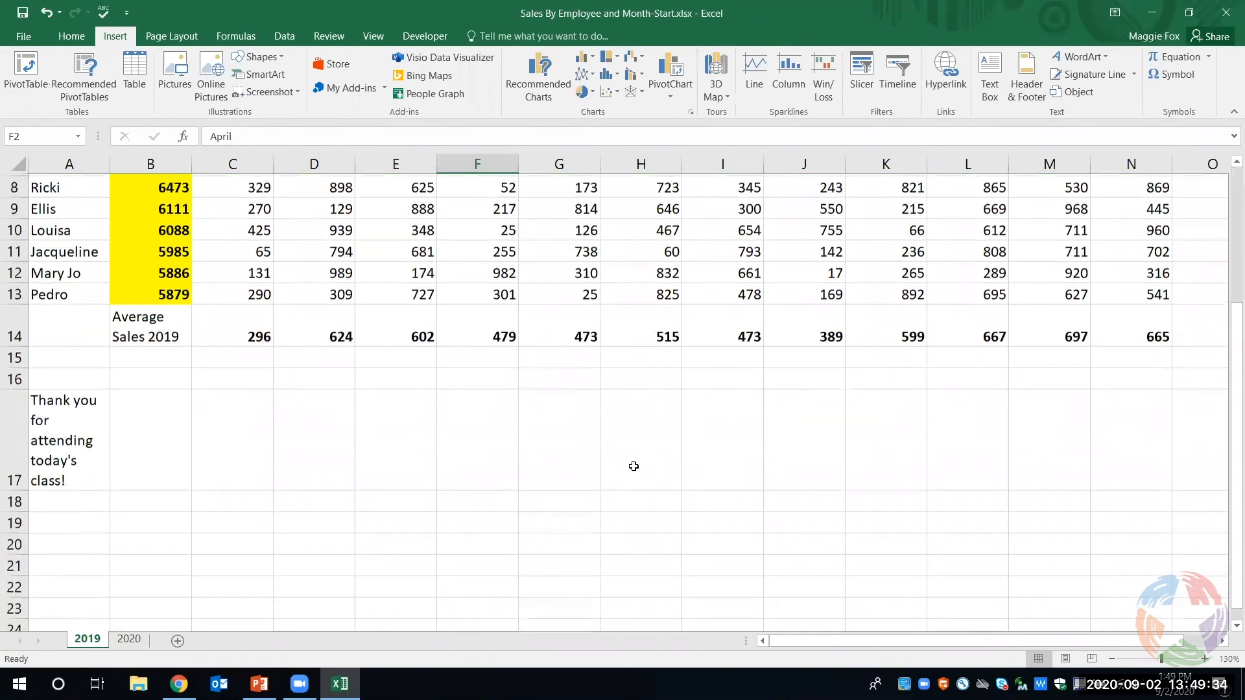
left_click(76, 395)
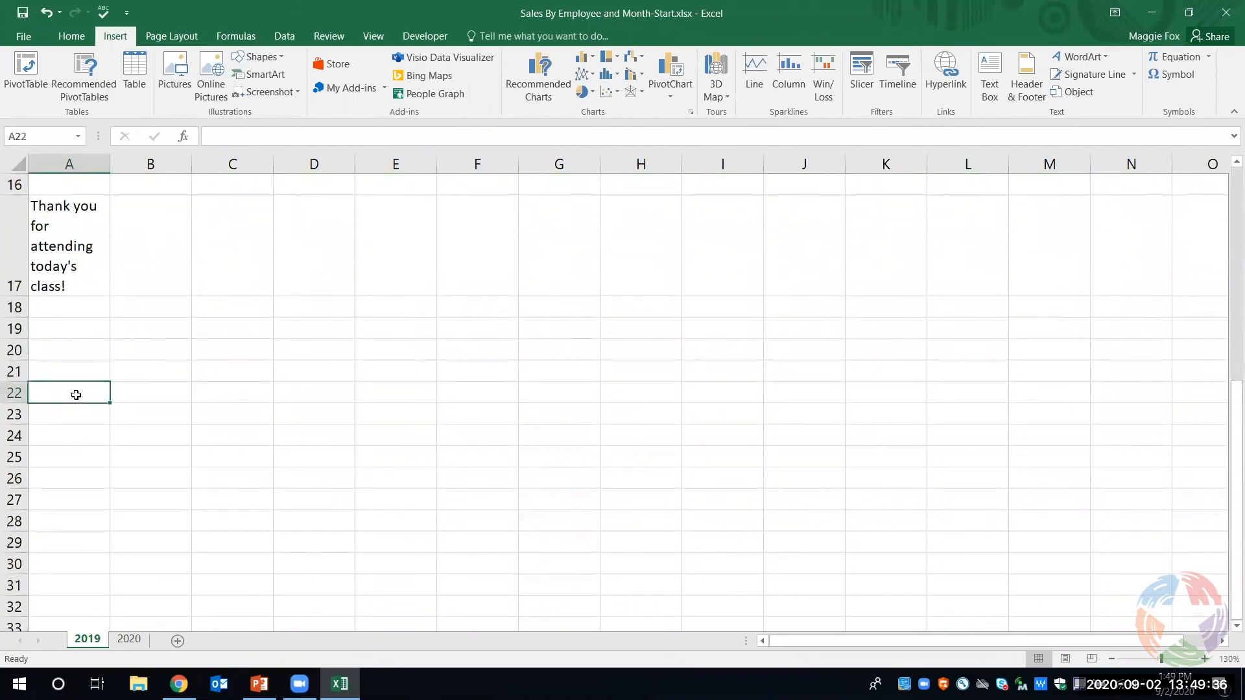
type("Monday")
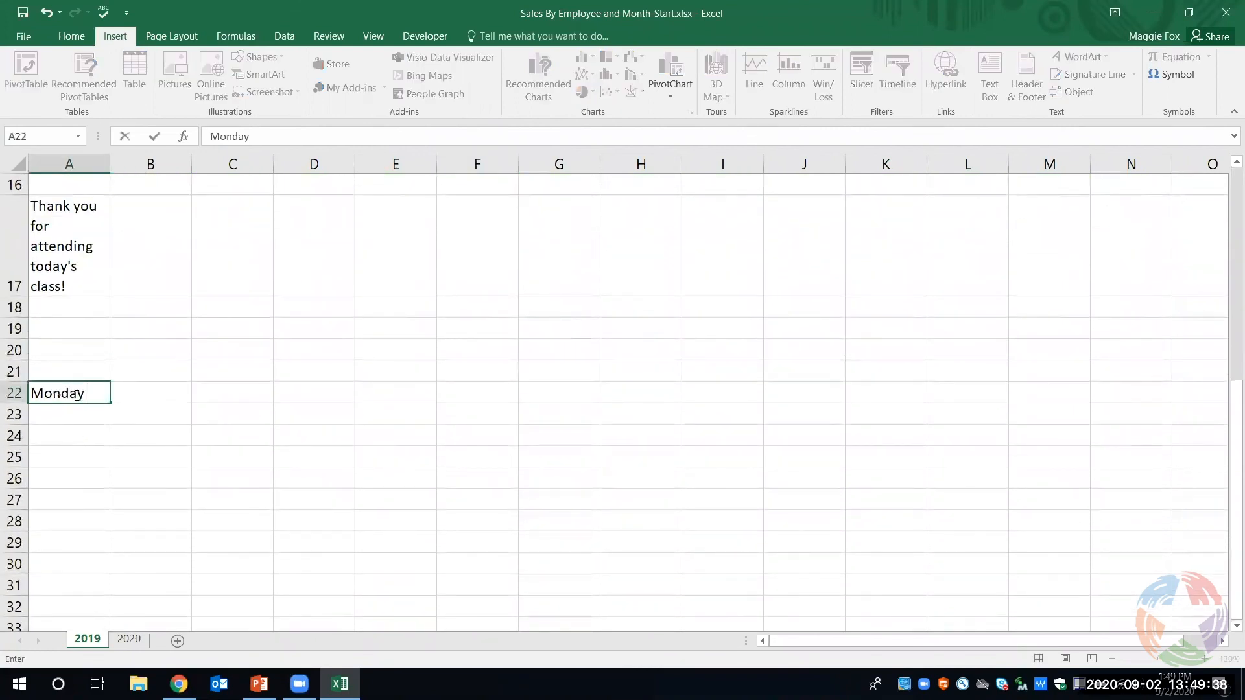
key("Return")
type("Tuesday")
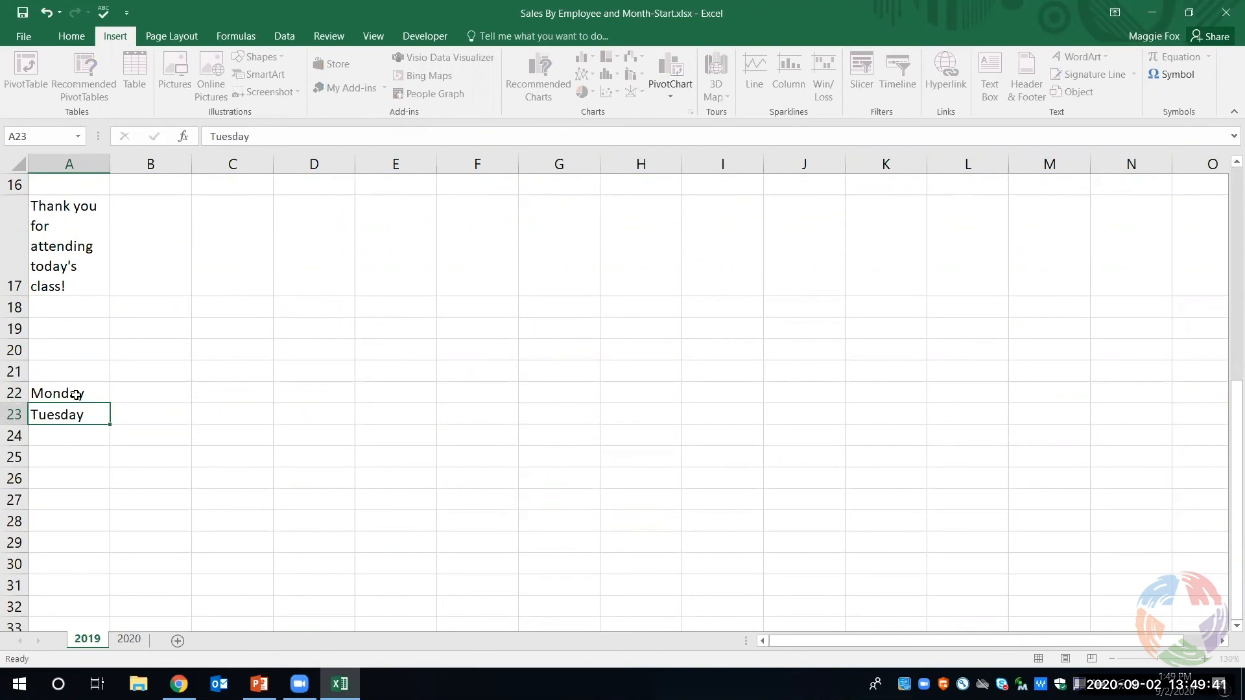
key("Return")
type("We")
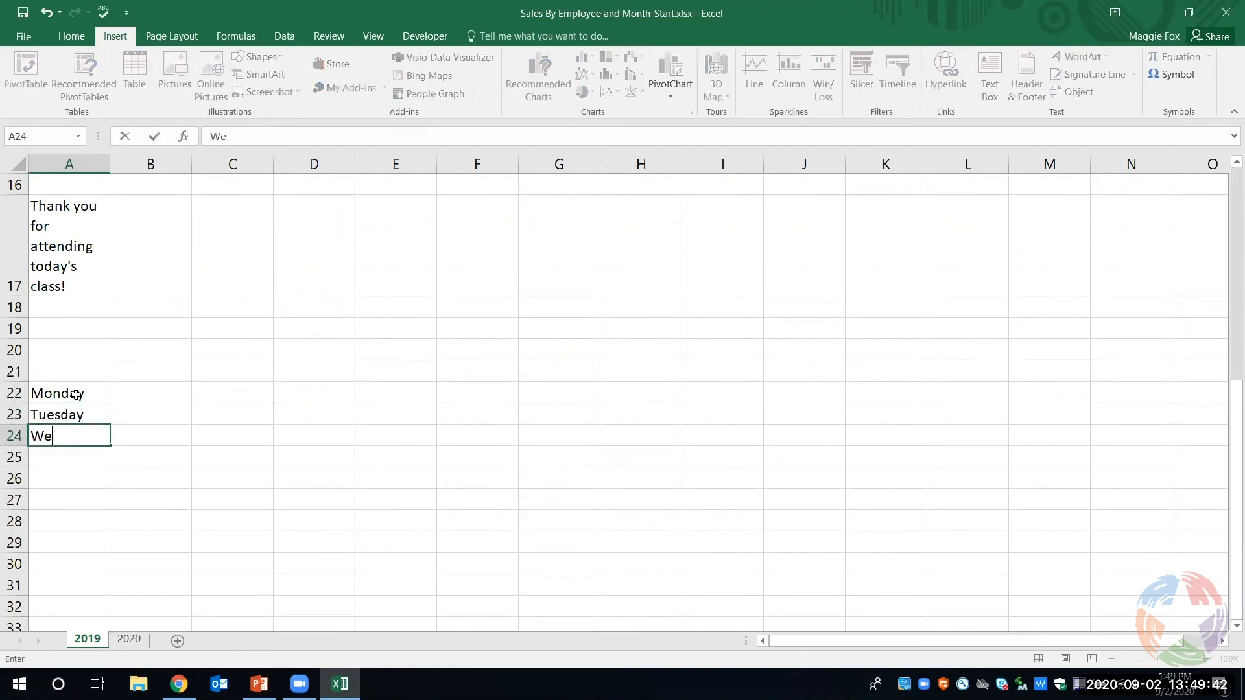
type("dnesday")
left_click(75, 458)
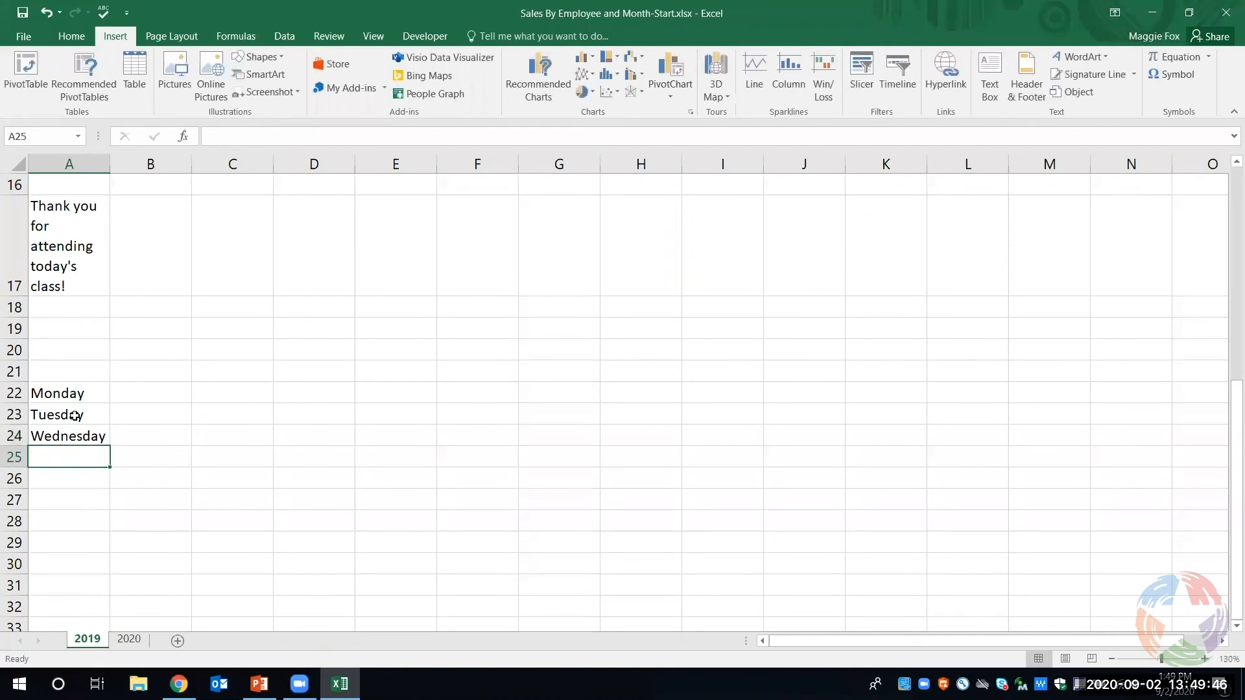
- Extend the weekday series from Wednesday in A24 down to A47 with AutoFill
left_click(82, 435)
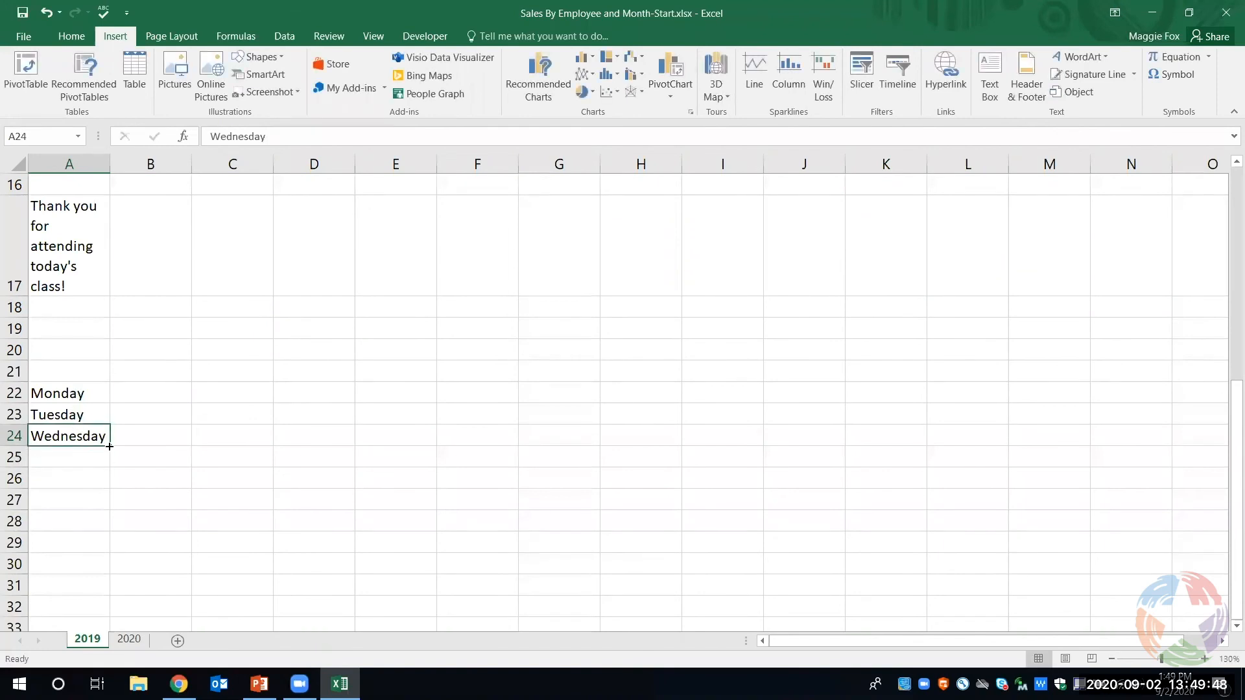
left_click_drag(109, 446, 102, 556)
scroll(206, 402, "up", 4)
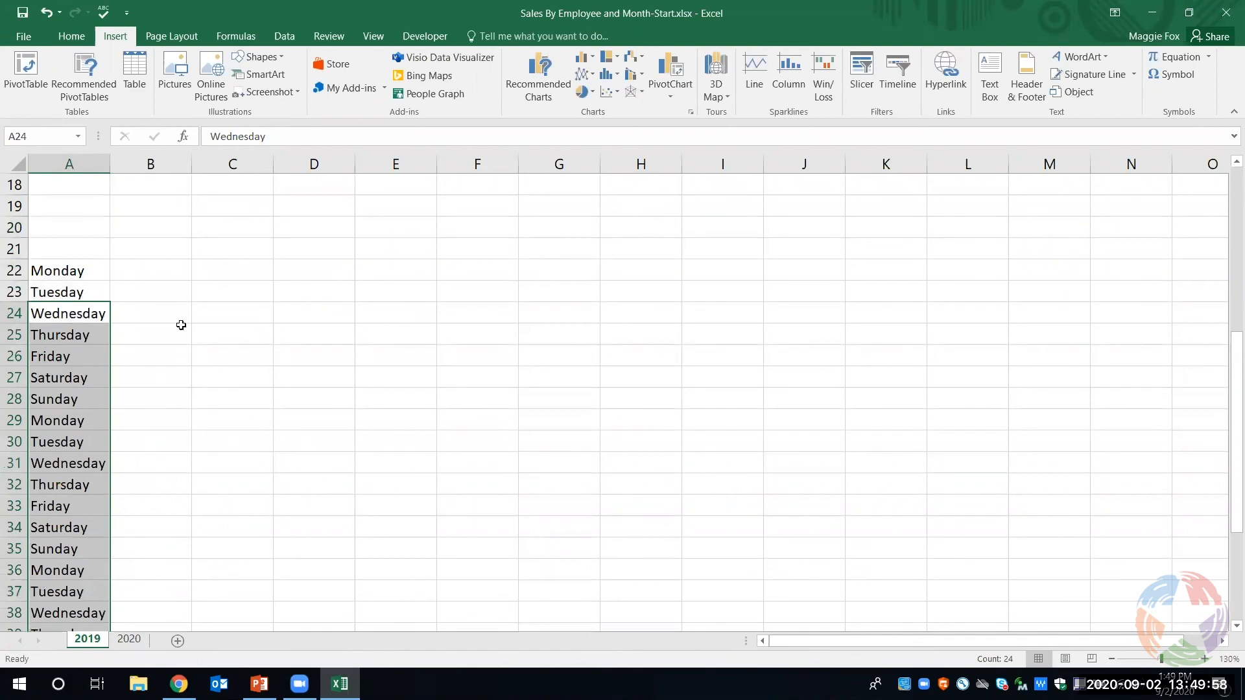
- Enter the same first name in each of the cells C22 to C24
left_click(180, 273)
left_click(247, 269)
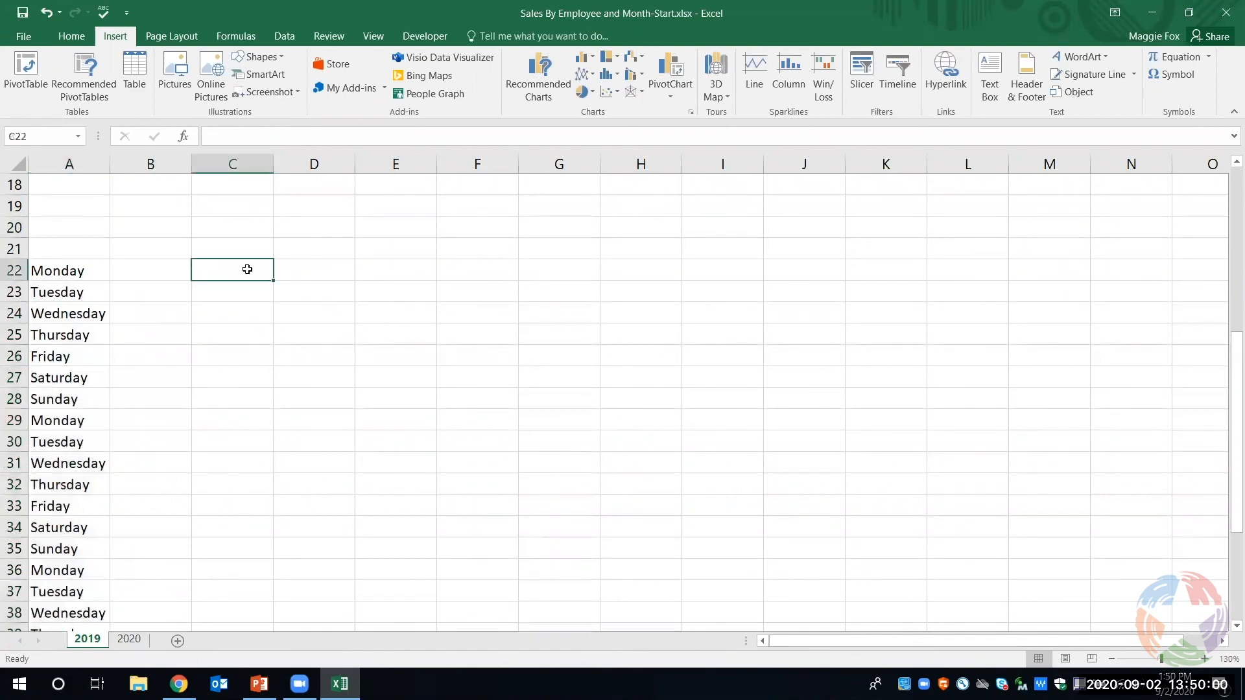
type("Maggie")
key("Return")
type("Maggie")
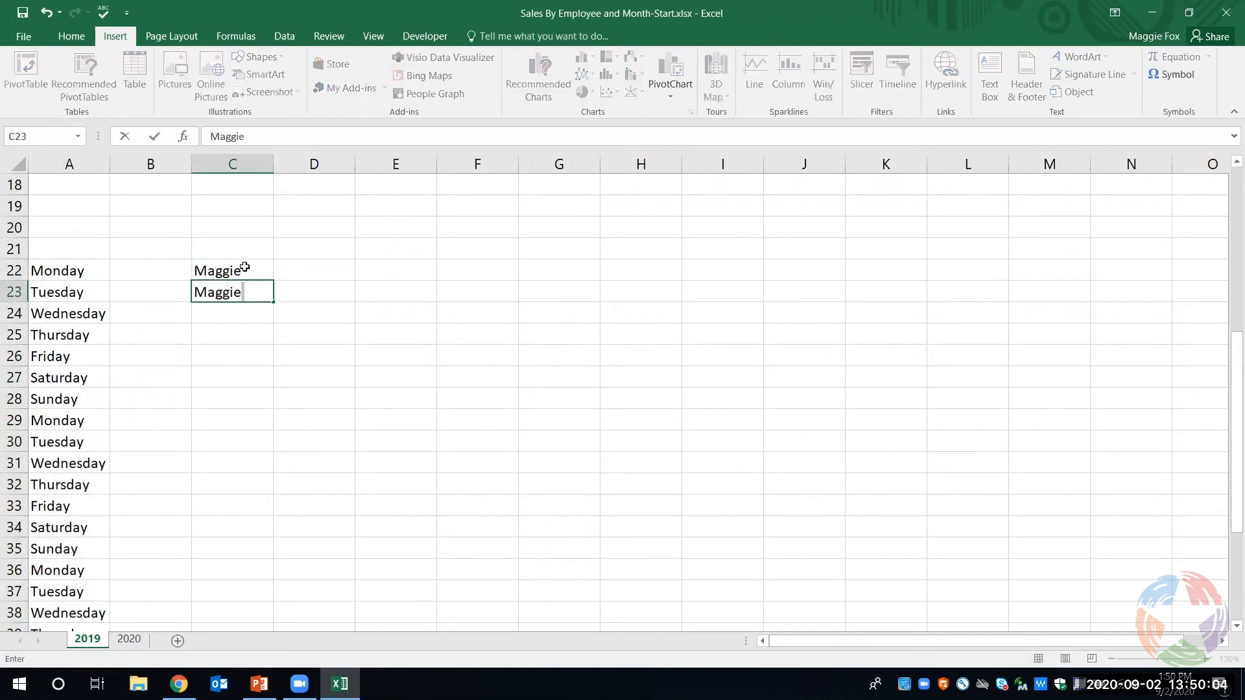
key("Left")
key("Down")
key("Right")
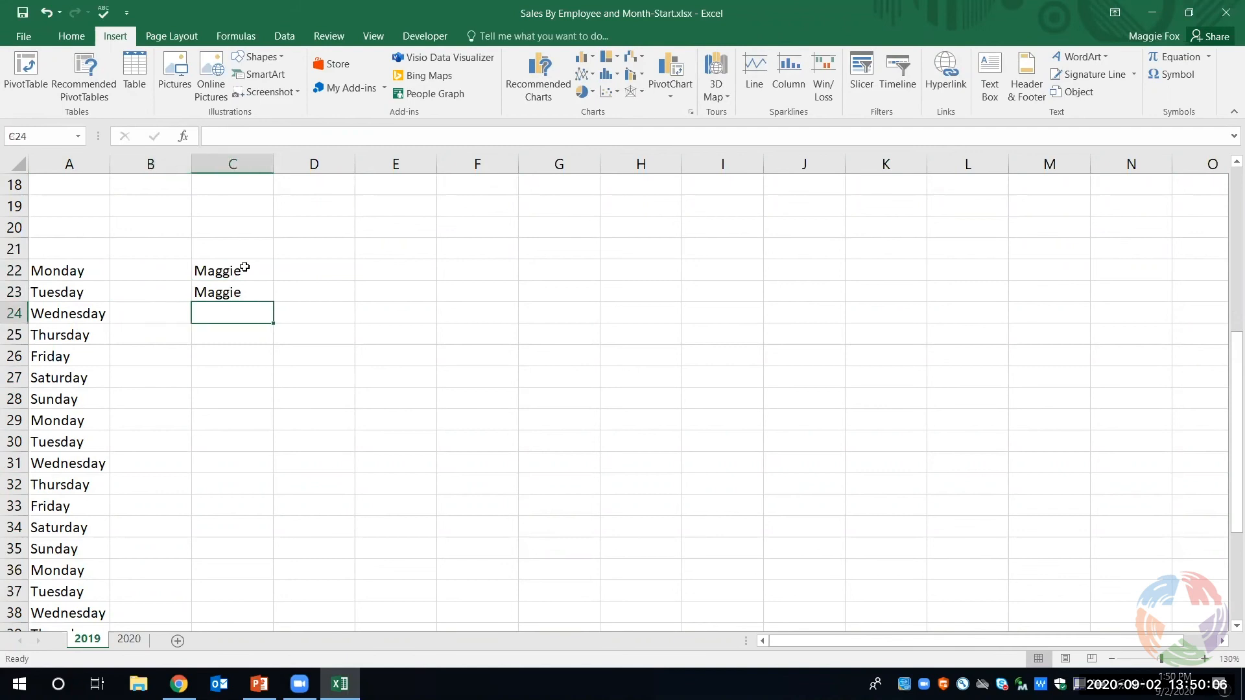
type("Maggie")
key("Return")
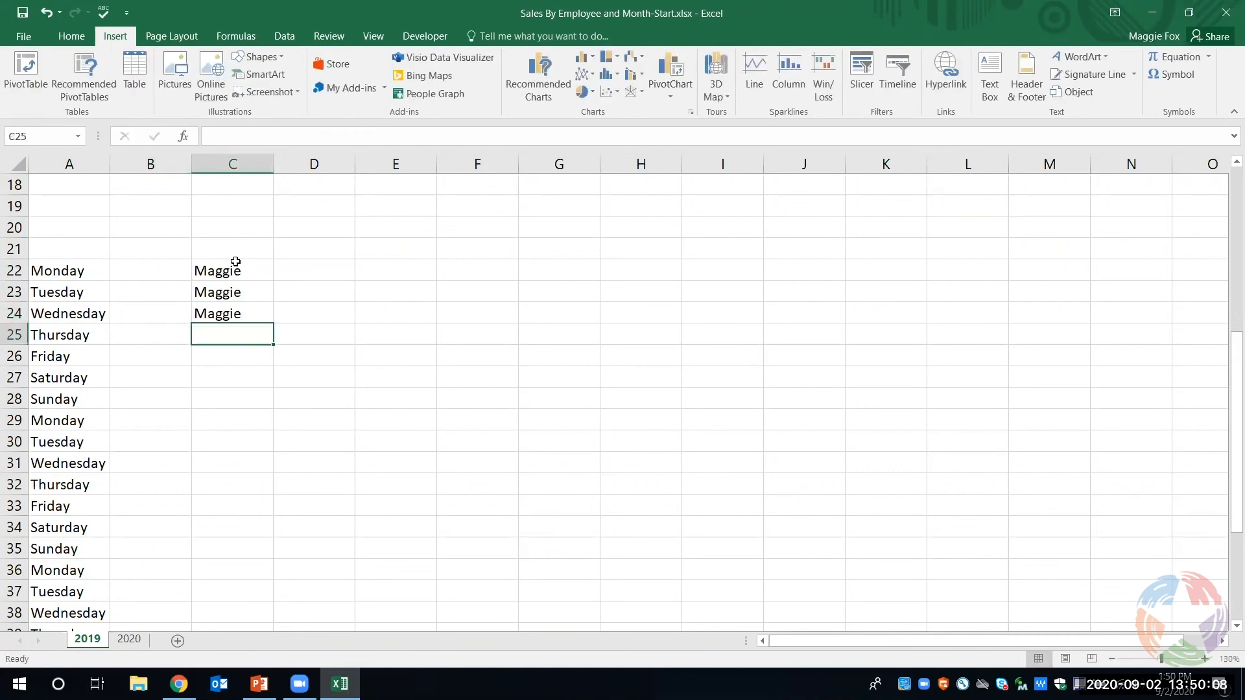
- Enter the first name in C25 as well and fill it down to C37
type("Maggie")
key("Return")
left_click(241, 338)
left_click_drag(272, 342, 243, 607)
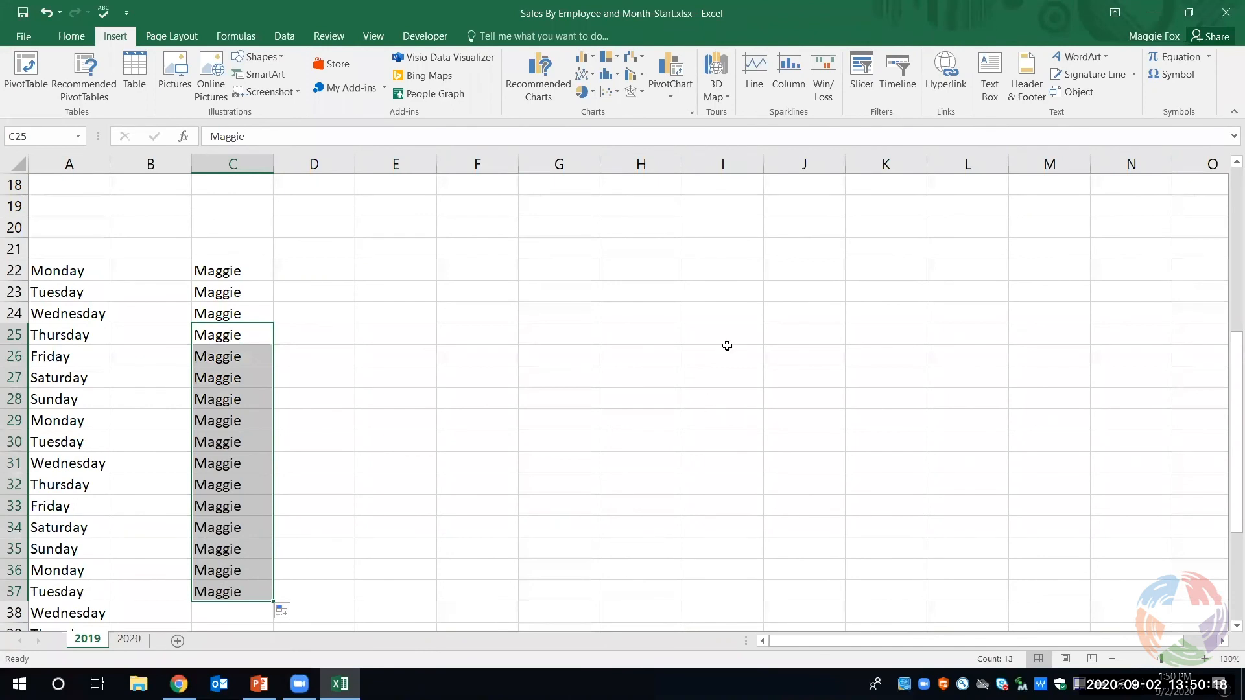
- Clear the repeated first names from cells C22 to C37
left_click(266, 270)
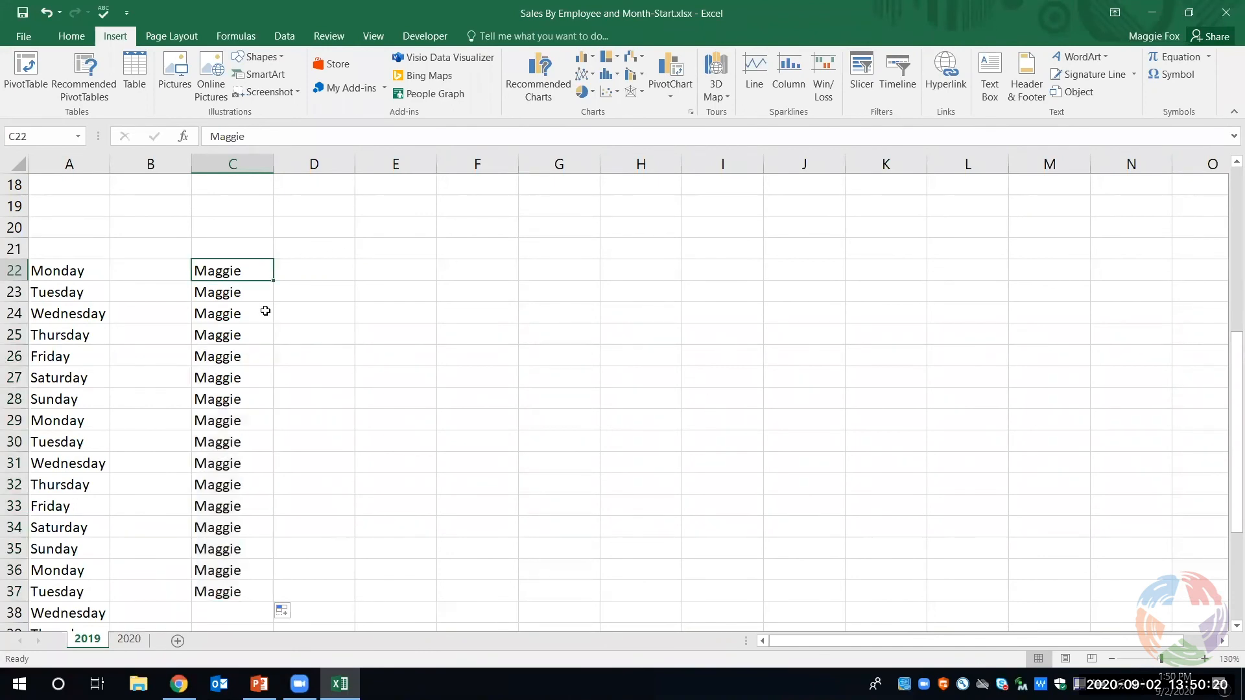
scroll(268, 321, "up", 2)
scroll(267, 344, "down", 2)
left_click_drag(247, 278, 251, 587)
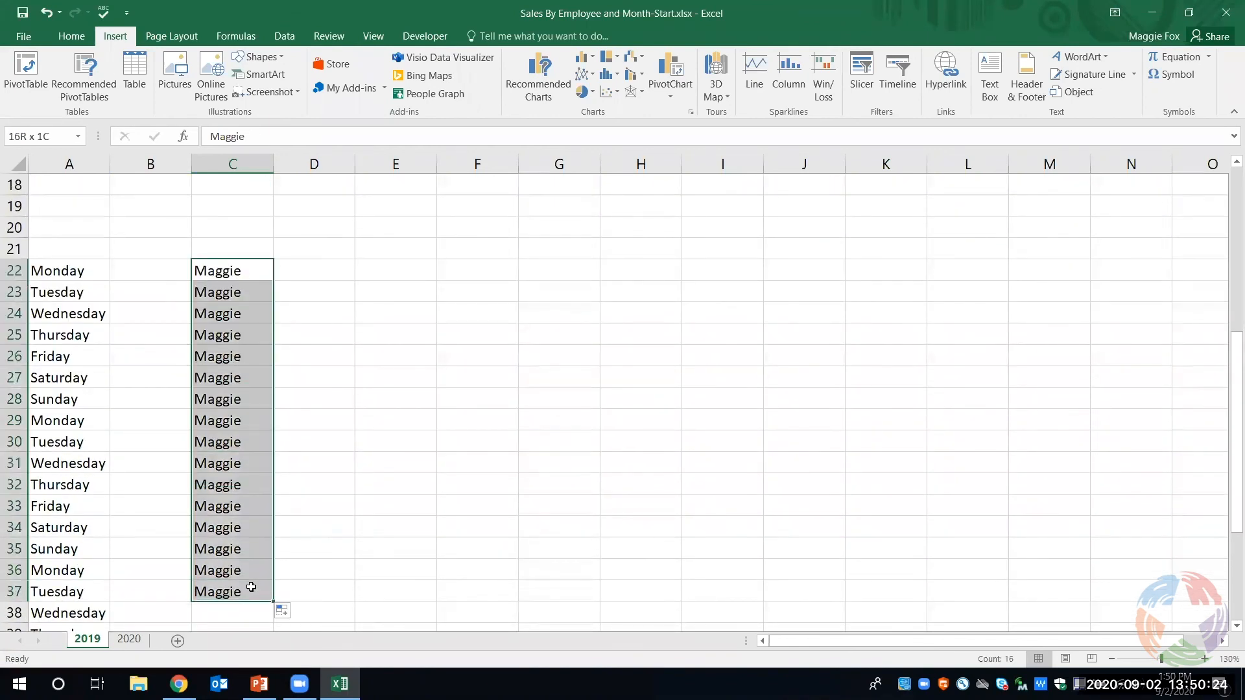
key("Delete")
- Clear all the weekday entries in column A from A22 down to A47
left_click_drag(52, 269, 92, 616)
scroll(80, 551, "down", 2)
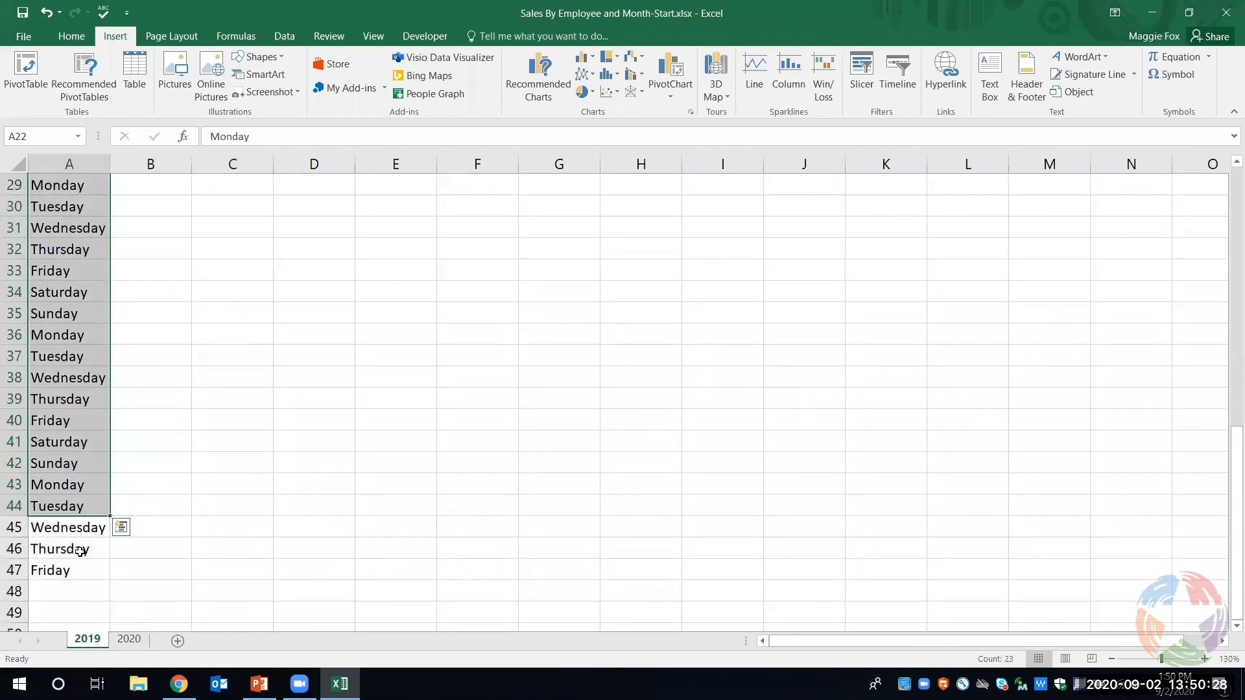
key("Delete")
scroll(75, 538, "up", 4)
scroll(64, 480, "down", 5)
left_click_drag(64, 483, 74, 546)
key("Delete")
scroll(392, 400, "up", 10)
scroll(394, 398, "down", 1)
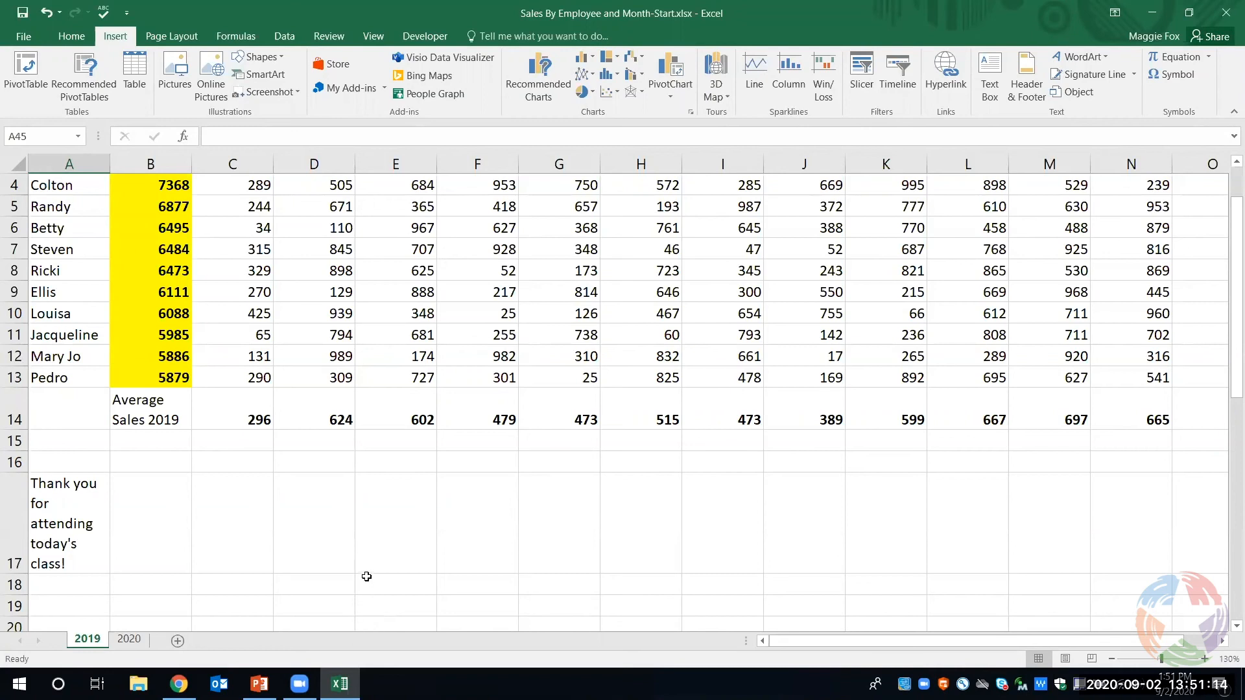
scroll(396, 510, "down", 2)
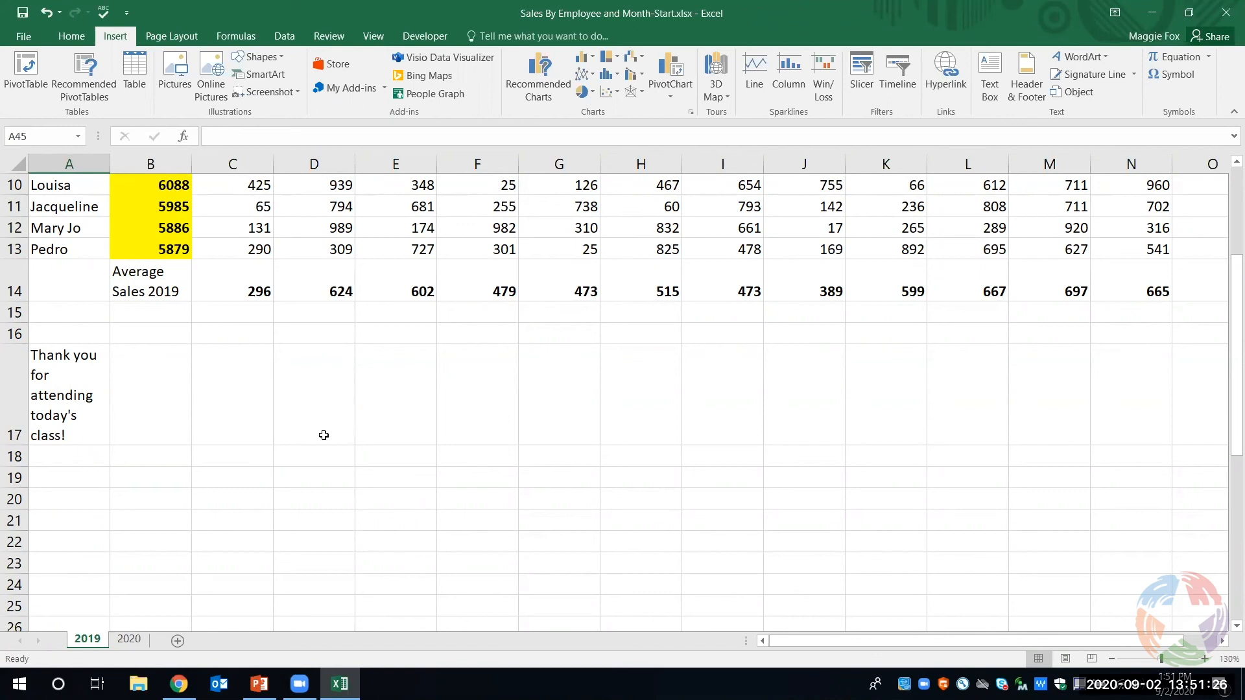
- Switch to the Lynda.com results in Chrome, show Excel courses of every skill level and preview Excel Tips Weekly
left_click(179, 684)
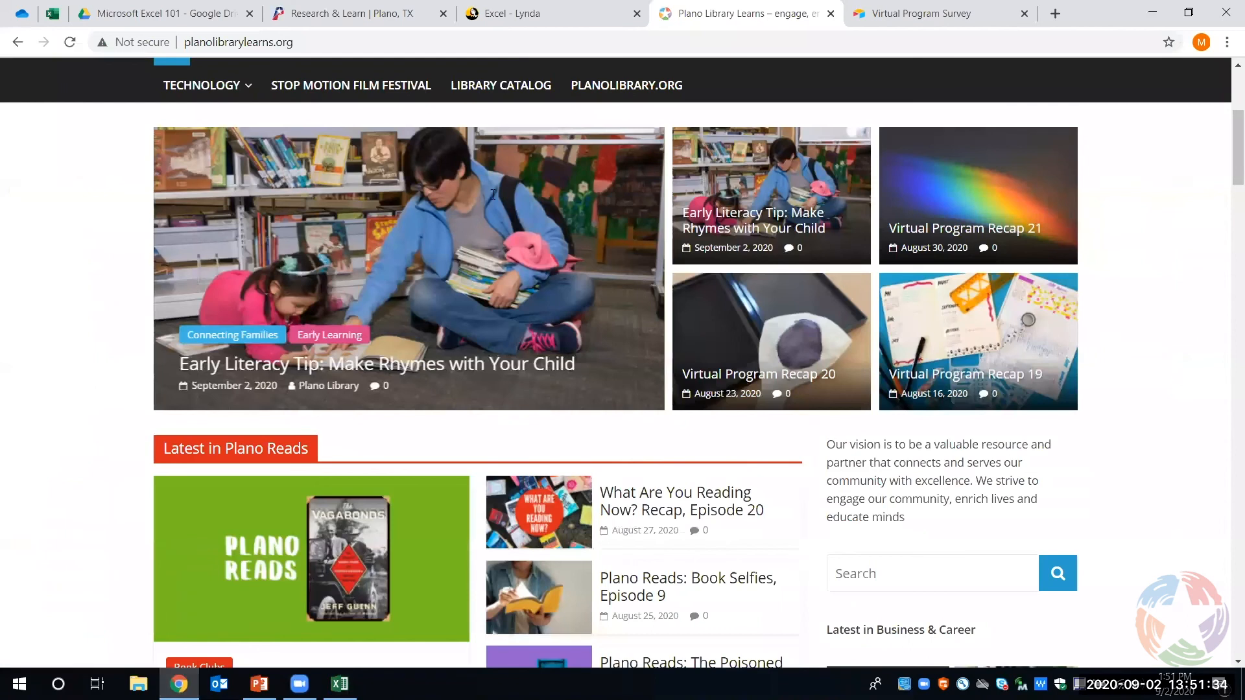
key("ctrl+shift+Tab")
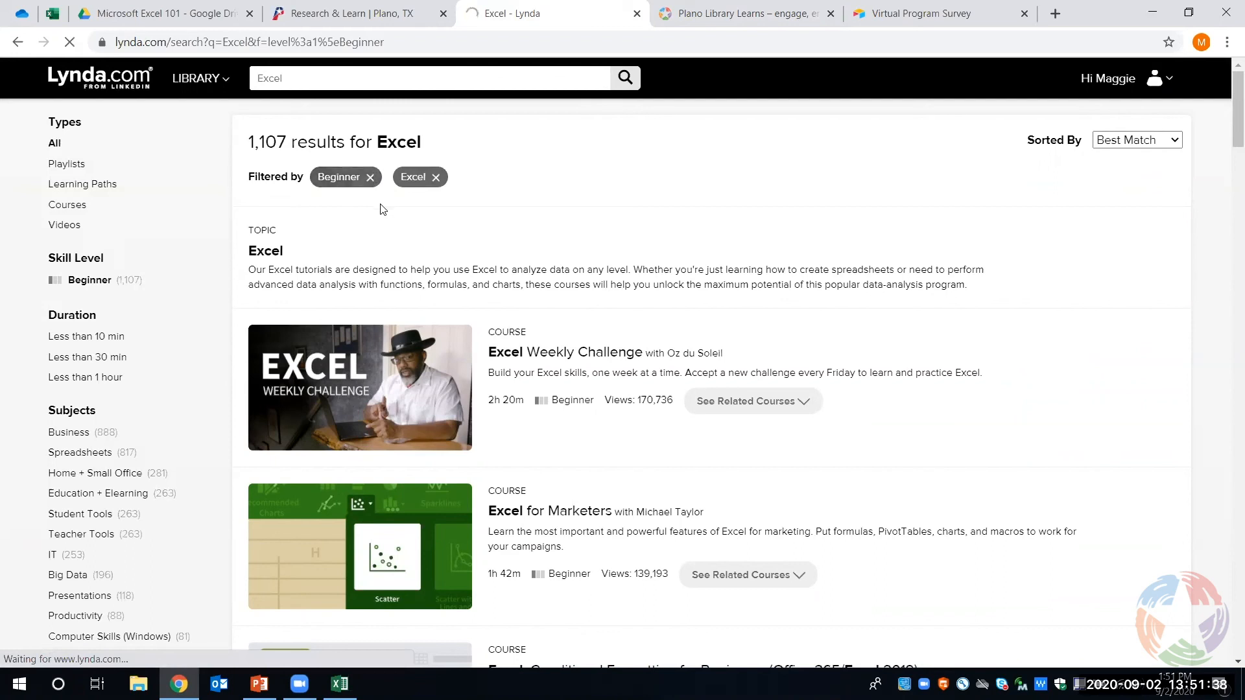
scroll(481, 227, "down", 4)
scroll(481, 227, "down", 6)
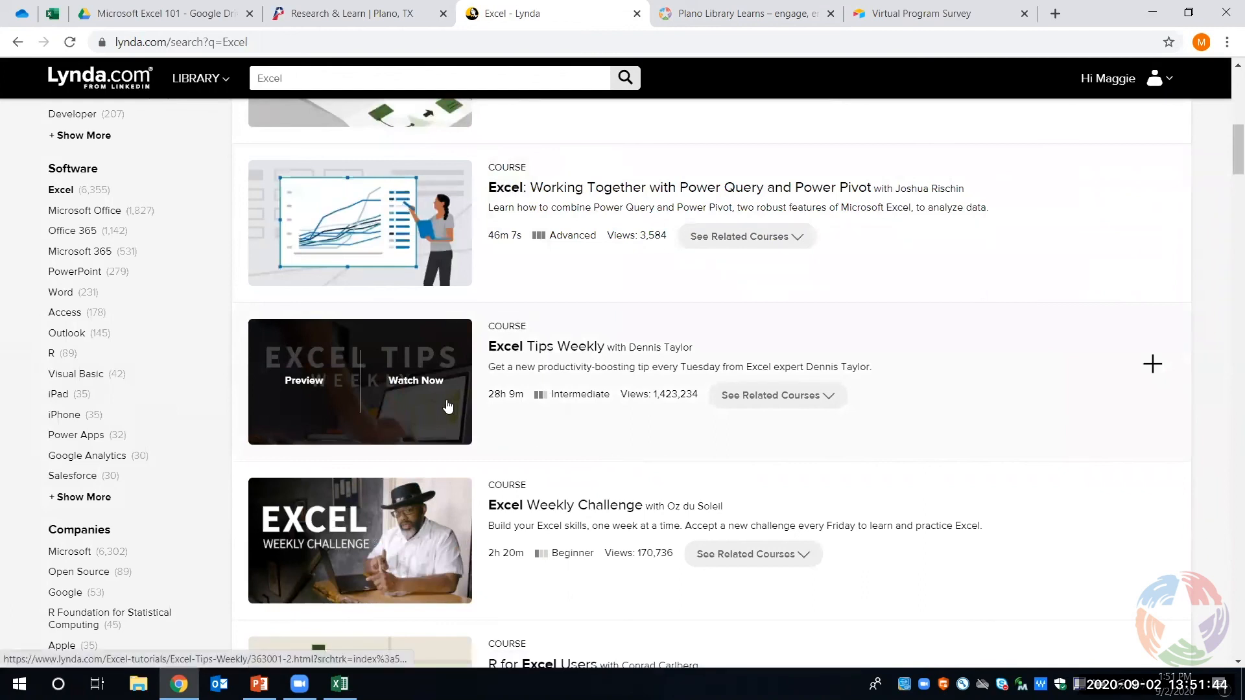
left_click(310, 382)
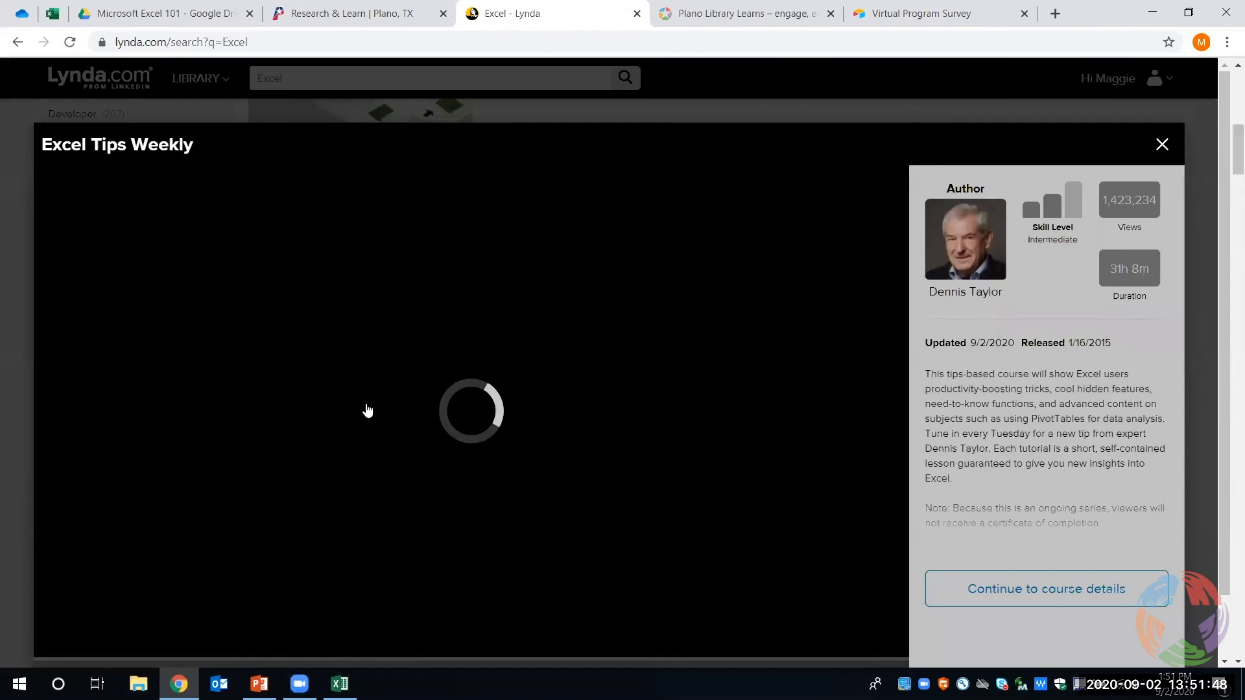
key("Escape")
- Open the Excel Tips Weekly course and look through its list of new and previous episodes
left_click(409, 383)
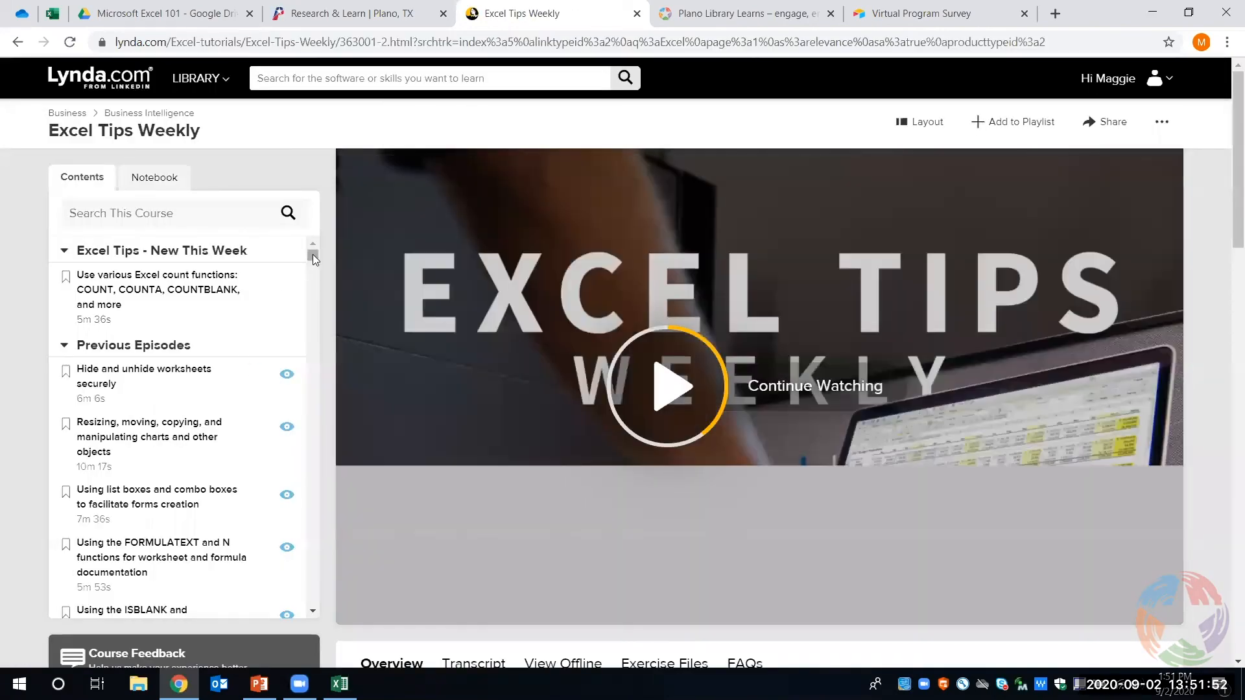
scroll(301, 363, "down", 10)
scroll(301, 389, "down", 15)
scroll(302, 468, "down", 15)
scroll(301, 548, "down", 15)
scroll(300, 519, "up", 10)
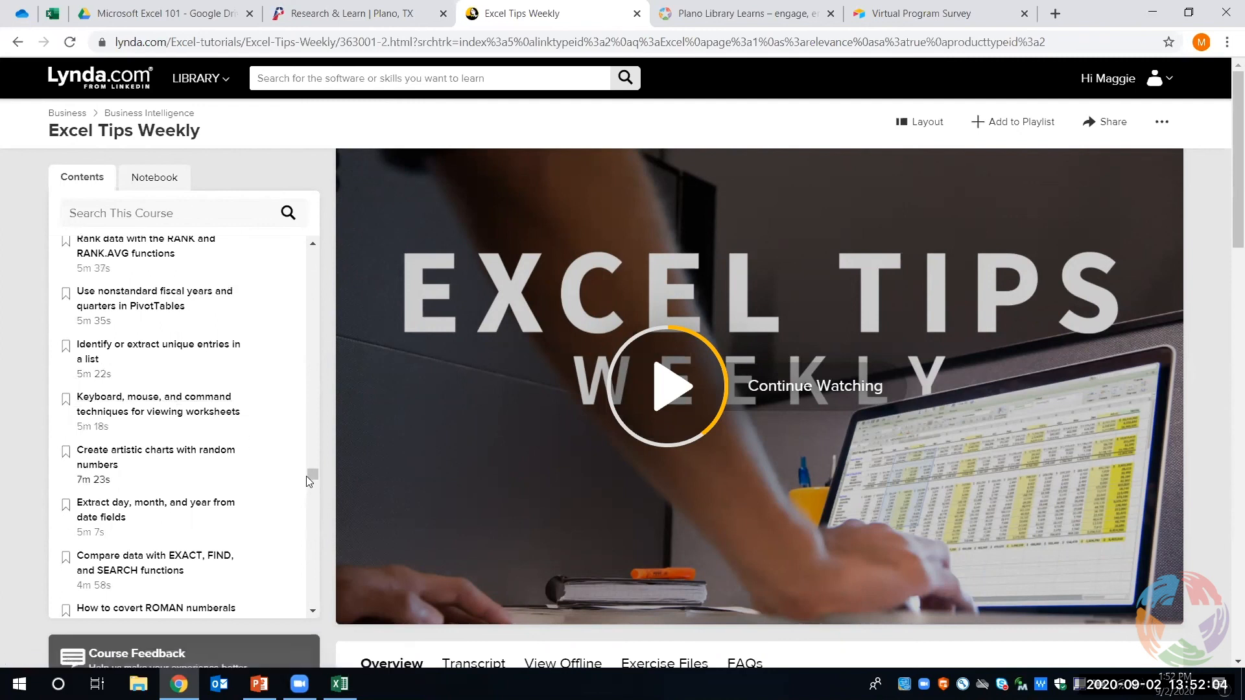
left_click_drag(310, 476, 319, 421)
left_click_drag(321, 399, 336, 247)
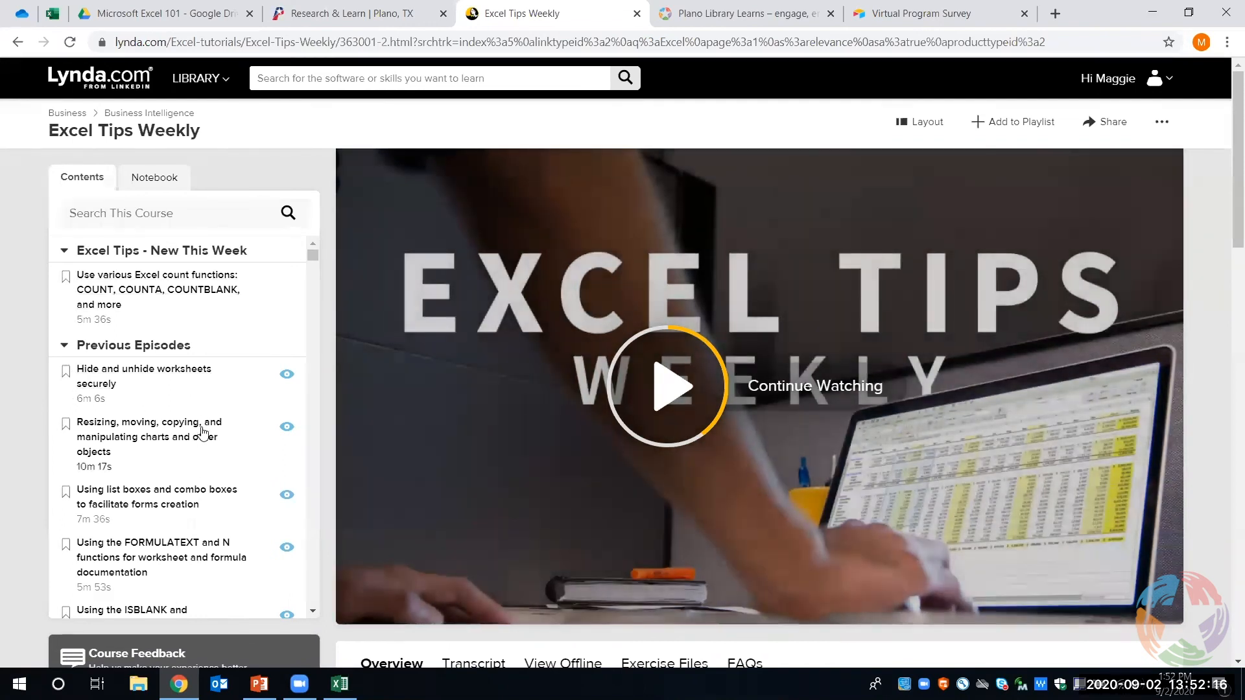
scroll(166, 467, "down", 1)
scroll(166, 467, "down", 2)
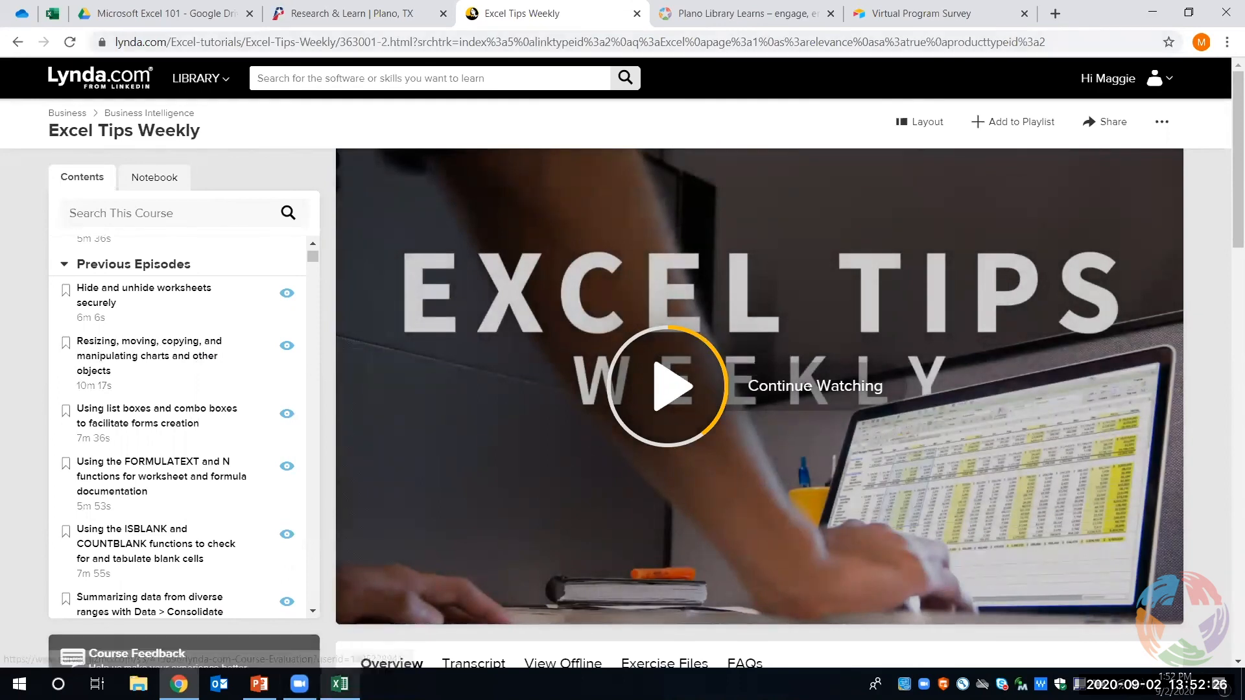
- Switch back to the Excel workbook and bring up the print preview of the 2020 sheet
left_click(340, 684)
scroll(792, 481, "up", 3)
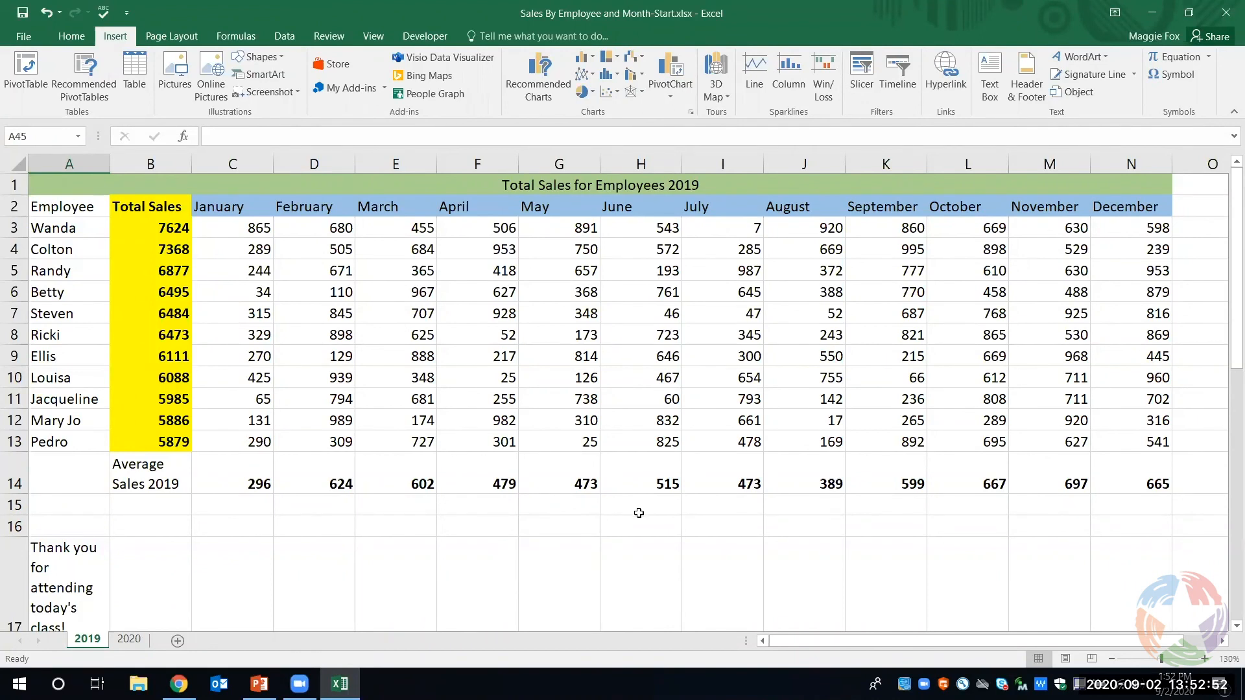
left_click(130, 639)
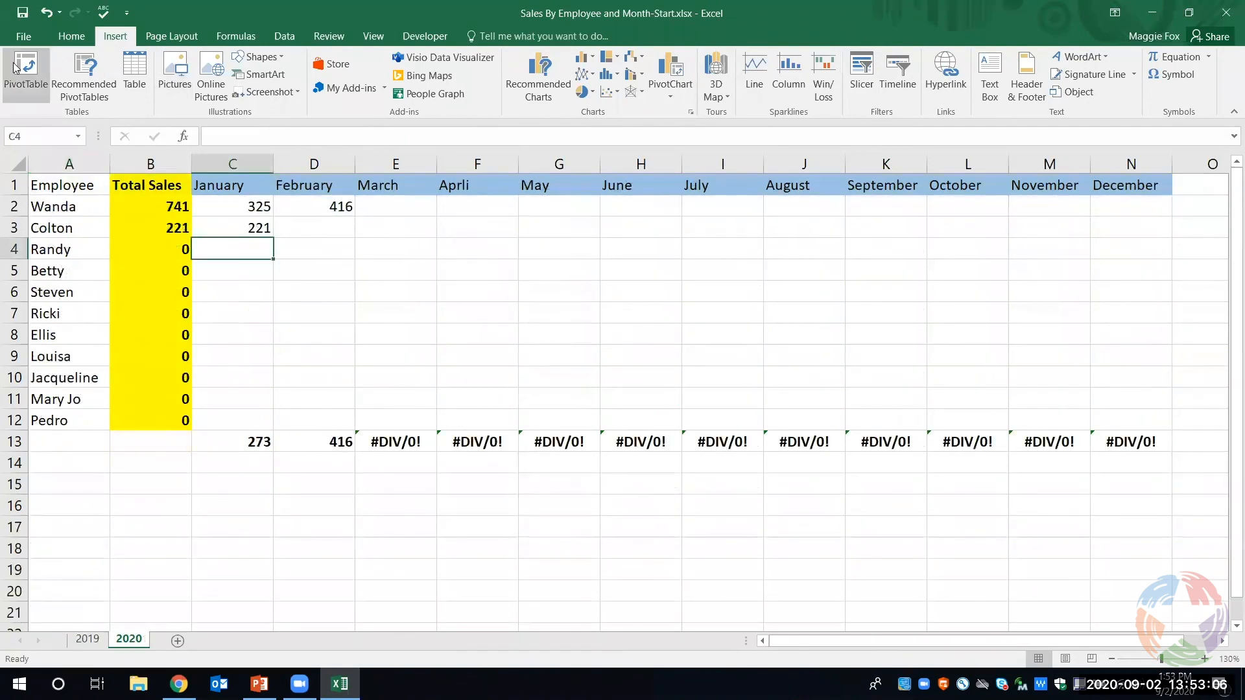
left_click(21, 37)
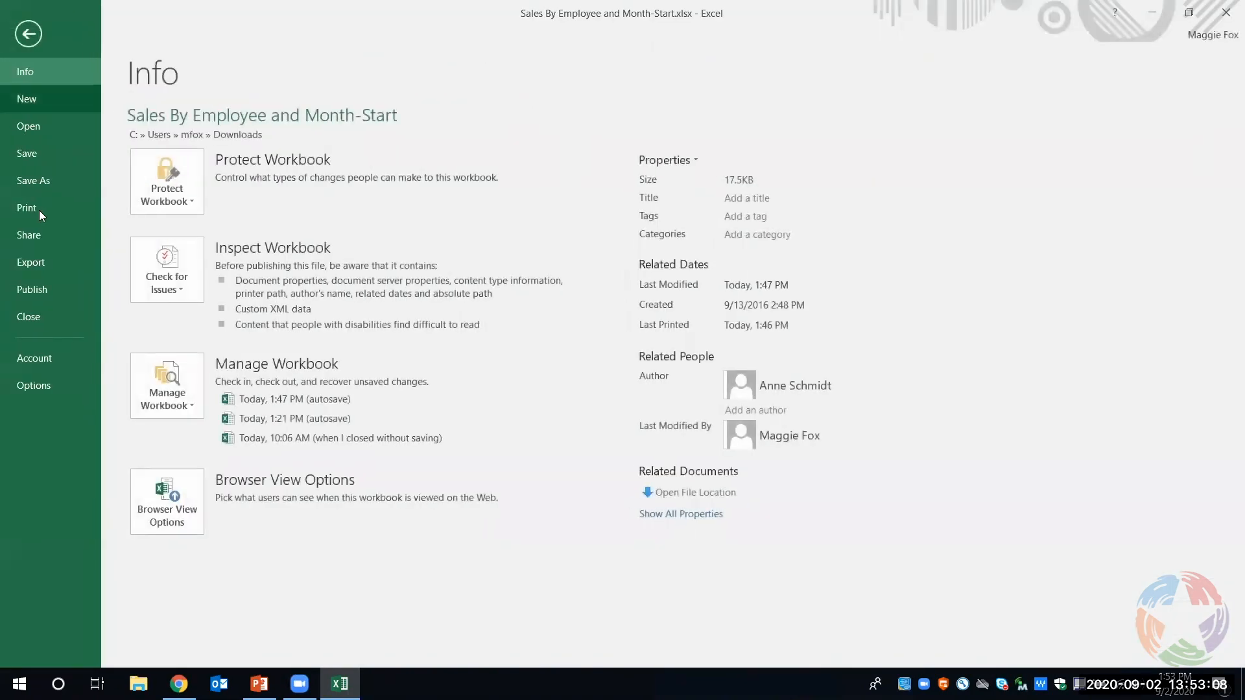
left_click(39, 210)
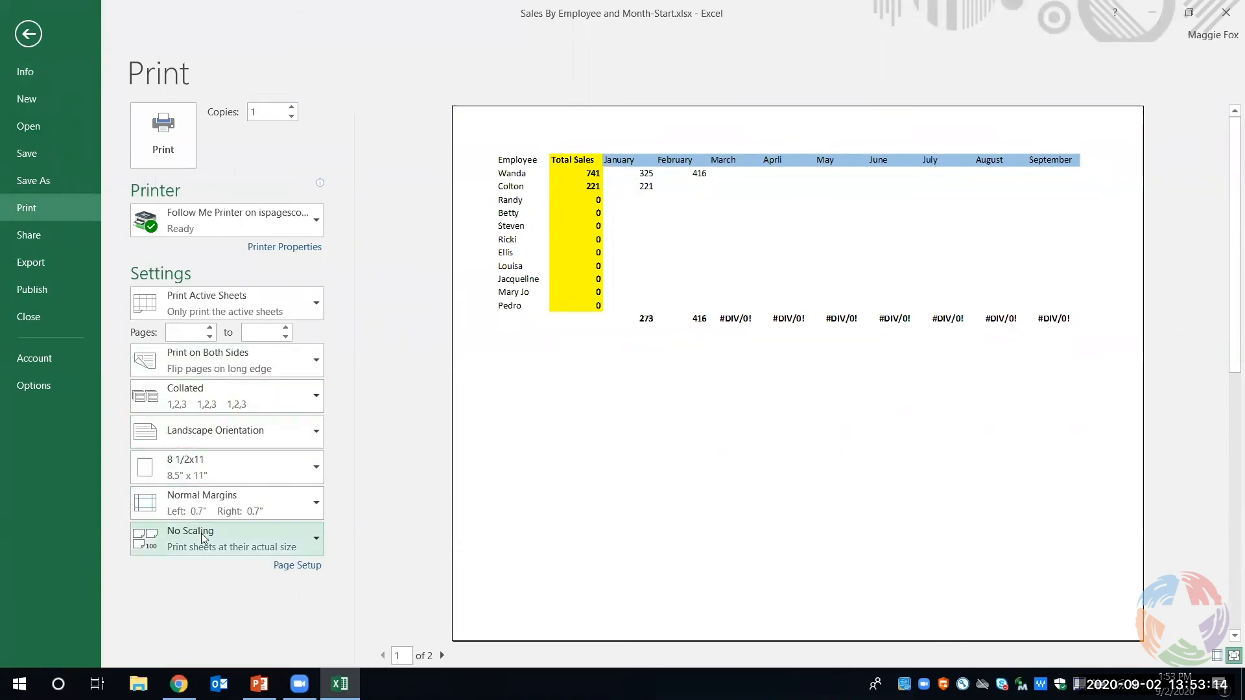
- Look through the page, margin, header/footer and sheet options in Page Setup for the 2020 sheet, and return to the worksheet
left_click(292, 567)
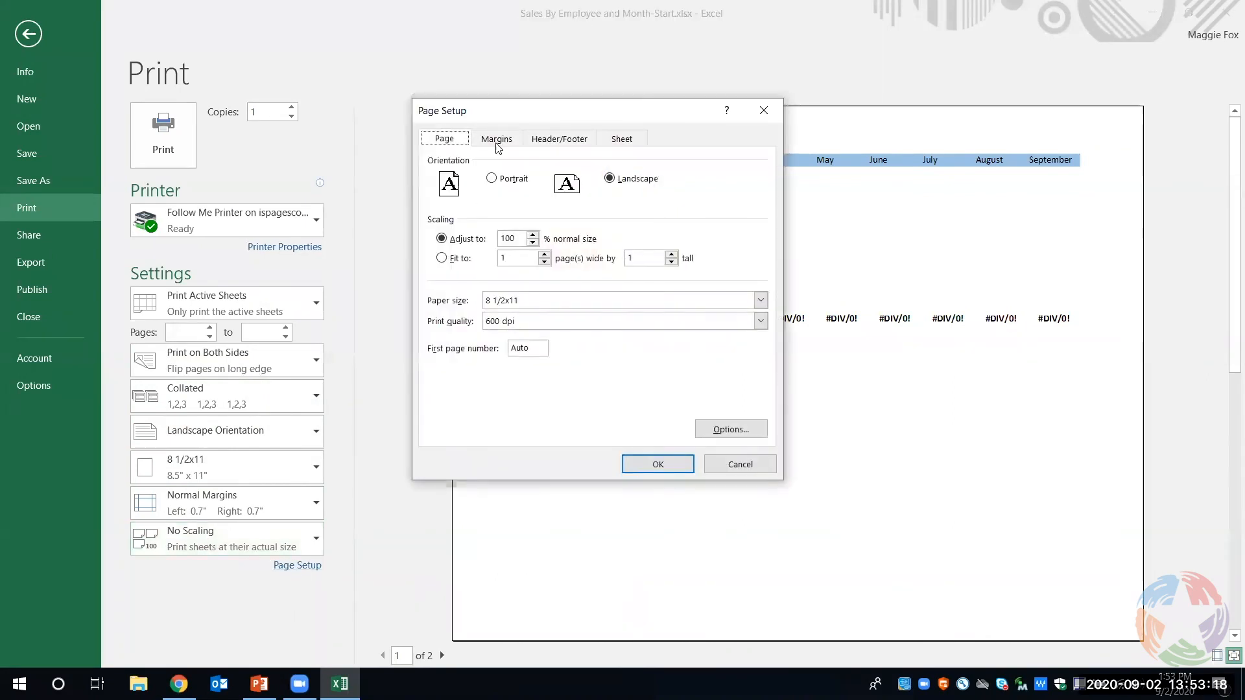
left_click(497, 140)
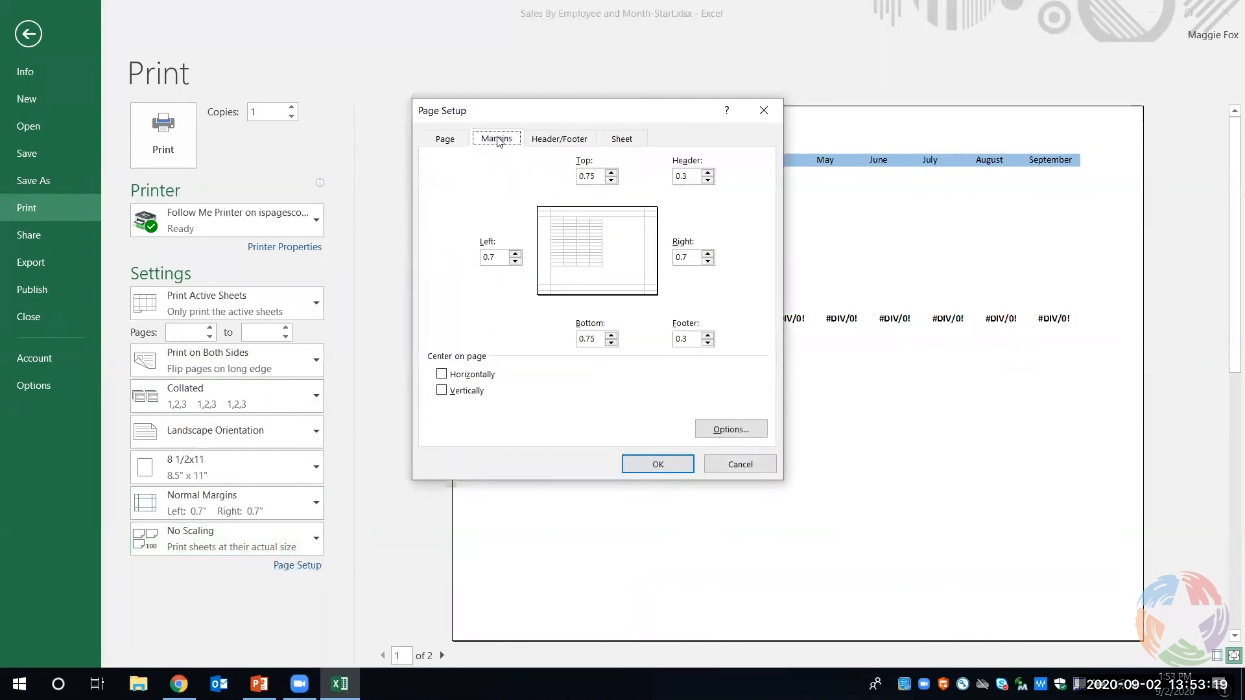
left_click(555, 140)
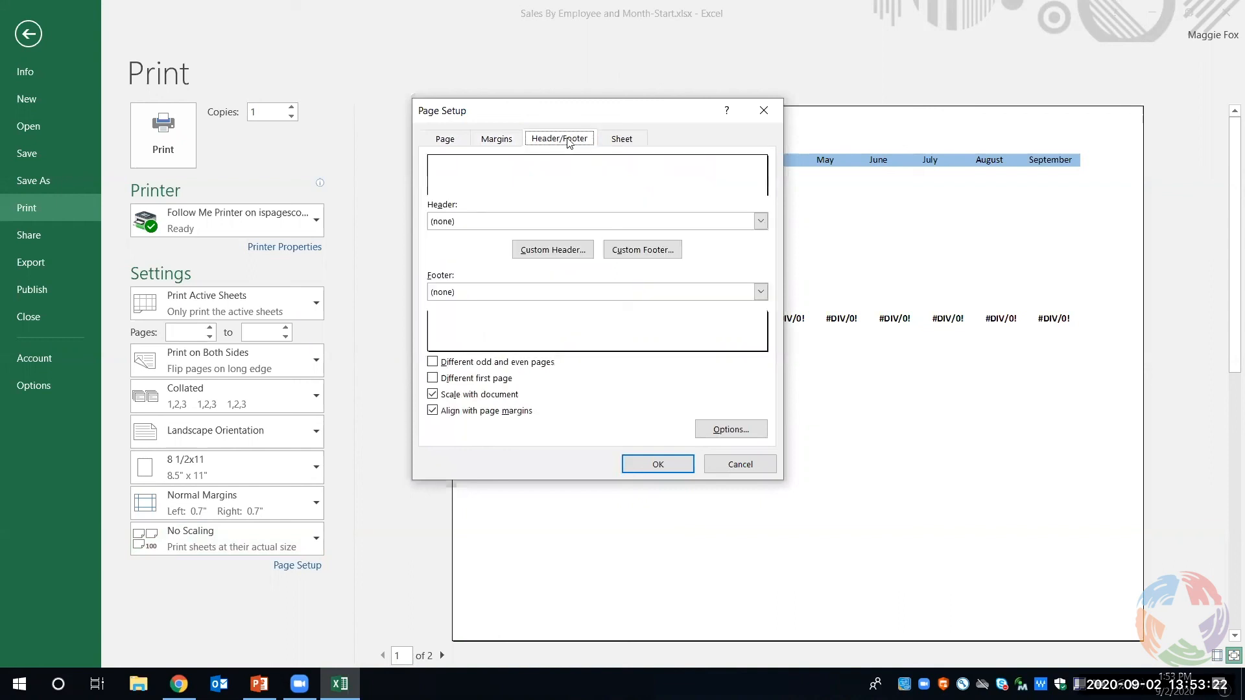
left_click(611, 142)
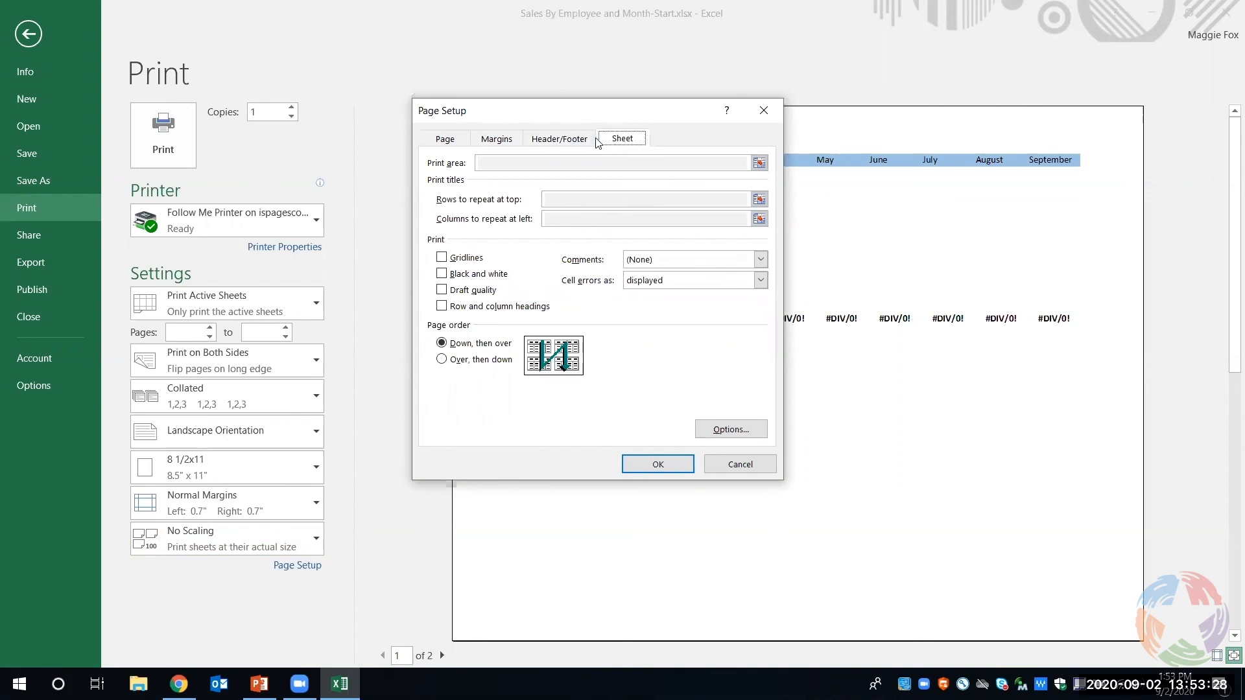
left_click(452, 141)
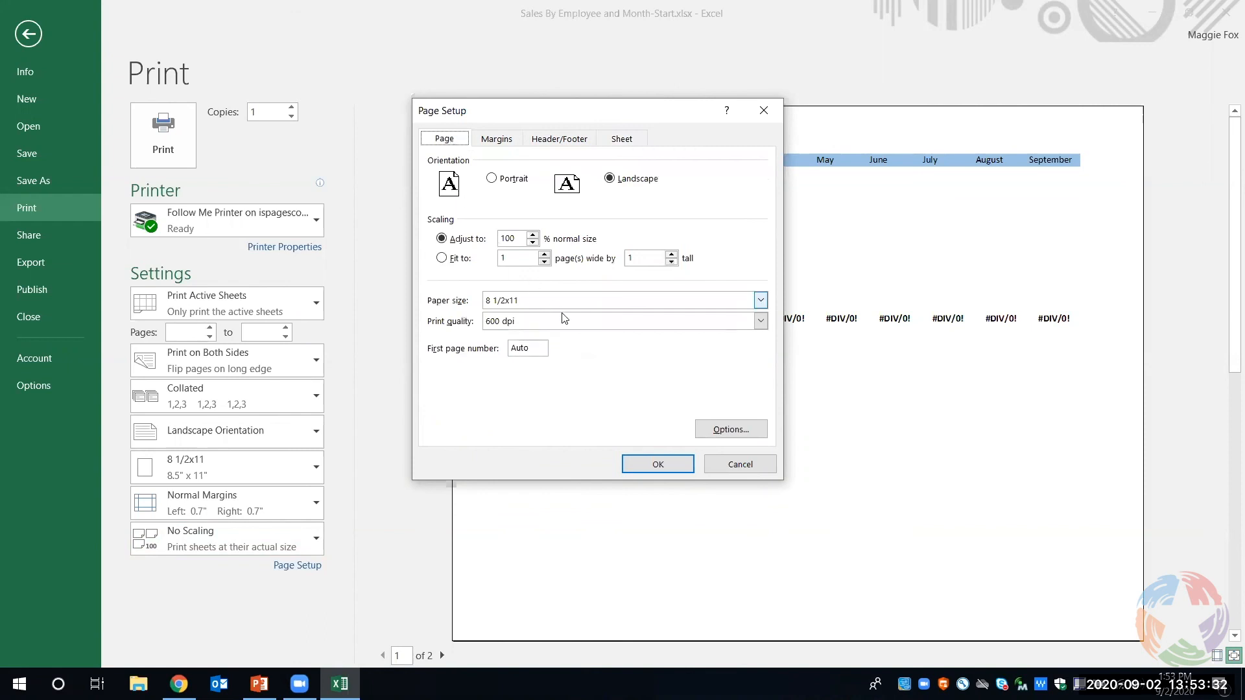
left_click(721, 466)
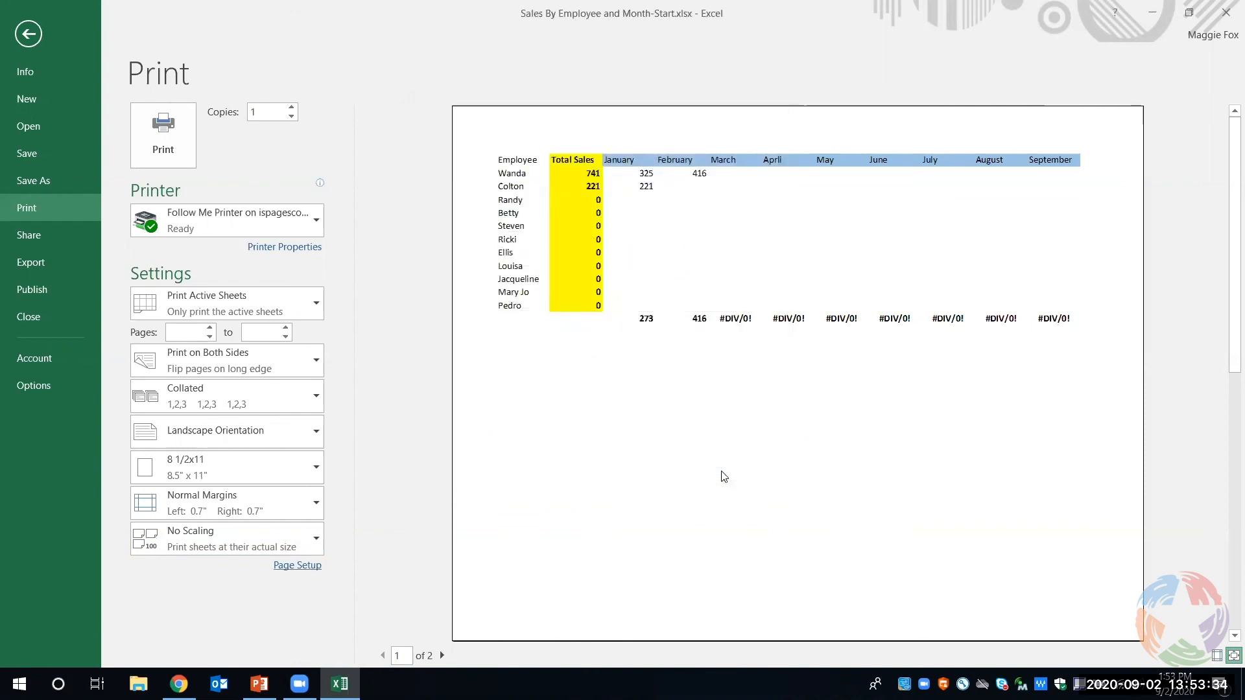
left_click(20, 37)
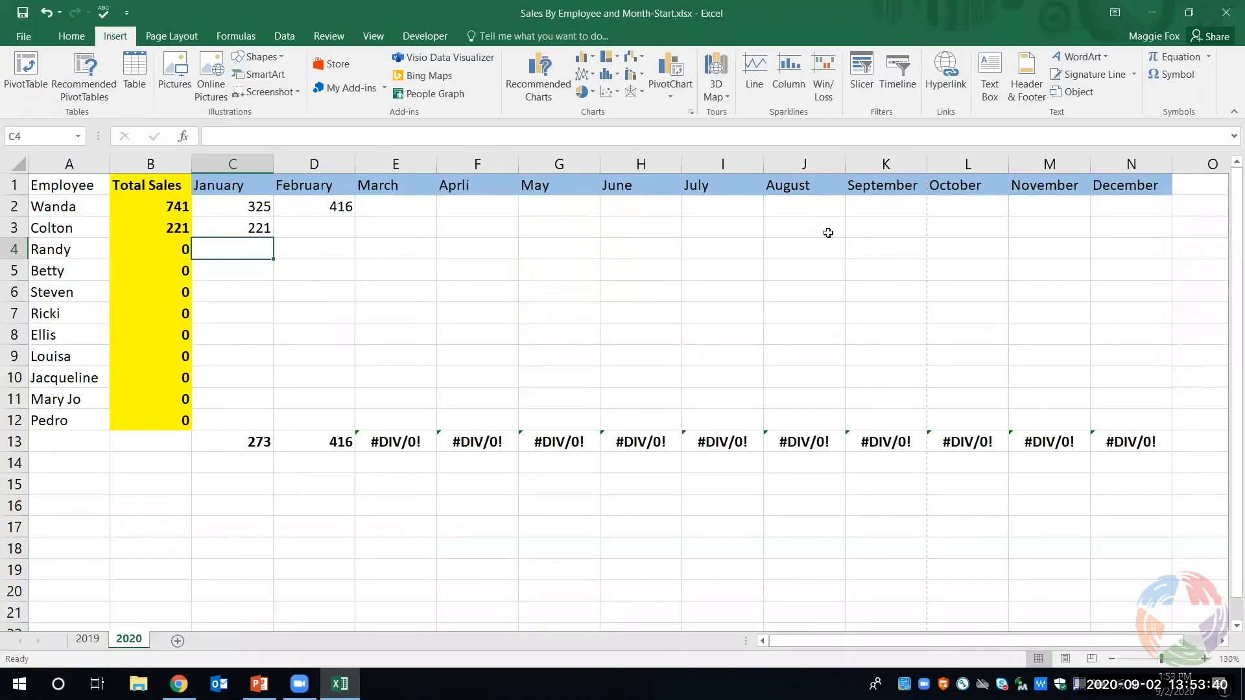
- Add a page header to the 2020 sheet with the text "Header here" in its center section
left_click(1026, 84)
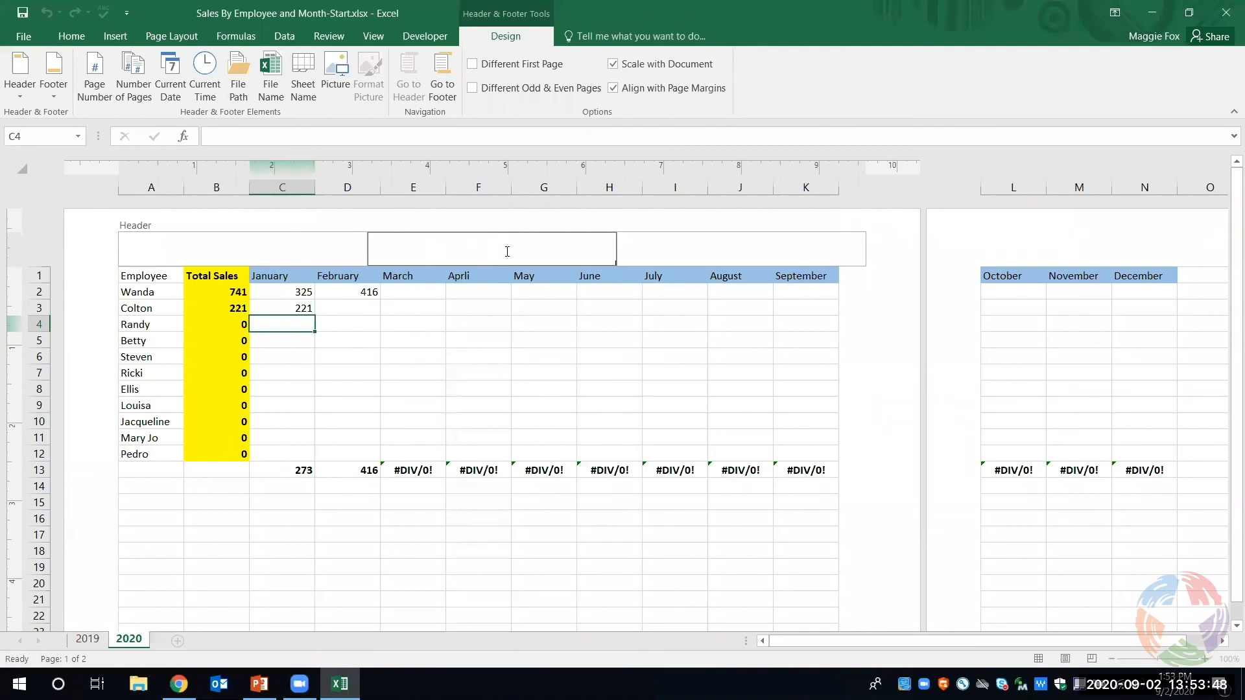
type("Header here")
key("Tab")
key("Tab")
key("Tab")
key("Tab")
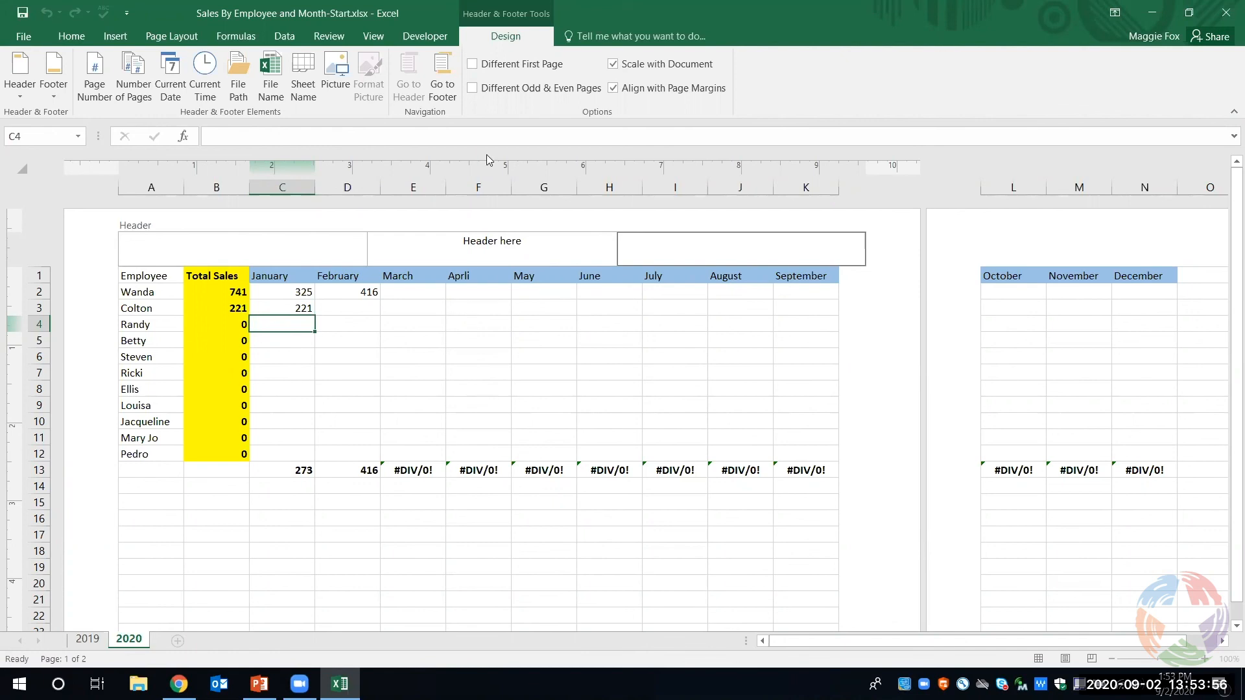
- Enter the date 9/2/2020 in the right section of the 2020 sheet's footer and finish editing the footer
left_click(442, 77)
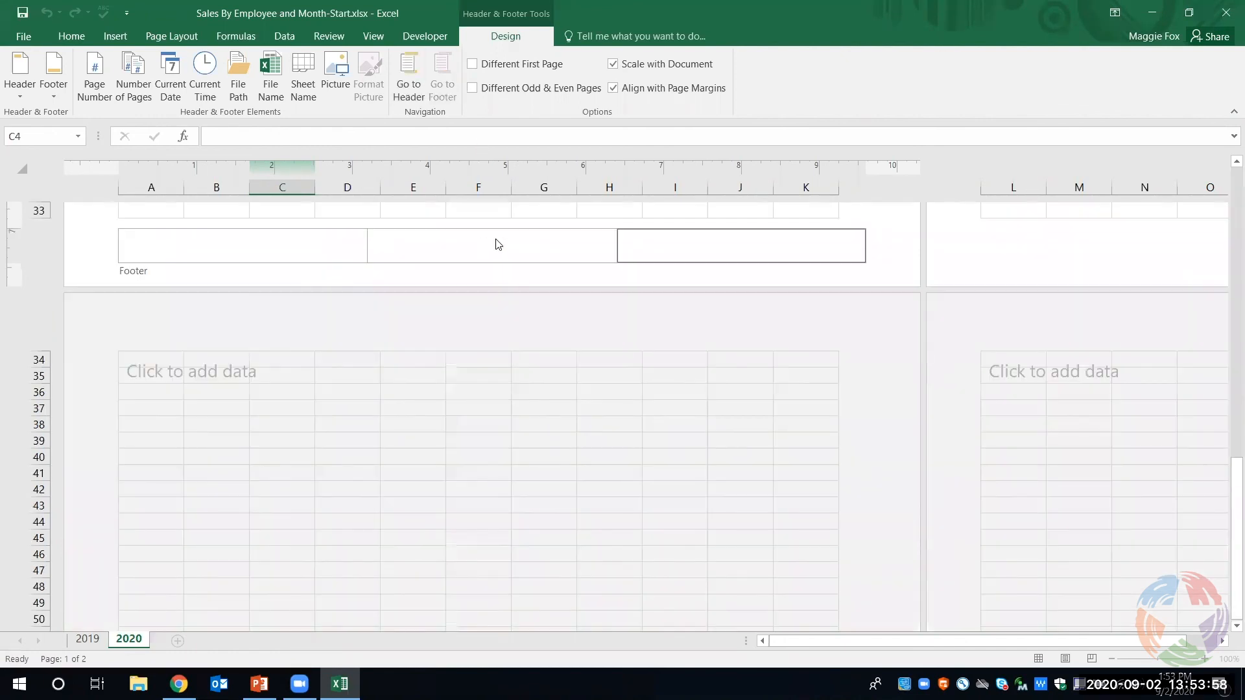
type("9/2/2020")
left_click(868, 343)
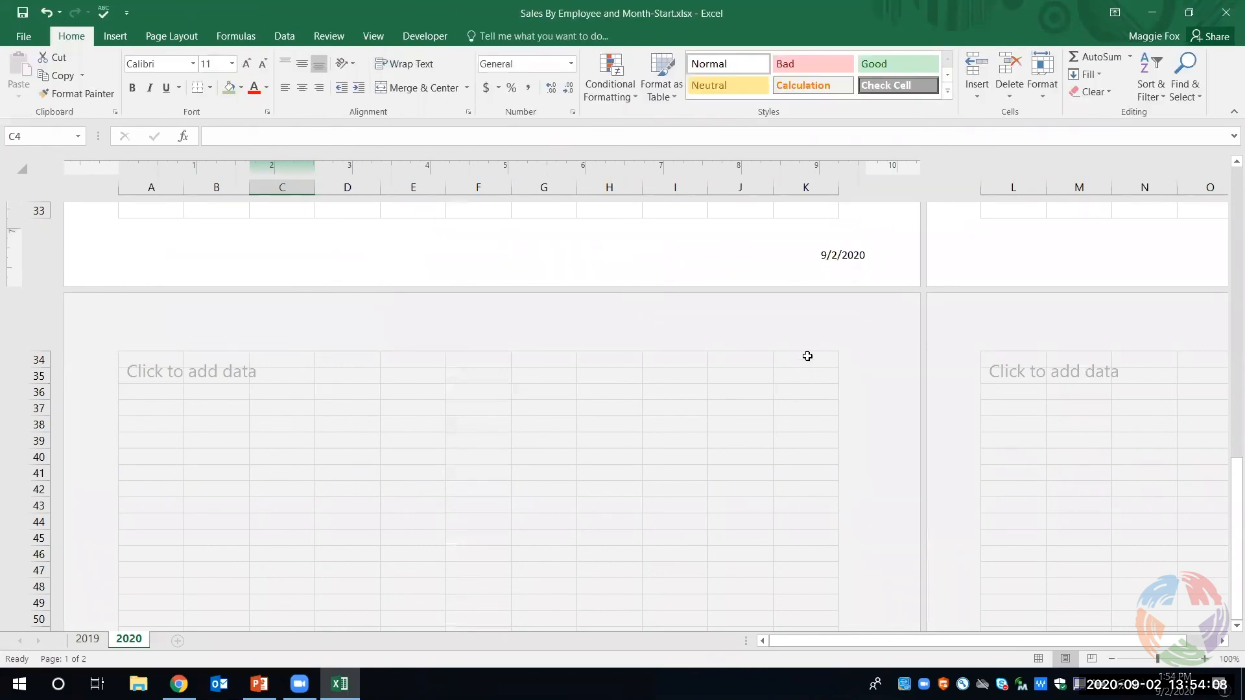
scroll(807, 356, "up", 4)
scroll(807, 356, "up", 8)
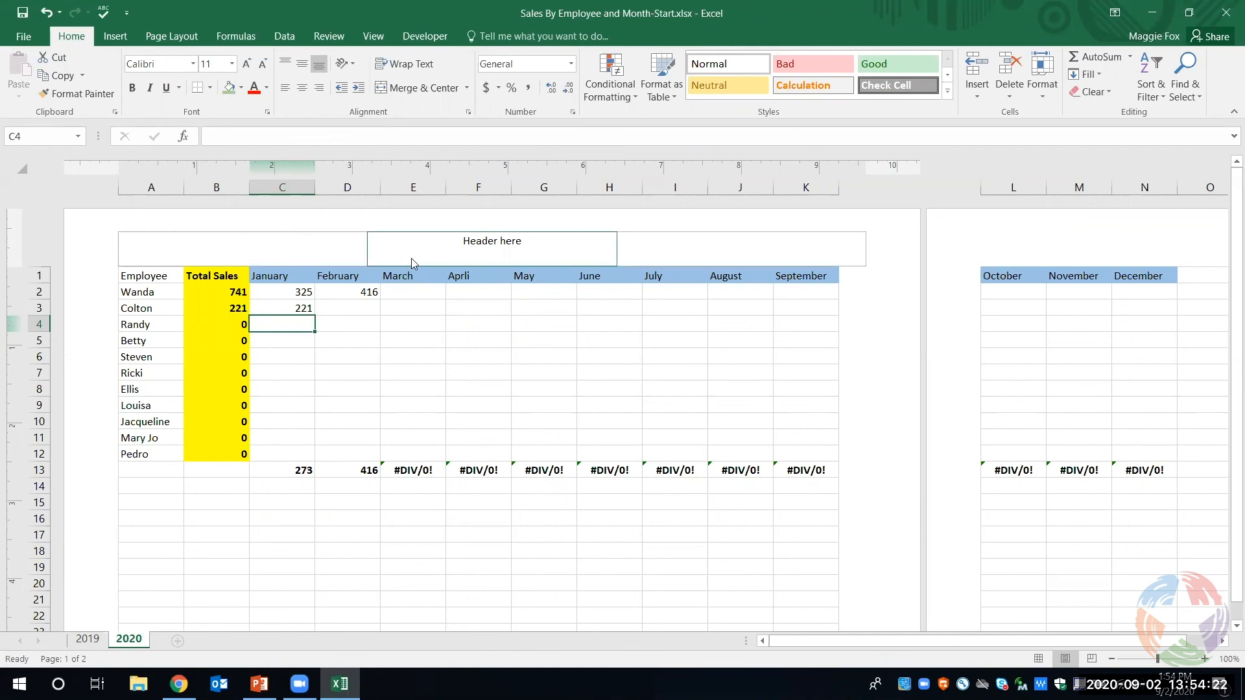
- Switch to the 2019 sheet and highlight the Employee and Total Sales cells from A2 to B13
left_click(98, 641)
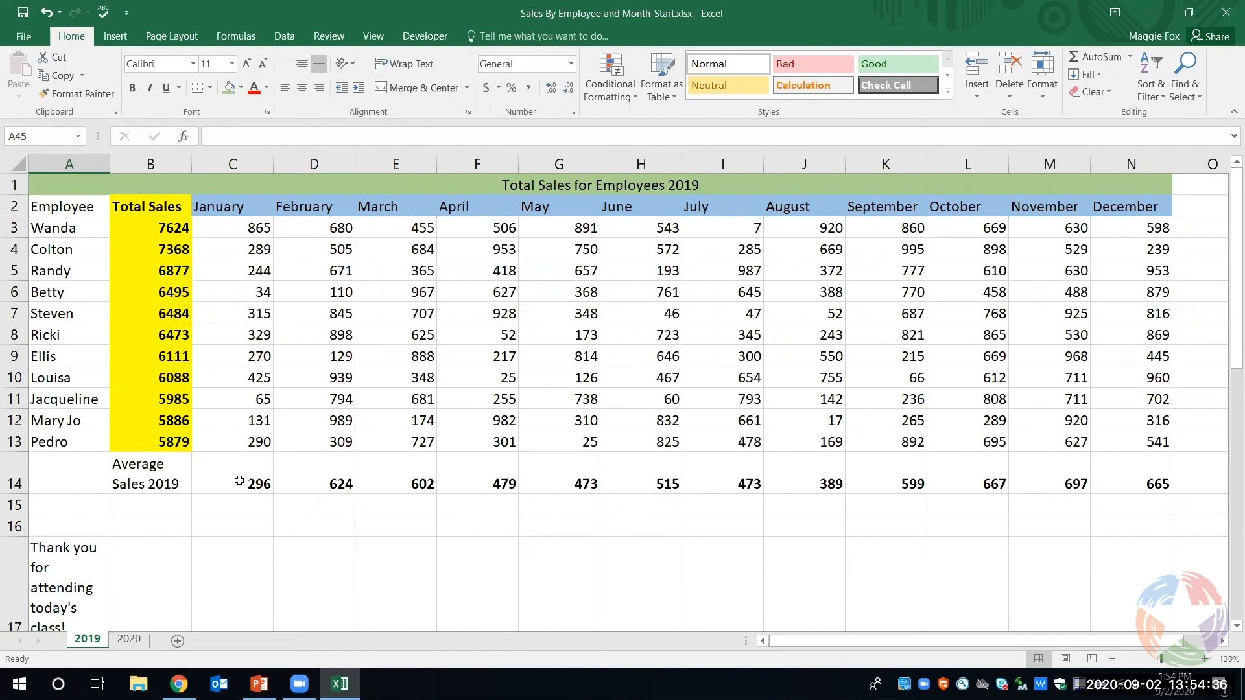
left_click(46, 183)
left_click_drag(54, 204, 162, 440)
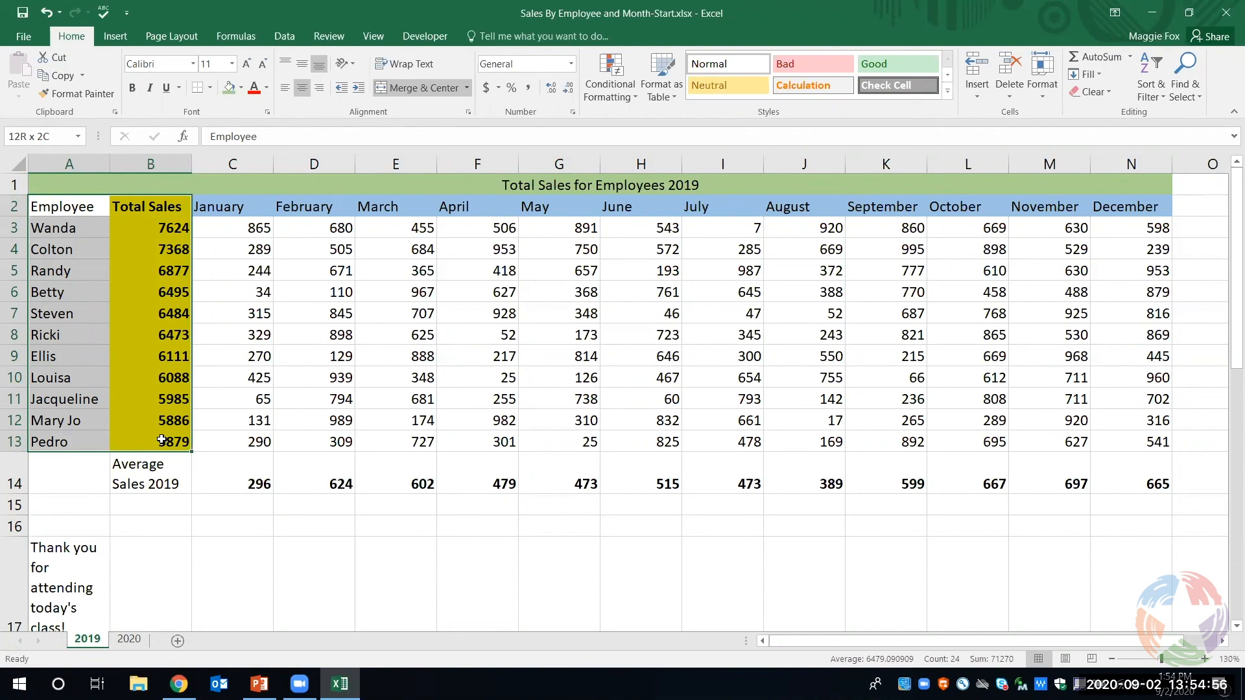
left_click_drag(161, 439, 162, 441)
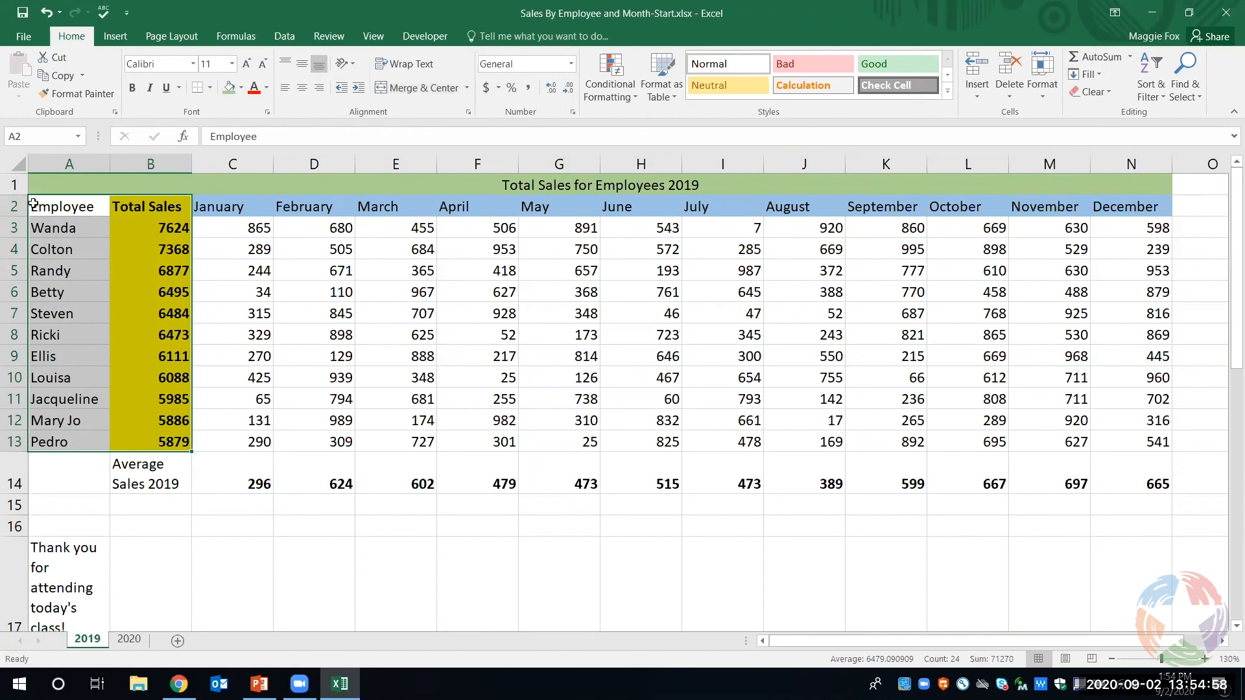
left_click(55, 206)
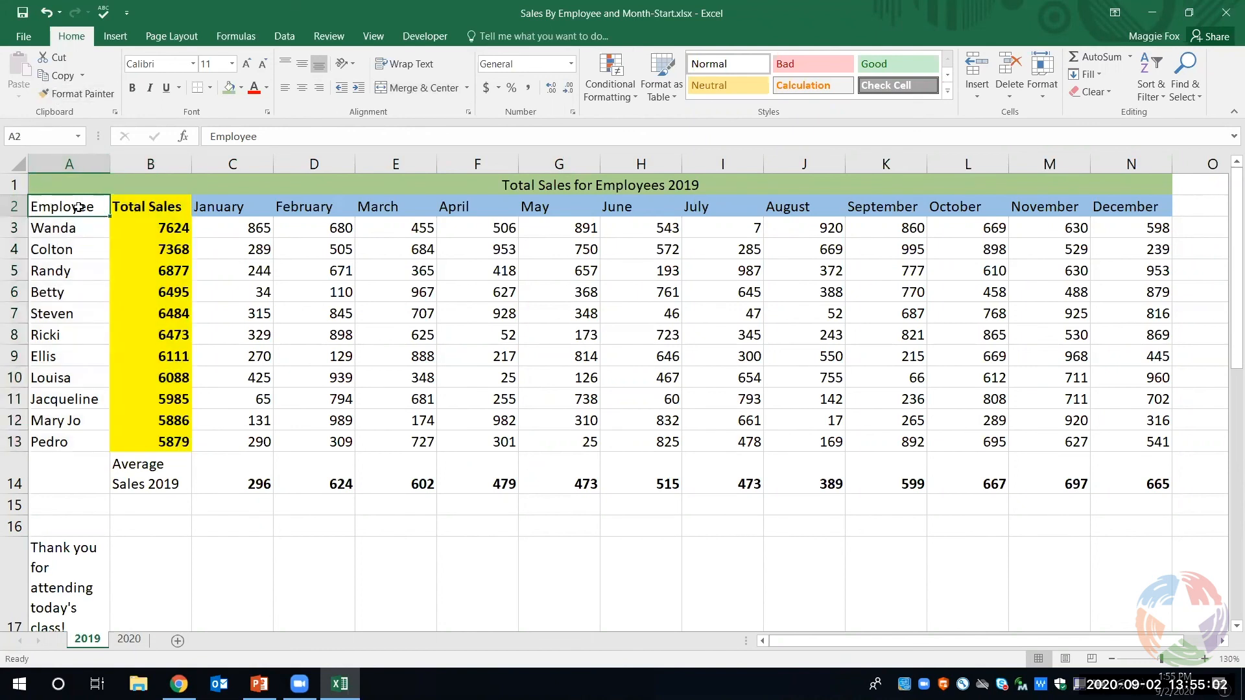
- Check the print preview of the 2019 sheet and go back to the worksheet
left_click(23, 35)
left_click(30, 214)
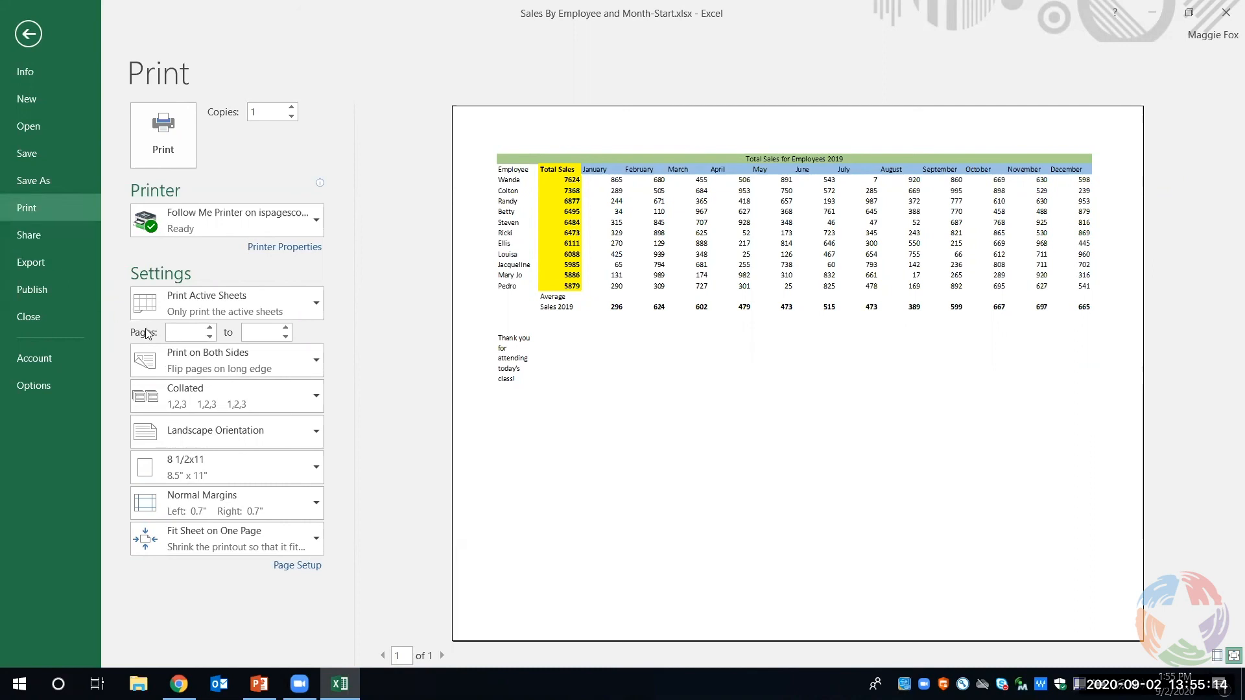
left_click(31, 32)
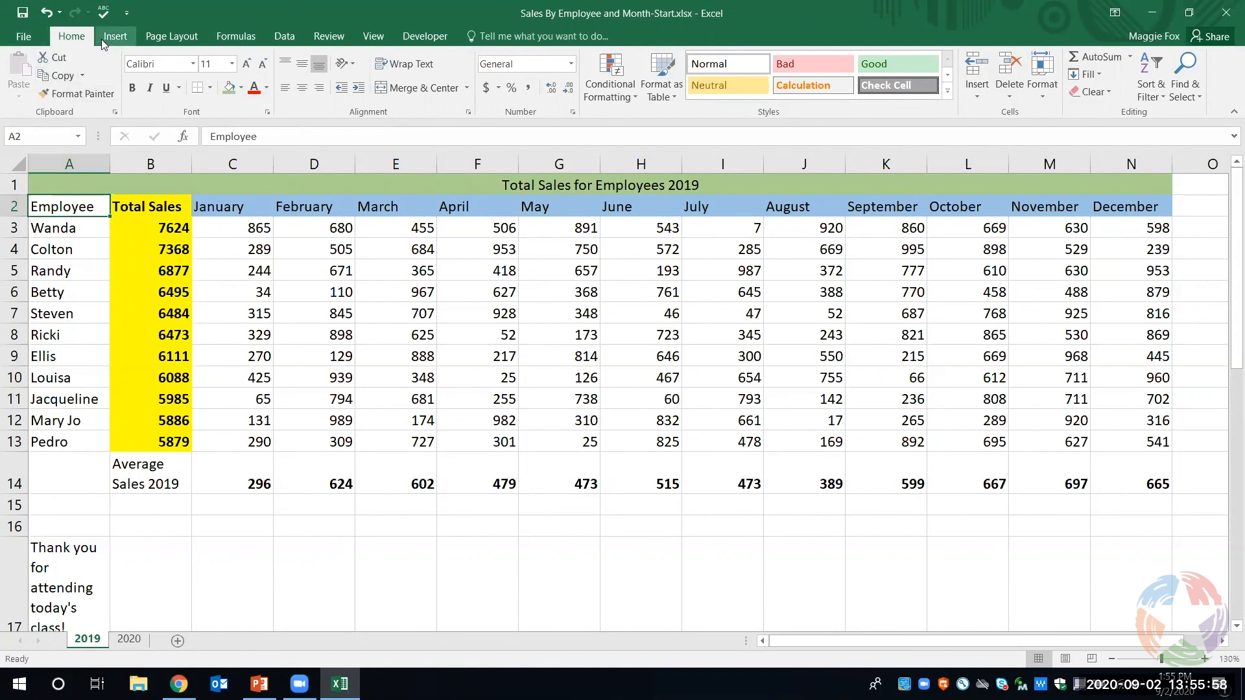
left_click(34, 36)
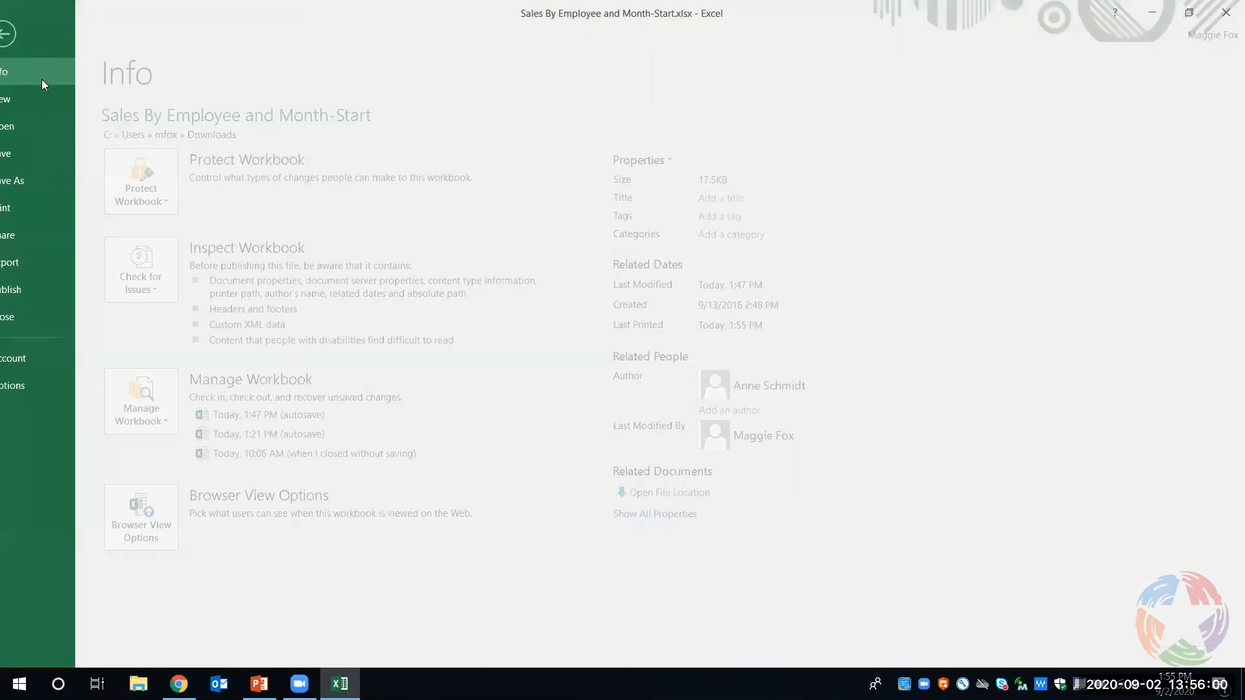
left_click(60, 213)
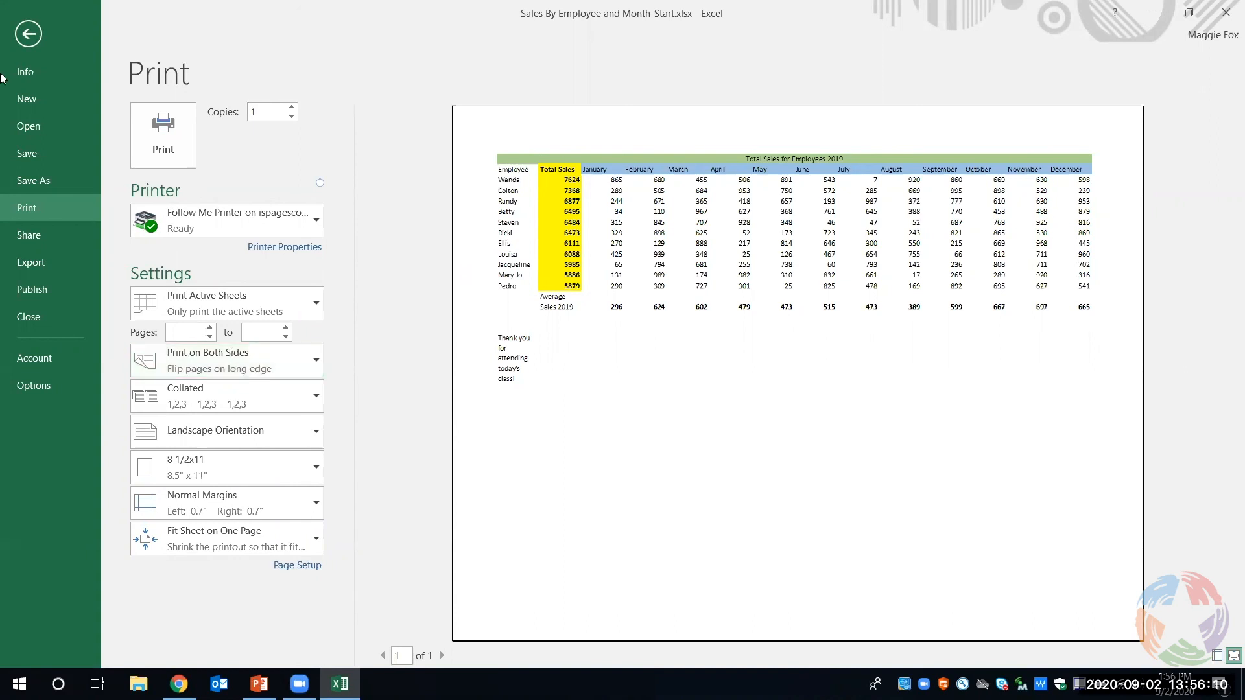
left_click(28, 35)
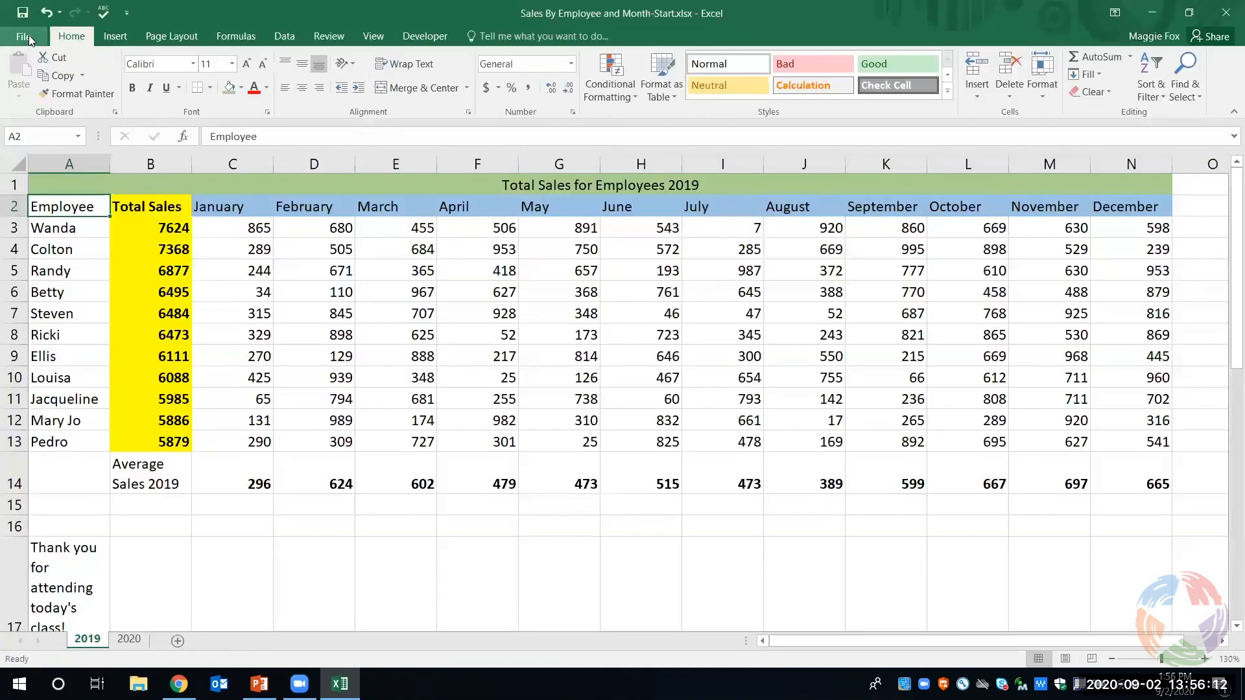
- Try to set rows 2 to 13 as the print title rows repeated at the top of the 2019 sheet's pages
left_click(360, 37)
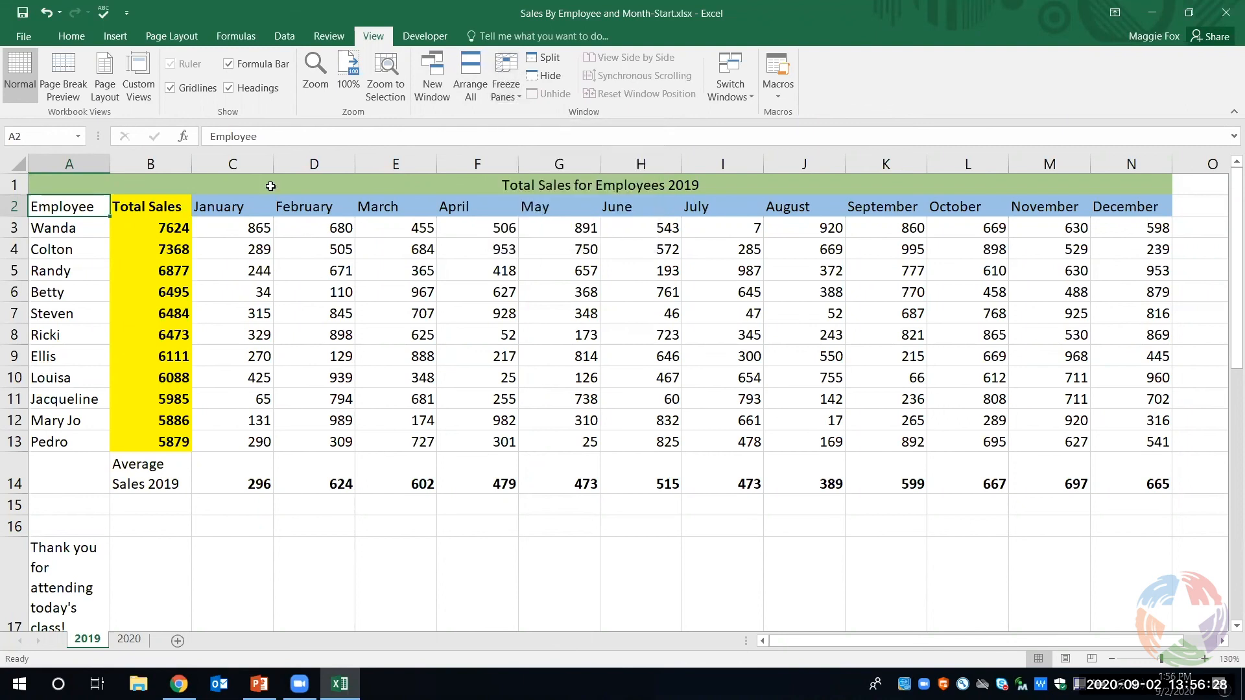
left_click(180, 40)
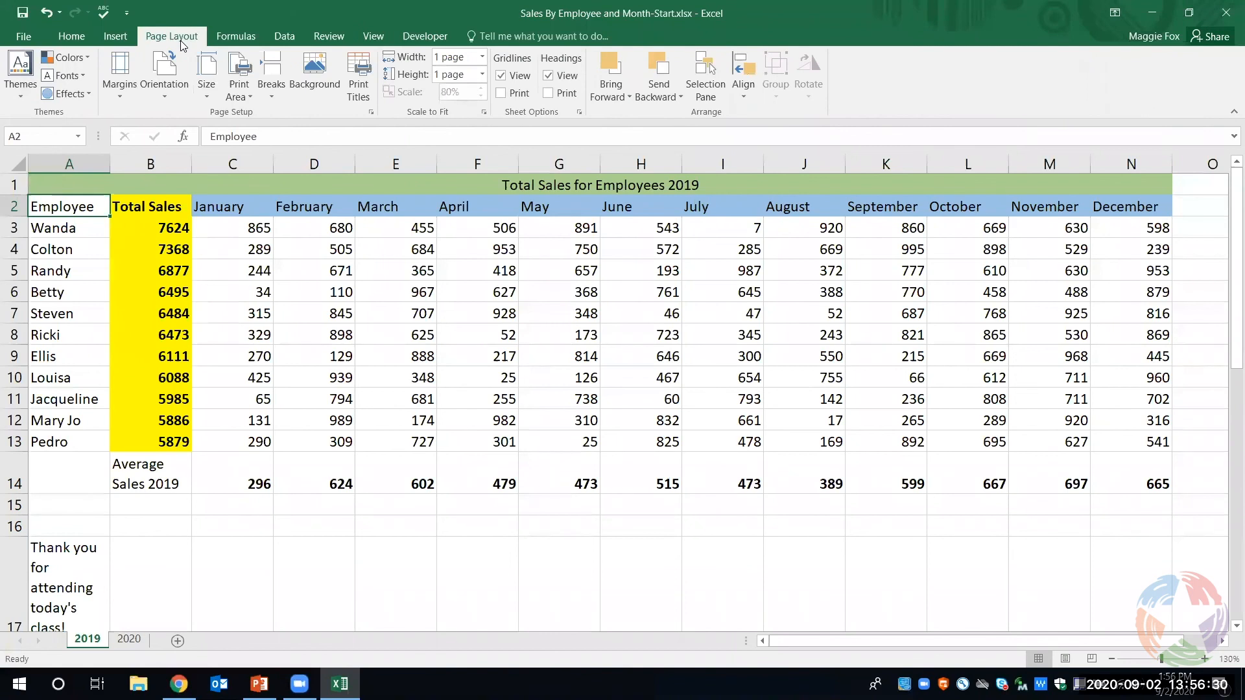
left_click(352, 96)
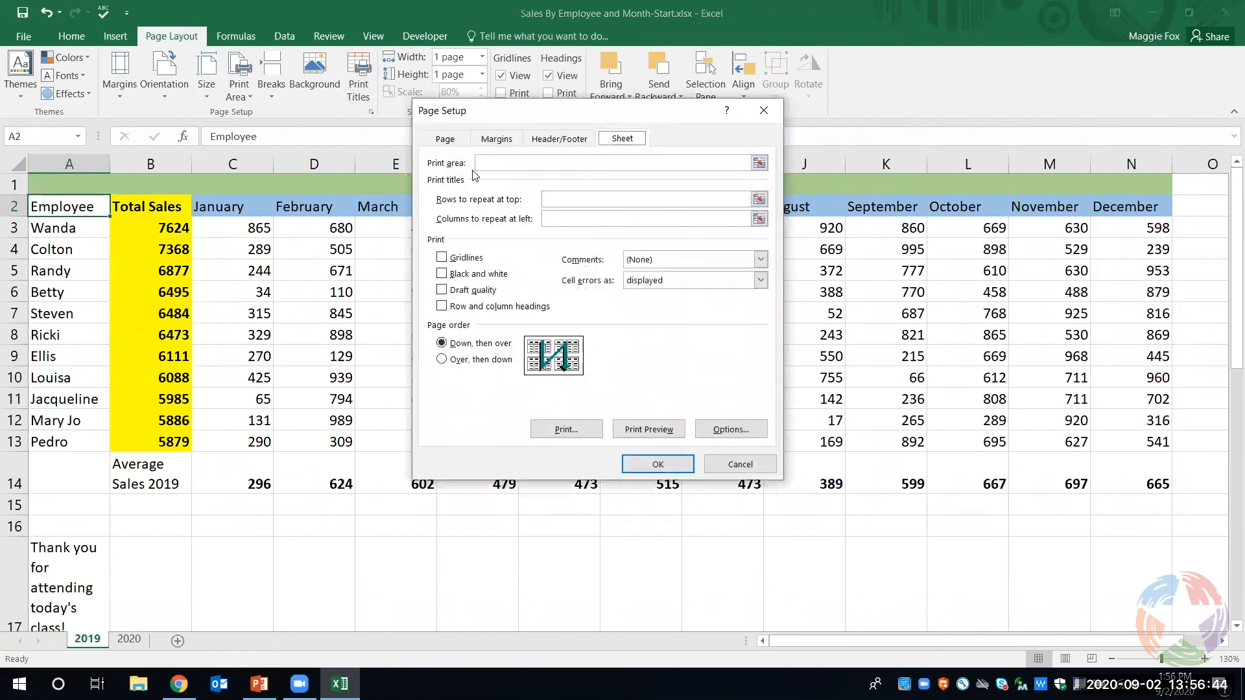
left_click(756, 198)
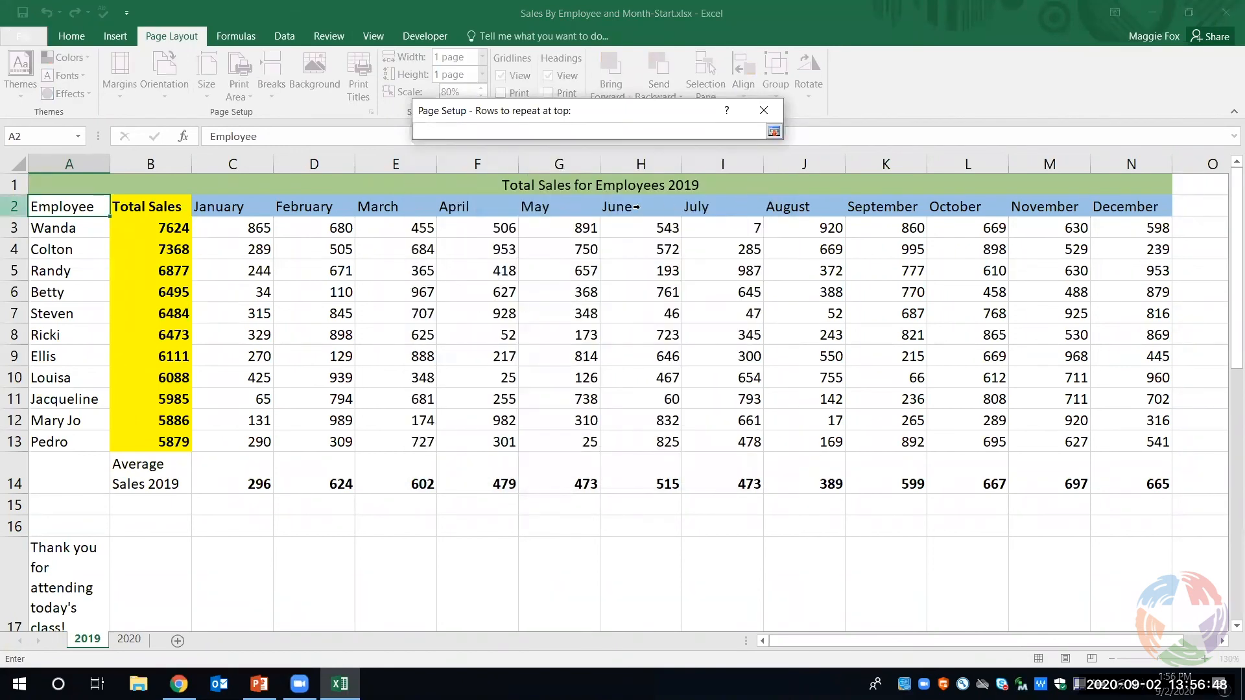
left_click_drag(65, 206, 69, 441)
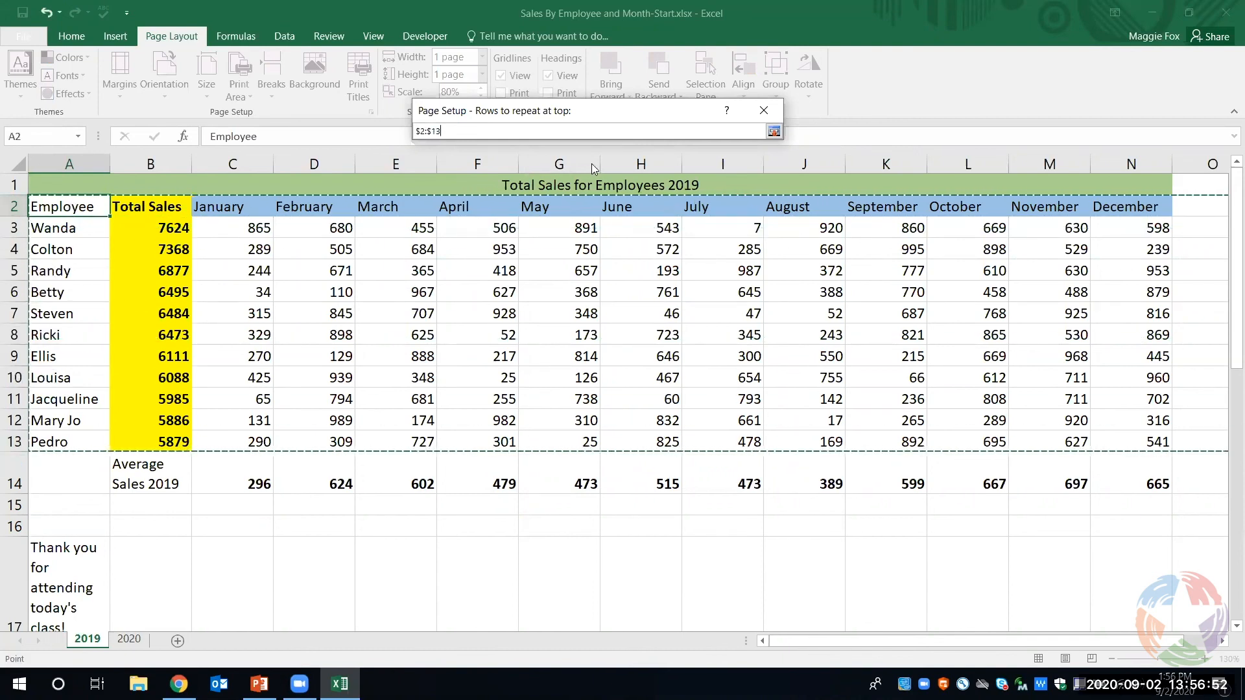
key("Return")
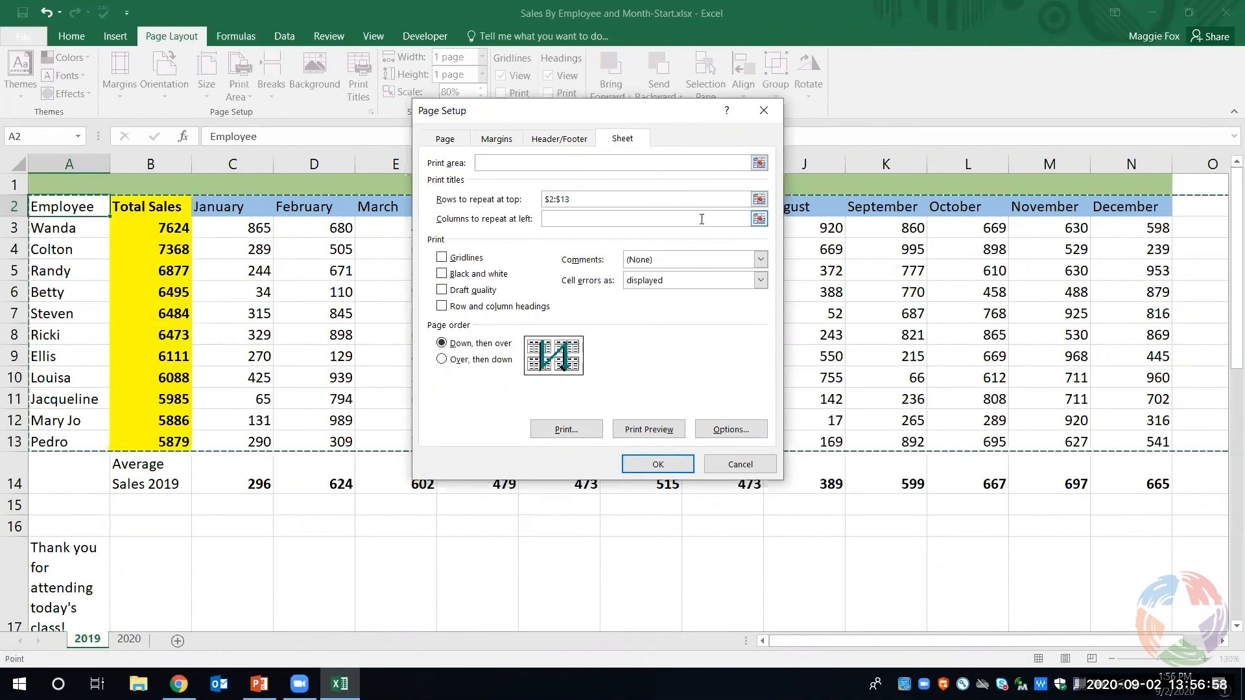
left_click(738, 467)
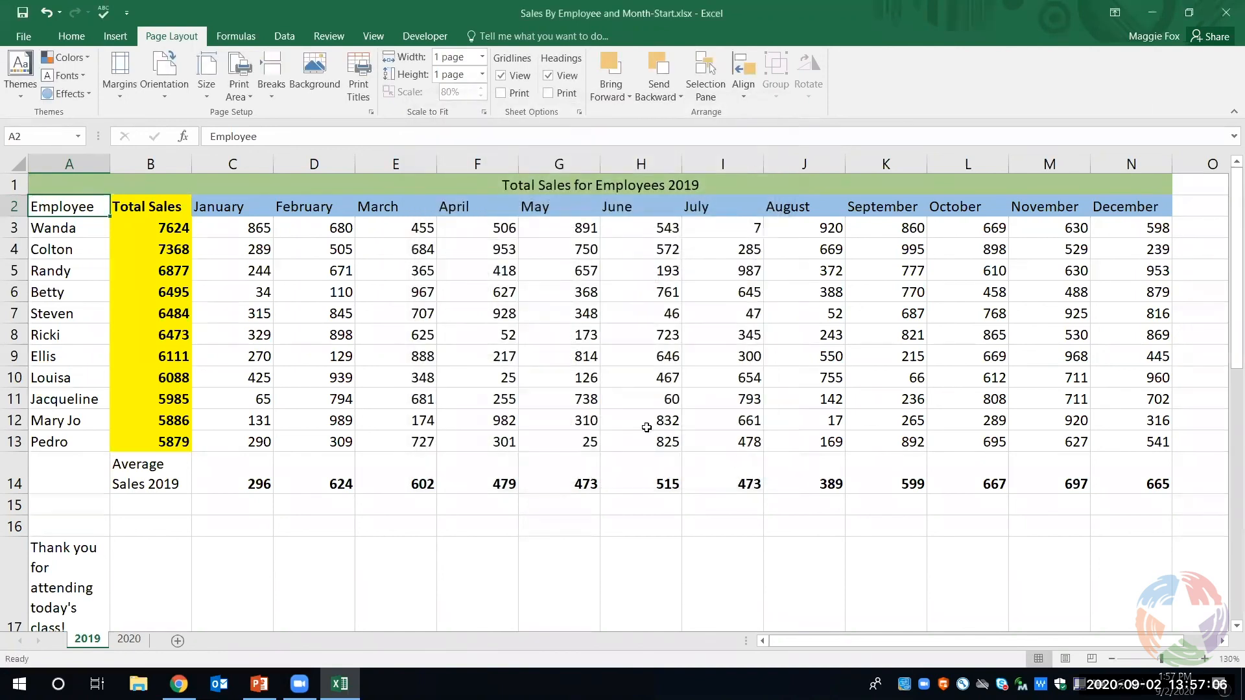